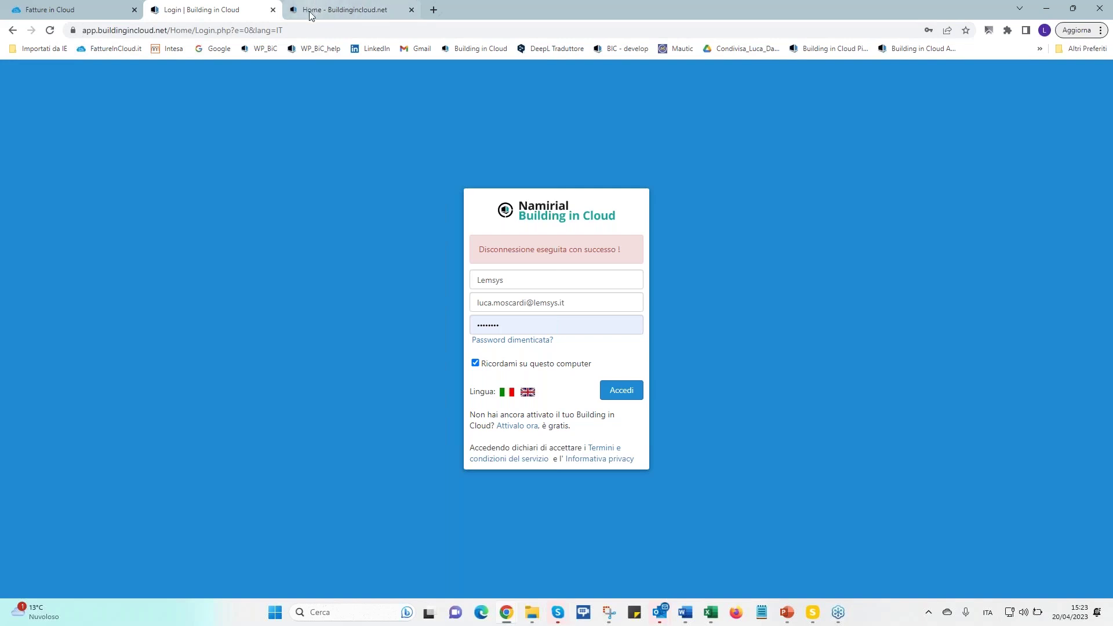
Open the BiC Free sign-up page from the Building in Cloud website and review the registration form's required fields
{"action": "left_click", "coordinate": [312, 14]}
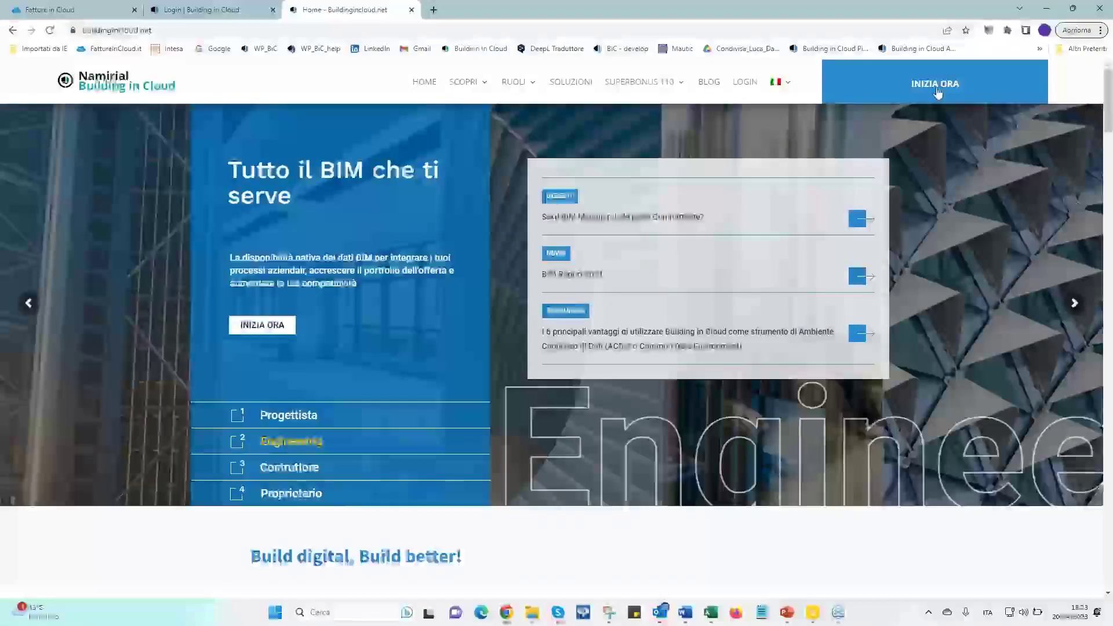
{"action": "left_click", "coordinate": [938, 92]}
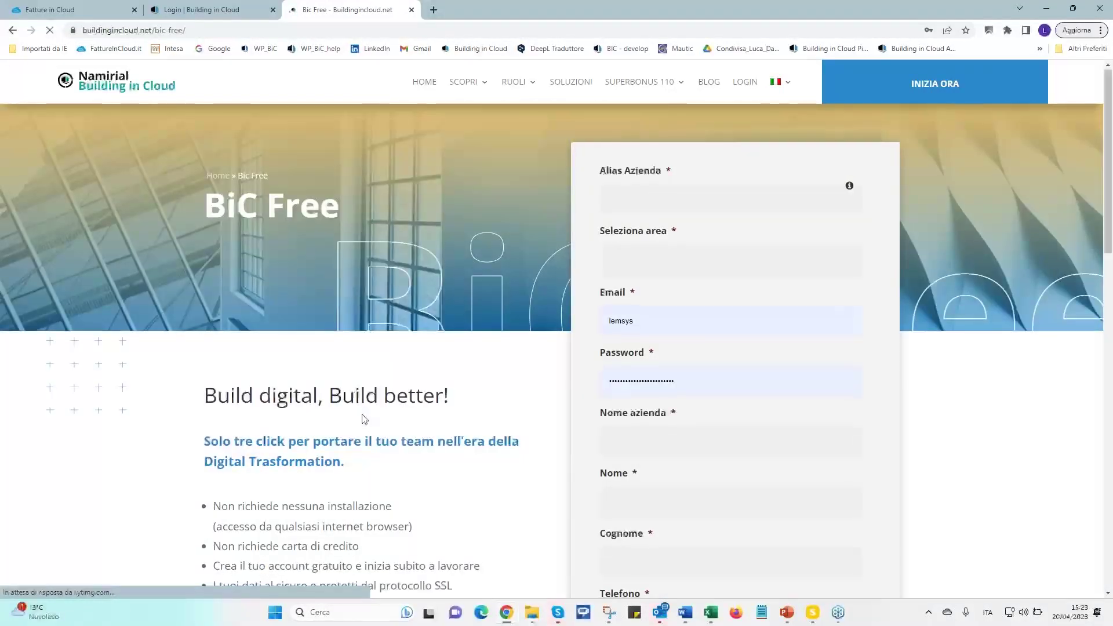
{"action": "scroll", "coordinate": [364, 416], "scroll_direction": "down", "scroll_amount": 5}
{"action": "scroll", "coordinate": [365, 420], "scroll_direction": "up", "scroll_amount": 5}
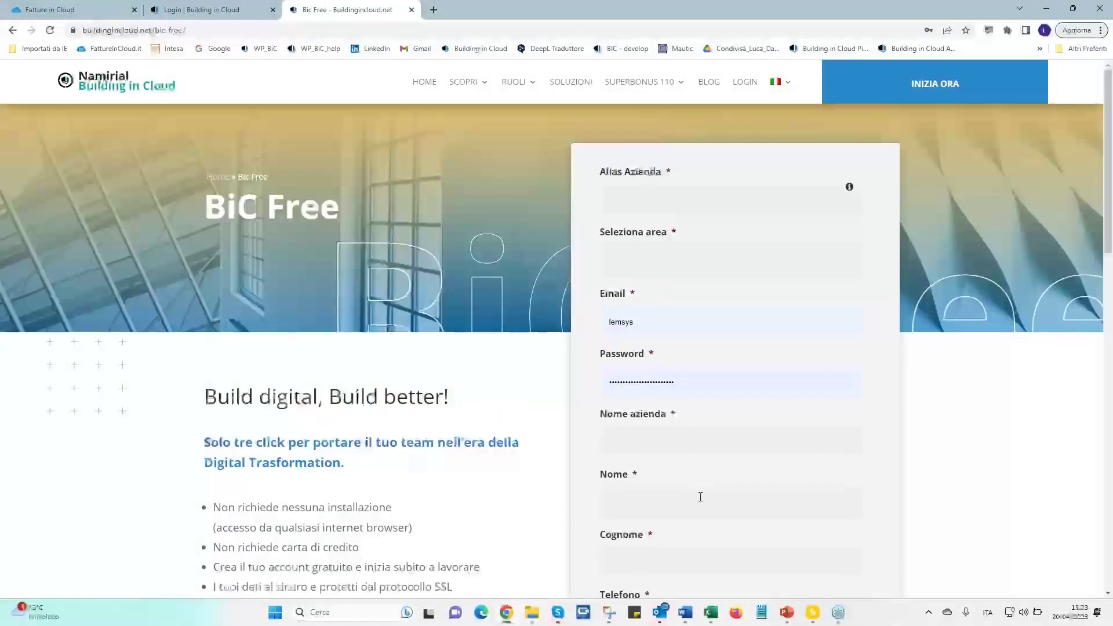
{"action": "scroll", "coordinate": [702, 494], "scroll_direction": "down", "scroll_amount": 4}
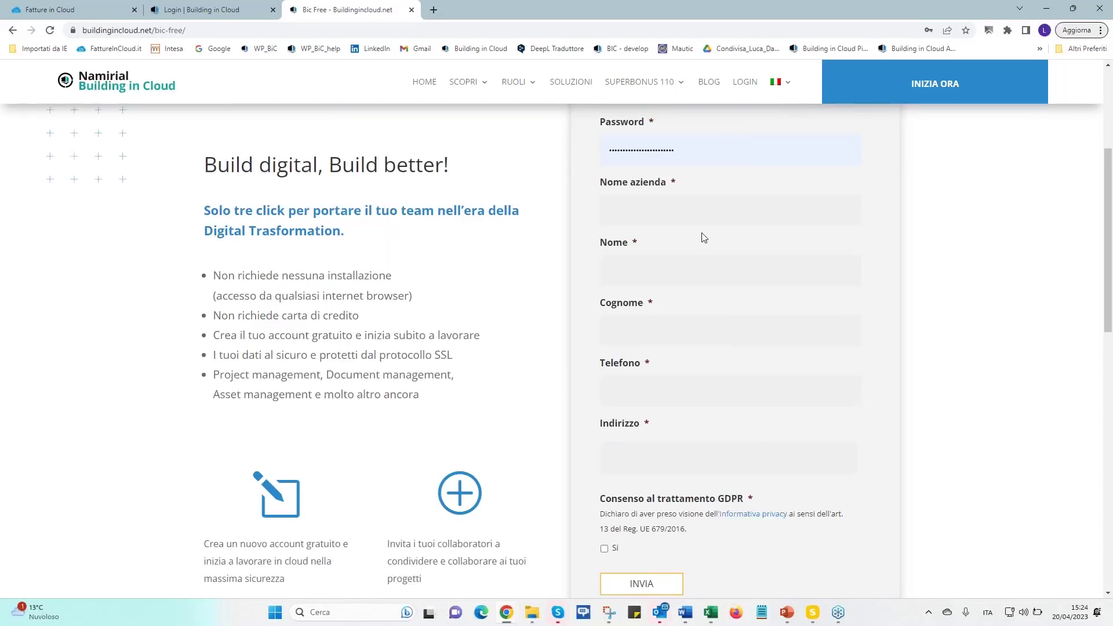
{"action": "scroll", "coordinate": [704, 238], "scroll_direction": "up", "scroll_amount": 2}
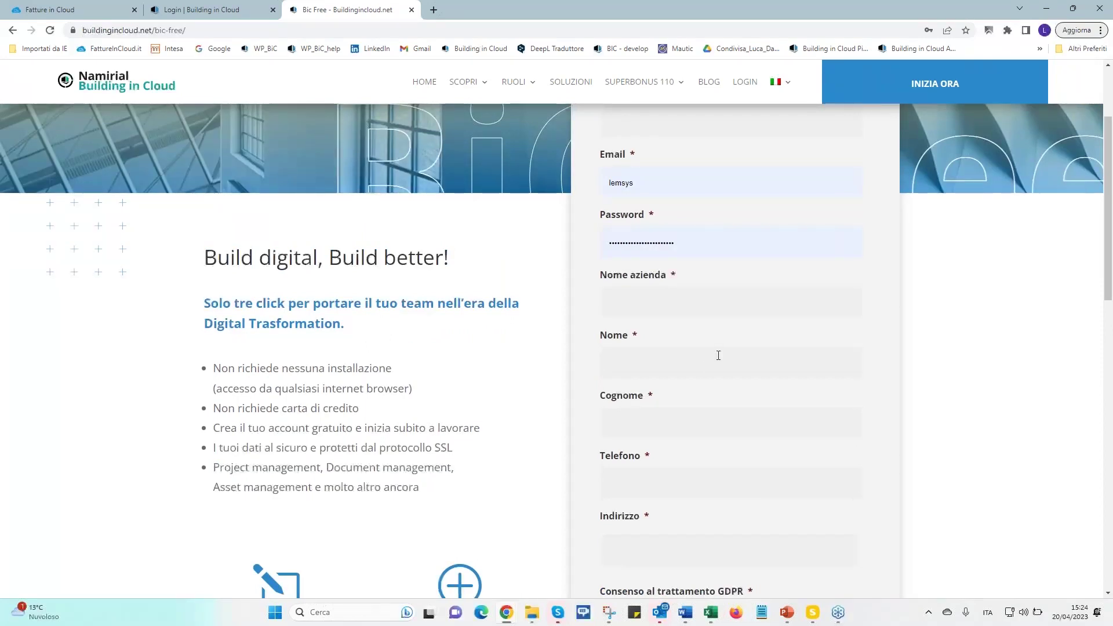
{"action": "scroll", "coordinate": [710, 253], "scroll_direction": "up", "scroll_amount": 3}
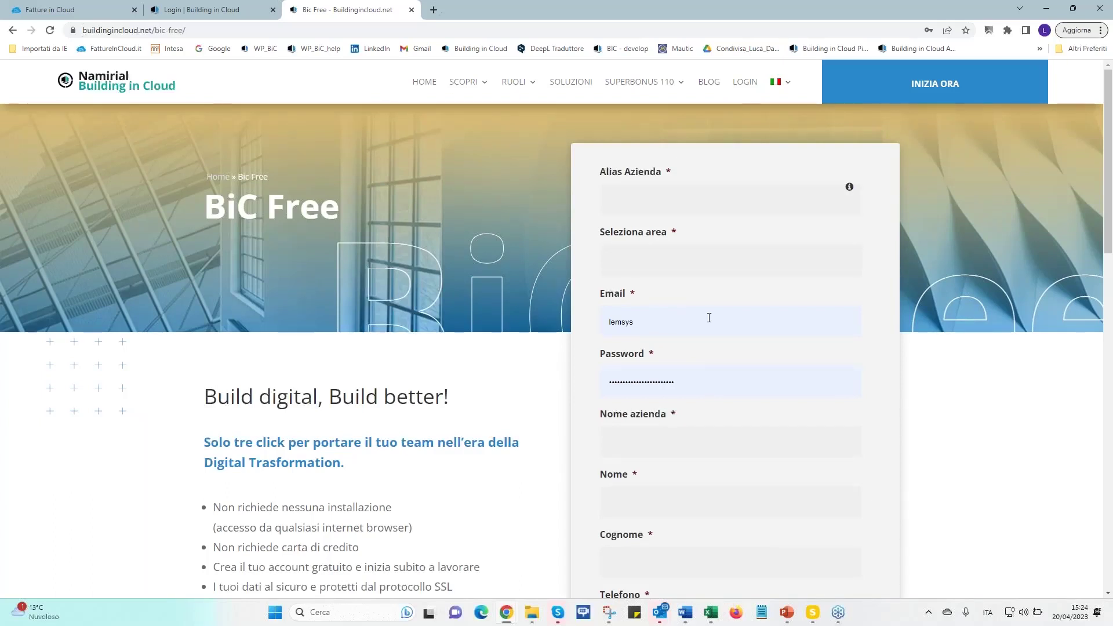
{"action": "scroll", "coordinate": [708, 325], "scroll_direction": "down", "scroll_amount": 7}
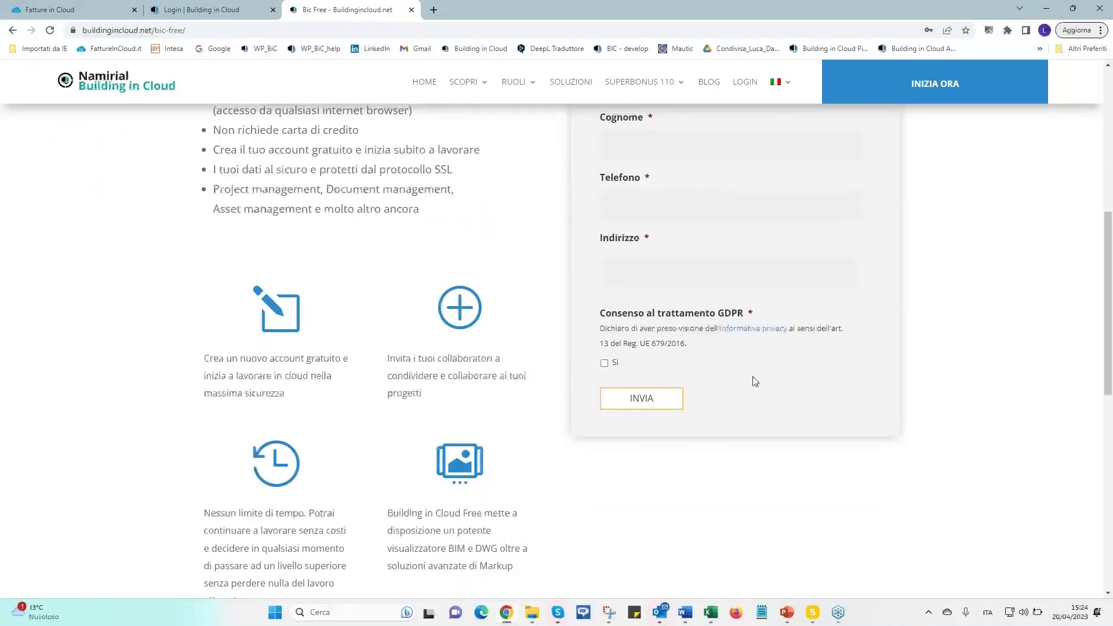
Return to the login page, check the saved company alias, username and password fields, and log in to the platform
{"action": "left_click", "coordinate": [222, 11]}
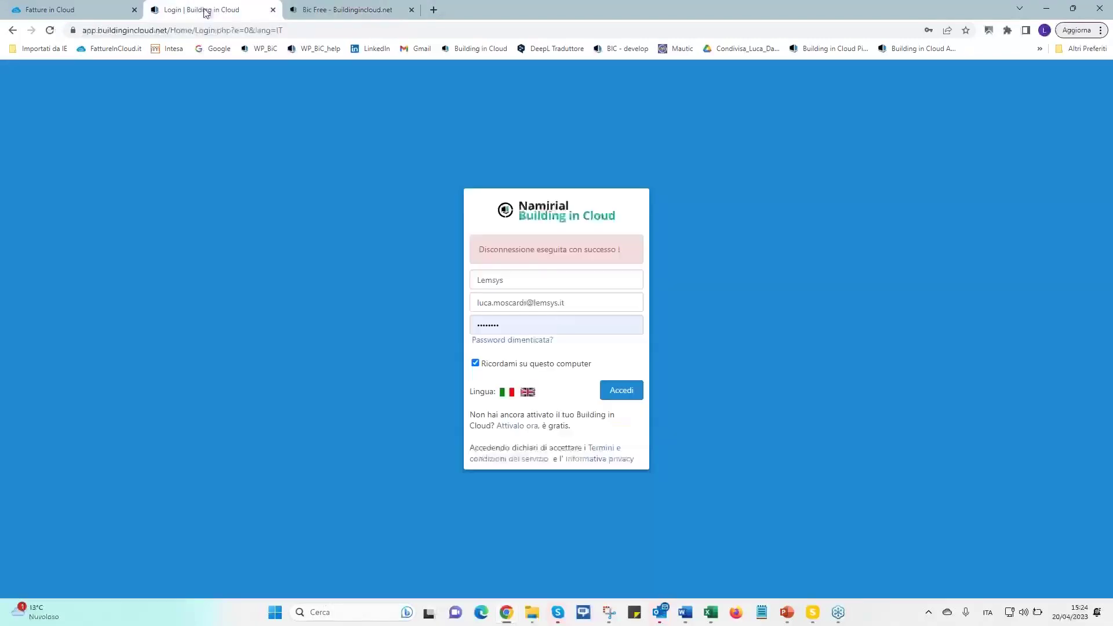
{"action": "left_click", "coordinate": [487, 282]}
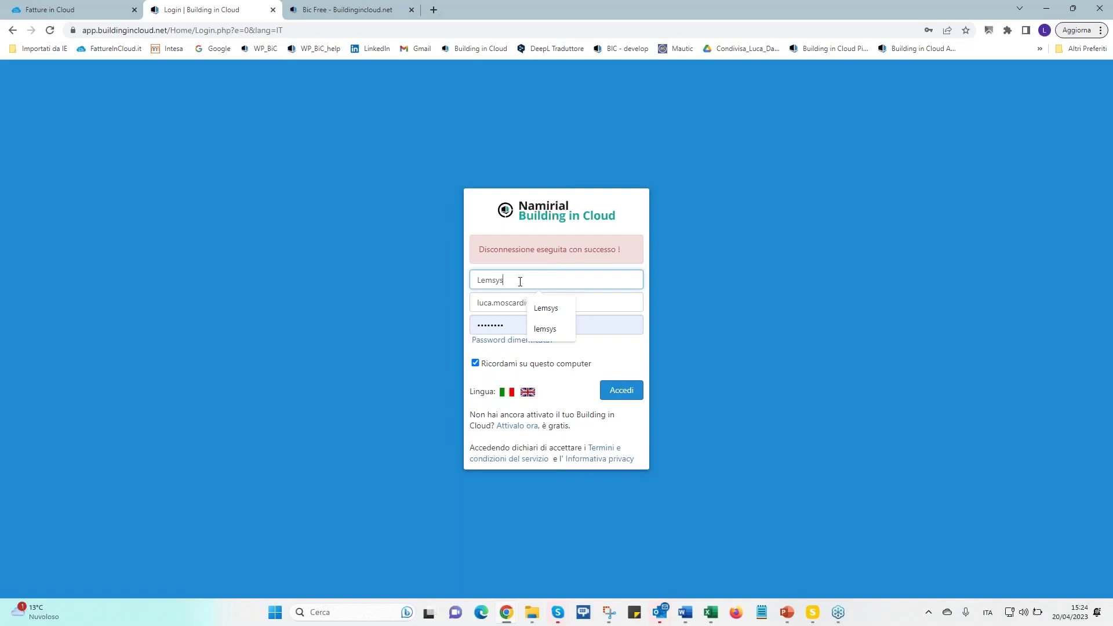
{"action": "left_click", "coordinate": [588, 304]}
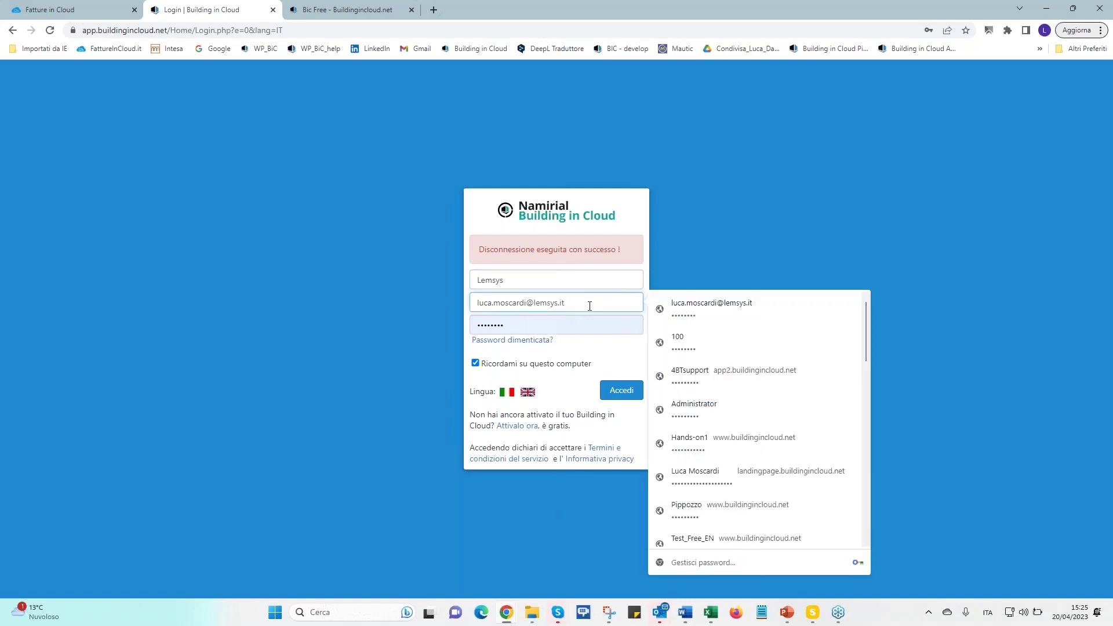
{"action": "left_click", "coordinate": [537, 325]}
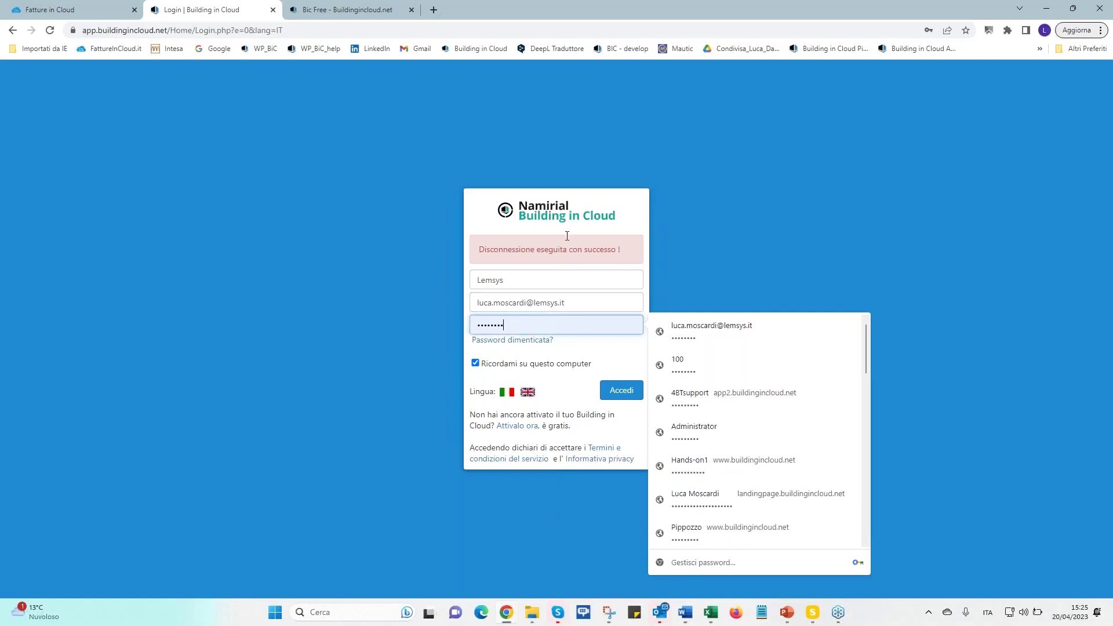
{"action": "left_click", "coordinate": [746, 234]}
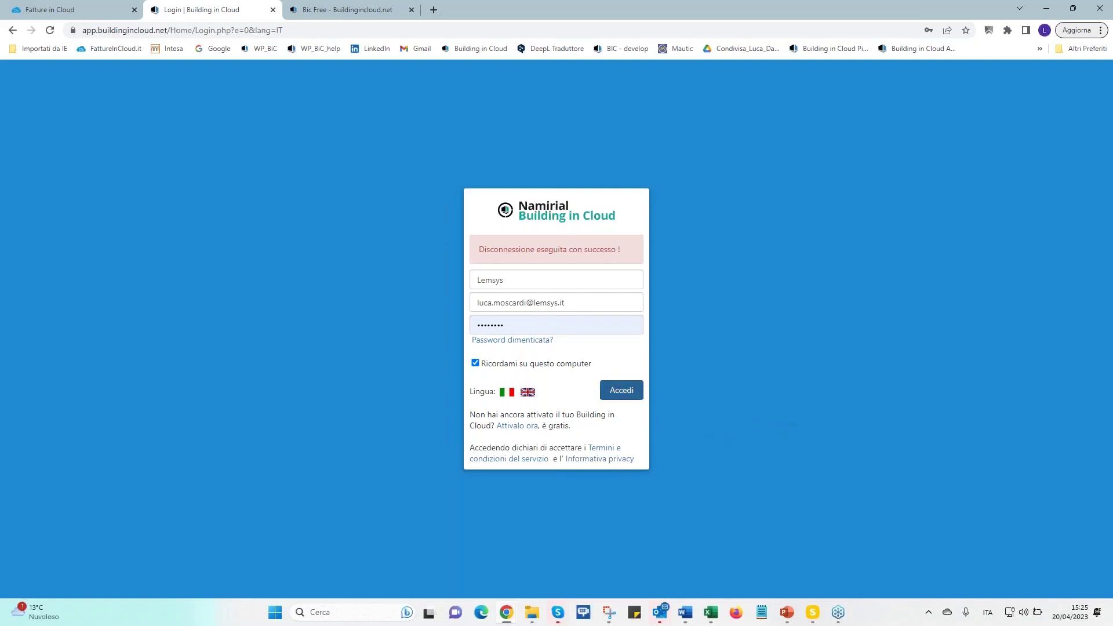
{"action": "left_click", "coordinate": [616, 394]}
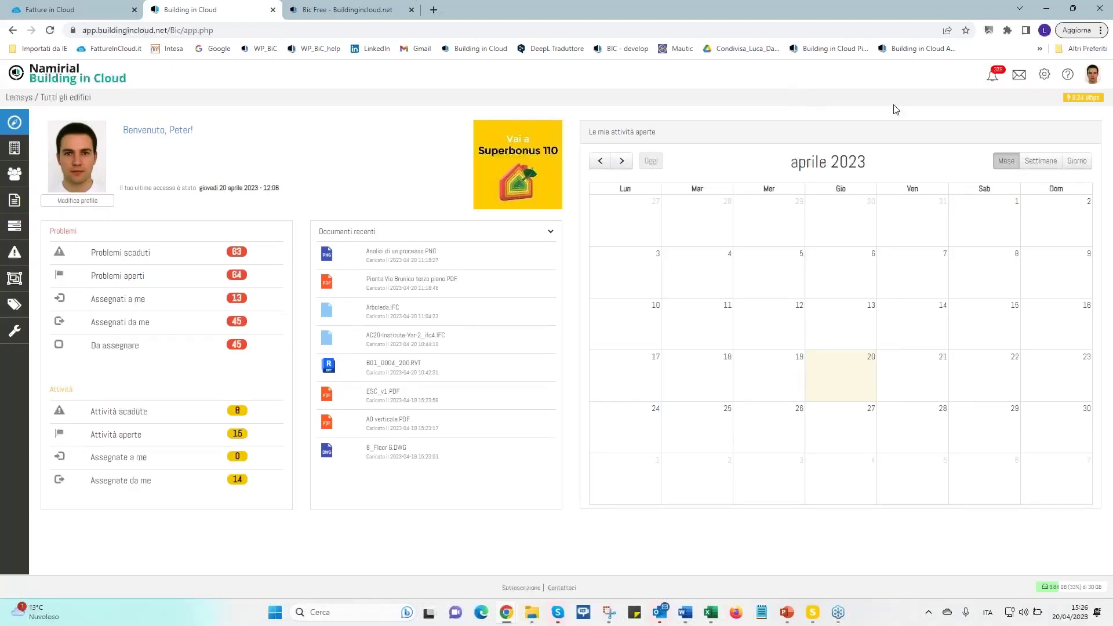
Open the Utenti list in the system settings and look through the registered users
{"action": "left_click", "coordinate": [1044, 75]}
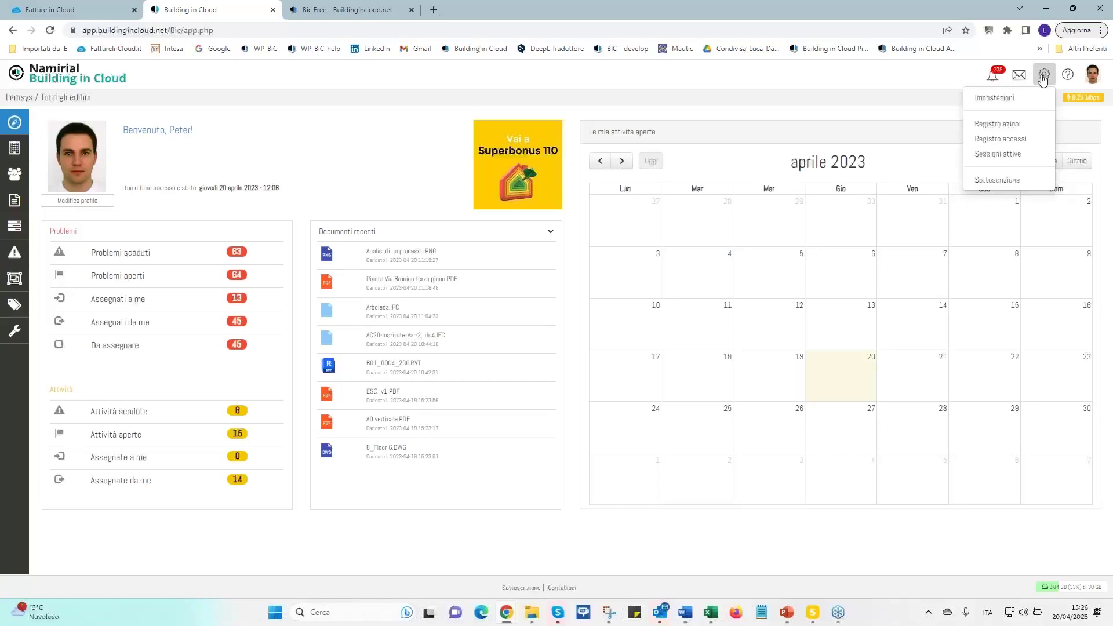
{"action": "left_click", "coordinate": [1022, 103]}
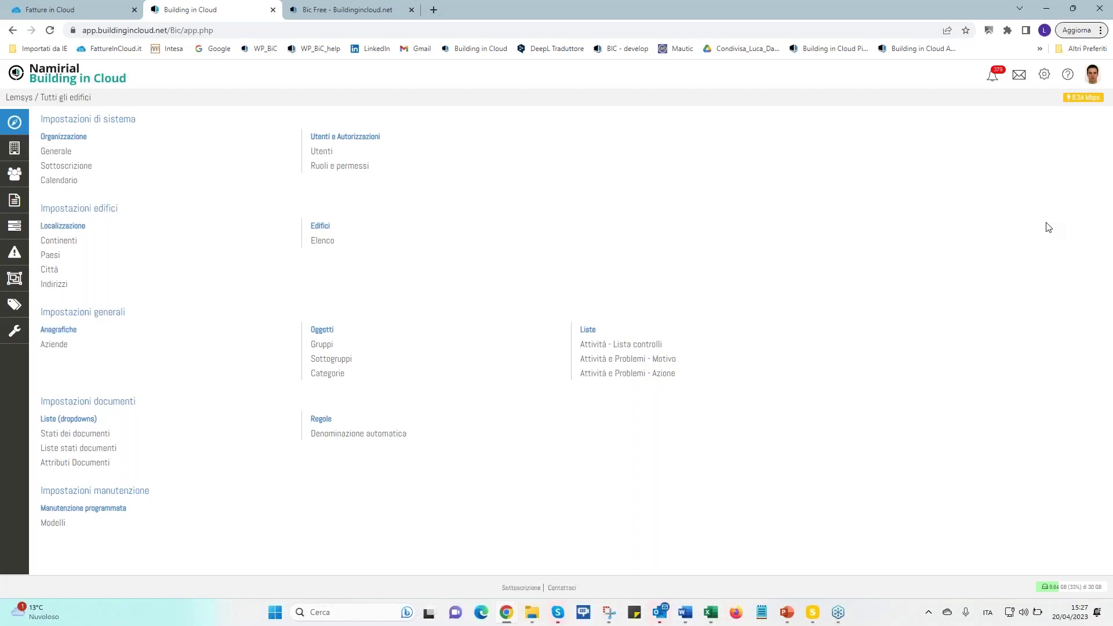
{"action": "left_click", "coordinate": [328, 153]}
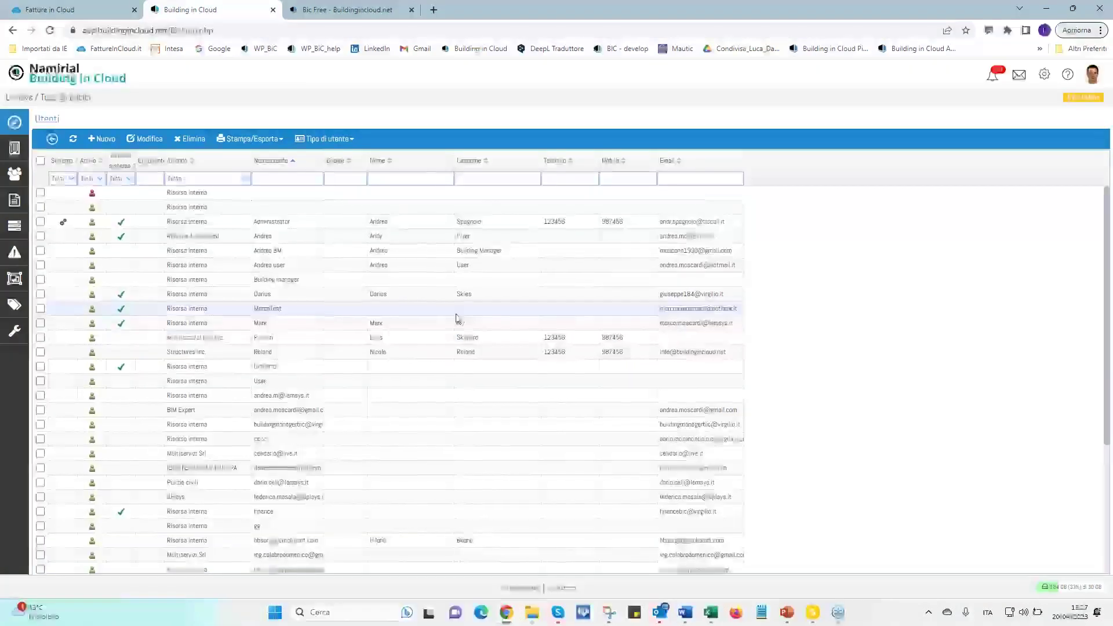
{"action": "scroll", "coordinate": [457, 318], "scroll_direction": "down", "scroll_amount": 3}
{"action": "scroll", "coordinate": [457, 319], "scroll_direction": "down", "scroll_amount": 2}
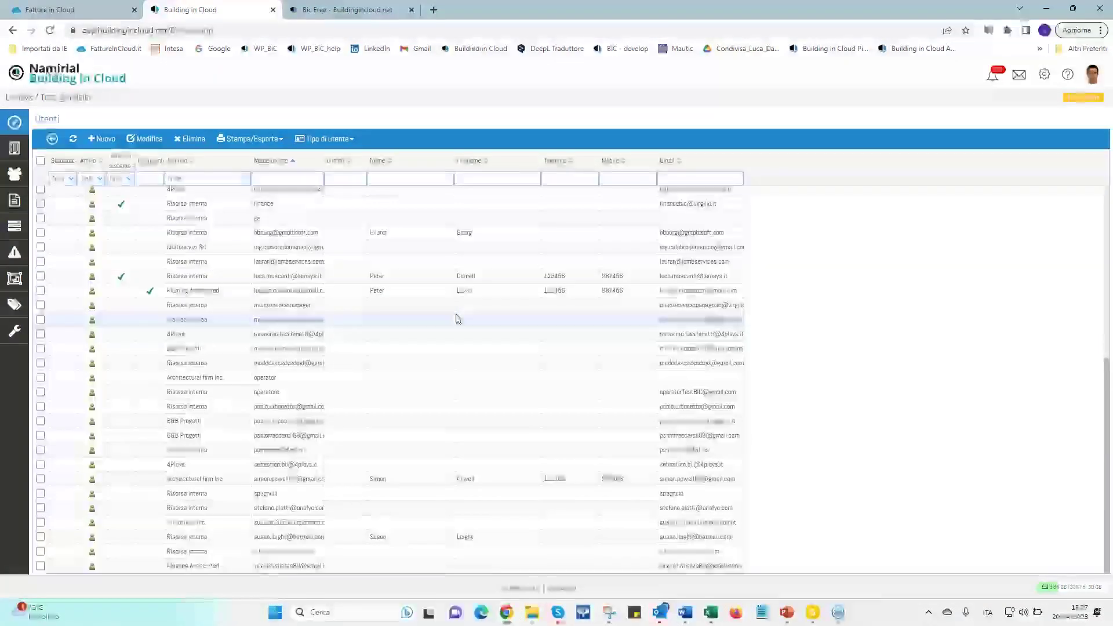
{"action": "scroll", "coordinate": [457, 319], "scroll_direction": "up", "scroll_amount": 5}
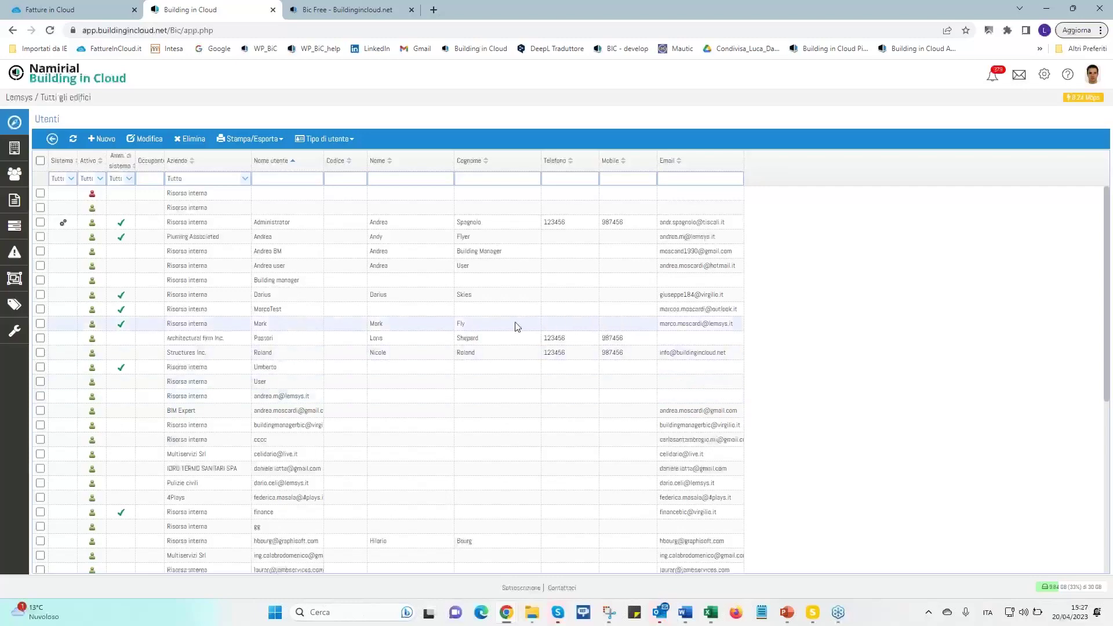
{"action": "scroll", "coordinate": [517, 327], "scroll_direction": "down", "scroll_amount": 5}
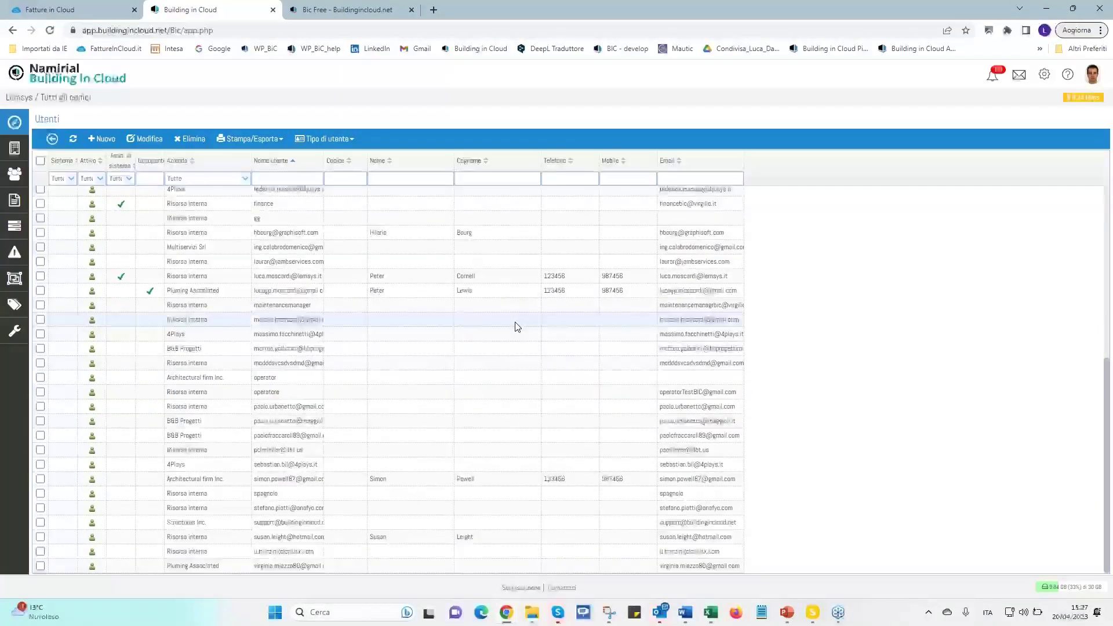
{"action": "scroll", "coordinate": [517, 327], "scroll_direction": "up", "scroll_amount": 5}
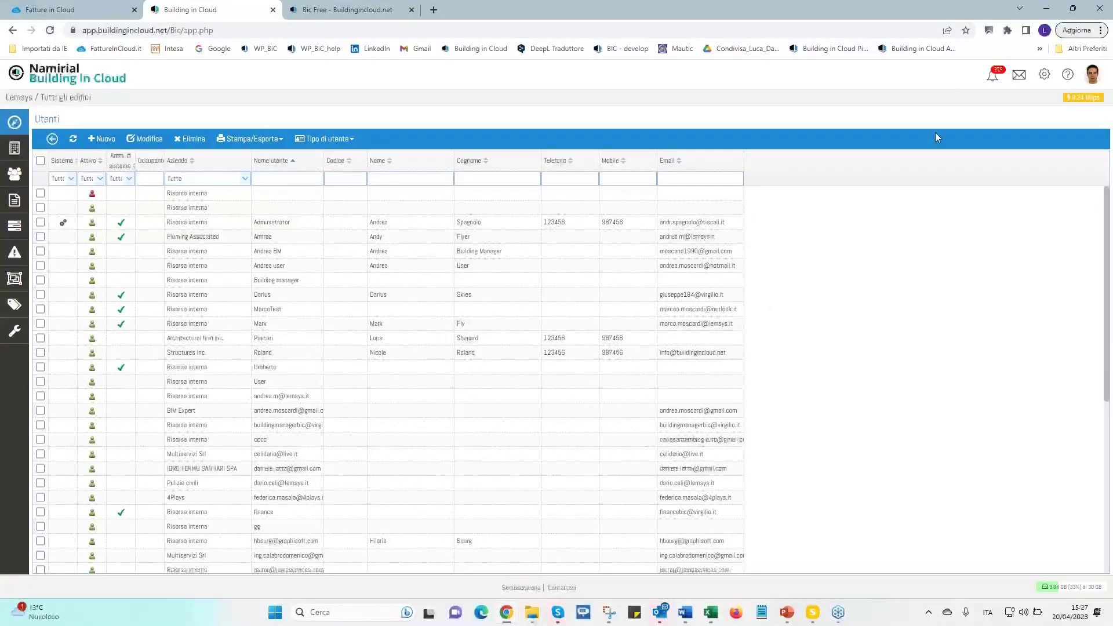
Open the Ruoli e permessi document from the settings and examine the authorizations granted to each role
{"action": "left_click", "coordinate": [1045, 76]}
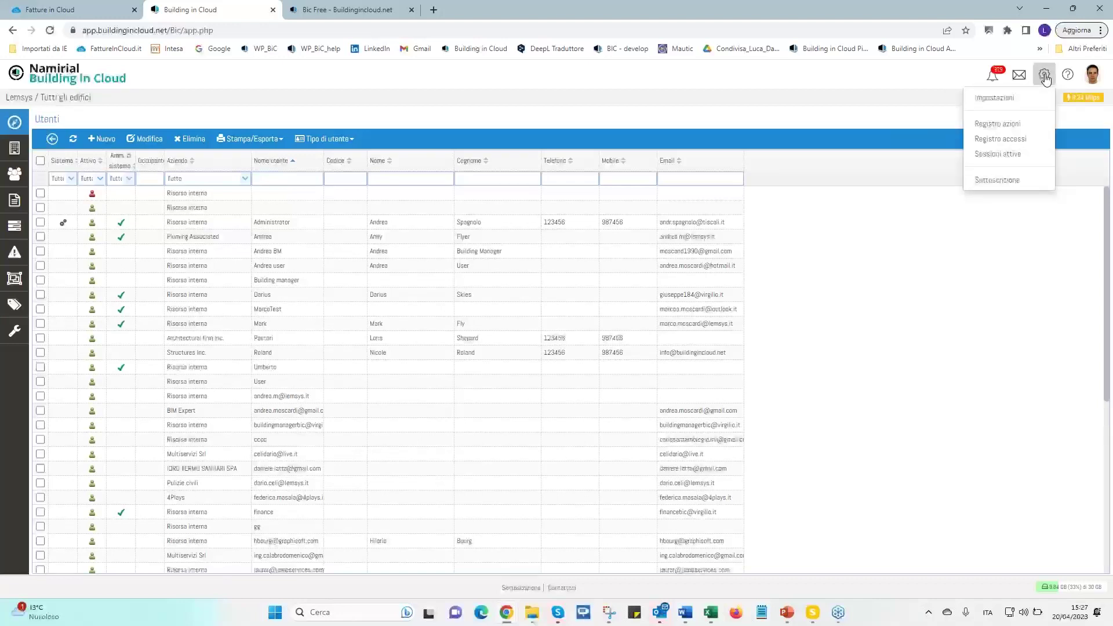
{"action": "left_click", "coordinate": [993, 98]}
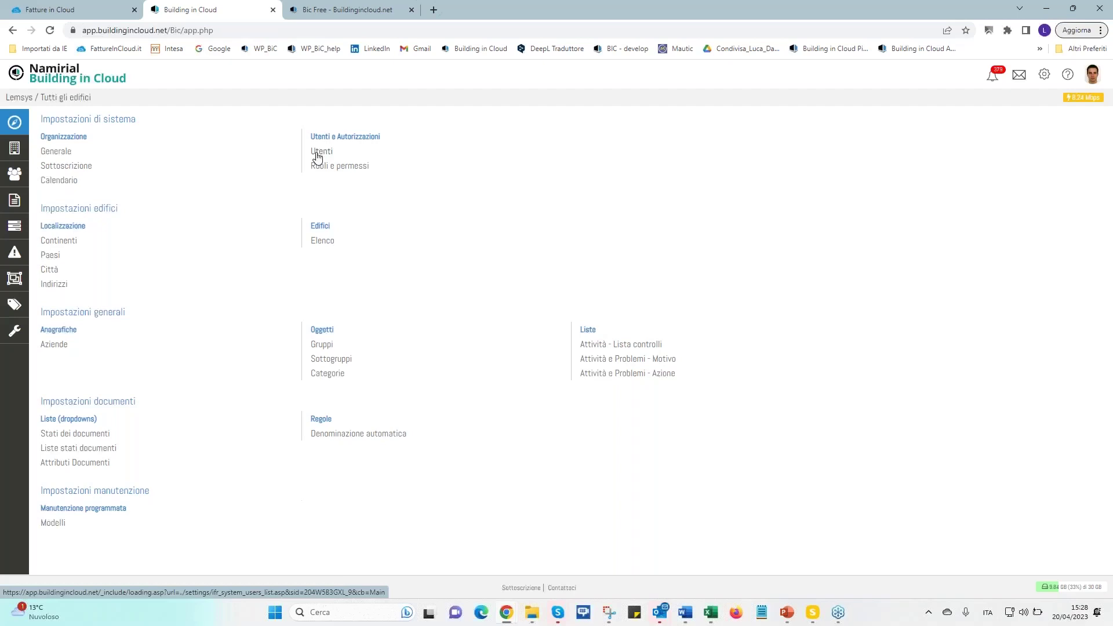
{"action": "left_click", "coordinate": [353, 167]}
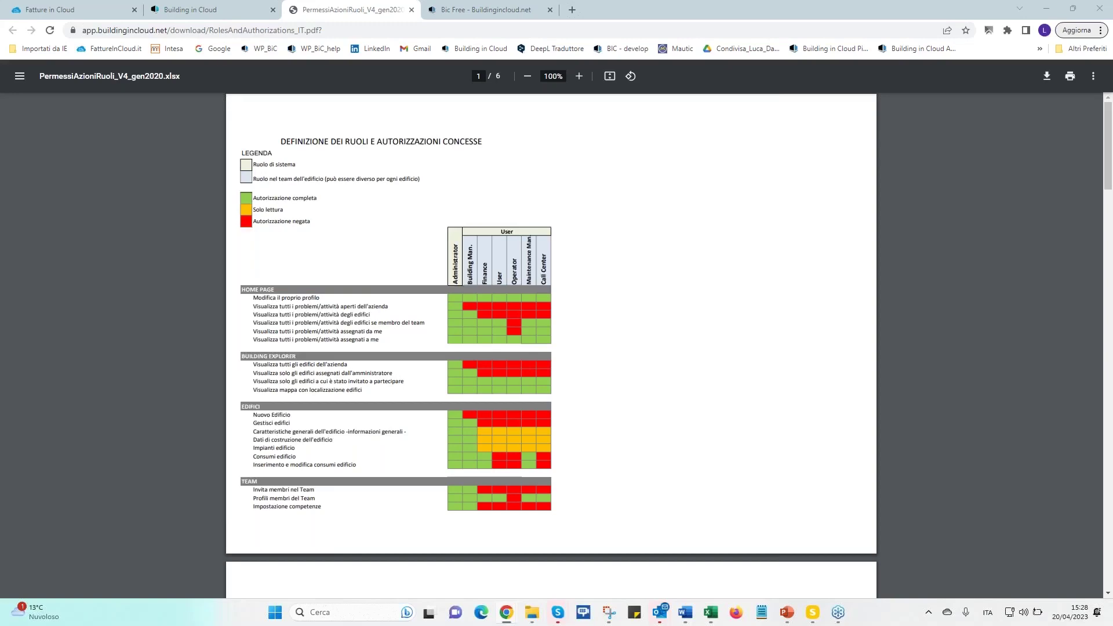
{"action": "scroll", "coordinate": [514, 354], "scroll_direction": "down", "scroll_amount": 6}
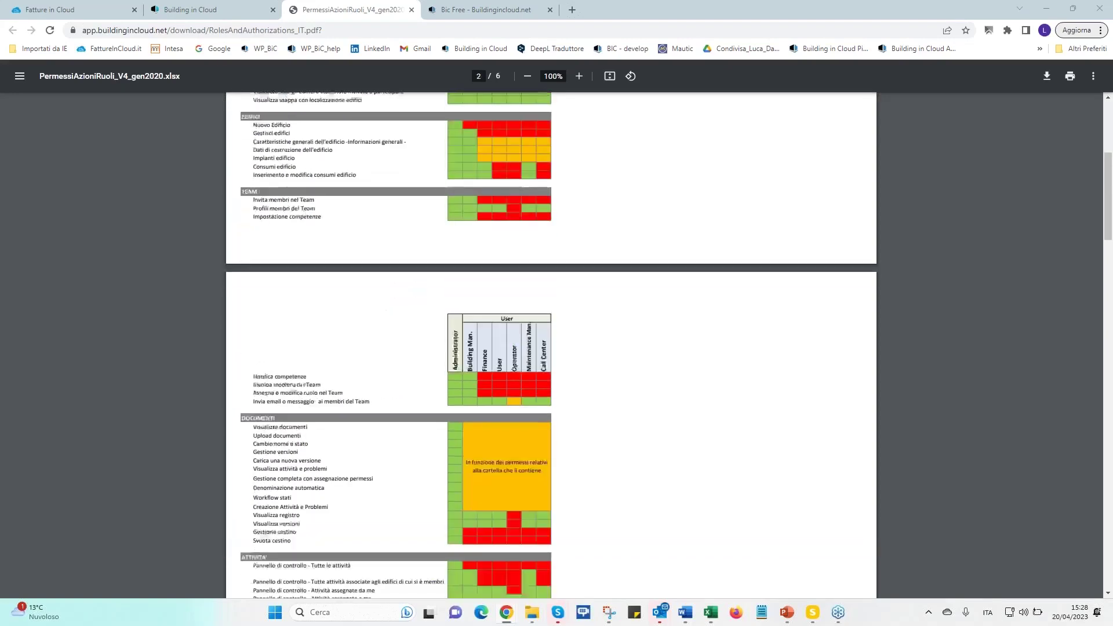
{"action": "scroll", "coordinate": [551, 348], "scroll_direction": "down", "scroll_amount": 10}
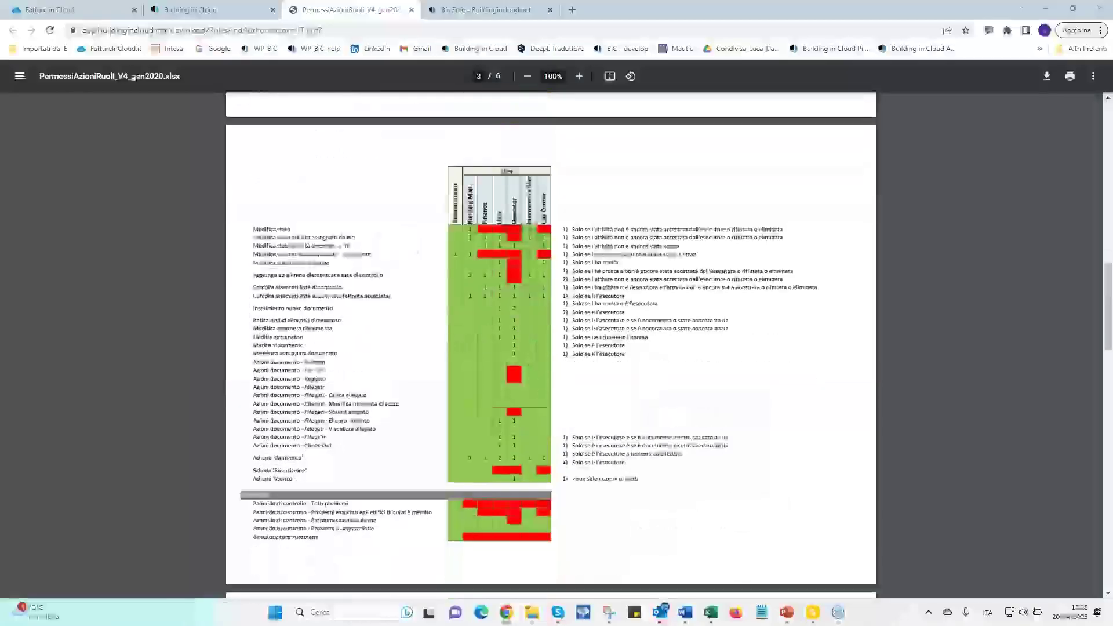
{"action": "scroll", "coordinate": [551, 345], "scroll_direction": "down", "scroll_amount": 8}
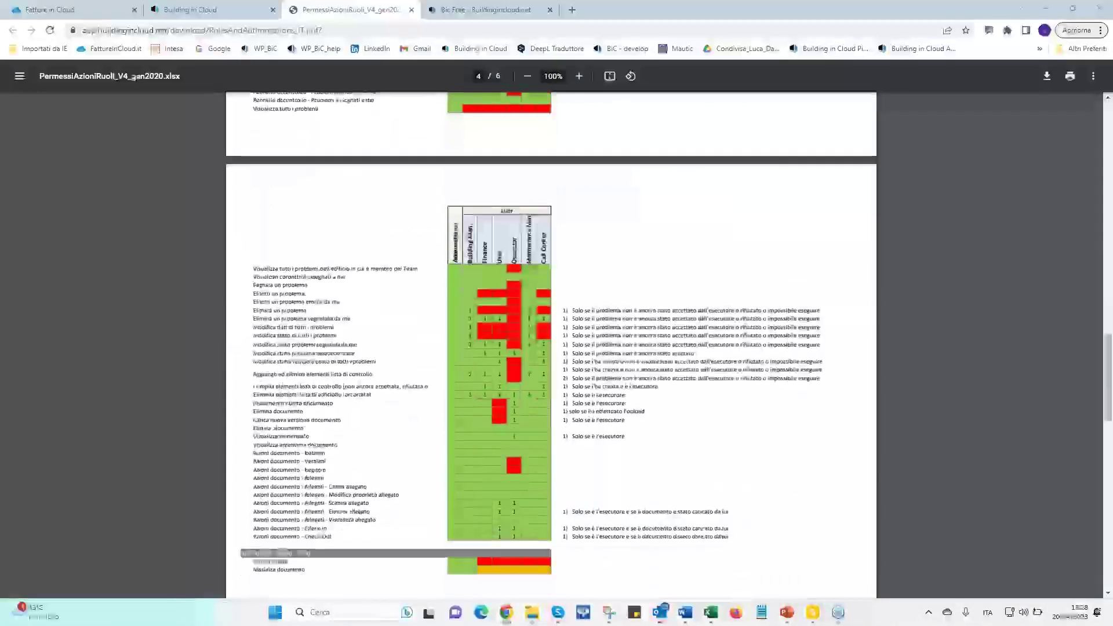
{"action": "scroll", "coordinate": [551, 345], "scroll_direction": "down", "scroll_amount": 4}
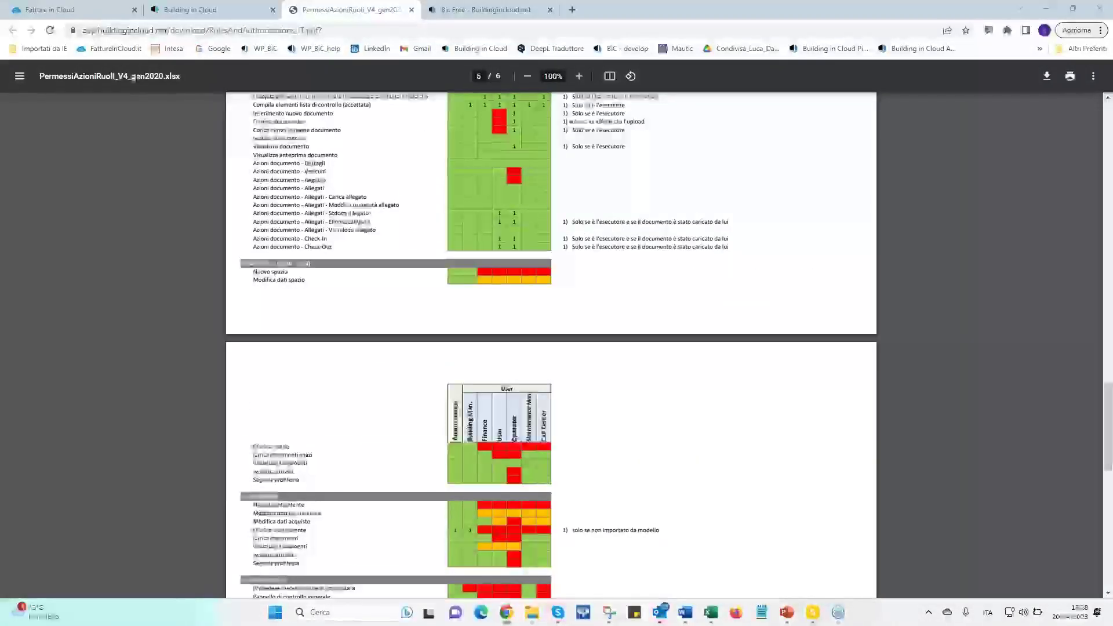
{"action": "scroll", "coordinate": [551, 345], "scroll_direction": "up", "scroll_amount": 6}
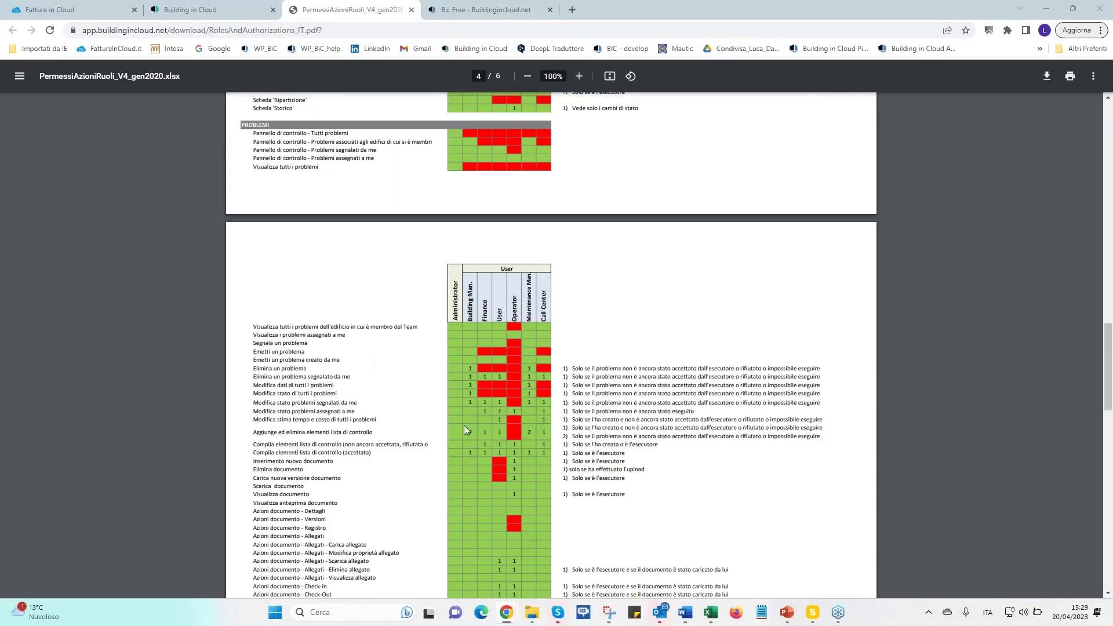
{"action": "scroll", "coordinate": [486, 420], "scroll_direction": "up", "scroll_amount": 6}
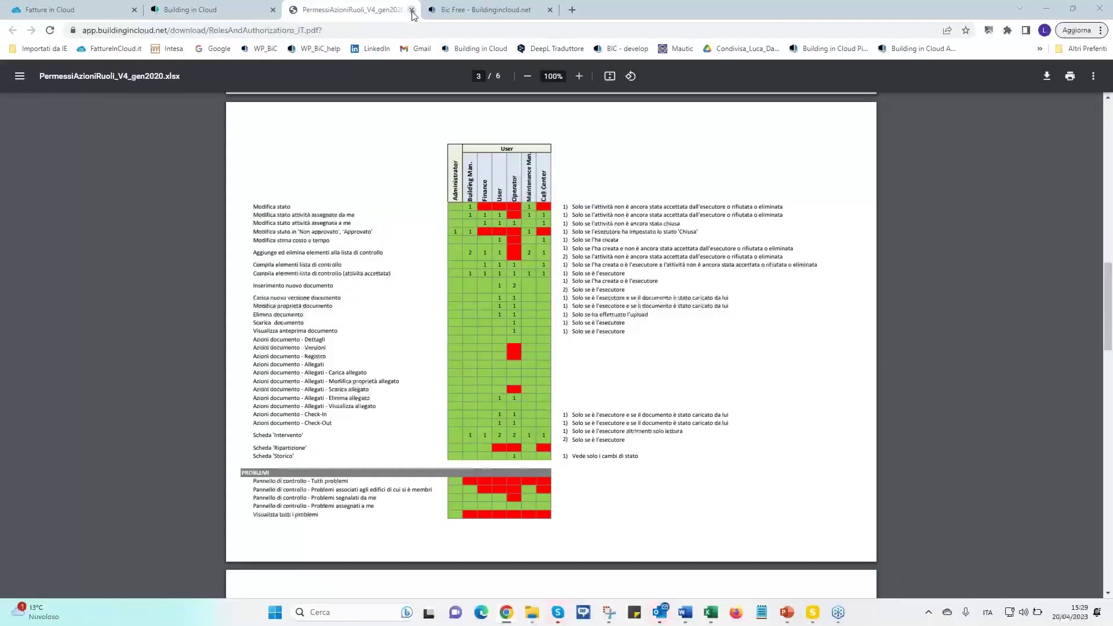
Return to the application's home dashboard and show the interface language options in the account menu
{"action": "left_click", "coordinate": [232, 10]}
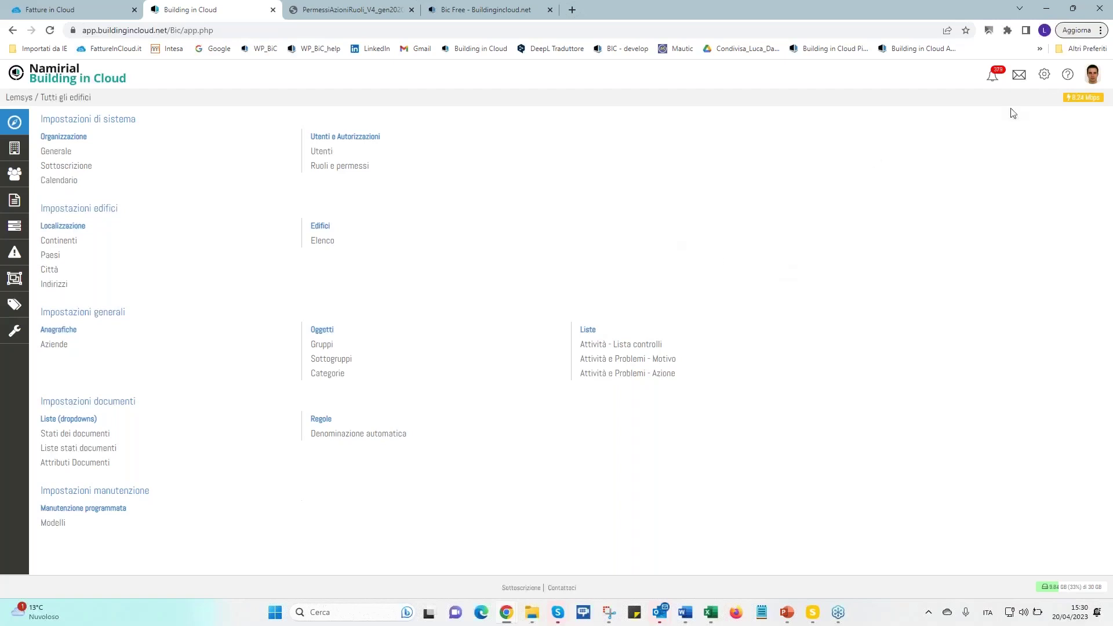
{"action": "left_click", "coordinate": [74, 80]}
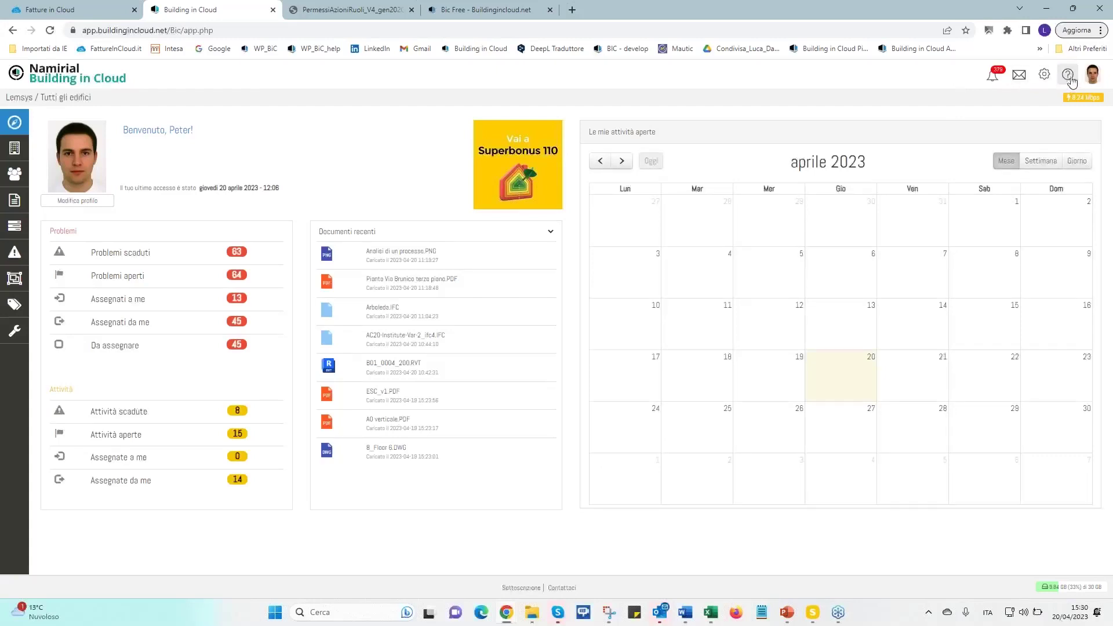
{"action": "left_click", "coordinate": [1090, 79]}
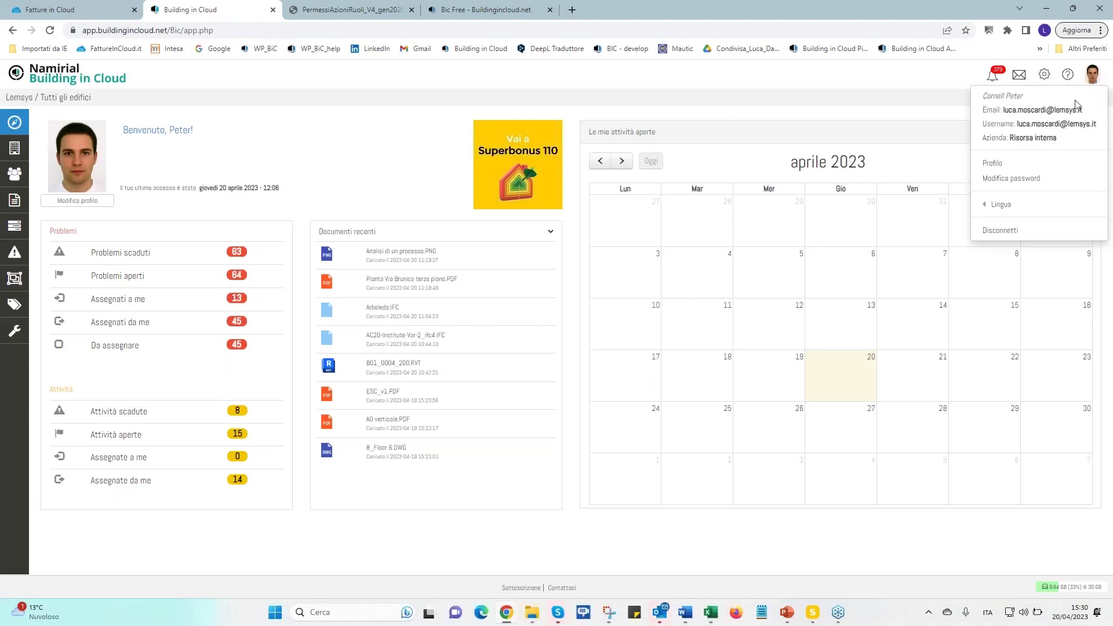
{"action": "left_click", "coordinate": [1020, 204]}
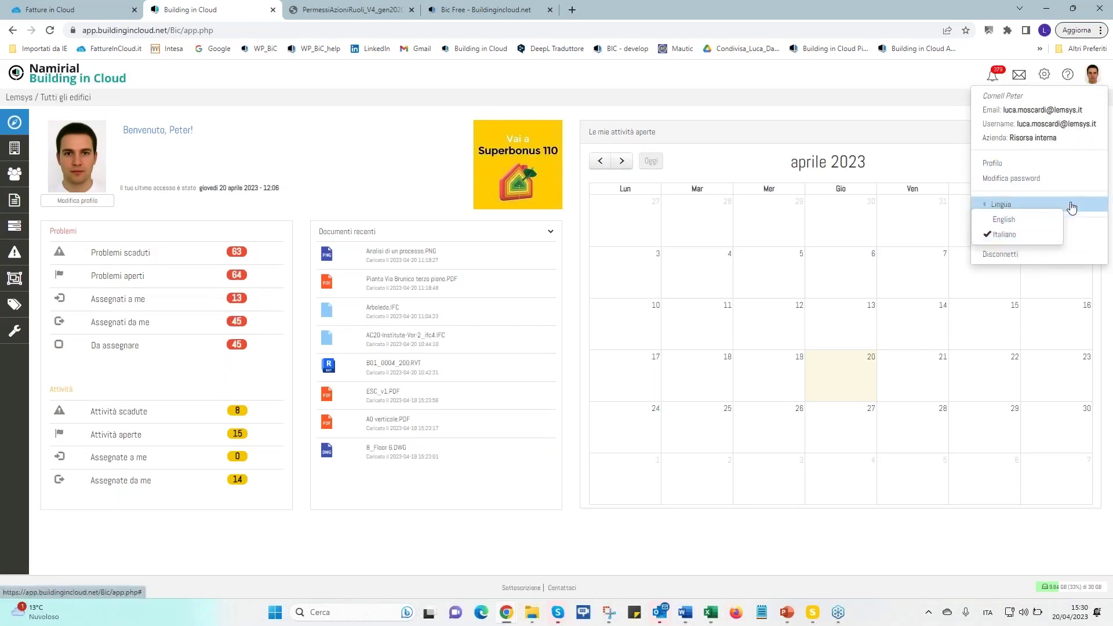
{"action": "left_click", "coordinate": [1100, 207]}
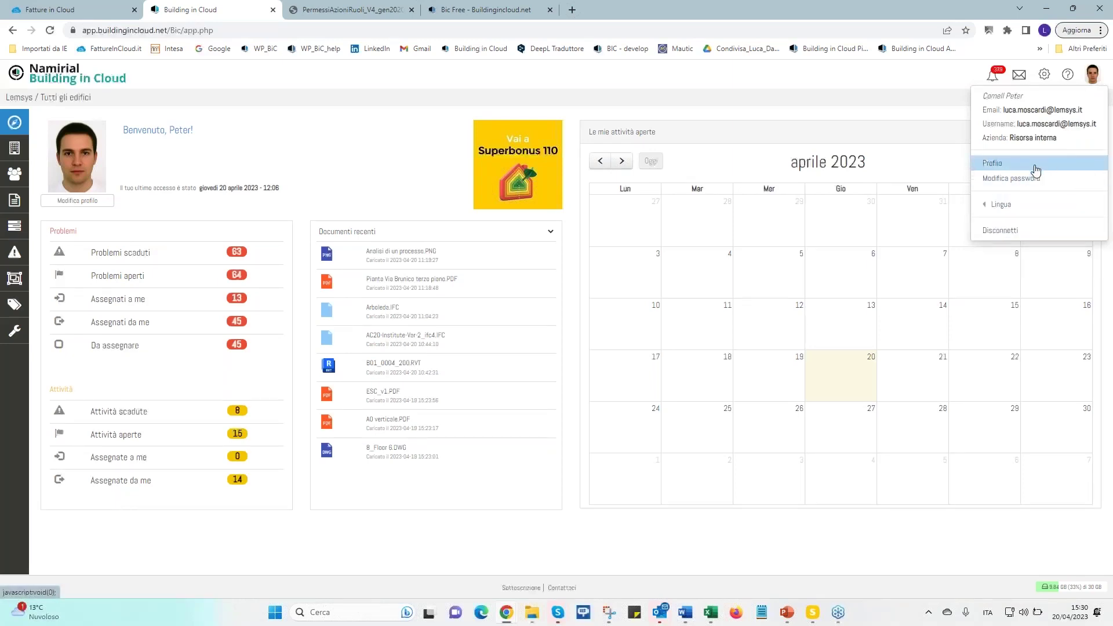
{"action": "left_click", "coordinate": [1007, 204]}
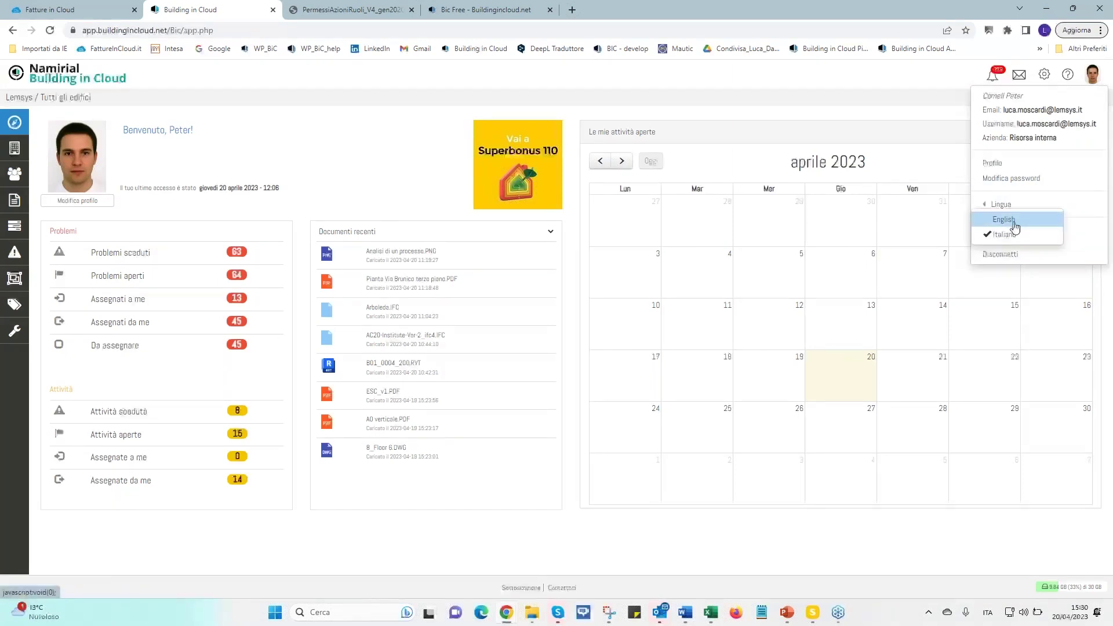
Switch the interface language to English and set it back to Italian
{"action": "left_click", "coordinate": [1014, 226]}
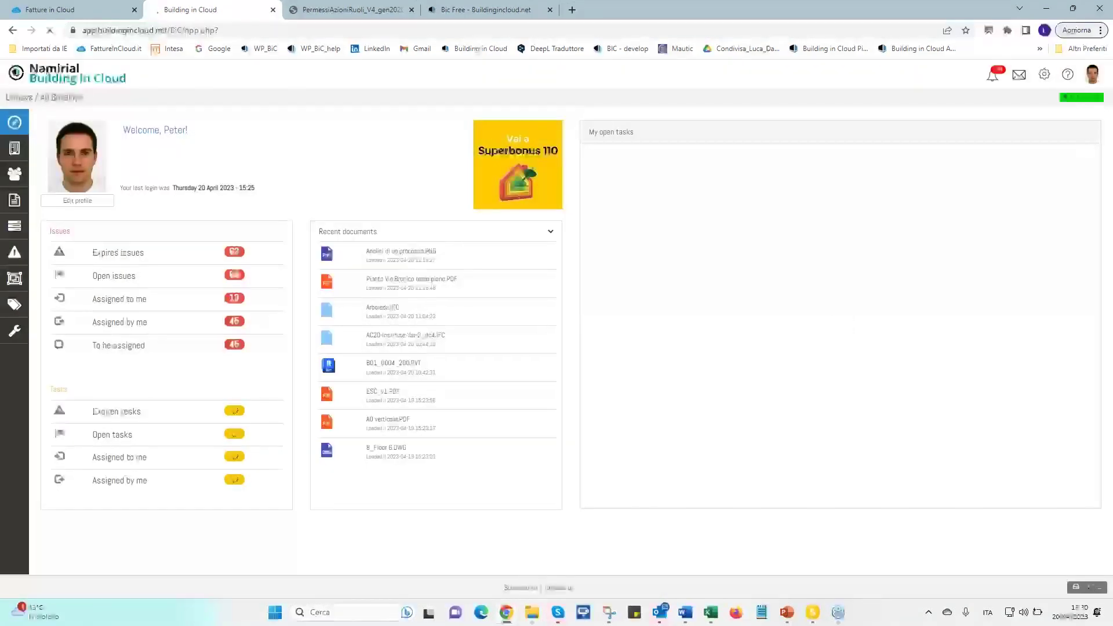
{"action": "left_click", "coordinate": [1094, 77]}
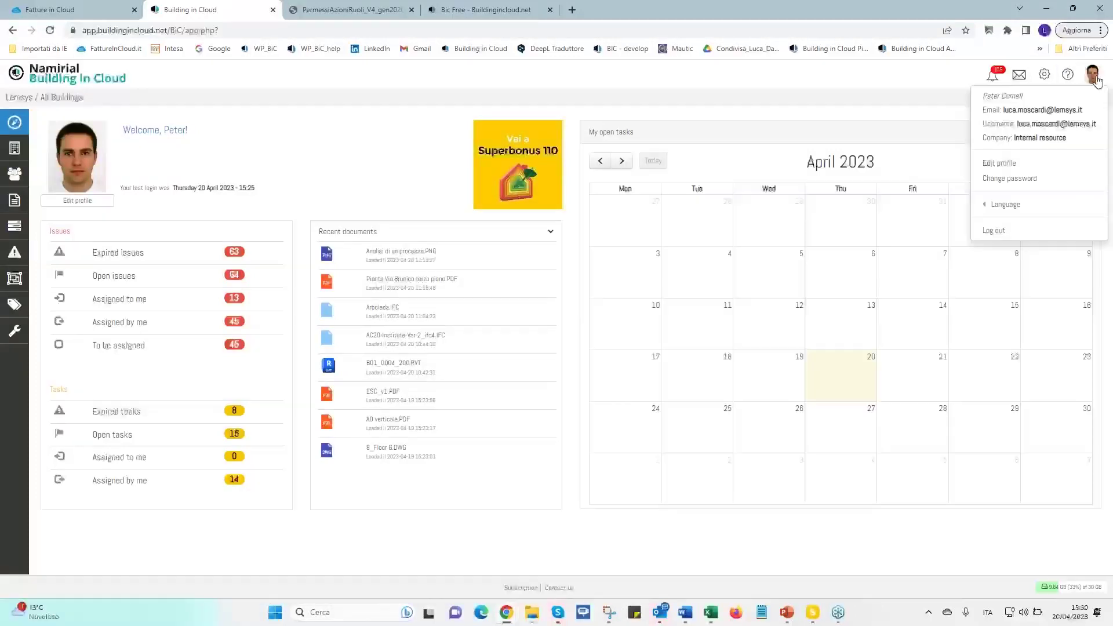
{"action": "left_click", "coordinate": [1014, 203]}
{"action": "left_click", "coordinate": [1009, 235]}
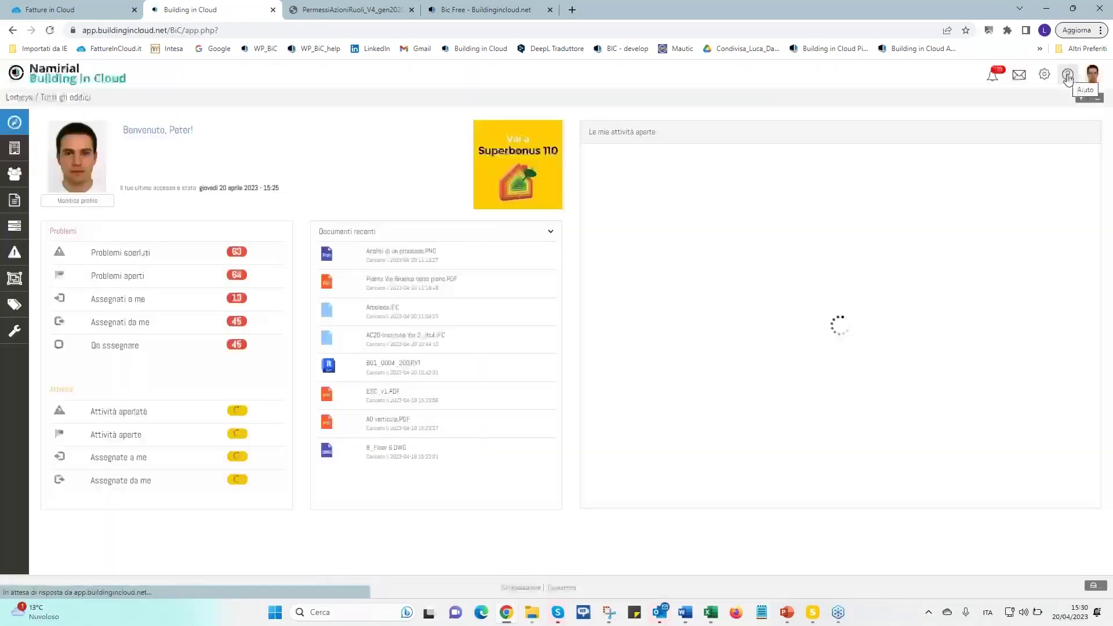
Open the Welcome introduction from the help options, read through to the system administrator page, and close it
{"action": "left_click", "coordinate": [1068, 75]}
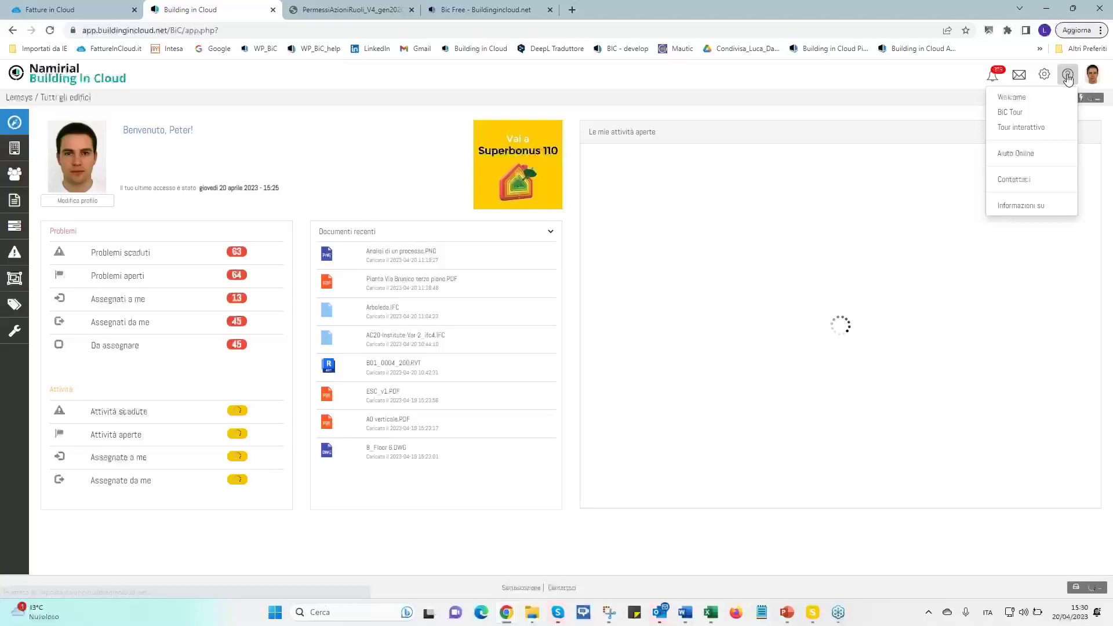
{"action": "left_click", "coordinate": [1012, 96]}
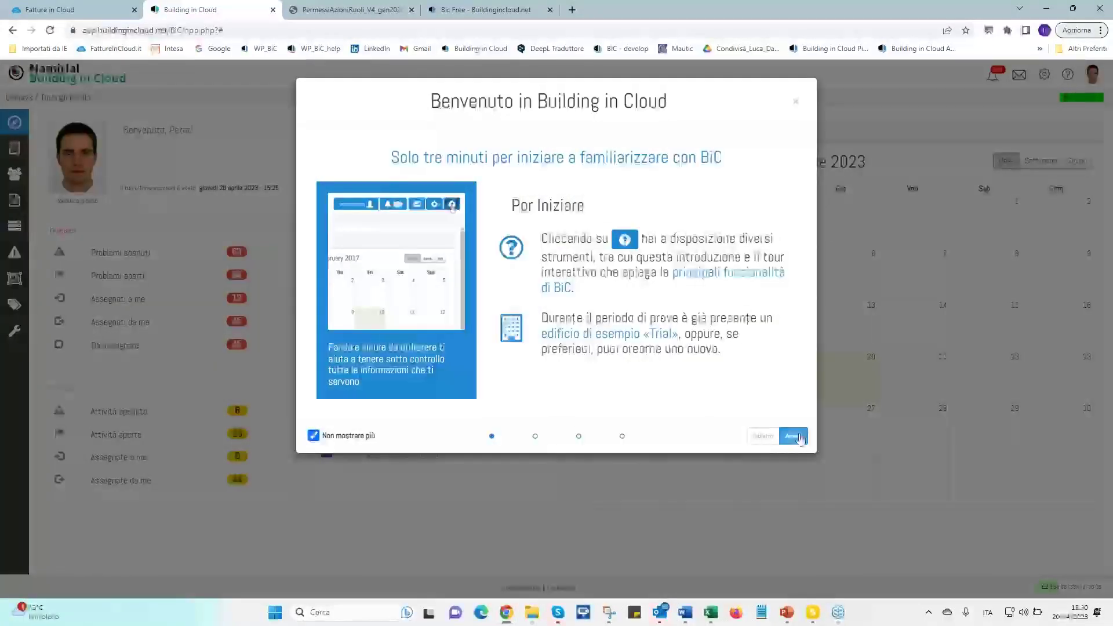
{"action": "left_click", "coordinate": [793, 436]}
{"action": "left_click", "coordinate": [794, 436]}
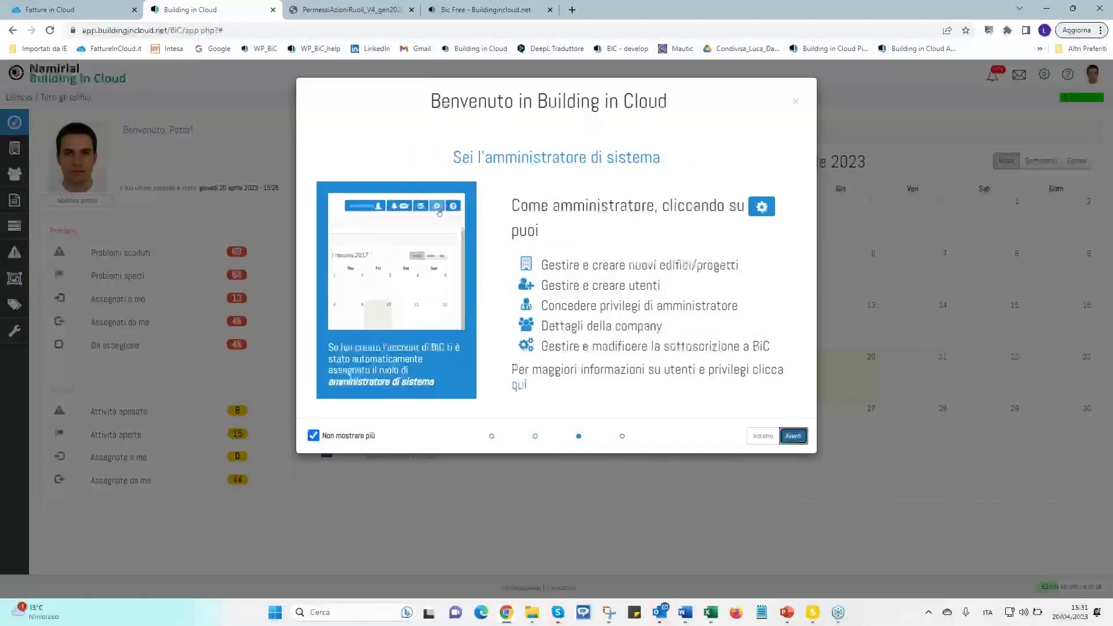
{"action": "left_click", "coordinate": [796, 92]}
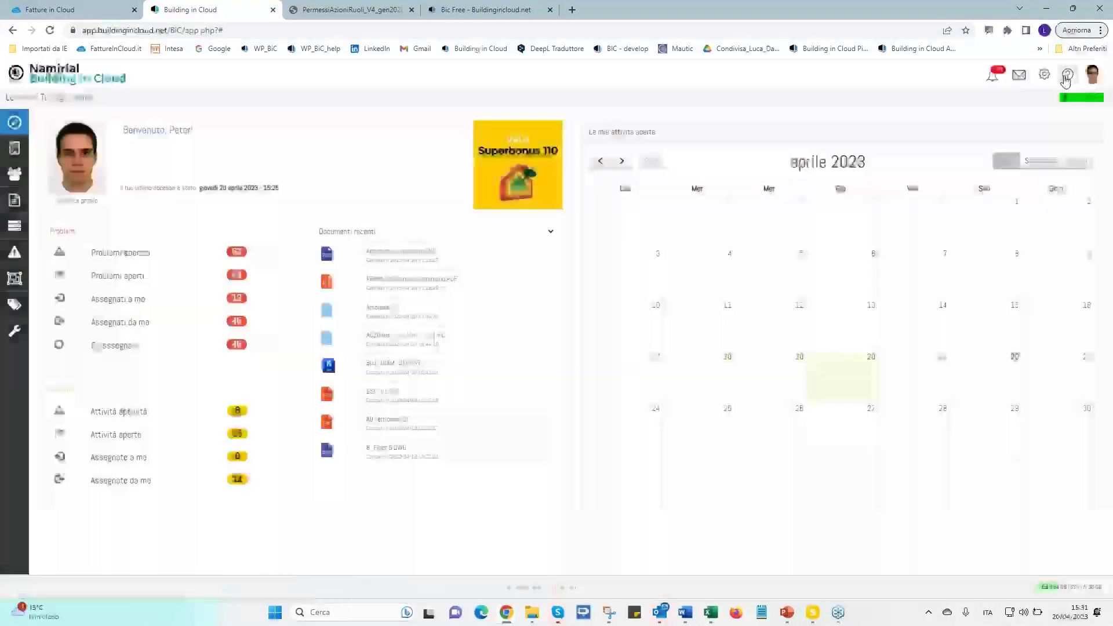
Start the BiC Tour, go through its pages up to the current position explanation, and end the tour
{"action": "left_click", "coordinate": [1066, 79]}
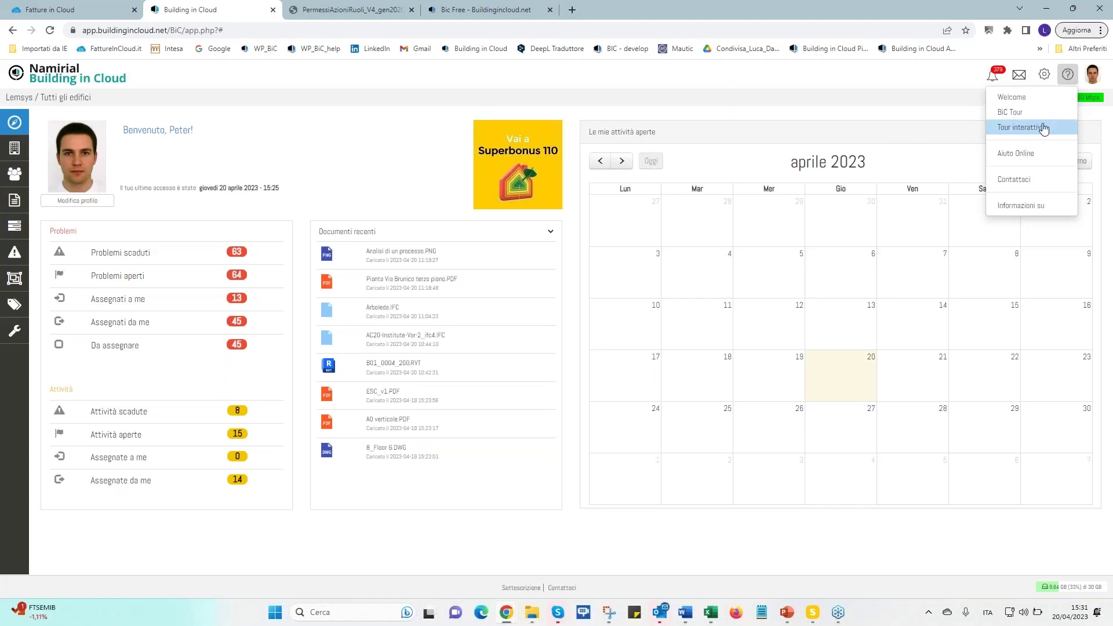
{"action": "left_click", "coordinate": [1010, 112]}
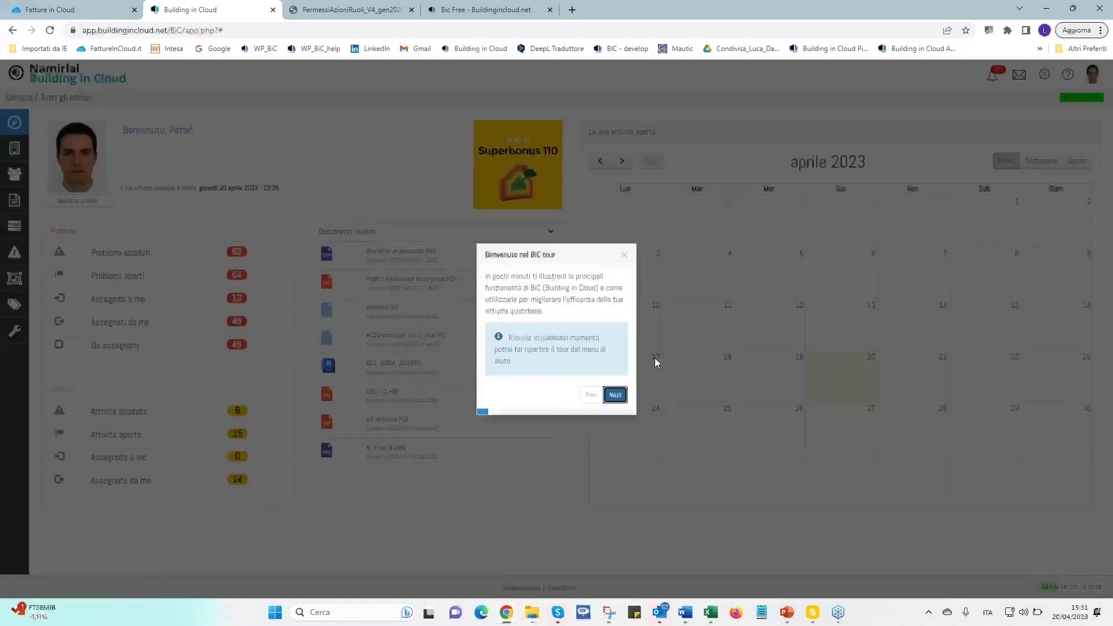
{"action": "left_click", "coordinate": [615, 395]}
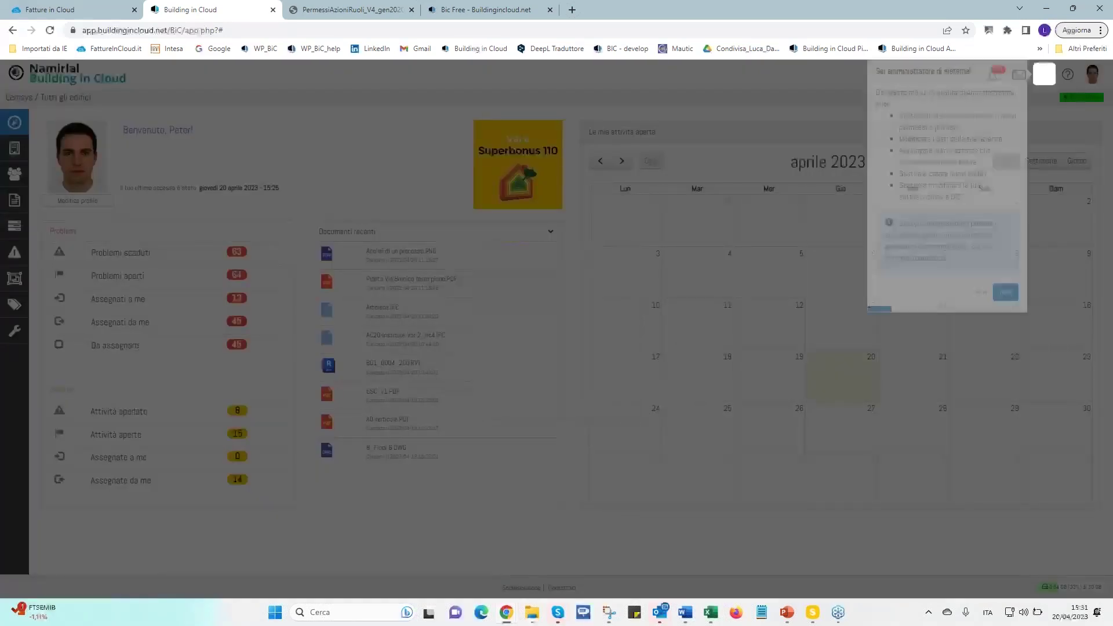
{"action": "left_click", "coordinate": [1006, 292]}
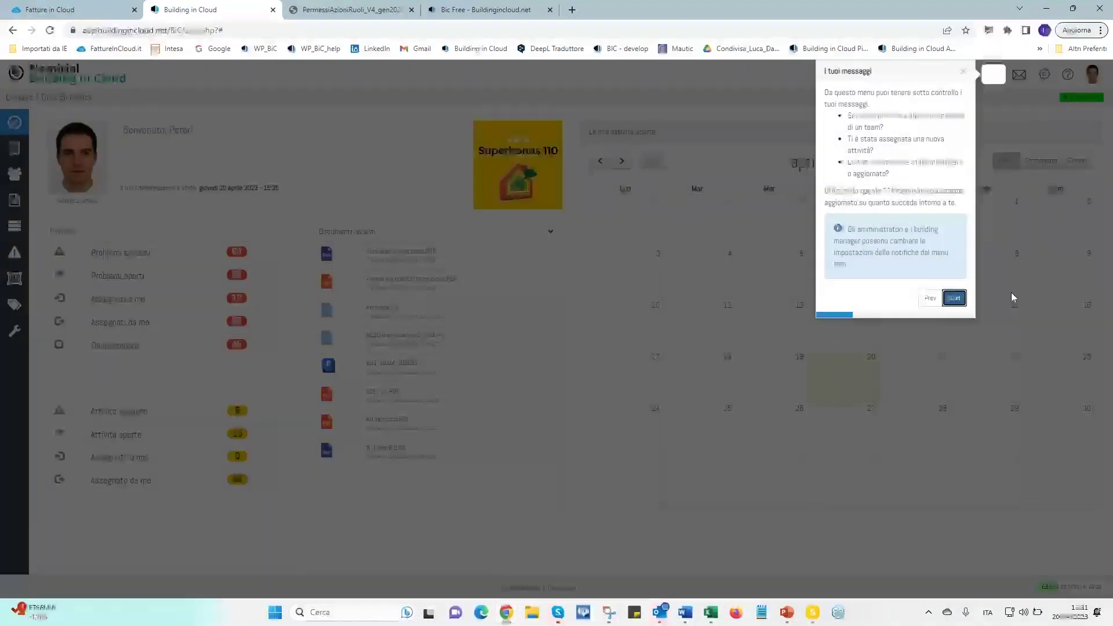
{"action": "left_click", "coordinate": [955, 298]}
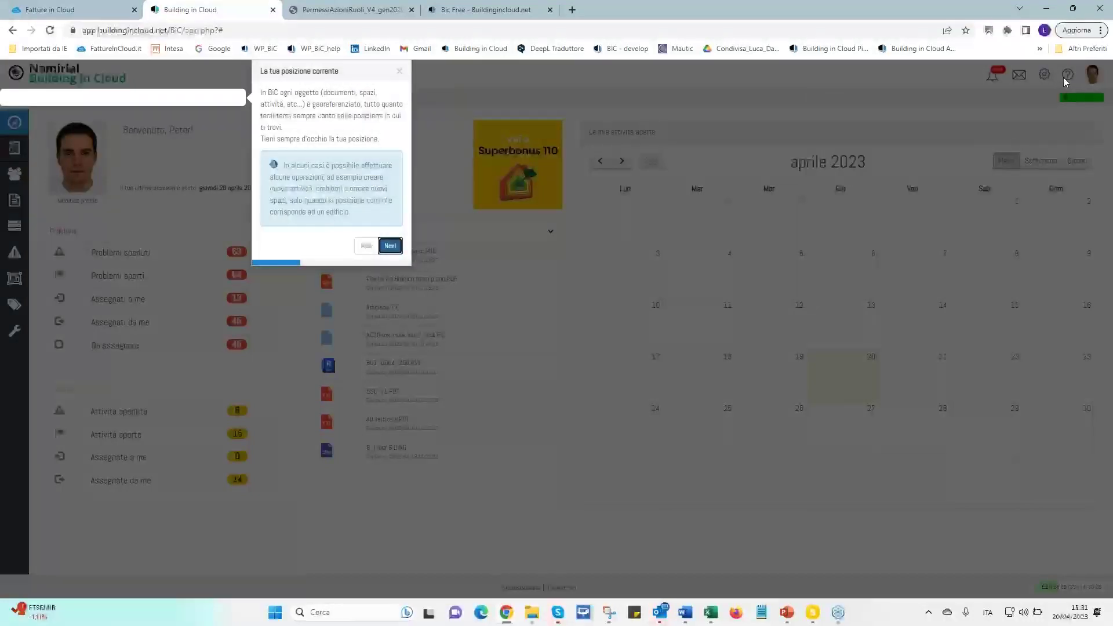
{"action": "left_click", "coordinate": [400, 72]}
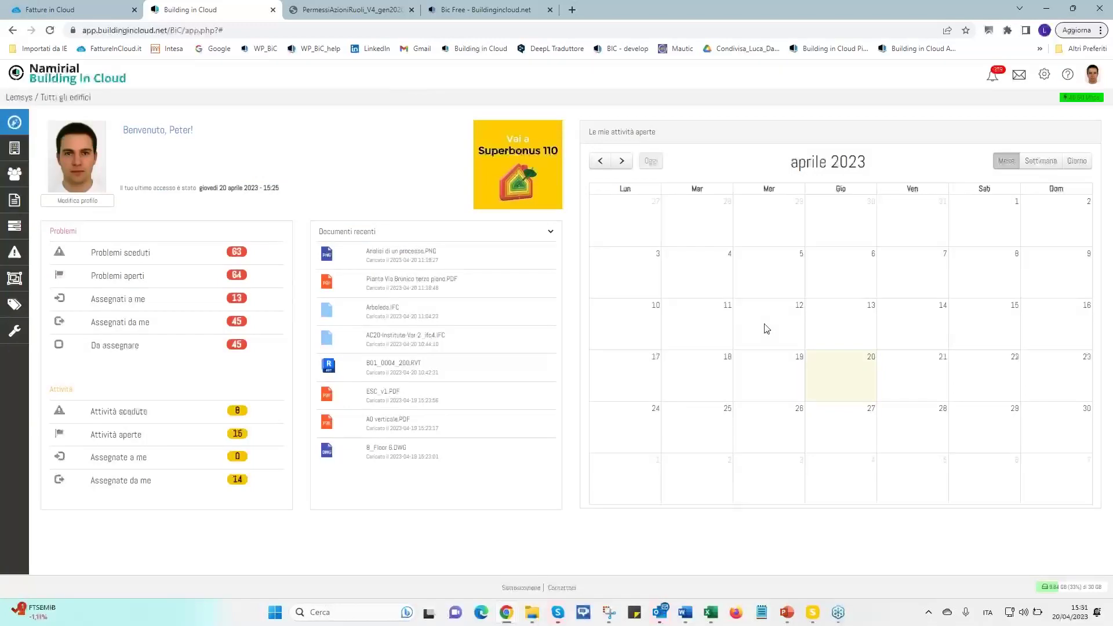
Look through the incoming messages and the notifications, and open a blank new message
{"action": "left_click", "coordinate": [1020, 74]}
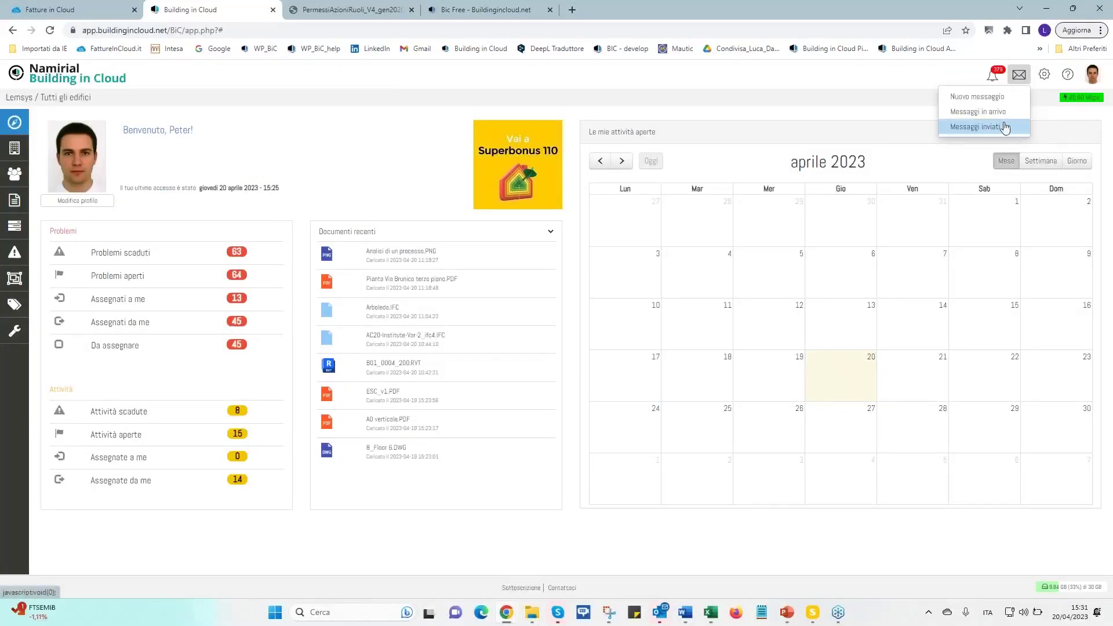
{"action": "left_click", "coordinate": [986, 111]}
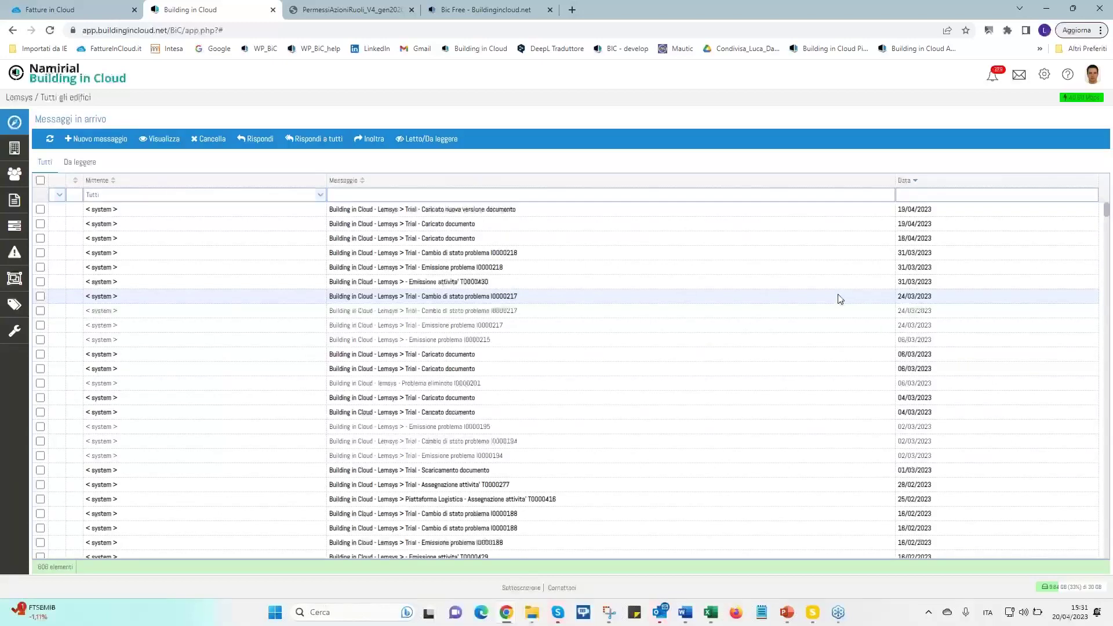
{"action": "left_click", "coordinate": [993, 75]}
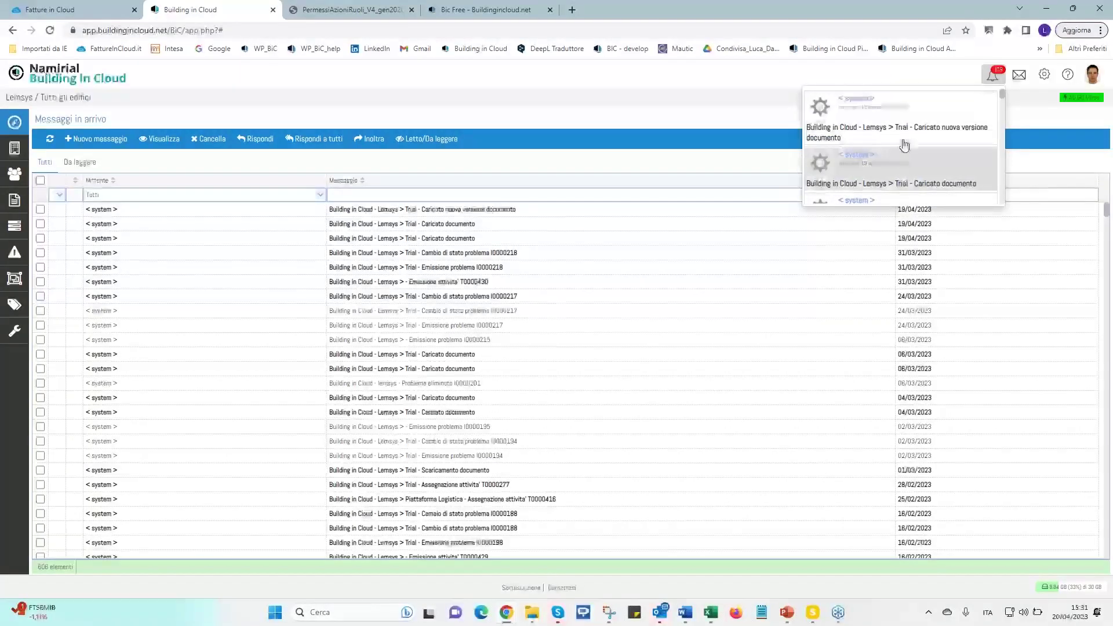
{"action": "left_click", "coordinate": [994, 74]}
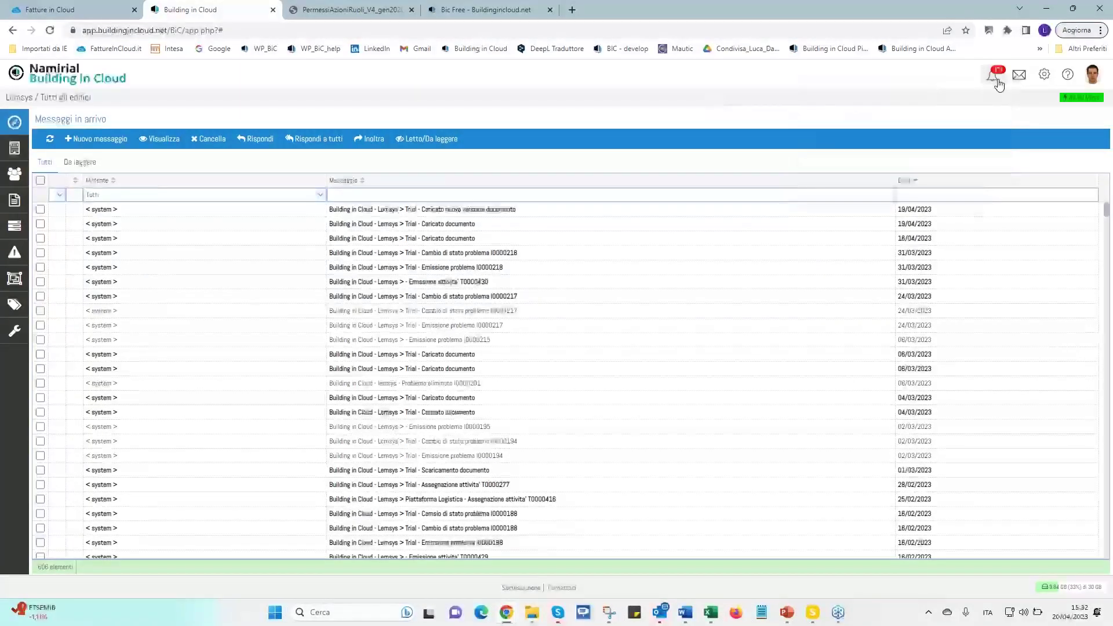
{"action": "left_click", "coordinate": [1021, 76]}
{"action": "left_click", "coordinate": [982, 106]}
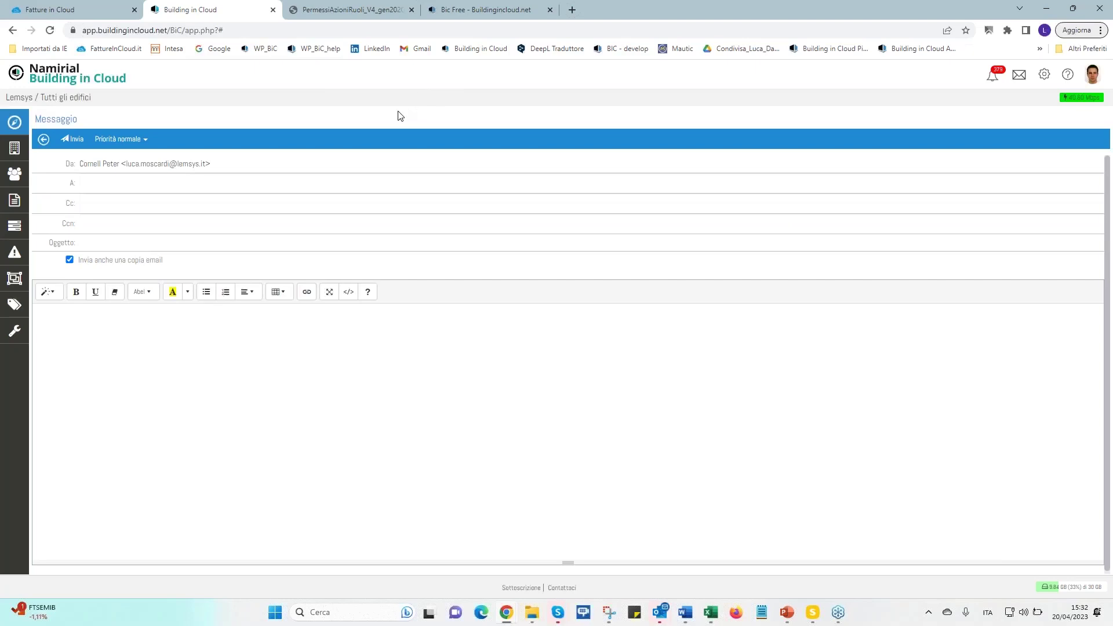
Open the Building explorer and expand its tree under Europa to the cities of Italy
{"action": "left_click", "coordinate": [13, 123]}
{"action": "left_click", "coordinate": [13, 123]}
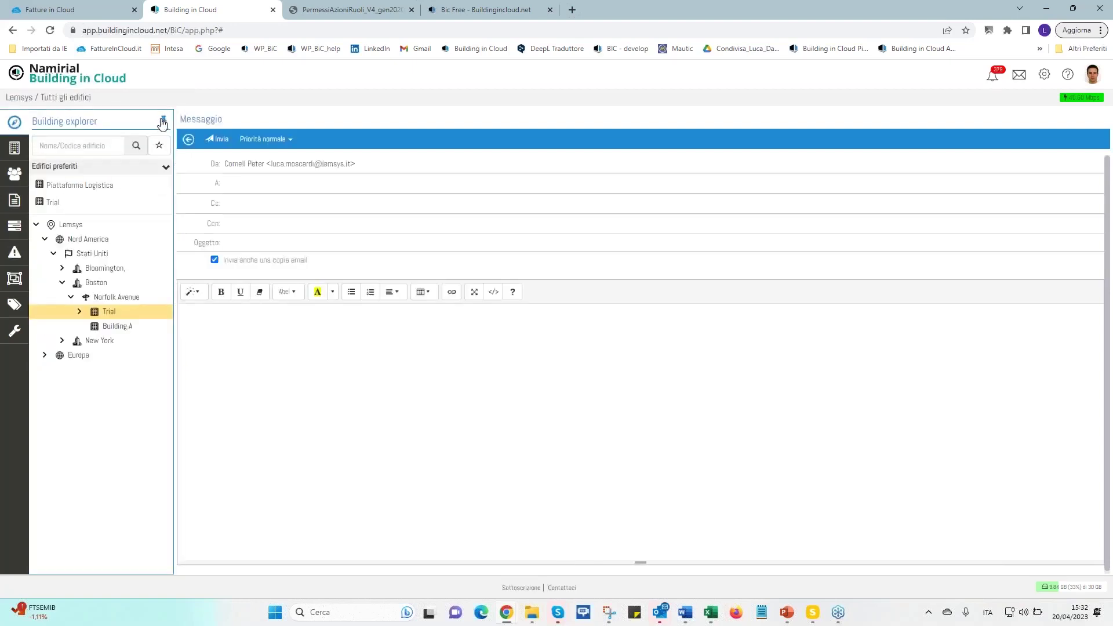
{"action": "left_click", "coordinate": [44, 355]}
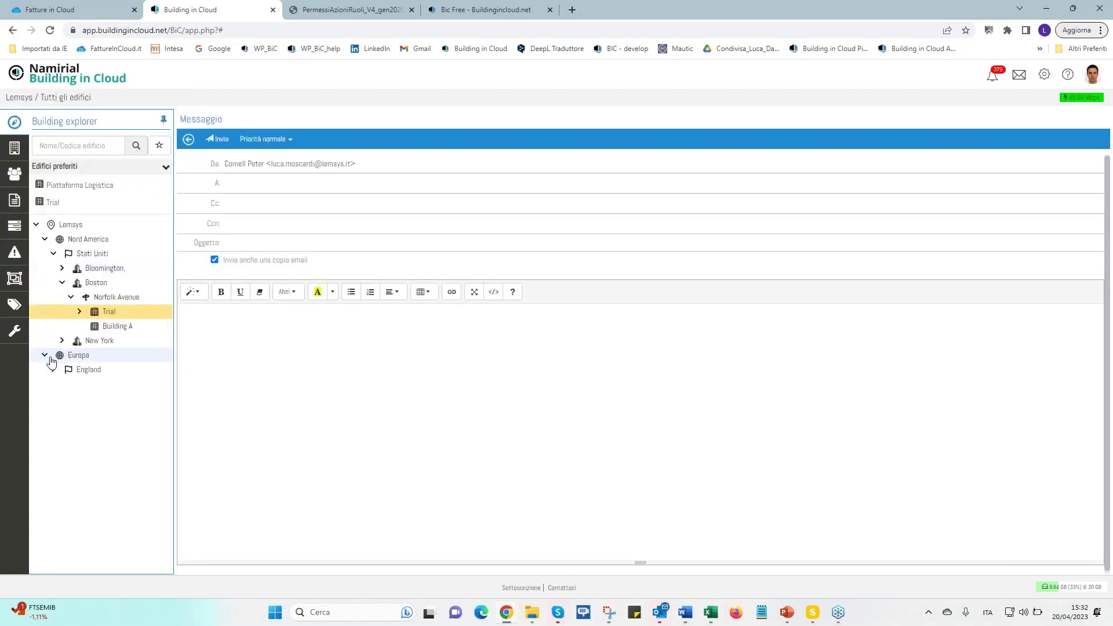
{"action": "left_click", "coordinate": [53, 400]}
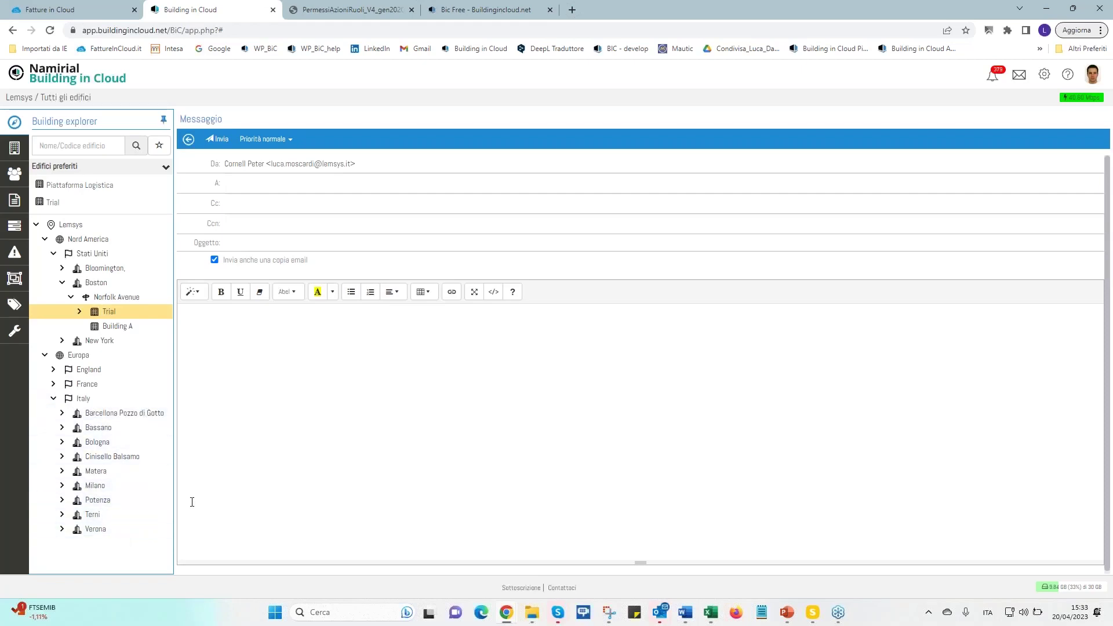
Expand Terni and Zona Fiori down to the floors of Piattaforma Logistica, and select that building
{"action": "left_click", "coordinate": [62, 514]}
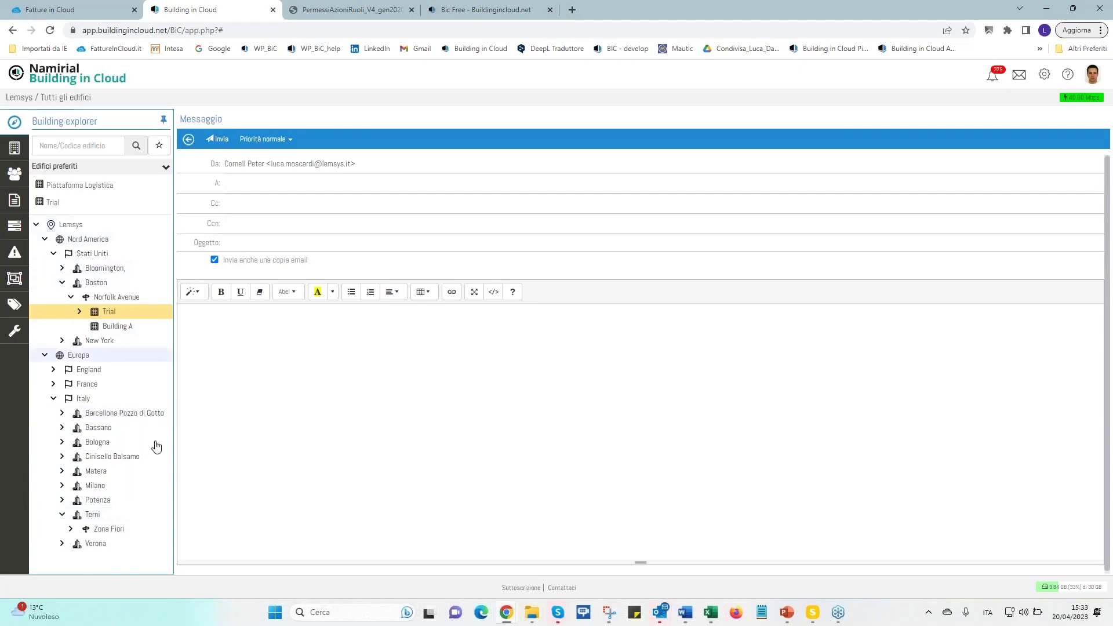
{"action": "left_click", "coordinate": [72, 530]}
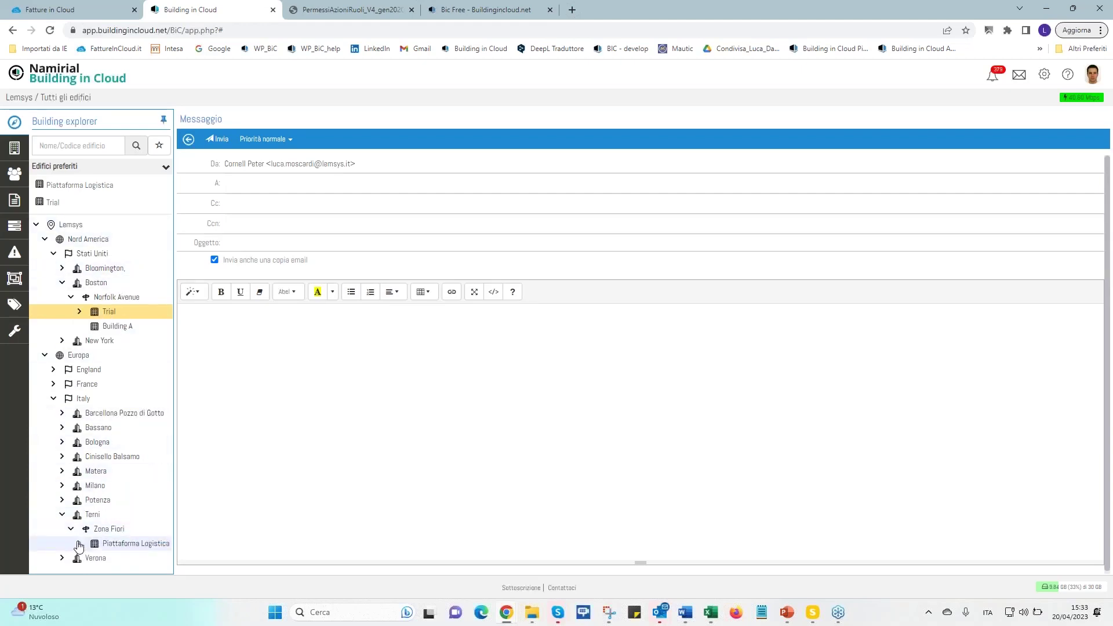
{"action": "left_click", "coordinate": [79, 544]}
{"action": "scroll", "coordinate": [116, 528], "scroll_direction": "down", "scroll_amount": 1}
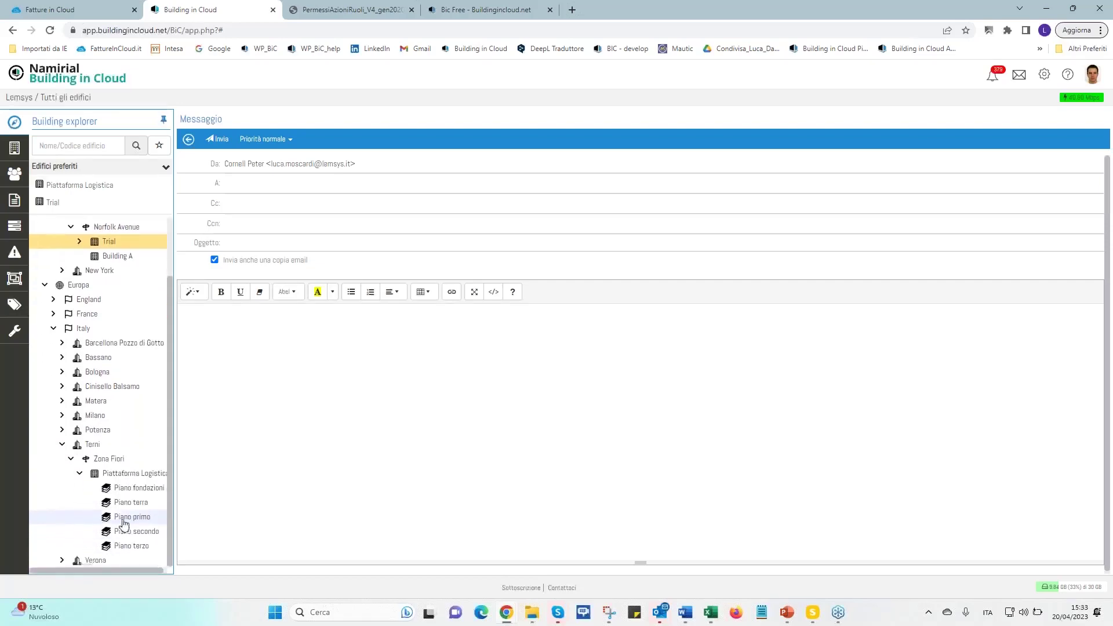
{"action": "left_click", "coordinate": [134, 475]}
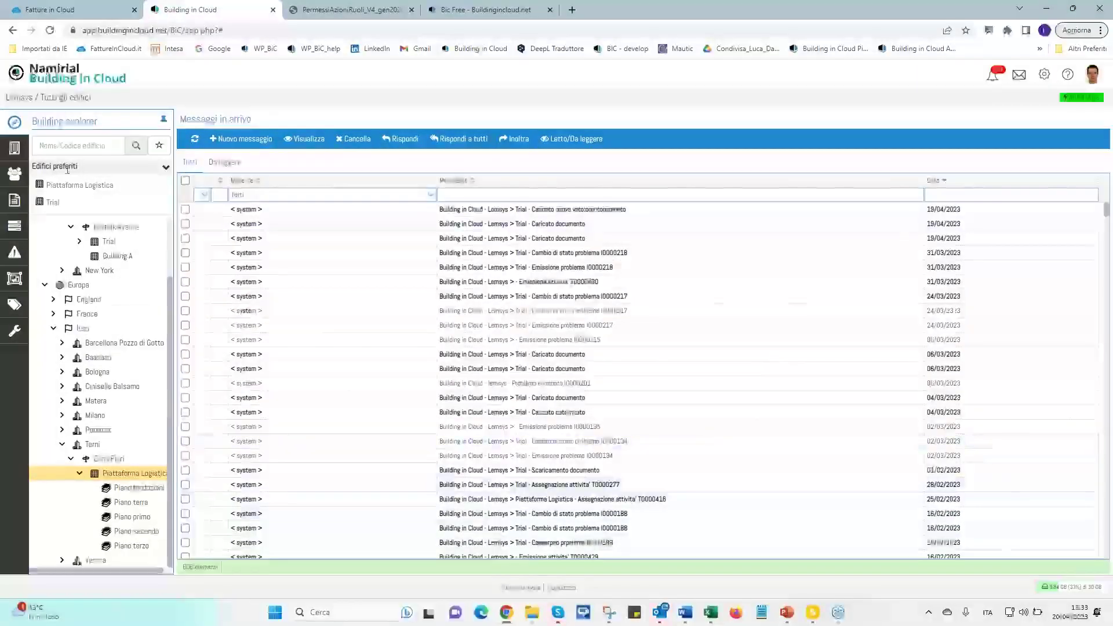
Open the Gestisci Edifici page for Piattaforma Logistica and display the building's 3D model
{"action": "left_click", "coordinate": [14, 148]}
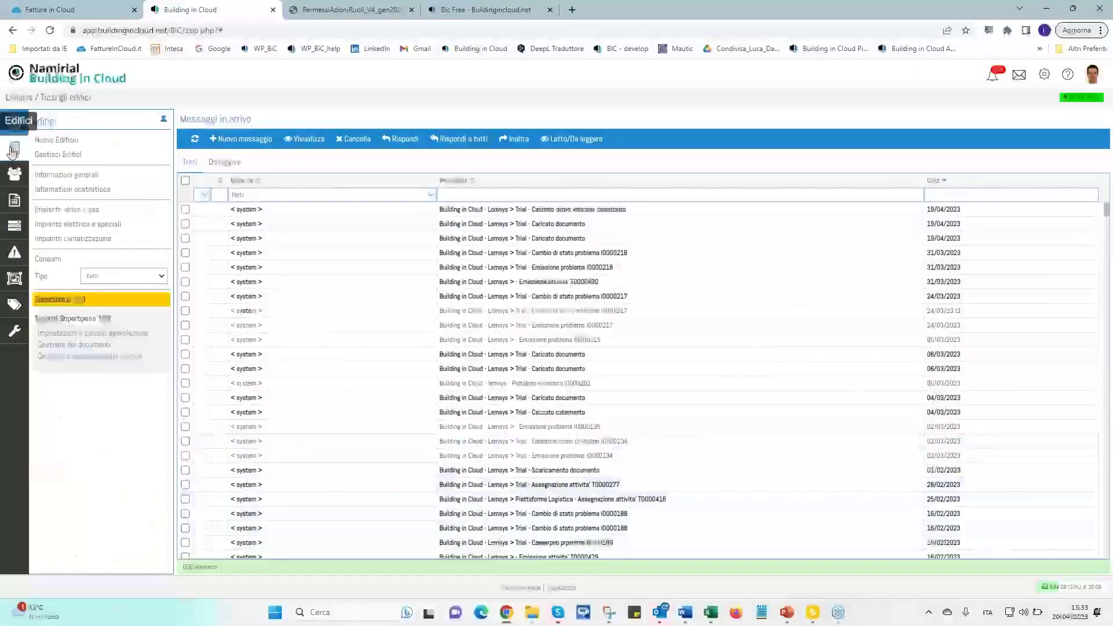
{"action": "left_click", "coordinate": [56, 157]}
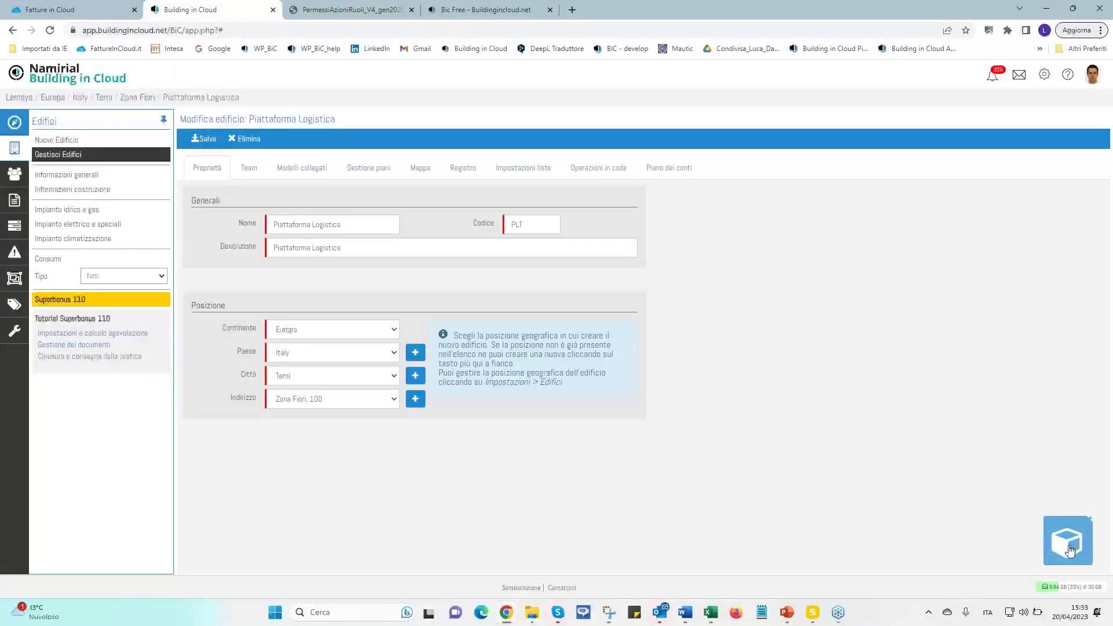
{"action": "left_click", "coordinate": [1070, 549]}
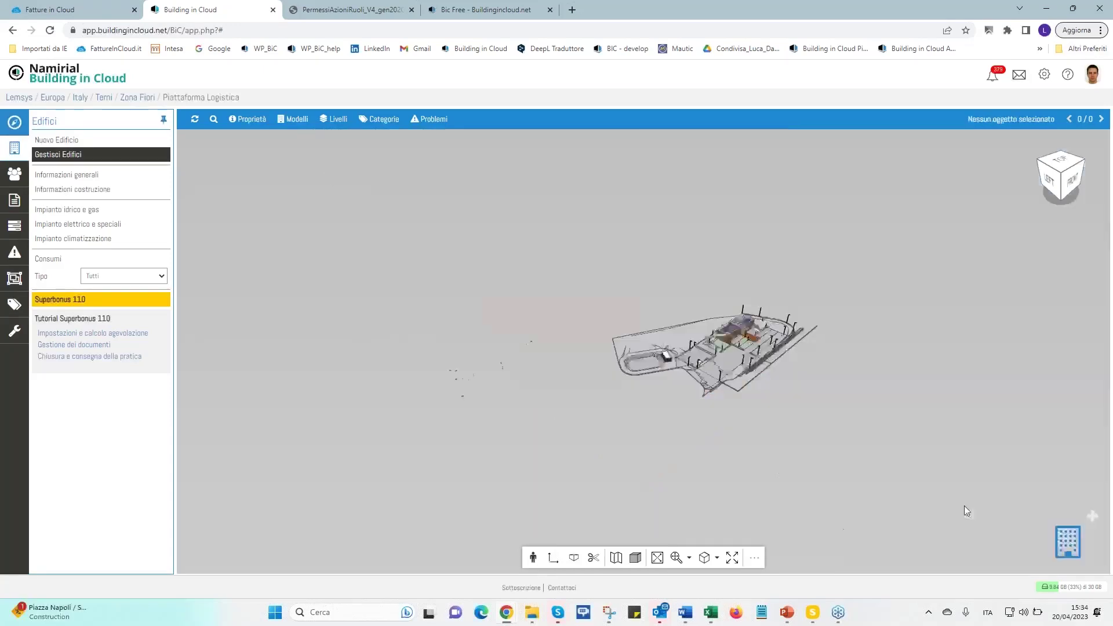
{"action": "scroll", "coordinate": [726, 337], "scroll_direction": "up", "scroll_amount": 5}
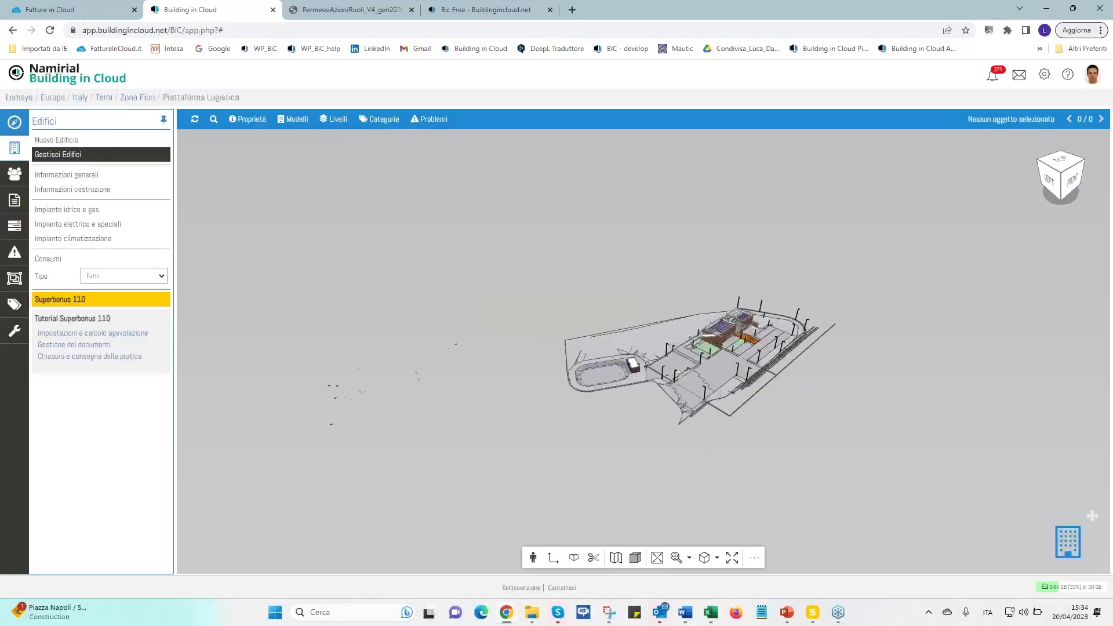
{"action": "scroll", "coordinate": [726, 336], "scroll_direction": "up", "scroll_amount": 5}
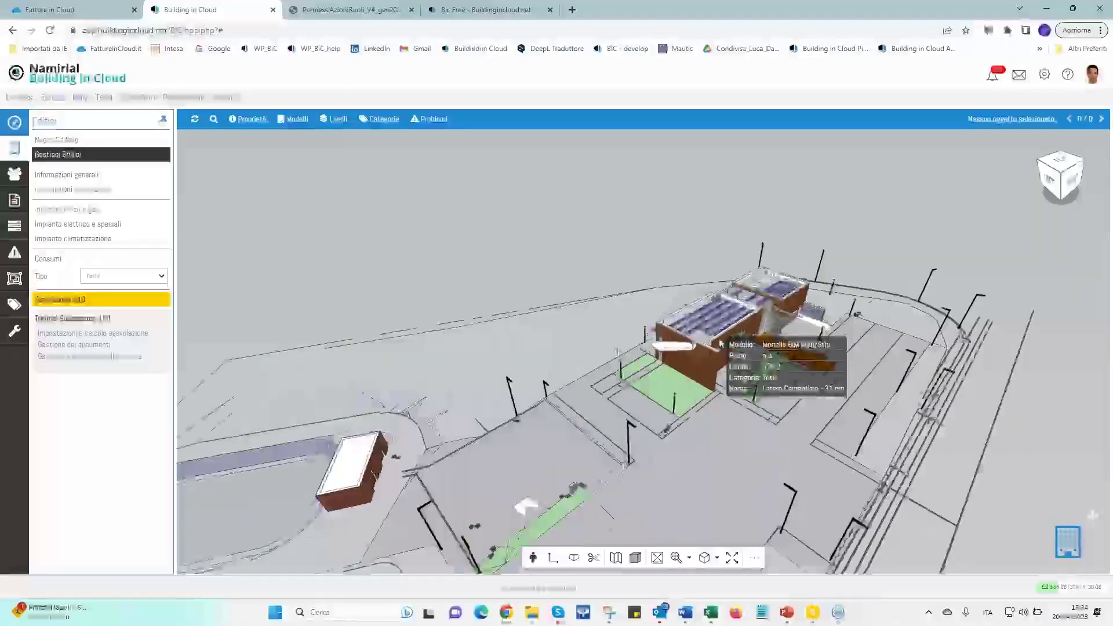
{"action": "scroll", "coordinate": [730, 332], "scroll_direction": "up", "scroll_amount": 3}
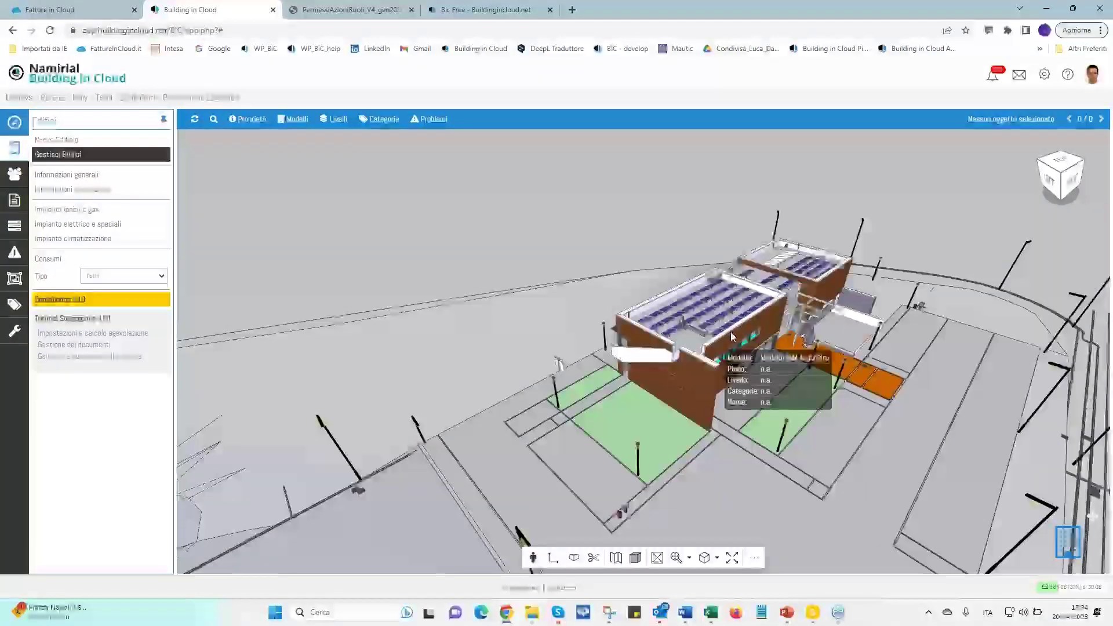
{"action": "scroll", "coordinate": [731, 332], "scroll_direction": "up", "scroll_amount": 3}
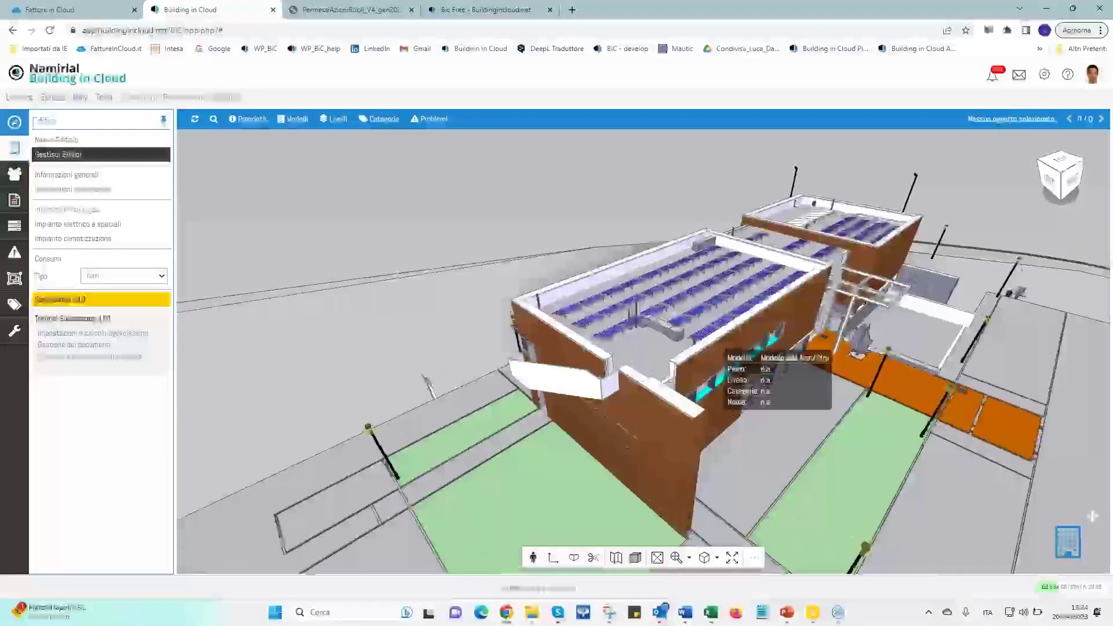
Hide the ESTERNO_2022, Modello BIM meccanico and Modello BIM elettrico models in the 3D view
{"action": "left_click", "coordinate": [299, 122]}
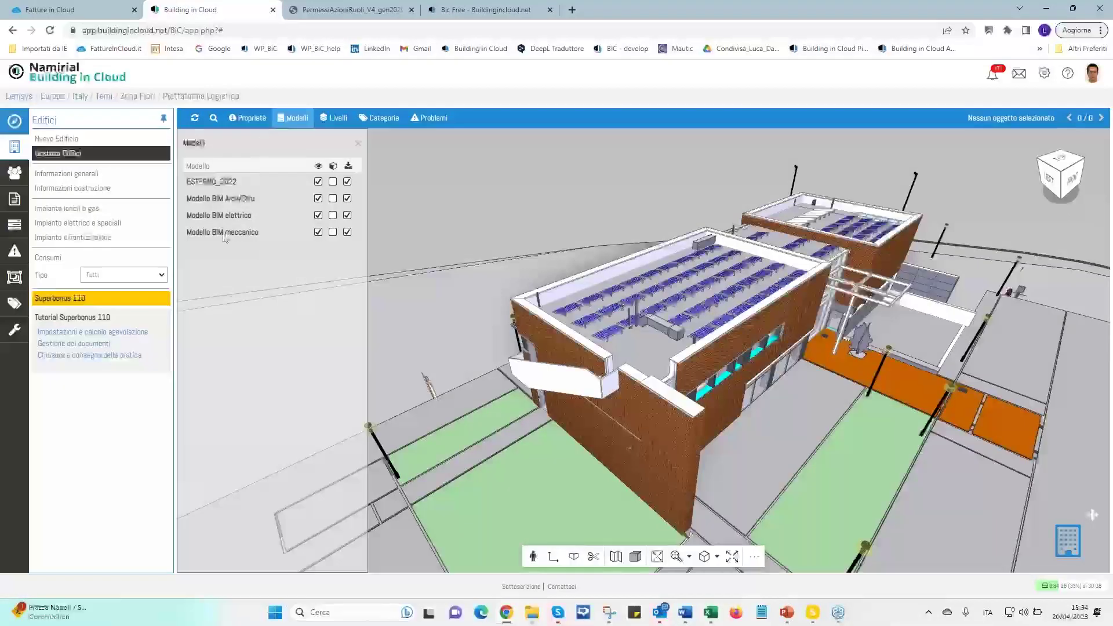
{"action": "left_click", "coordinate": [318, 182]}
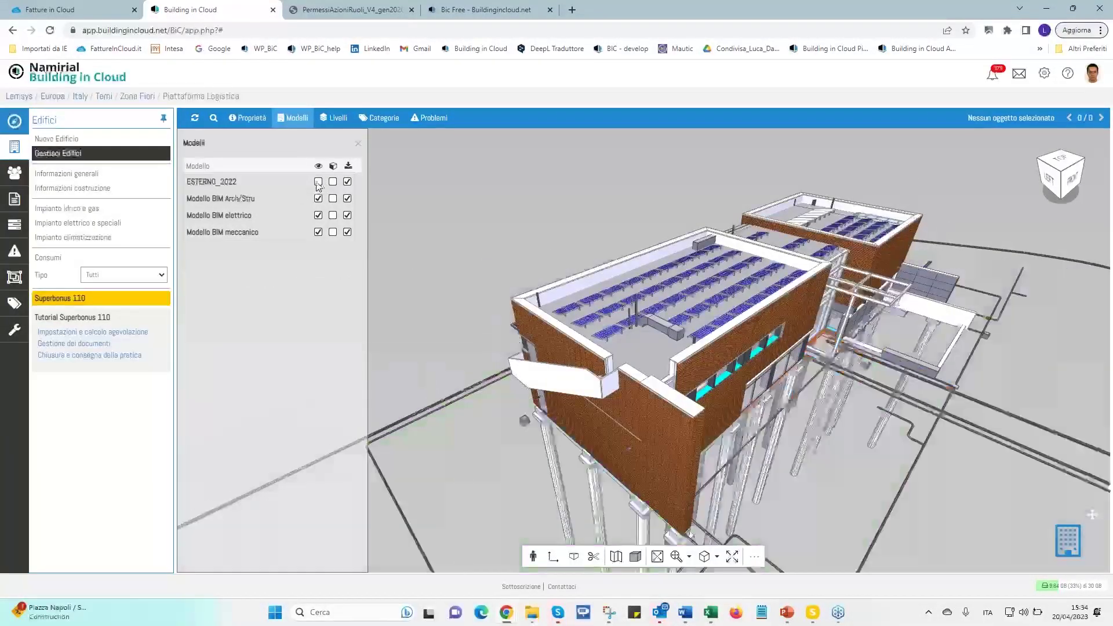
{"action": "left_click", "coordinate": [318, 233]}
{"action": "left_click", "coordinate": [318, 215]}
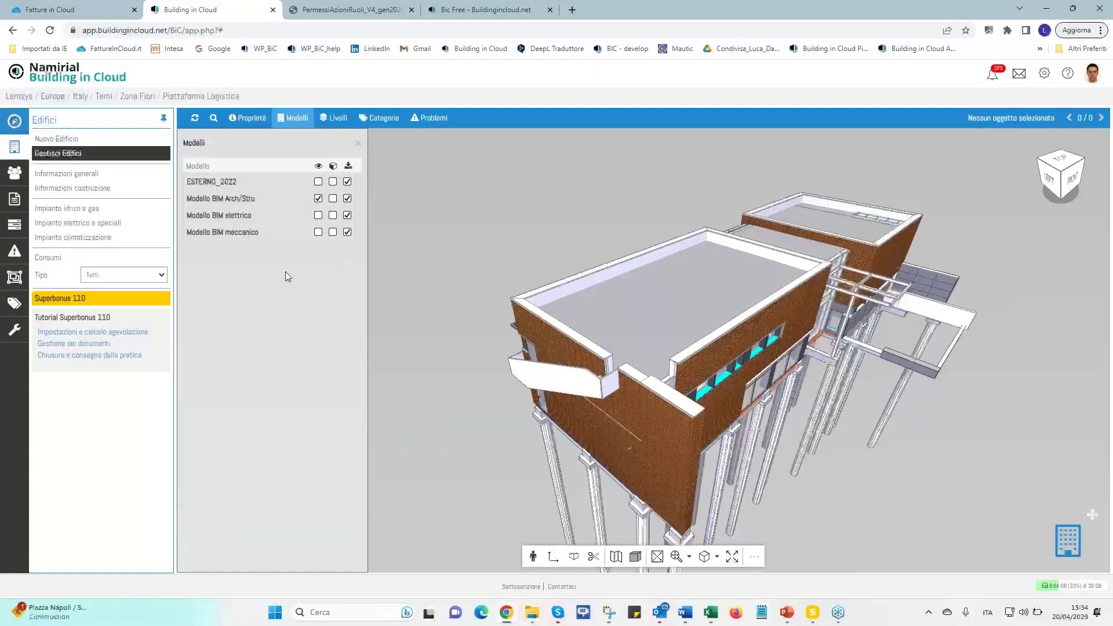
Hide the Modello BIM Arch/Stru model and show only Modello BIM meccanico in the 3D view
{"action": "left_click", "coordinate": [317, 199]}
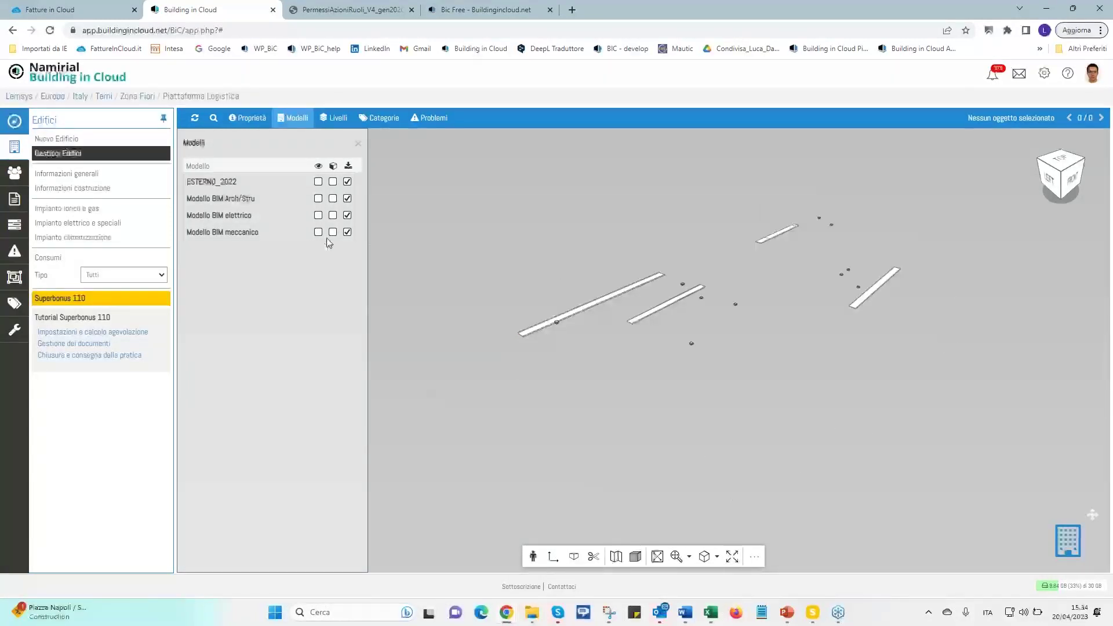
{"action": "left_click", "coordinate": [318, 233]}
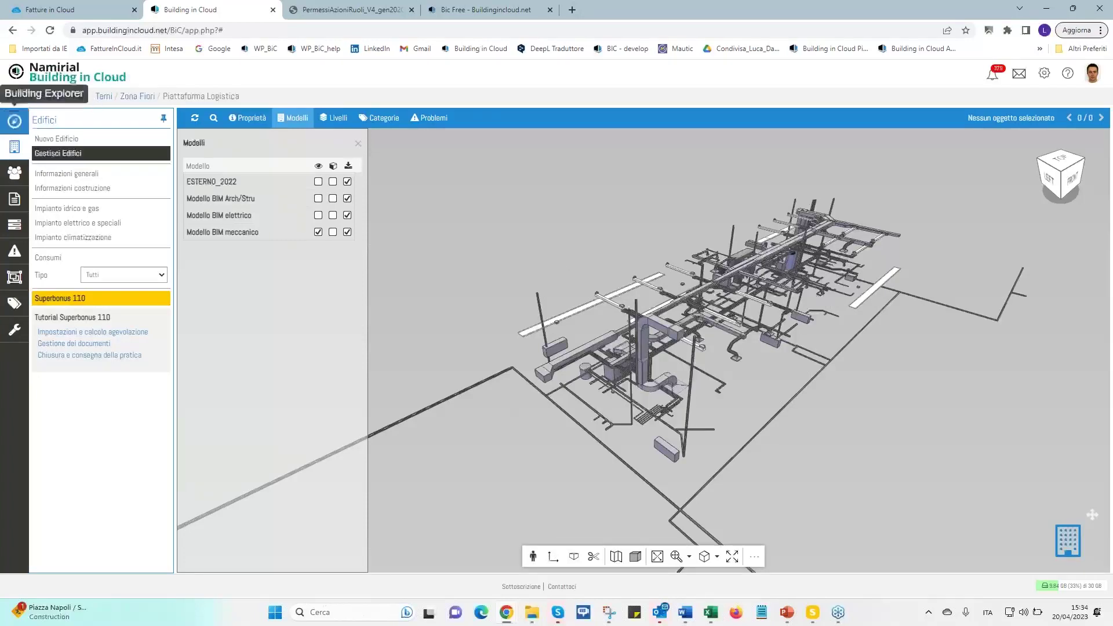
Select the favourite building Trial in the Building explorer and display its 3D model from a closer, lower angle
{"action": "left_click", "coordinate": [14, 121]}
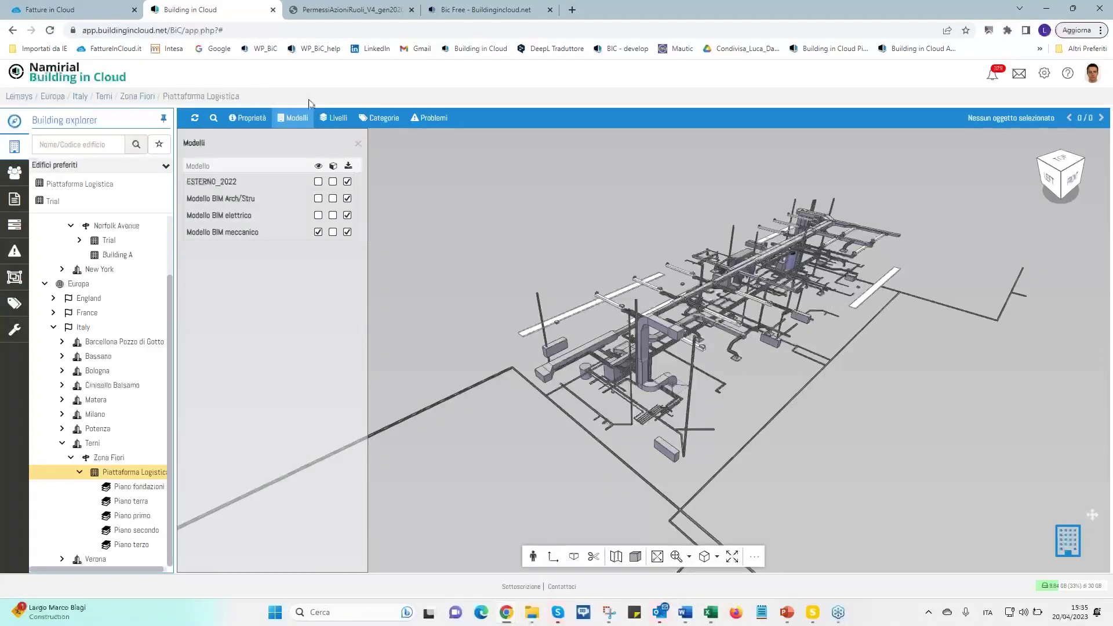
{"action": "left_click", "coordinate": [14, 150]}
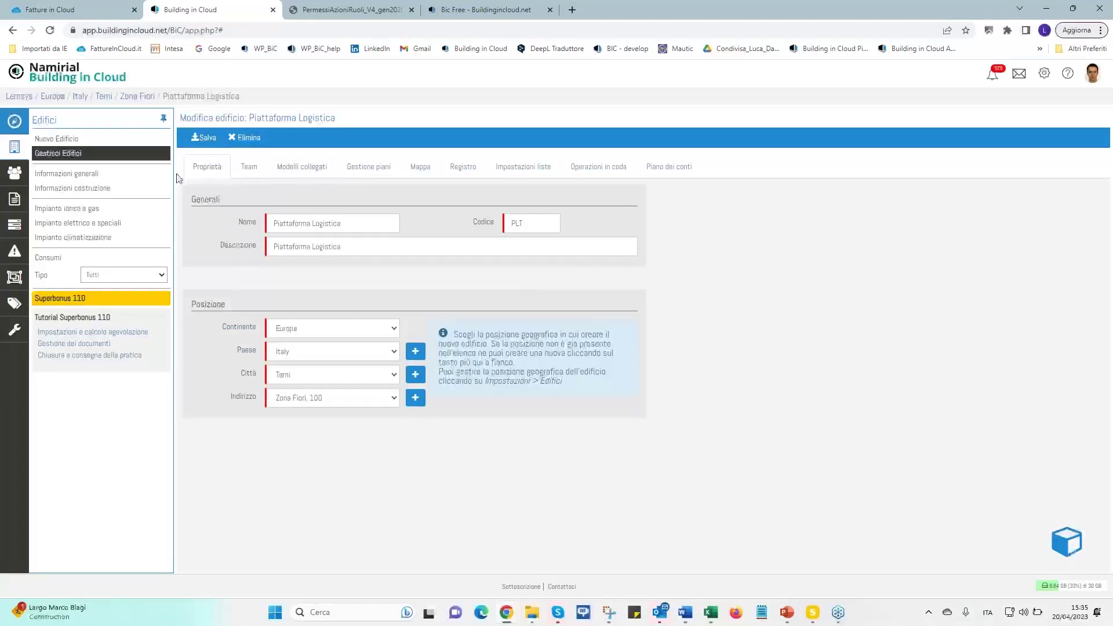
{"action": "left_click", "coordinate": [14, 120]}
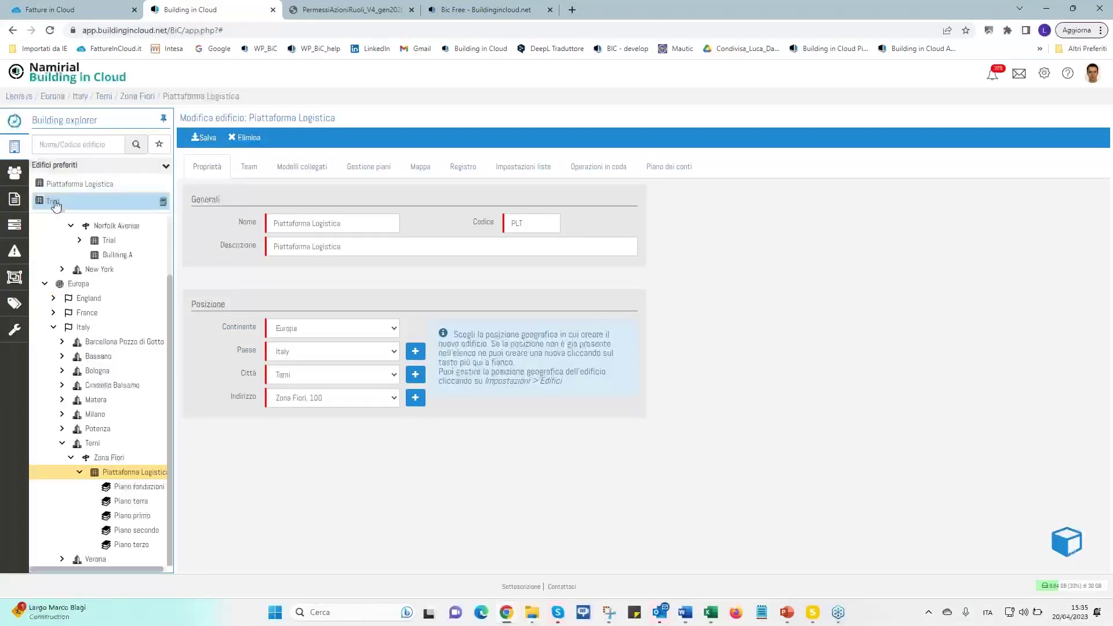
{"action": "left_click", "coordinate": [53, 203]}
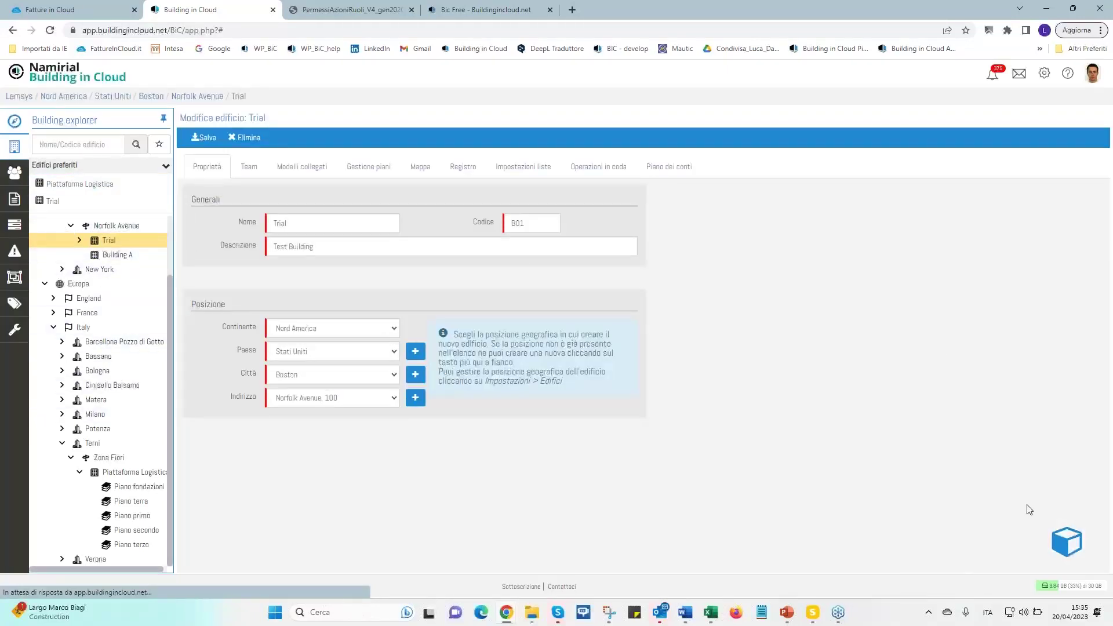
{"action": "left_click", "coordinate": [1062, 550]}
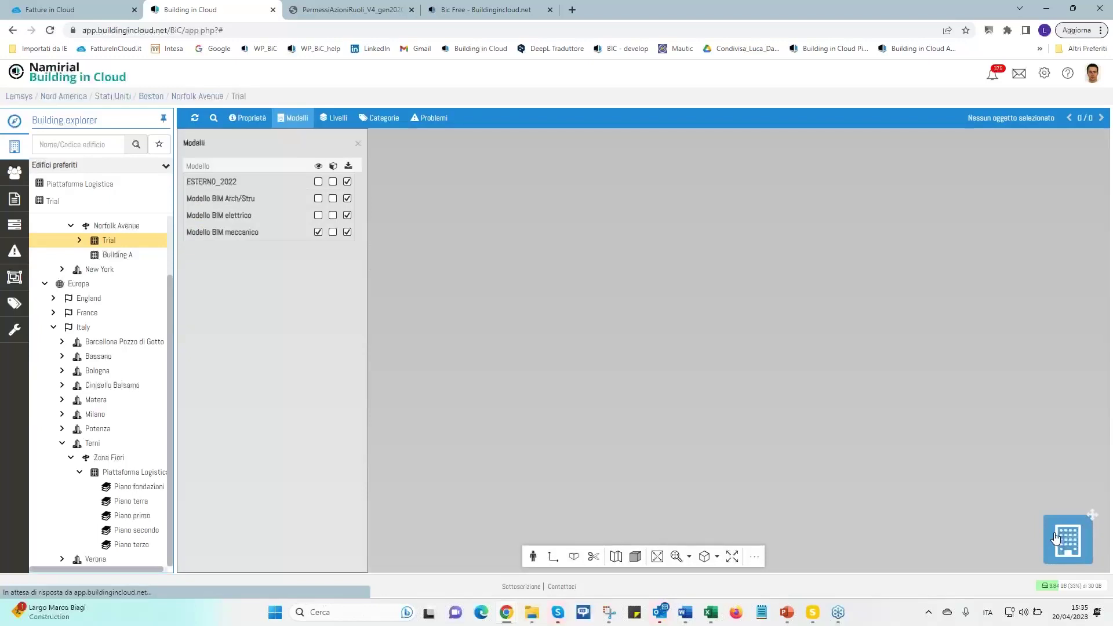
{"action": "left_click", "coordinate": [1067, 539]}
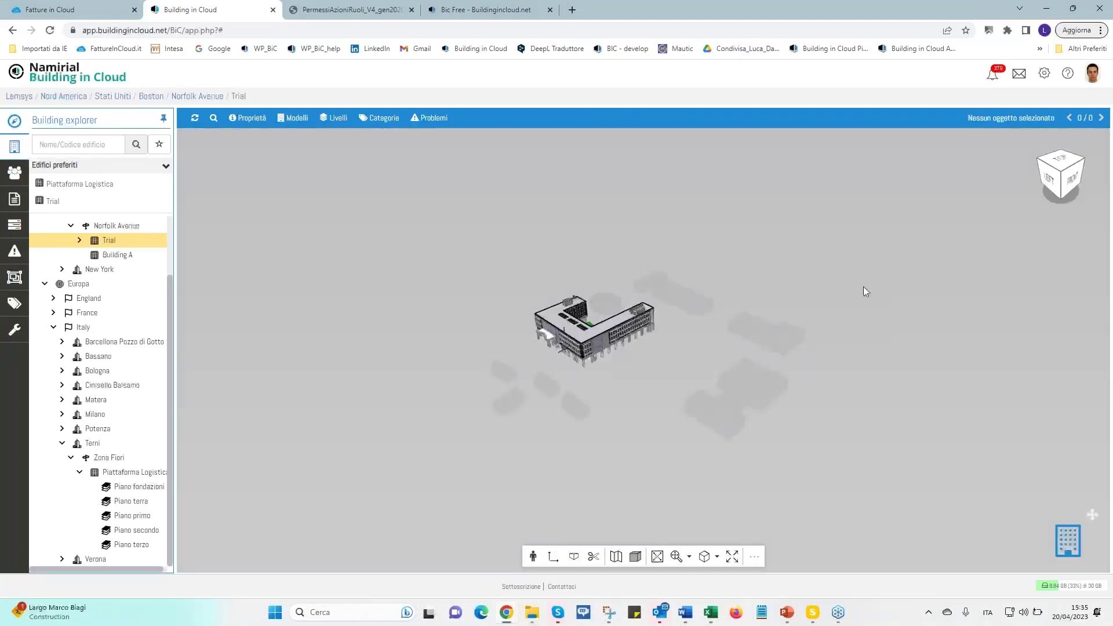
{"action": "scroll", "coordinate": [603, 331], "scroll_direction": "up", "scroll_amount": 5}
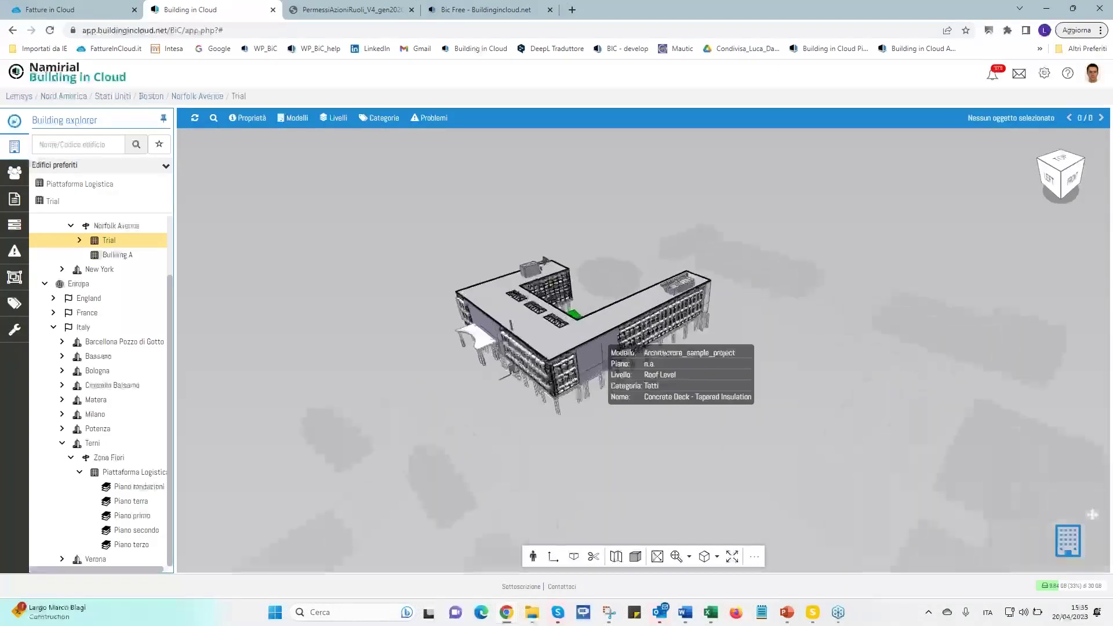
{"action": "left_click_drag", "start_coordinate": [601, 335], "coordinate": [621, 309]}
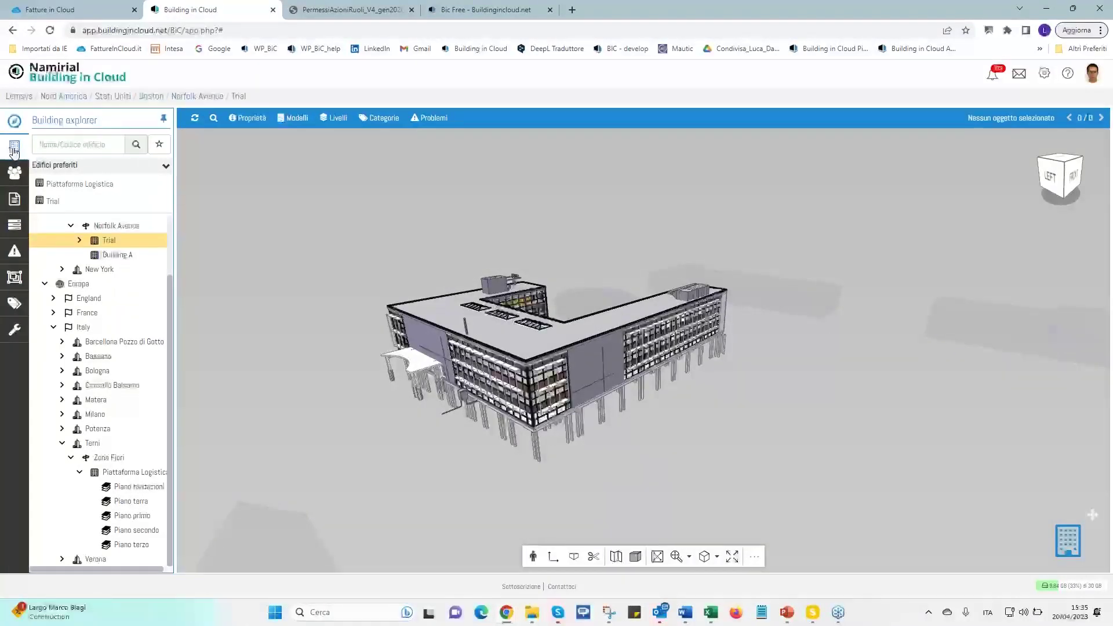
Return from the 3D view to Trial's building page and look through its full Team list
{"action": "left_click", "coordinate": [1068, 541]}
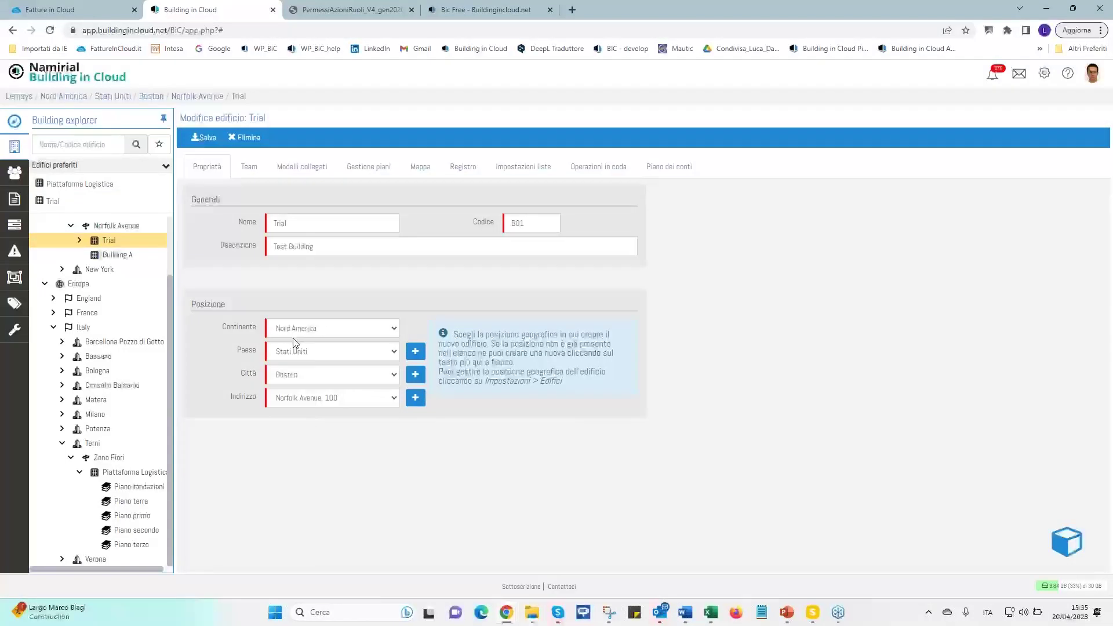
{"action": "left_click", "coordinate": [244, 173]}
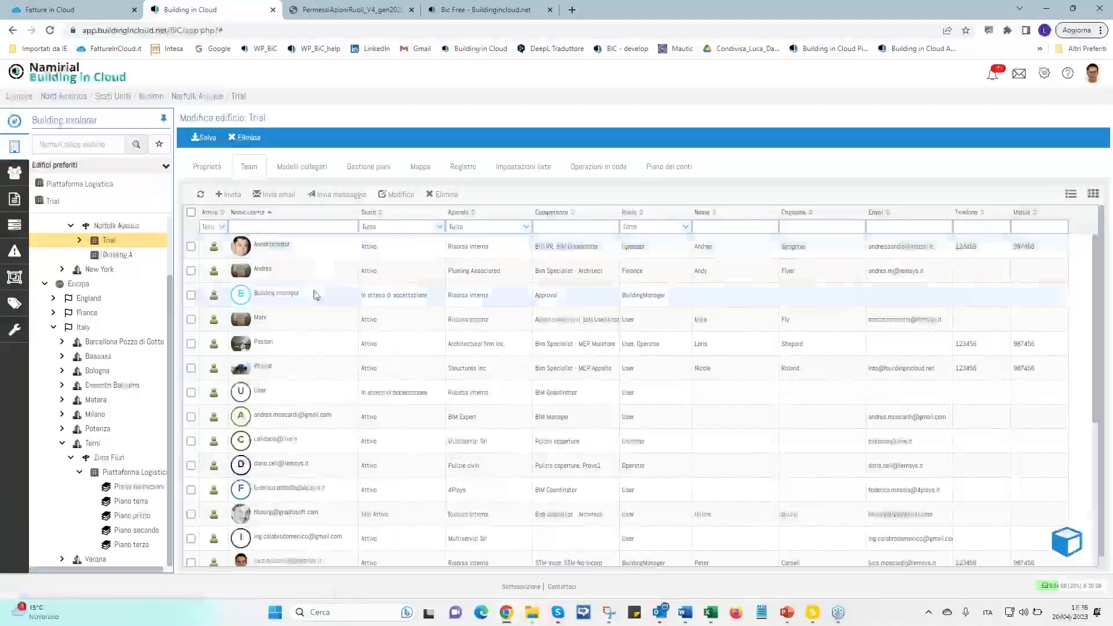
{"action": "scroll", "coordinate": [310, 321], "scroll_direction": "down", "scroll_amount": 6}
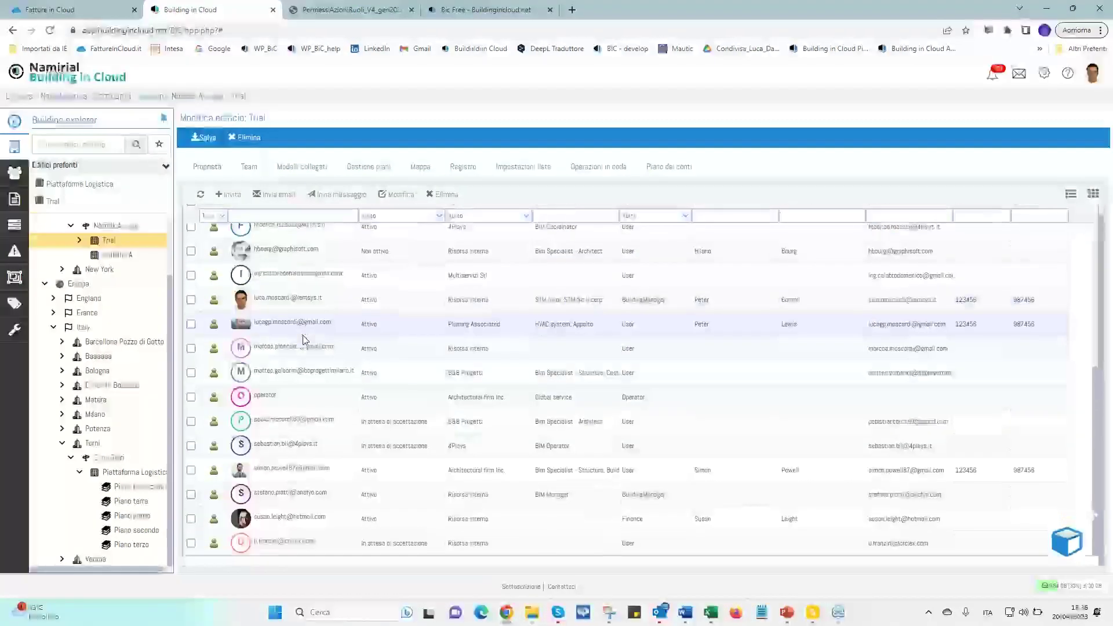
{"action": "scroll", "coordinate": [305, 339], "scroll_direction": "up", "scroll_amount": 6}
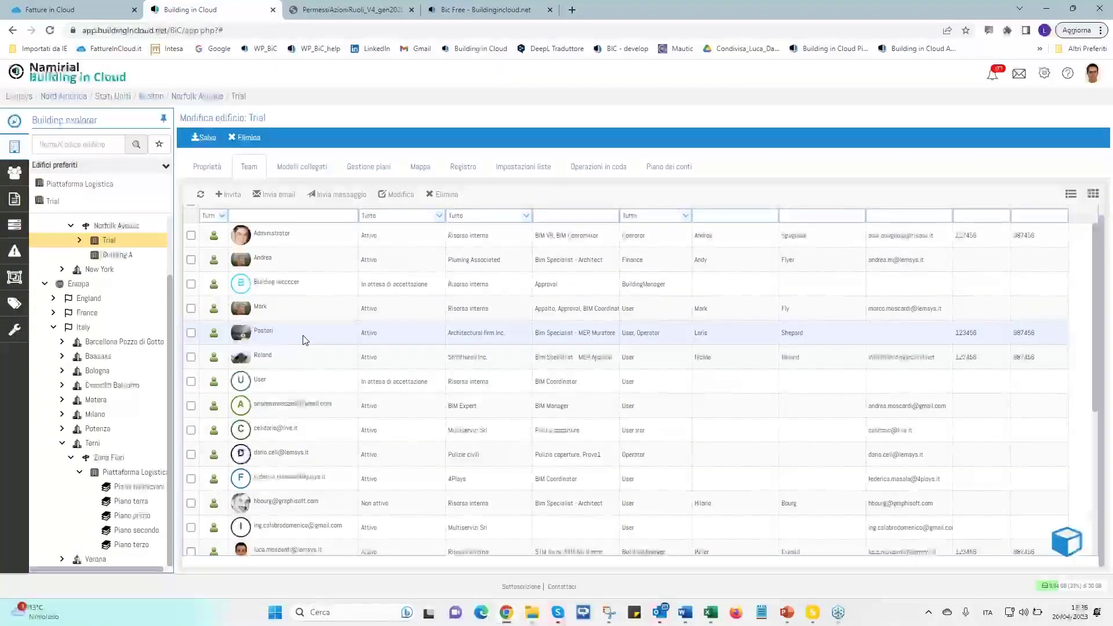
Filter Trial's team list by the User role, and reset the role filter to Tutte
{"action": "left_click", "coordinate": [684, 216]}
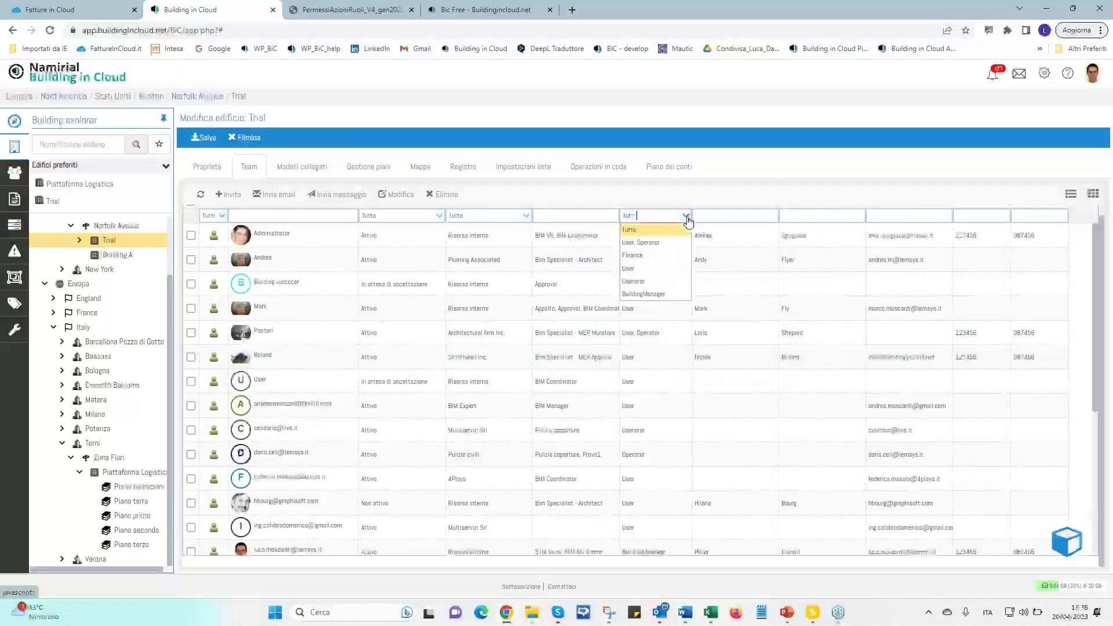
{"action": "left_click", "coordinate": [630, 268]}
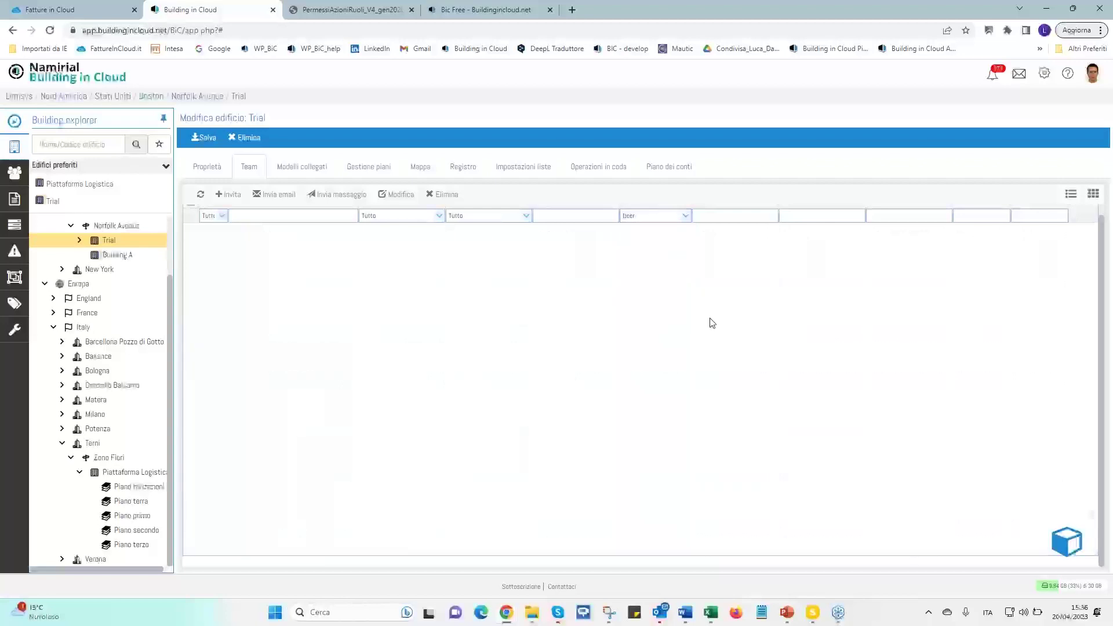
{"action": "left_click", "coordinate": [686, 217]}
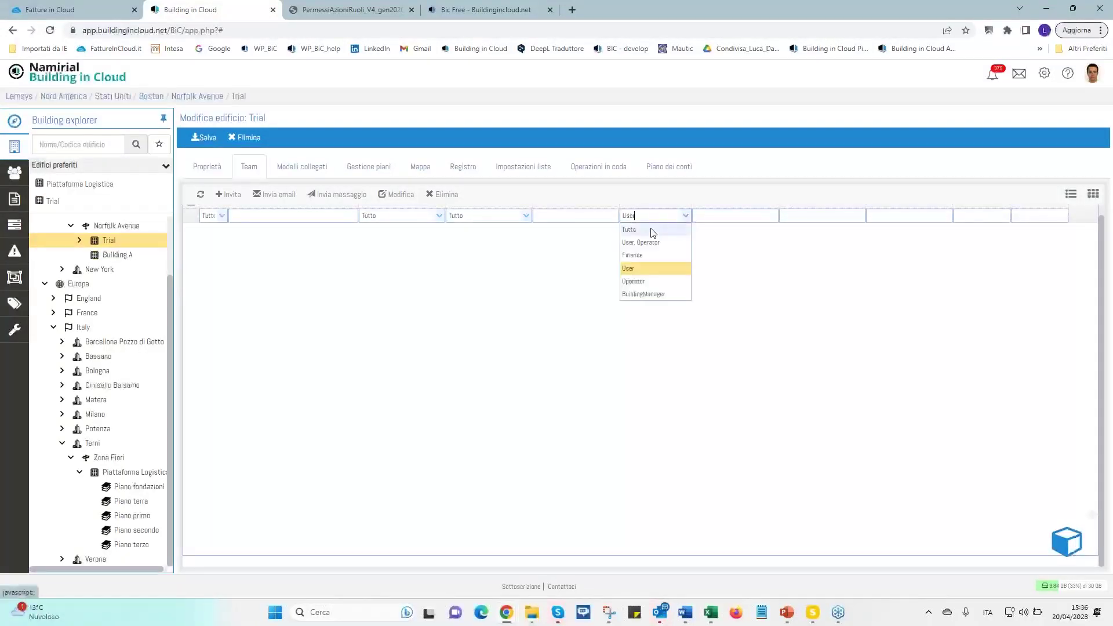
{"action": "left_click", "coordinate": [651, 227]}
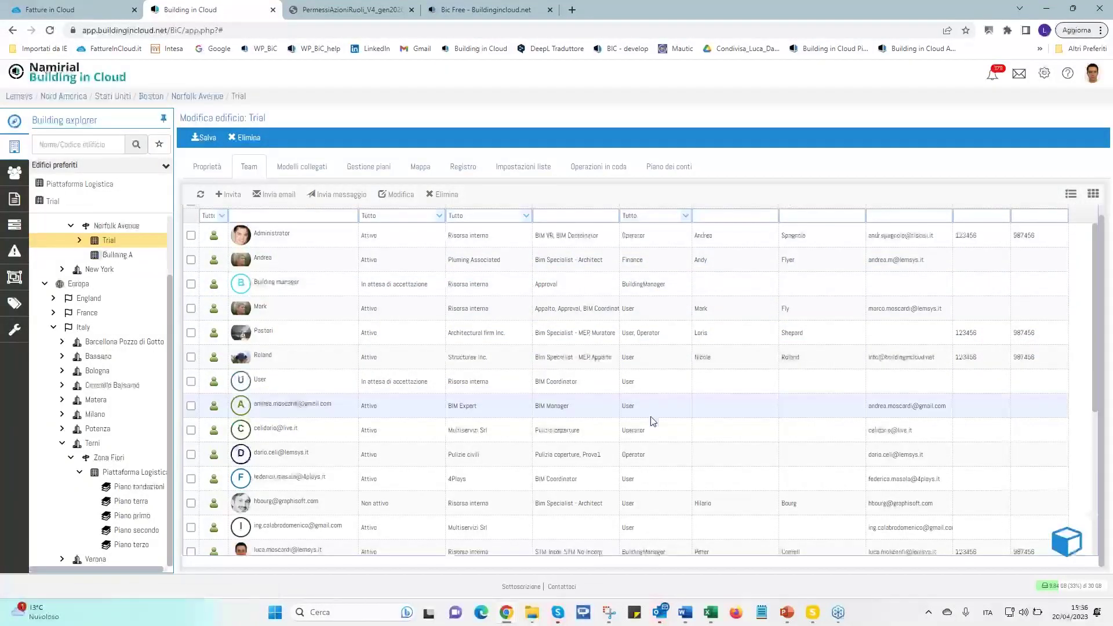
Show Trial's team members as cards, and open the building's linked BIM models under Modelli collegati
{"action": "left_click", "coordinate": [1094, 196]}
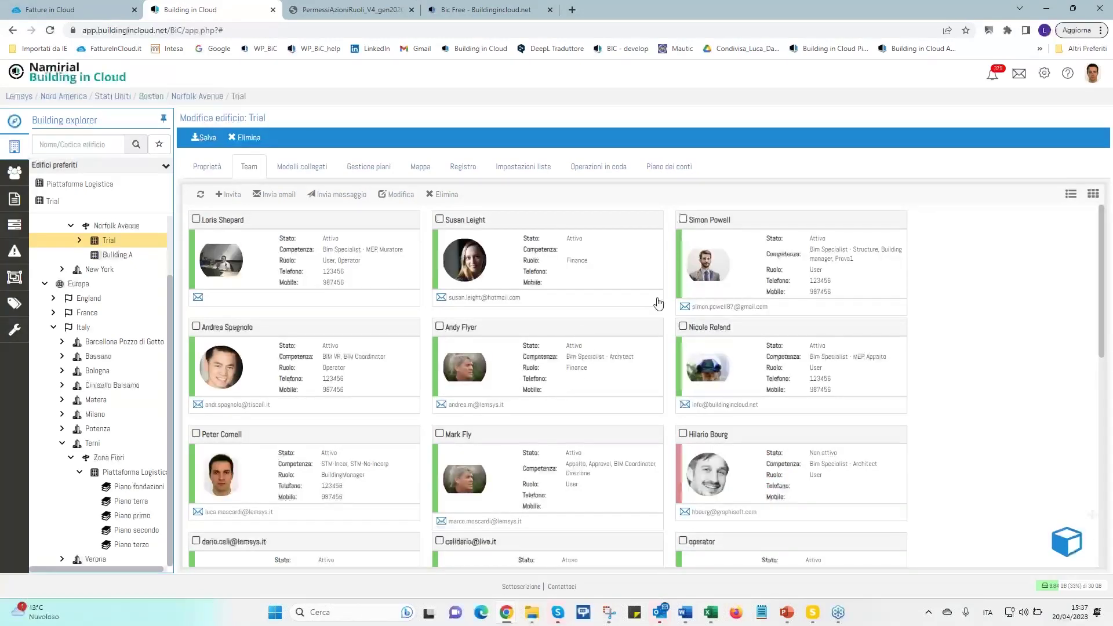
{"action": "left_click", "coordinate": [14, 148]}
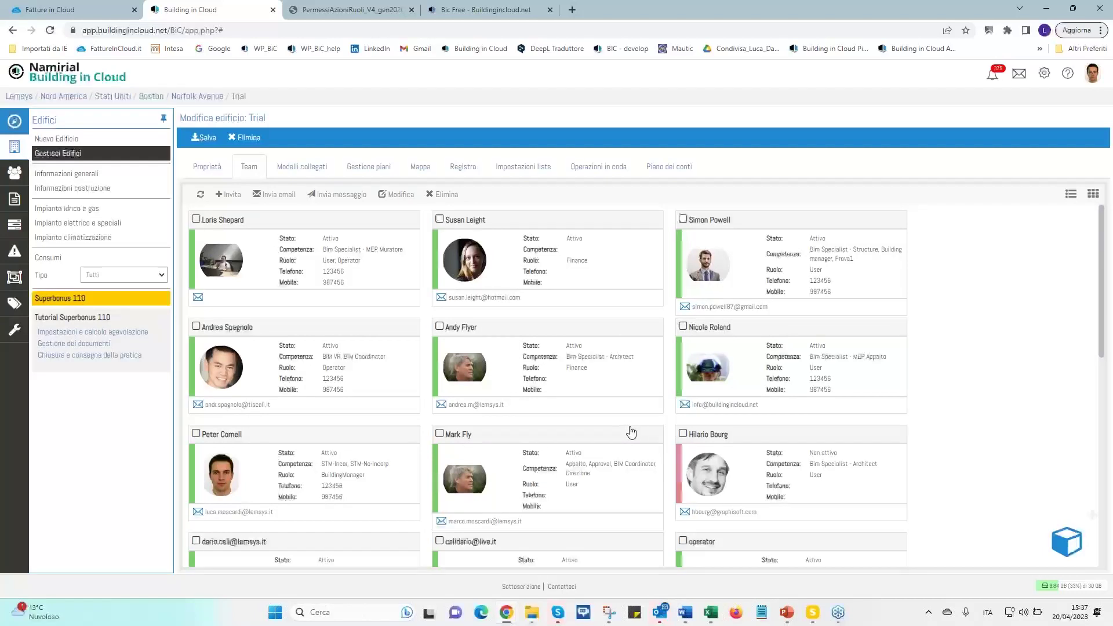
{"action": "left_click", "coordinate": [302, 167]}
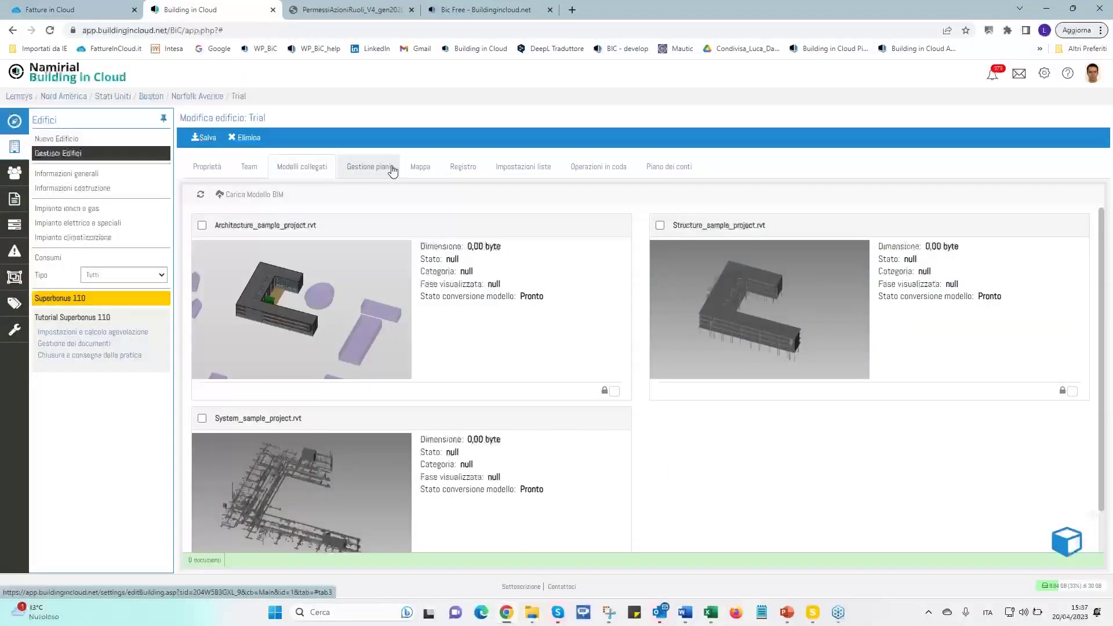
Open Trial's location map, zoom out to level 4 and move the location marker into the North Atlantic
{"action": "left_click", "coordinate": [420, 168]}
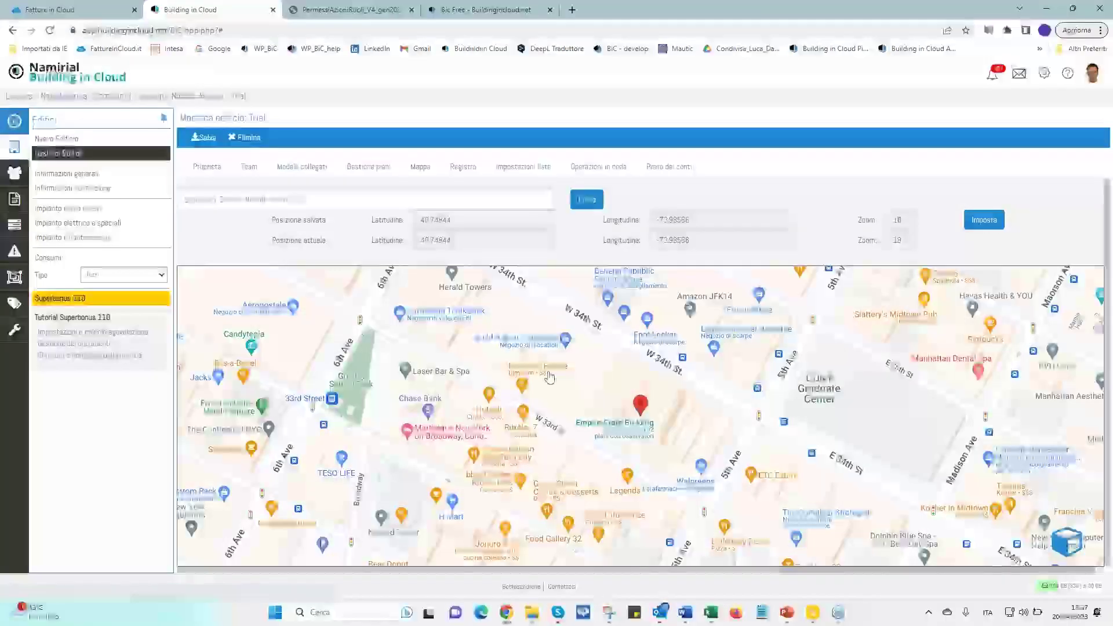
{"action": "scroll", "coordinate": [550, 380], "scroll_direction": "down", "scroll_amount": 2}
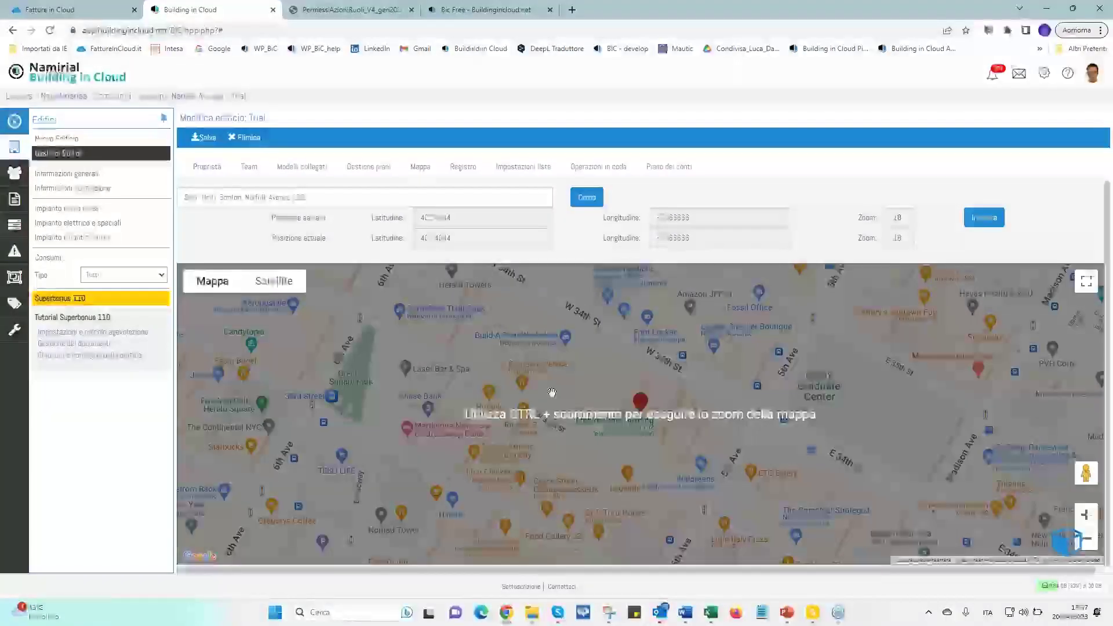
{"action": "scroll", "coordinate": [552, 392], "scroll_direction": "down", "scroll_amount": 3, "text": "ctrl"}
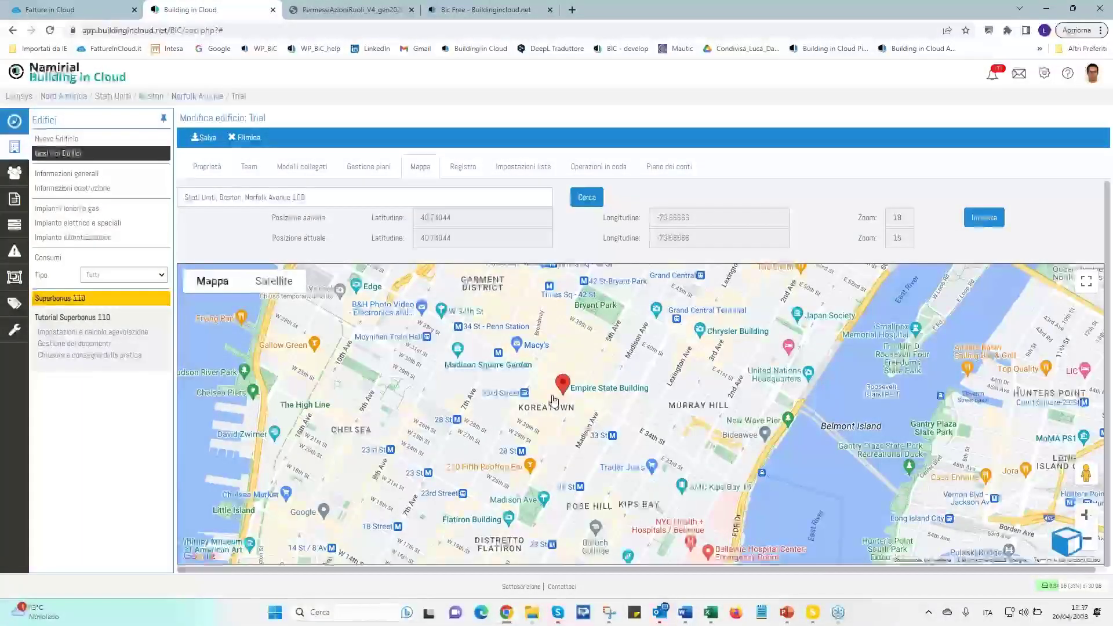
{"action": "scroll", "coordinate": [554, 401], "scroll_direction": "down", "scroll_amount": 2}
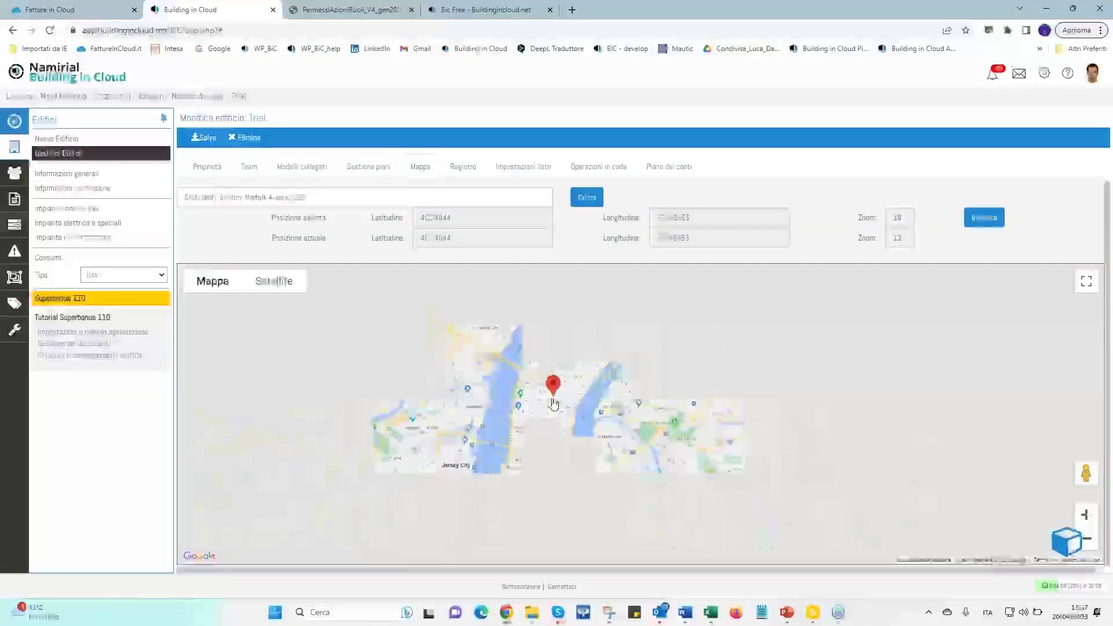
{"action": "scroll", "coordinate": [553, 400], "scroll_direction": "down", "scroll_amount": 3}
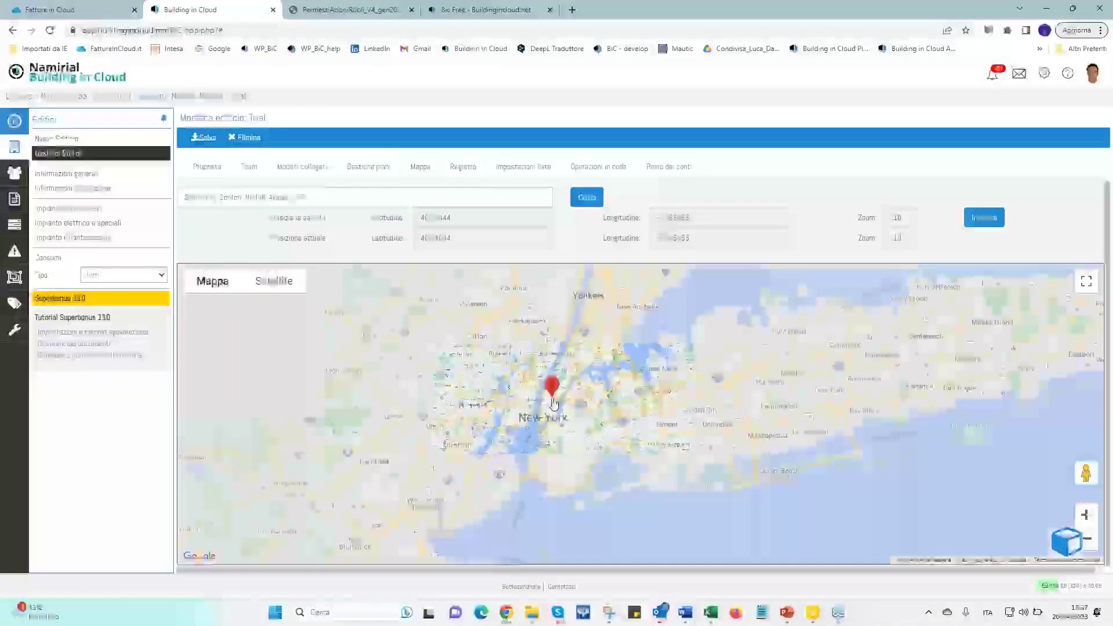
{"action": "scroll", "coordinate": [554, 404], "scroll_direction": "down", "scroll_amount": 4}
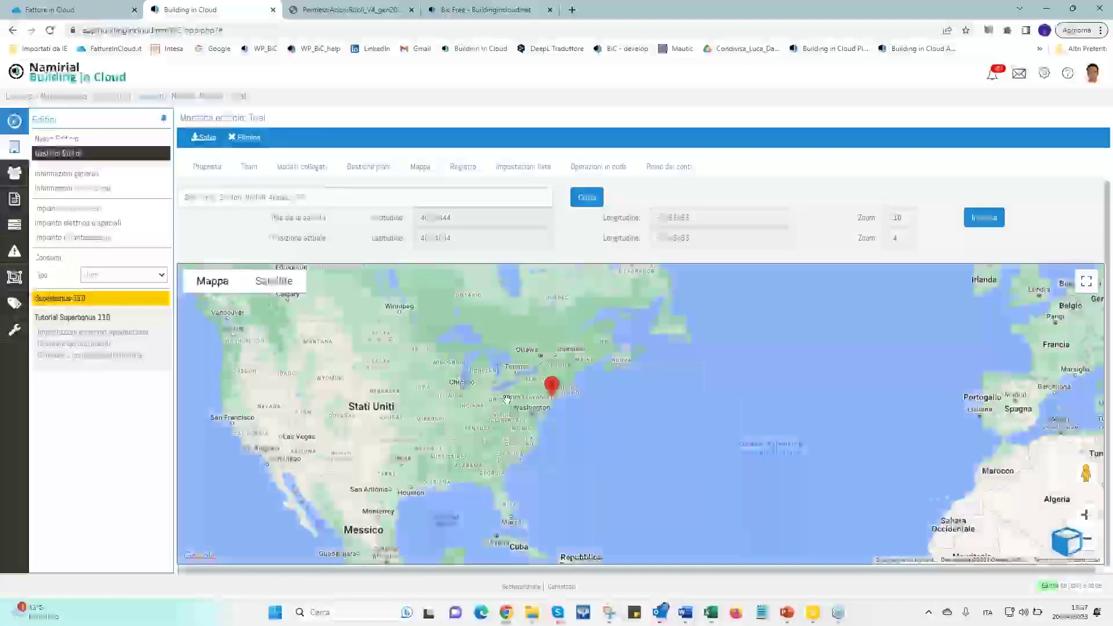
{"action": "left_click_drag", "start_coordinate": [884, 412], "coordinate": [624, 417]}
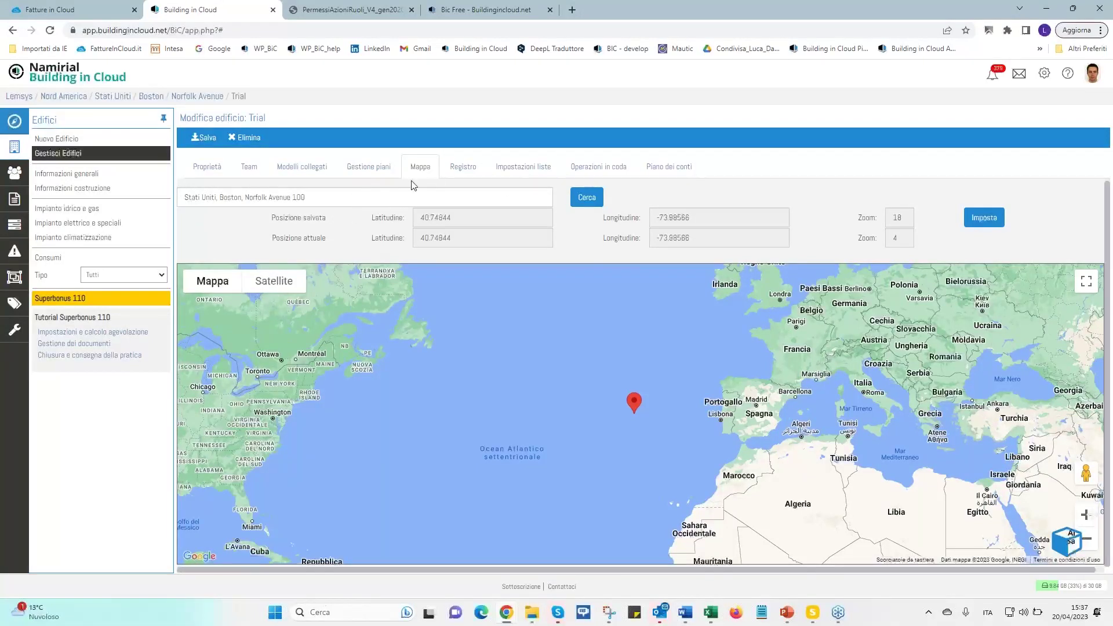
Review Trial's Registro log and its Informazioni generali pages, from Proprietà and Descrizioni through Dati fabbricato and Dati identificativi to People
{"action": "left_click", "coordinate": [470, 173]}
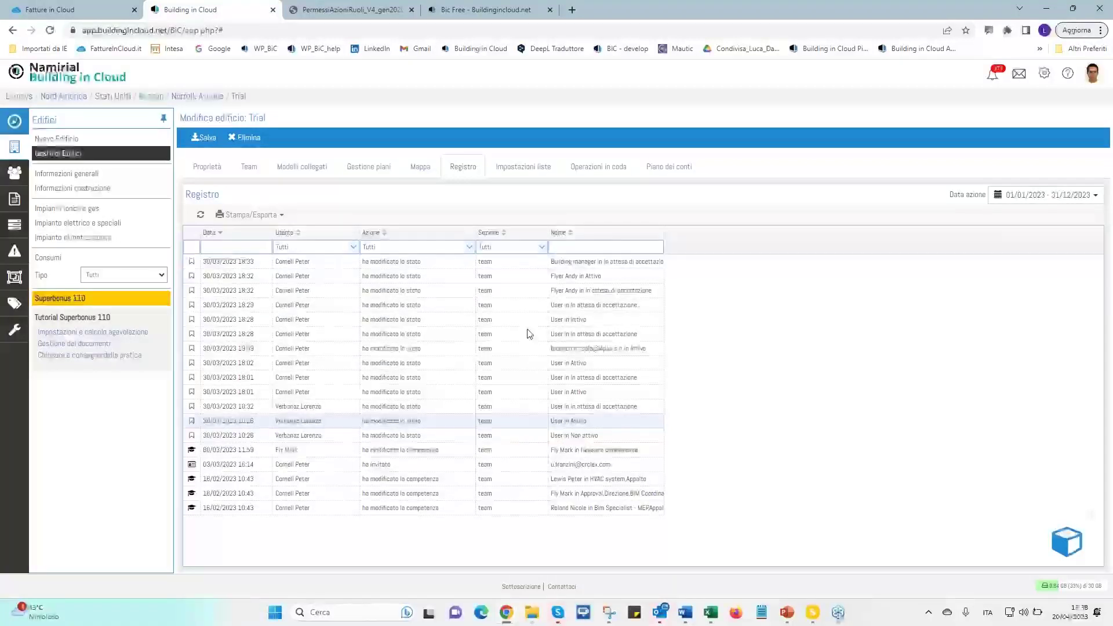
{"action": "left_click", "coordinate": [104, 174]}
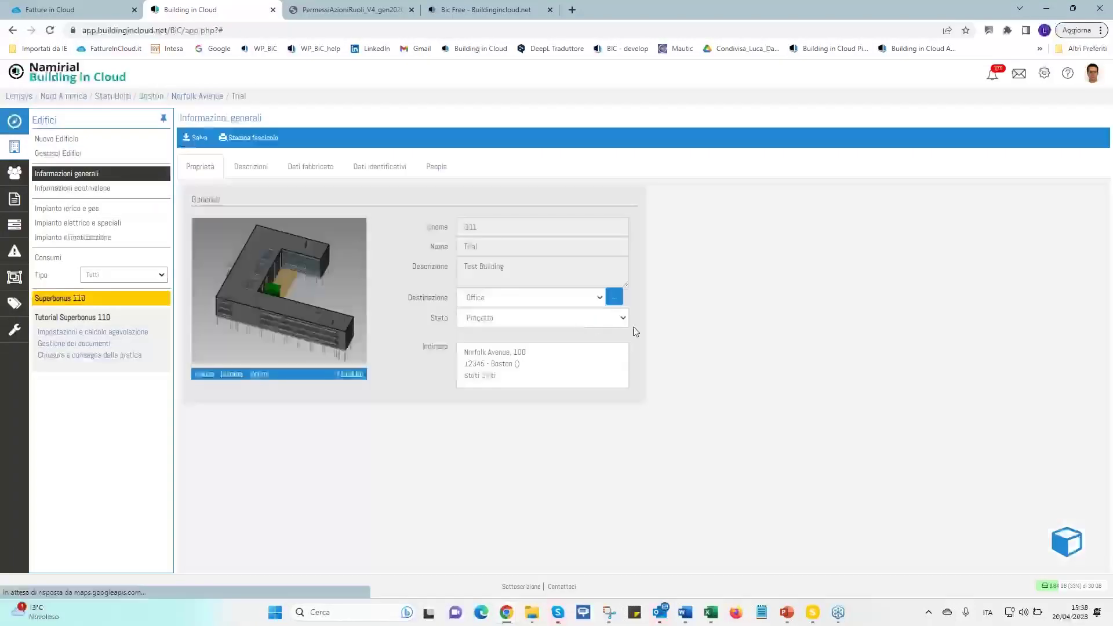
{"action": "left_click", "coordinate": [241, 174]}
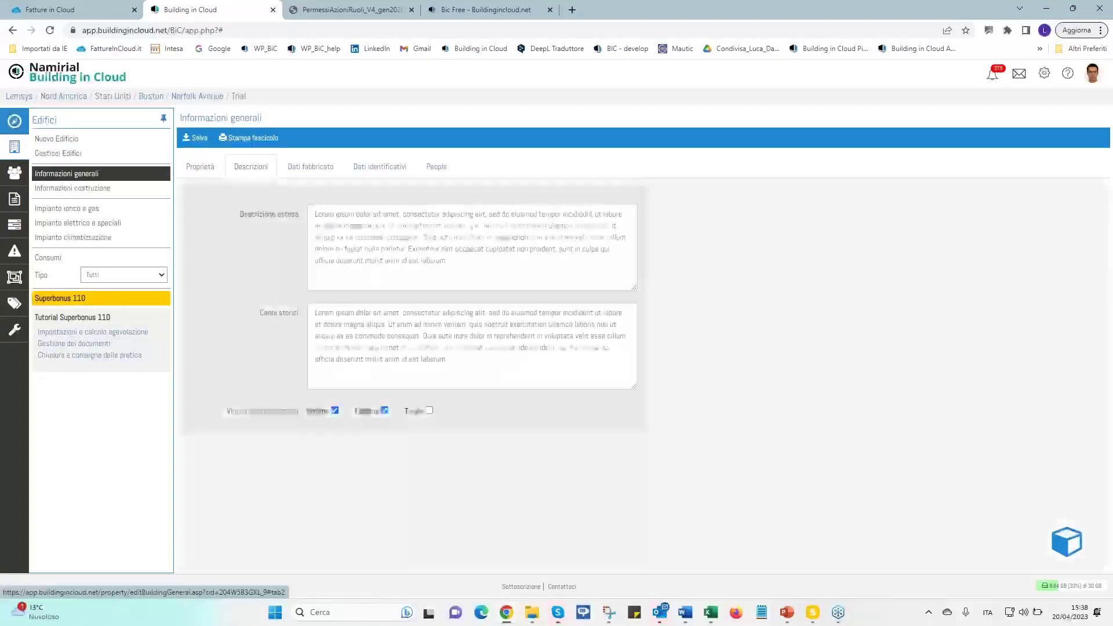
{"action": "left_click", "coordinate": [330, 170]}
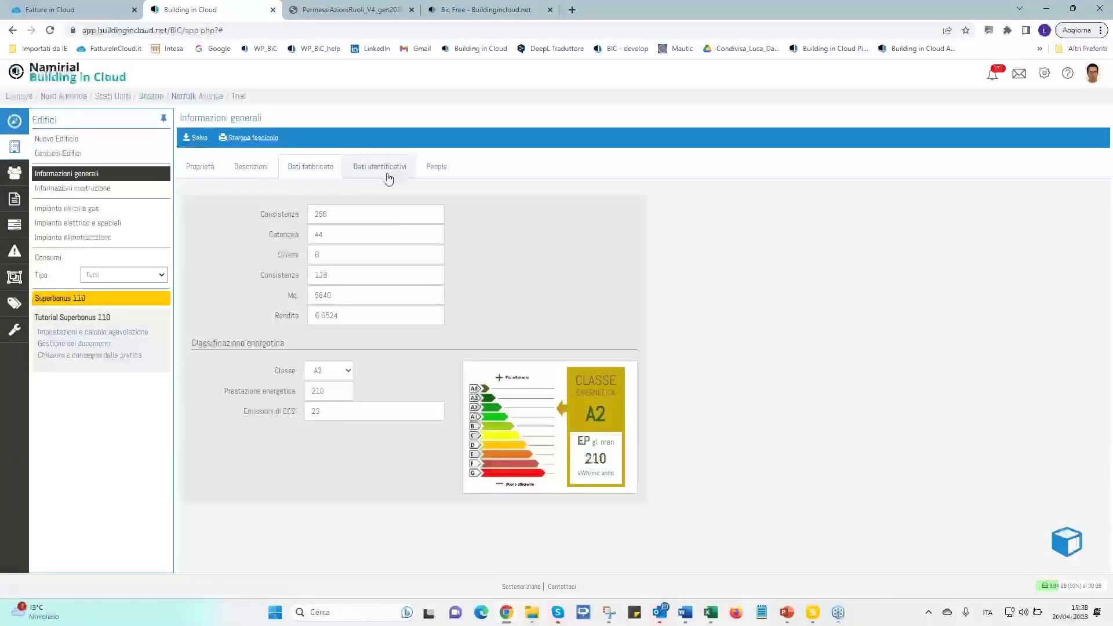
{"action": "left_click", "coordinate": [406, 180]}
{"action": "left_click", "coordinate": [441, 180]}
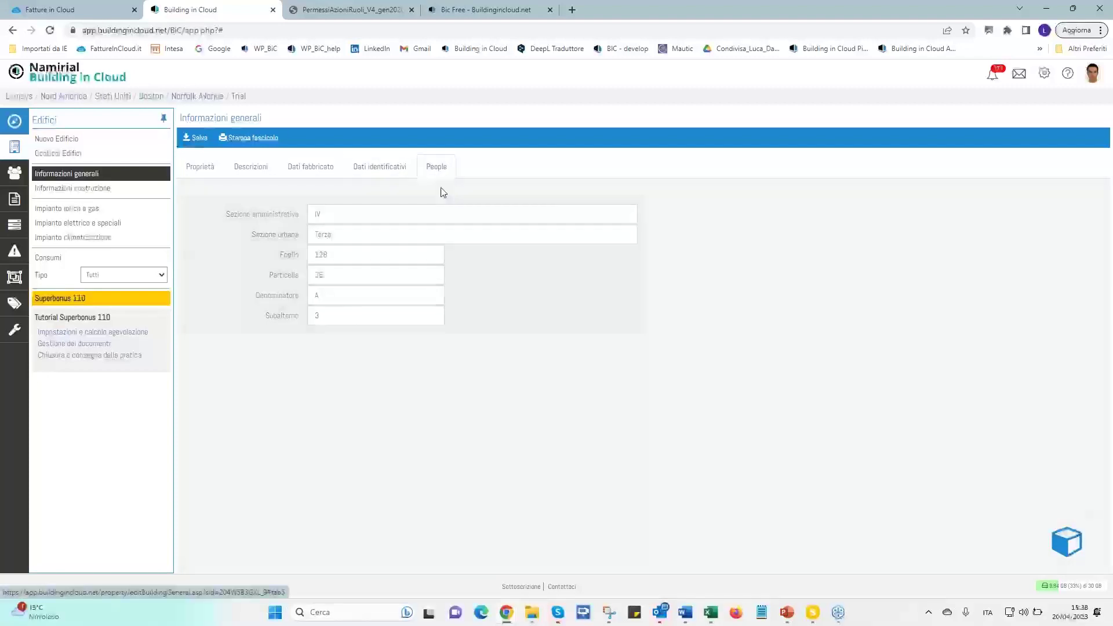
Open Trial's Informazioni costruzione and generate the building's printable Fascicolo del fabbricato as a PDF
{"action": "left_click", "coordinate": [73, 188]}
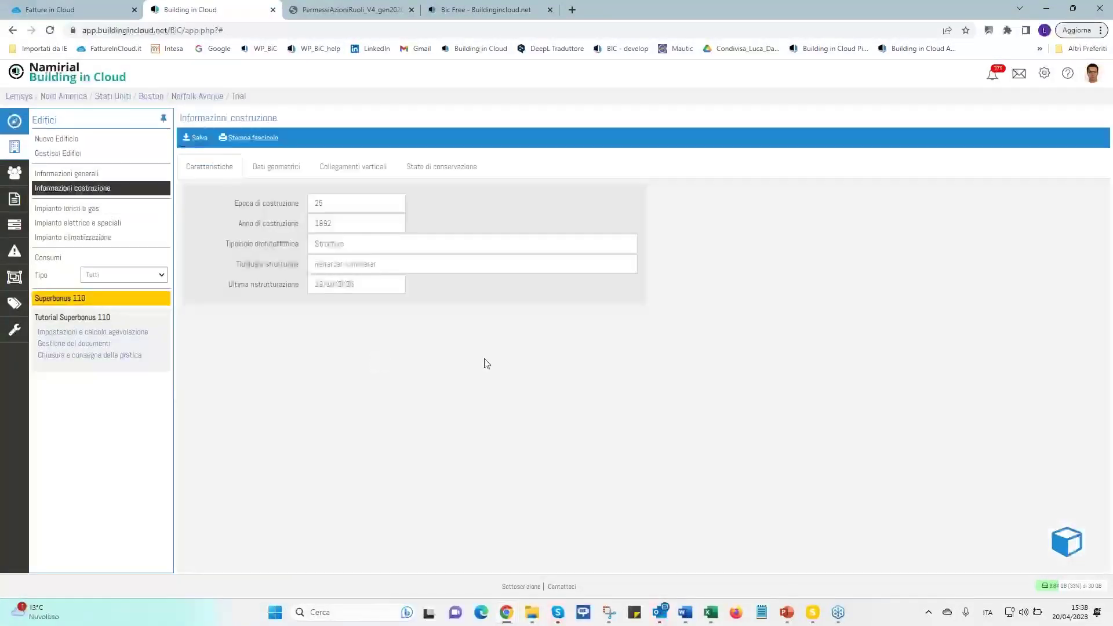
{"action": "left_click", "coordinate": [271, 141]}
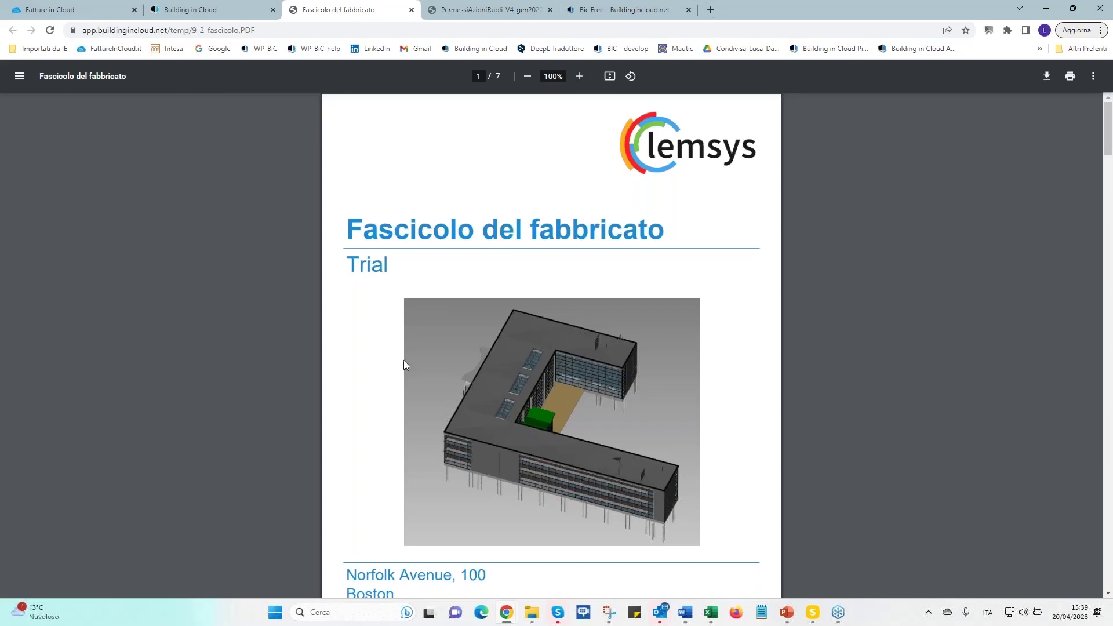
Close the building dossier, open all members of Trial's team, and show them as a list instead of cards
{"action": "left_click", "coordinate": [412, 11]}
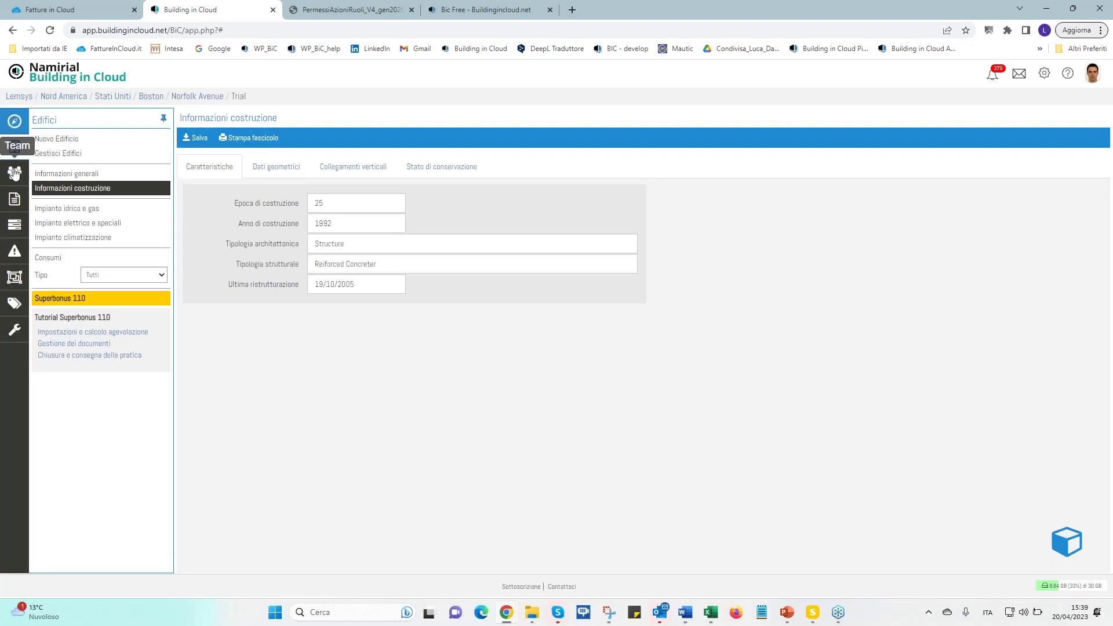
{"action": "left_click", "coordinate": [15, 173]}
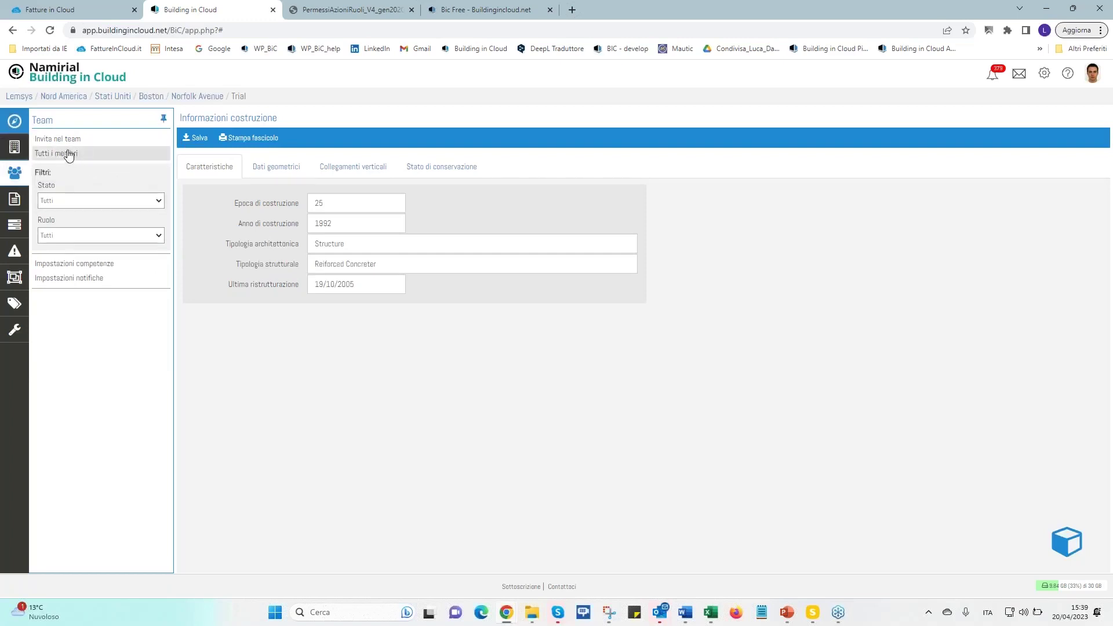
{"action": "left_click", "coordinate": [69, 154]}
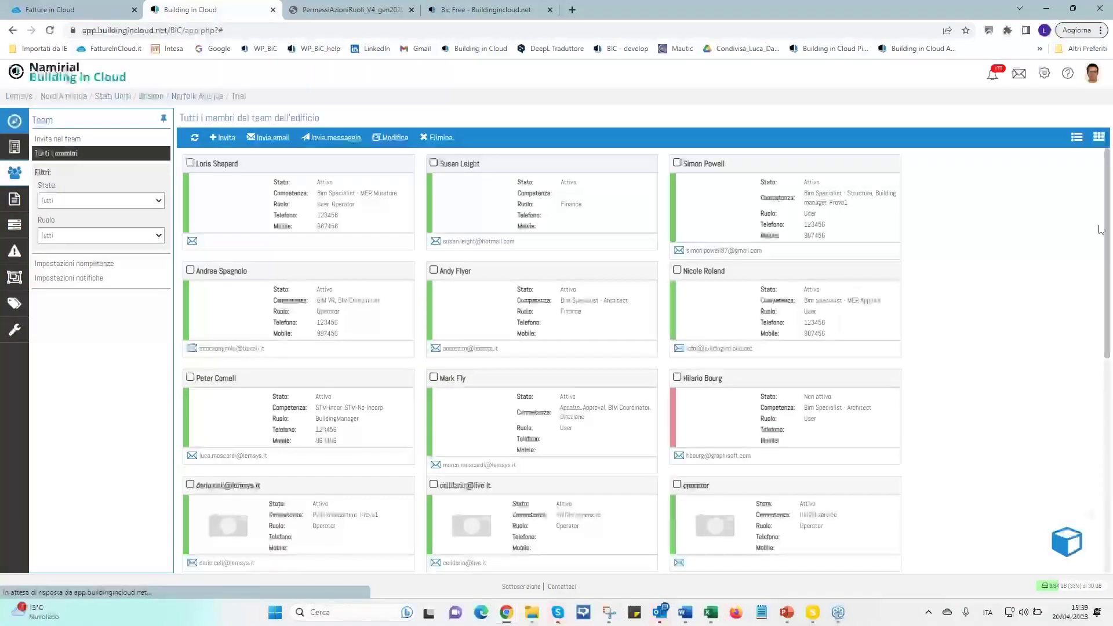
{"action": "left_click", "coordinate": [489, 486]}
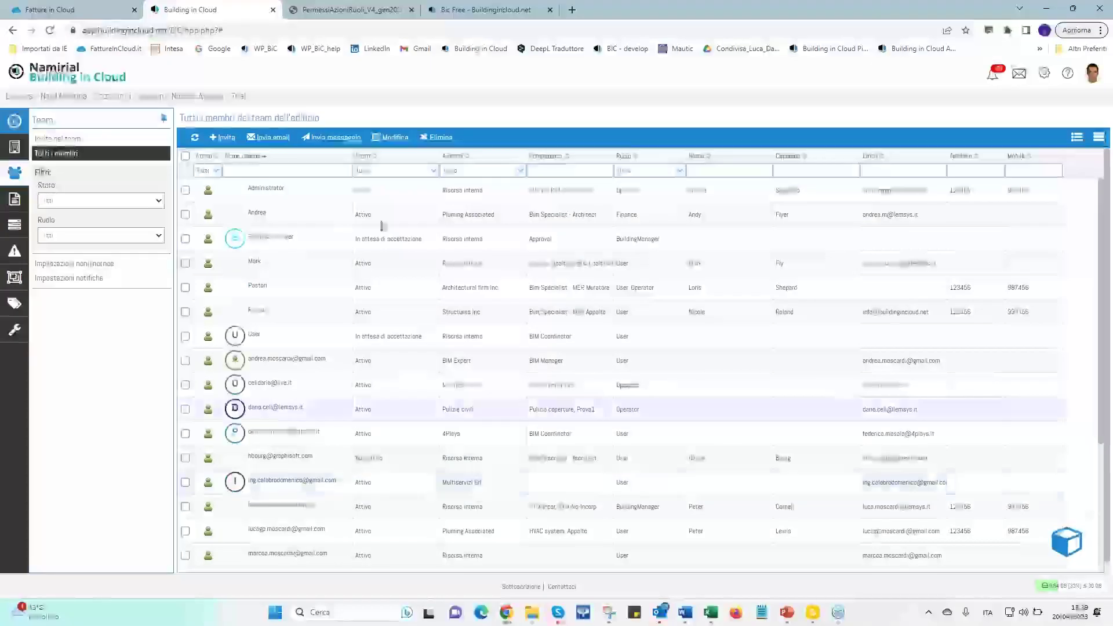
Examine the invitation form for Trial's team, including the available roles, mark BuildingManager as the role, and cancel the invitation
{"action": "left_click", "coordinate": [226, 138]}
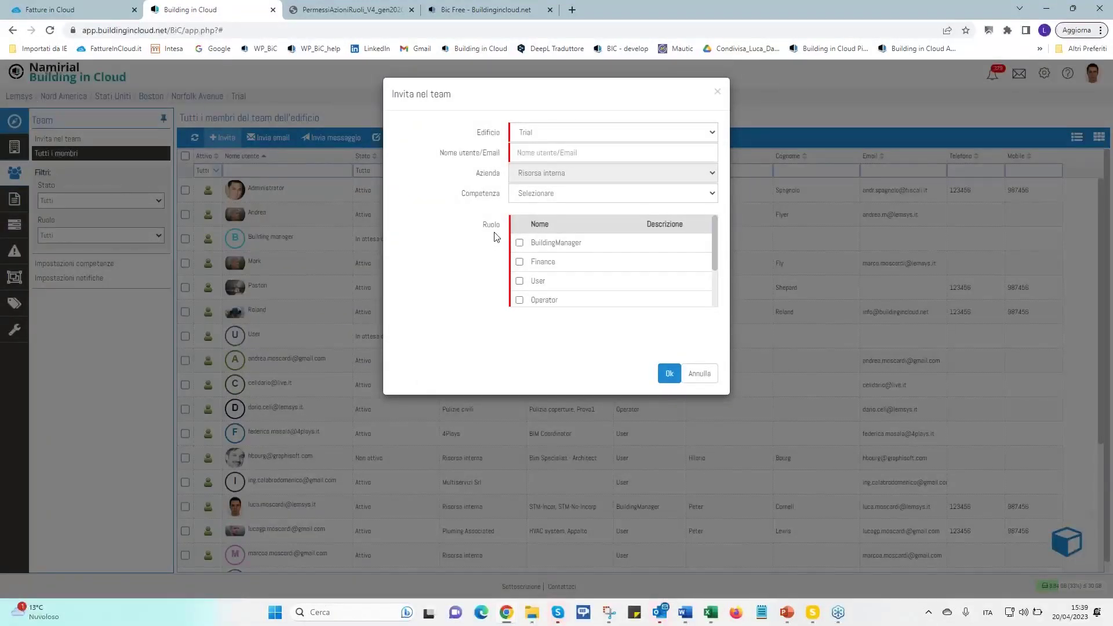
{"action": "left_click", "coordinate": [539, 152]}
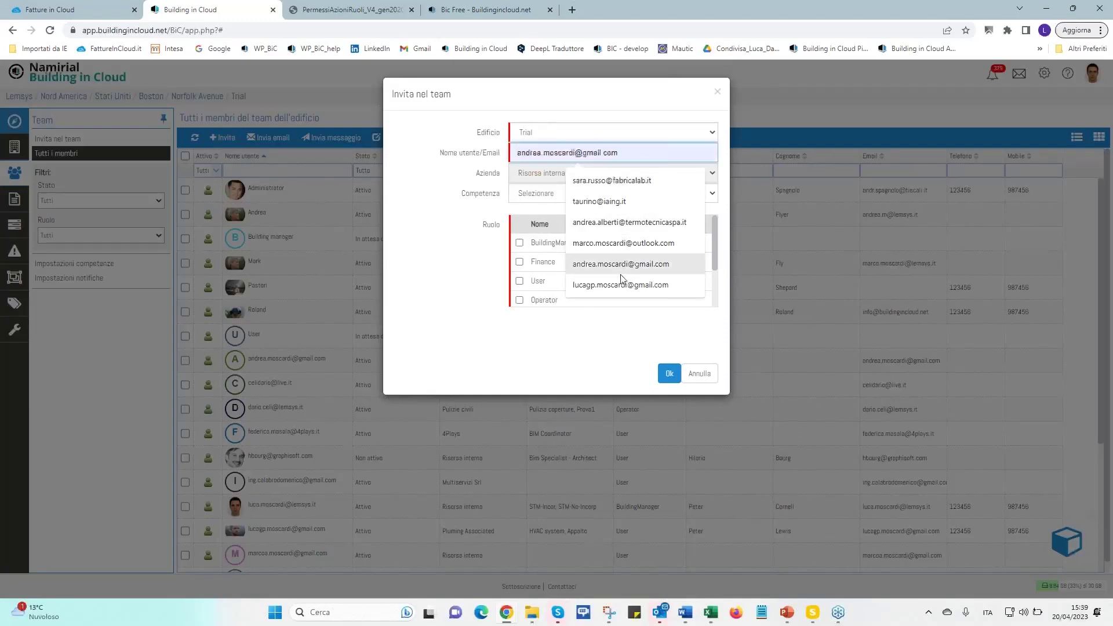
{"action": "left_click", "coordinate": [398, 302]}
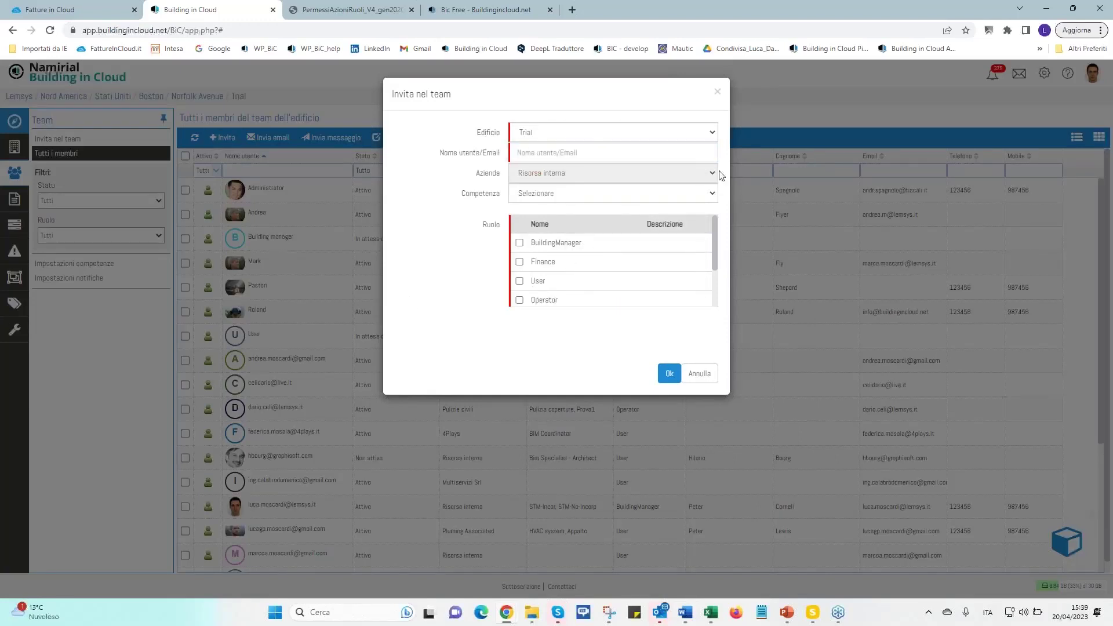
{"action": "left_click", "coordinate": [577, 153]}
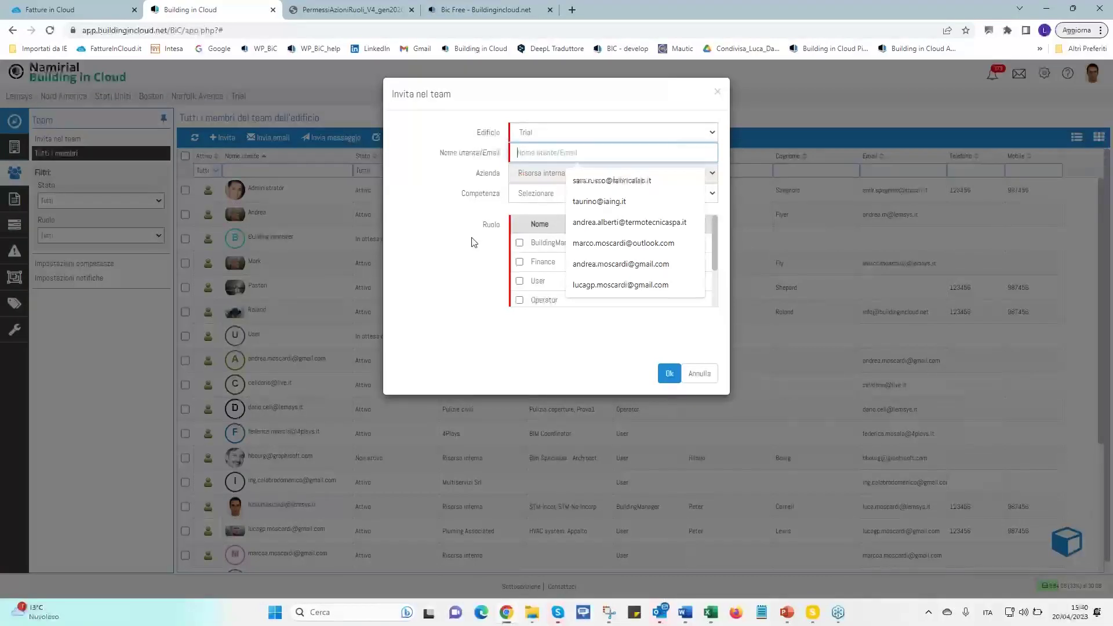
{"action": "left_click", "coordinate": [436, 262]}
{"action": "scroll", "coordinate": [589, 255], "scroll_direction": "down", "scroll_amount": 3}
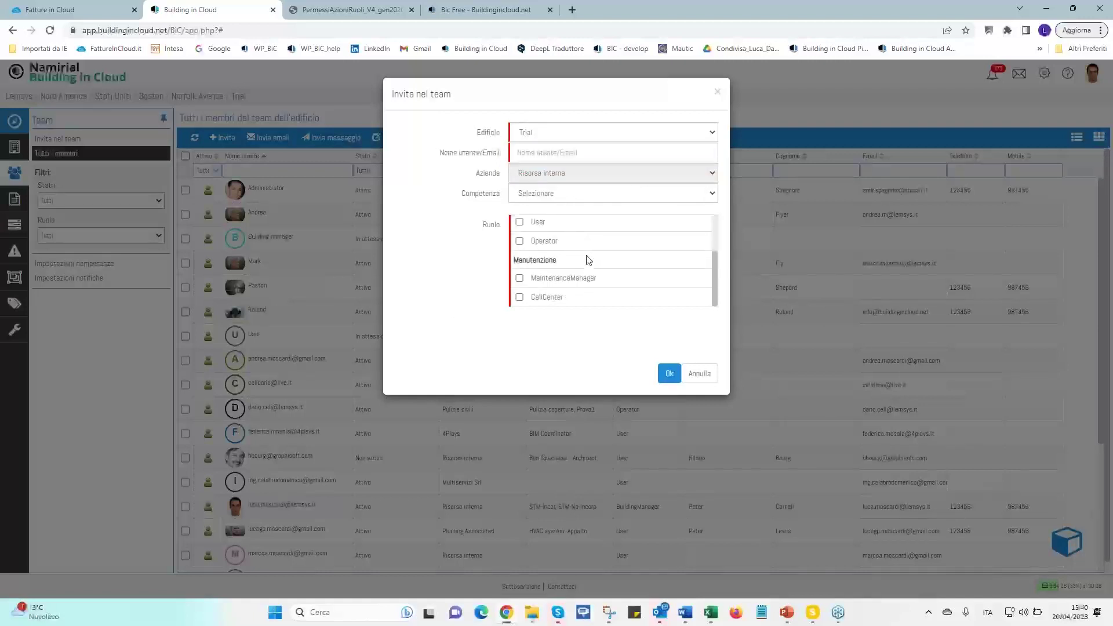
{"action": "scroll", "coordinate": [587, 259], "scroll_direction": "up", "scroll_amount": 3}
{"action": "left_click", "coordinate": [520, 244]}
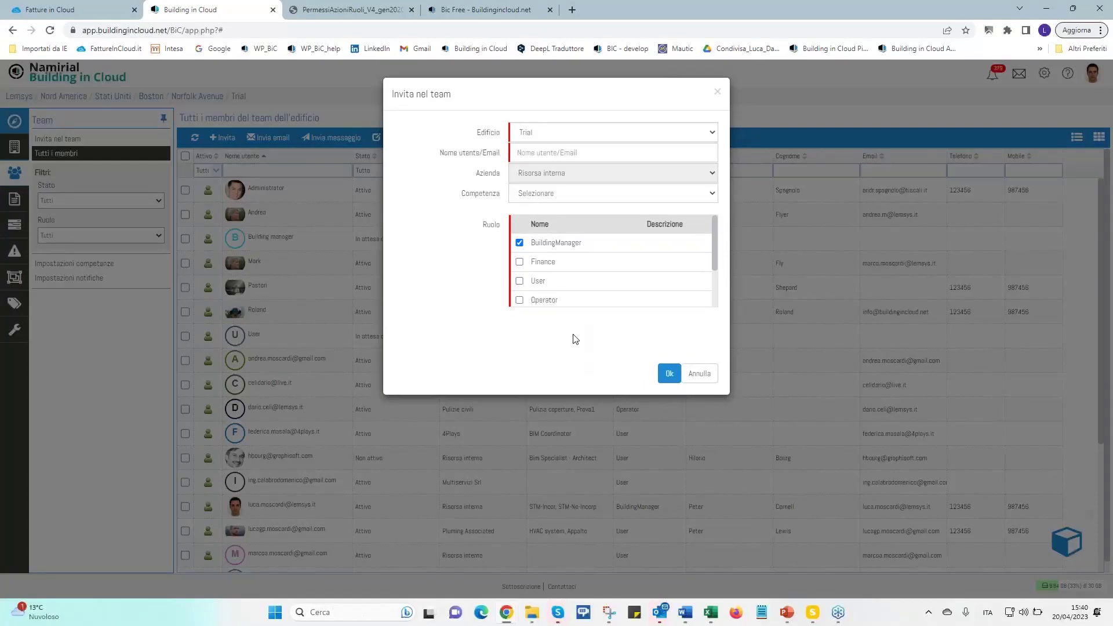
{"action": "left_click", "coordinate": [701, 374]}
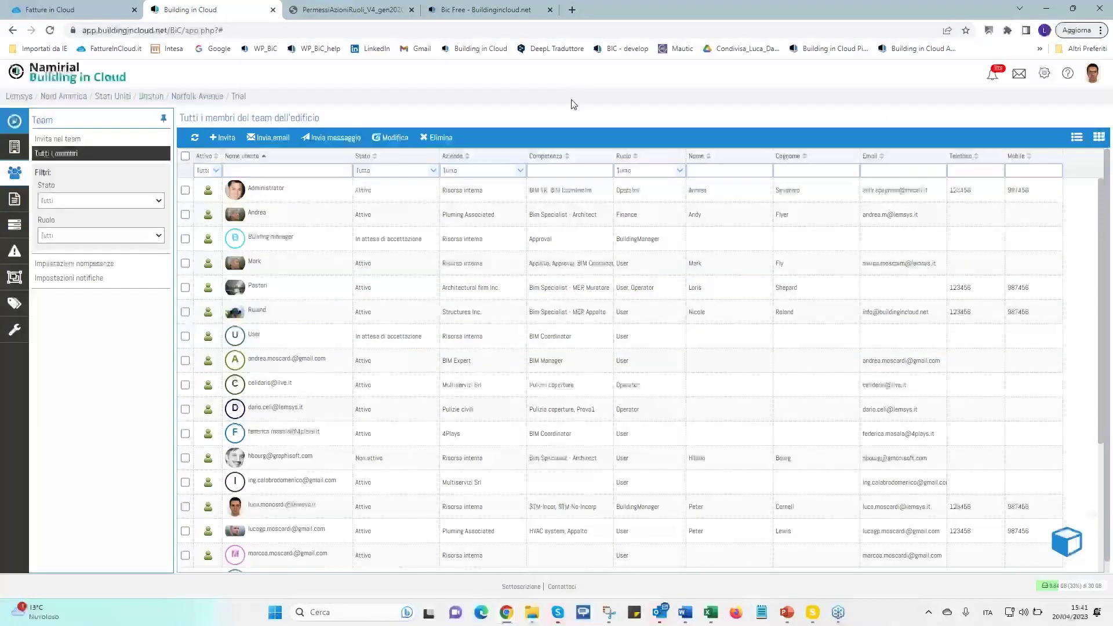
Open Trial's Documenti section, and switch to the Building in Cloud website to view its Soluzioni page
{"action": "left_click", "coordinate": [15, 202]}
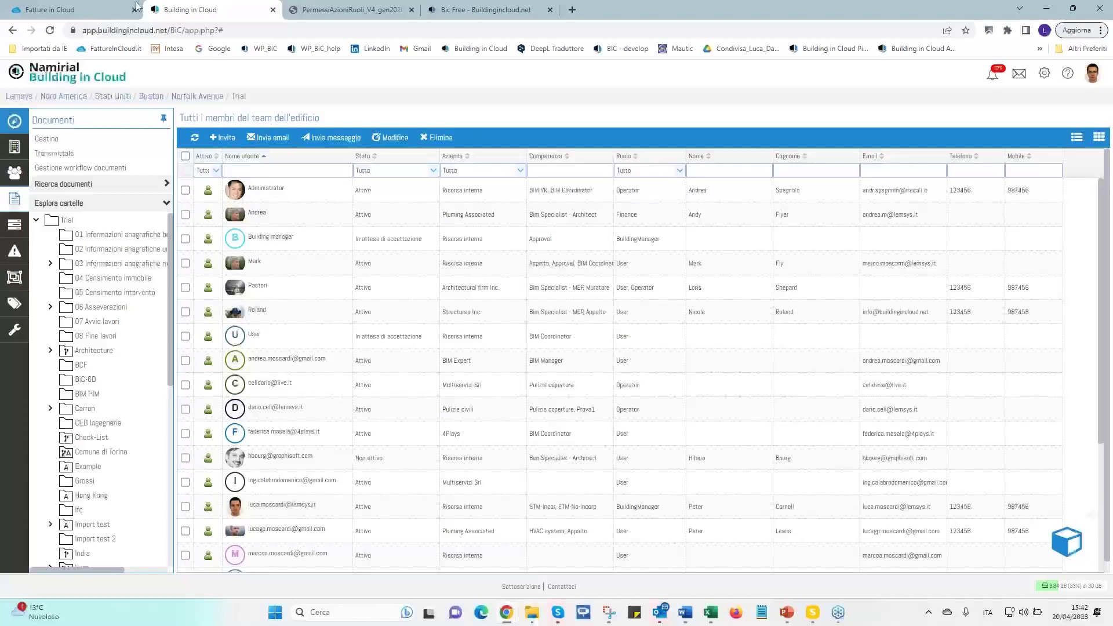
{"action": "left_click", "coordinate": [479, 8]}
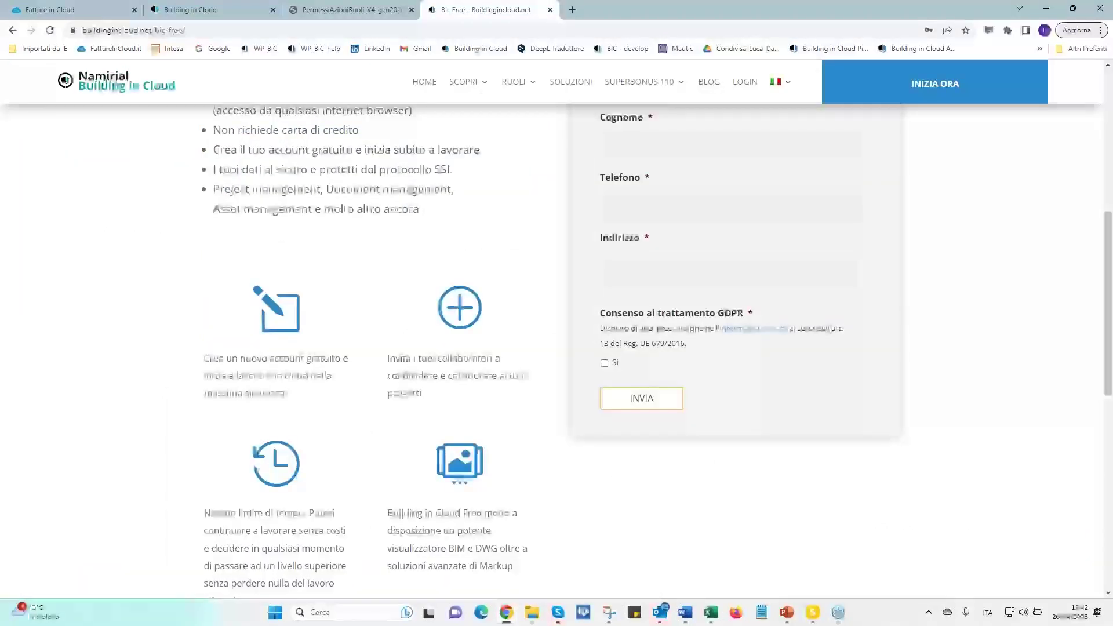
{"action": "scroll", "coordinate": [713, 457], "scroll_direction": "up", "scroll_amount": 4}
{"action": "scroll", "coordinate": [529, 423], "scroll_direction": "up", "scroll_amount": 3}
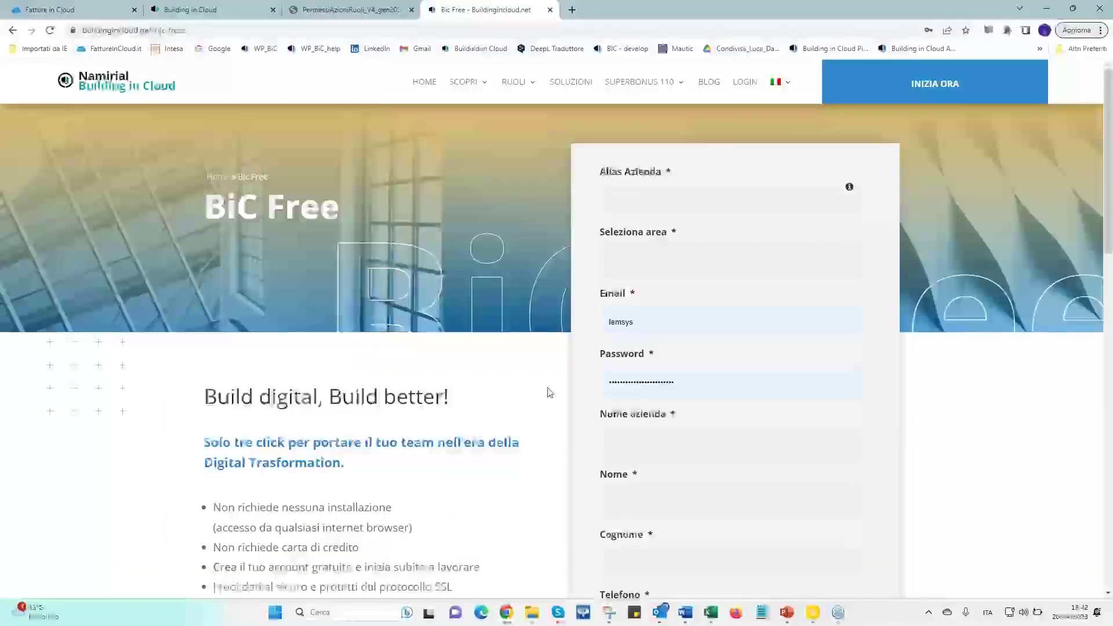
{"action": "left_click", "coordinate": [570, 82]}
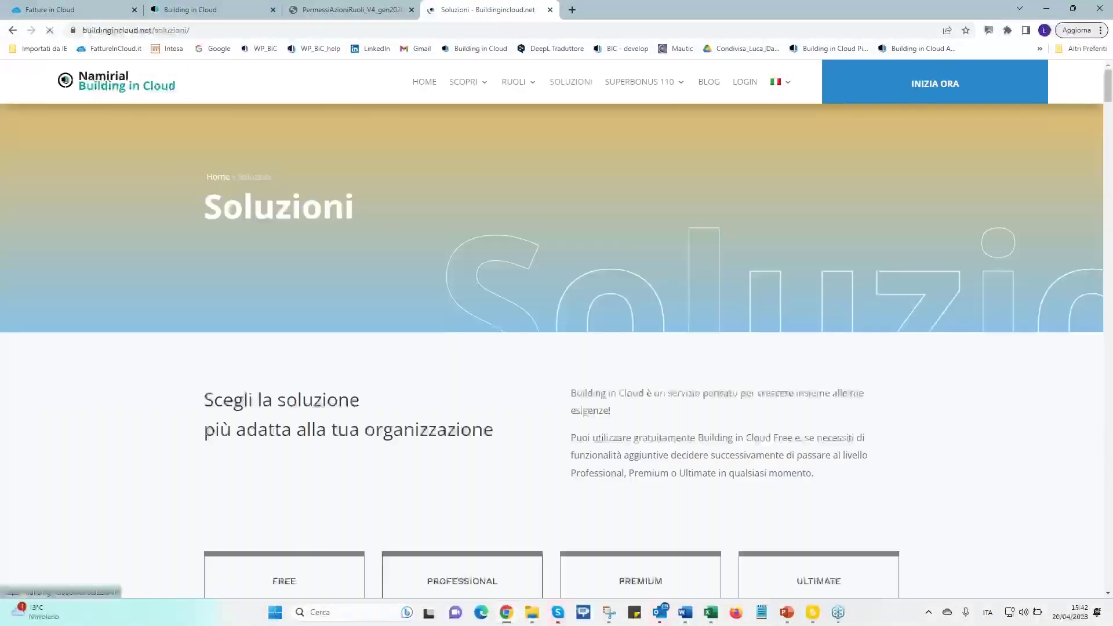
Compare the features and resources of the Free, Professional, Premium and Ultimate plans, and open the contact form for the Premium solution
{"action": "scroll", "coordinate": [527, 352], "scroll_direction": "down", "scroll_amount": 5}
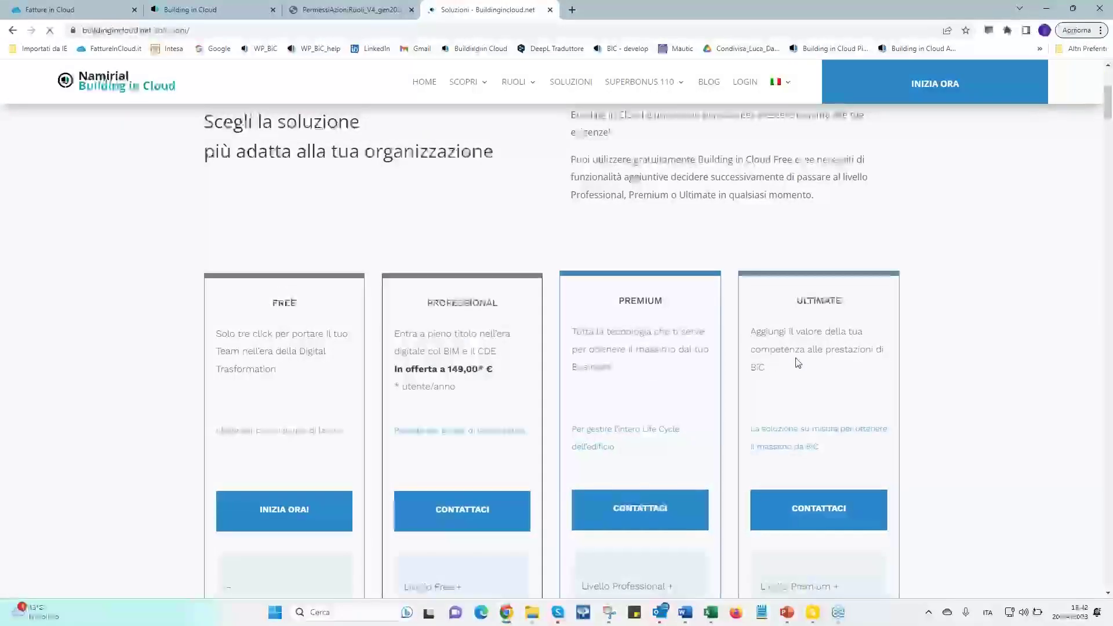
{"action": "scroll", "coordinate": [800, 362], "scroll_direction": "down", "scroll_amount": 6}
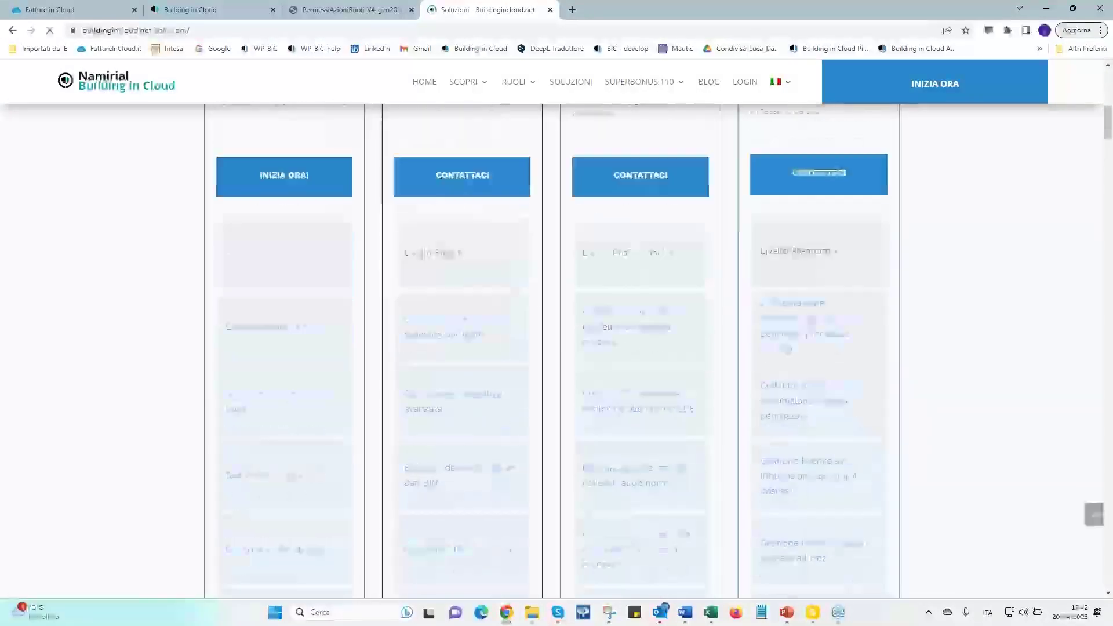
{"action": "scroll", "coordinate": [800, 363], "scroll_direction": "down", "scroll_amount": 10}
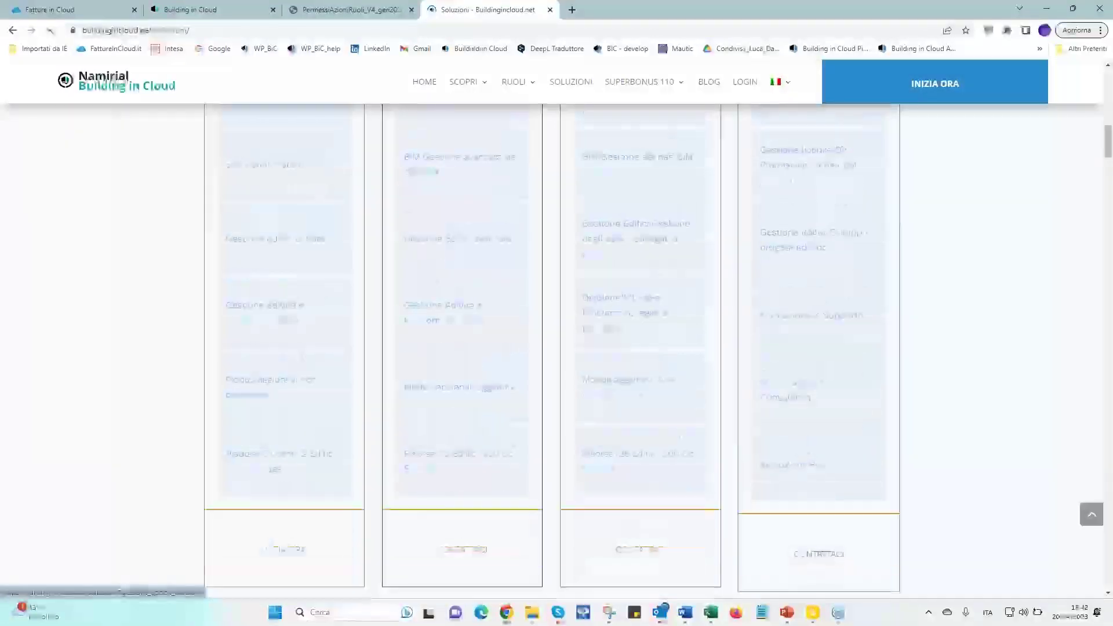
{"action": "scroll", "coordinate": [557, 355], "scroll_direction": "down", "scroll_amount": 12}
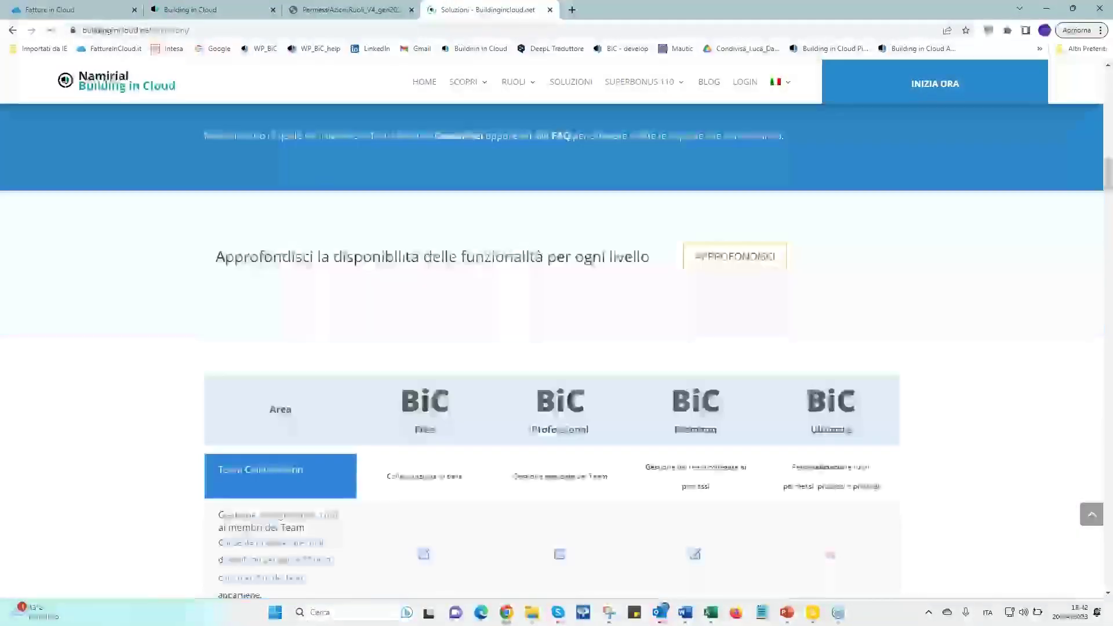
{"action": "scroll", "coordinate": [794, 363], "scroll_direction": "up", "scroll_amount": 10}
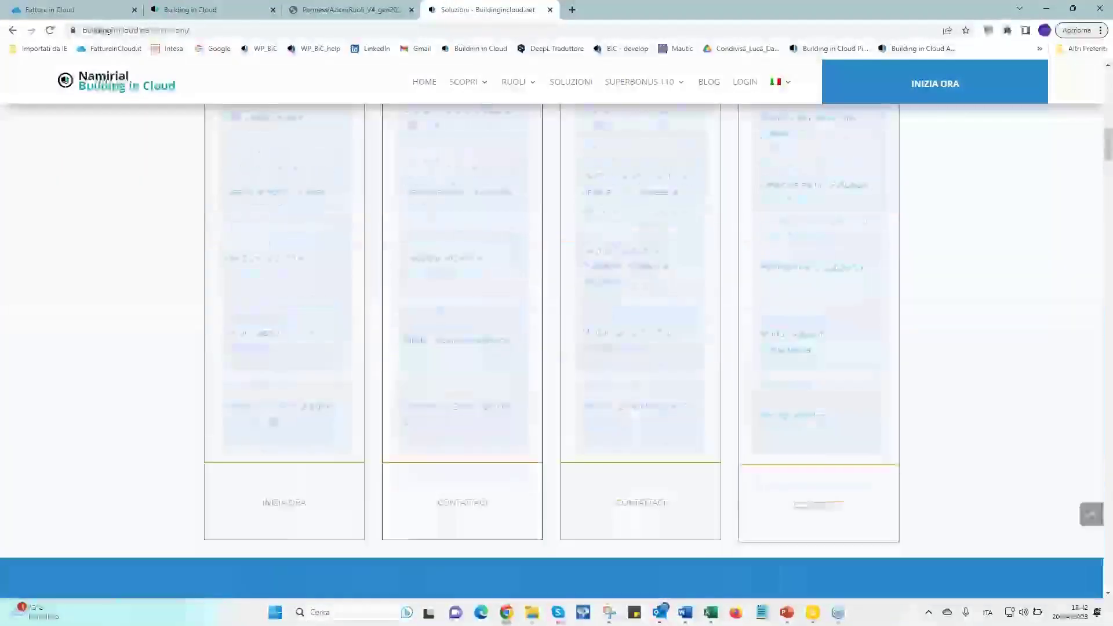
{"action": "scroll", "coordinate": [547, 352], "scroll_direction": "down", "scroll_amount": 12}
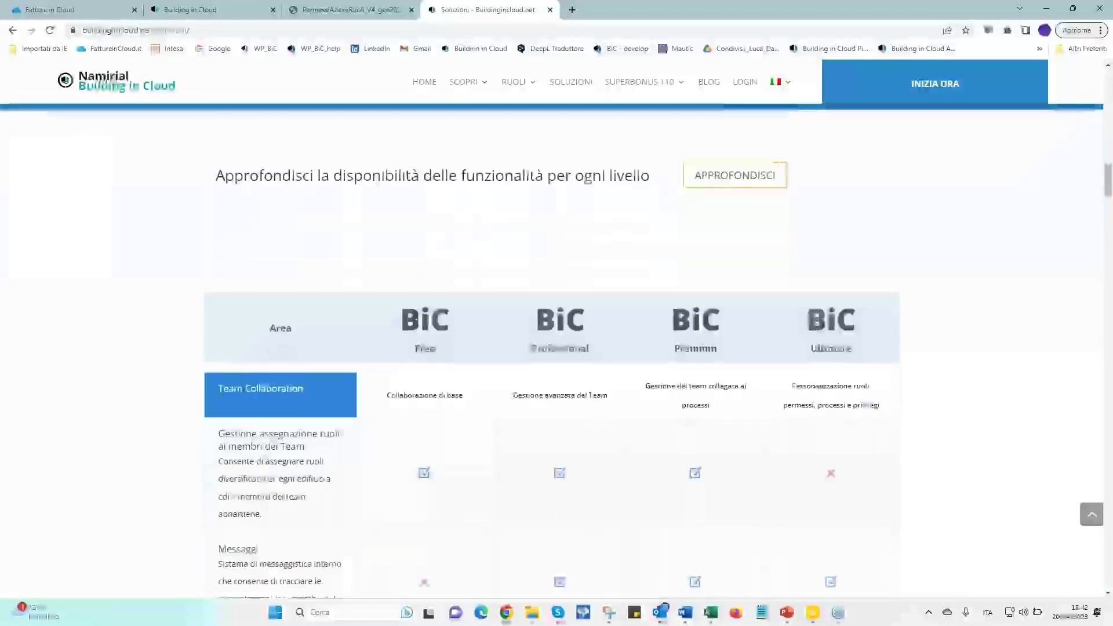
{"action": "scroll", "coordinate": [547, 352], "scroll_direction": "down", "scroll_amount": 4}
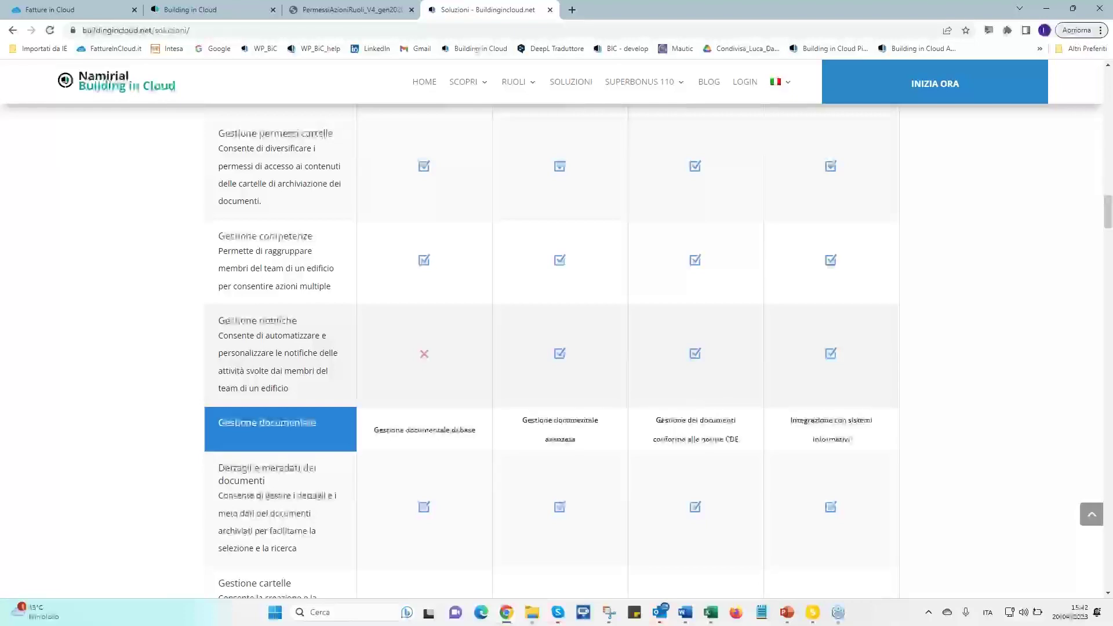
{"action": "scroll", "coordinate": [547, 352], "scroll_direction": "up", "scroll_amount": 5}
{"action": "scroll", "coordinate": [547, 352], "scroll_direction": "up", "scroll_amount": 12}
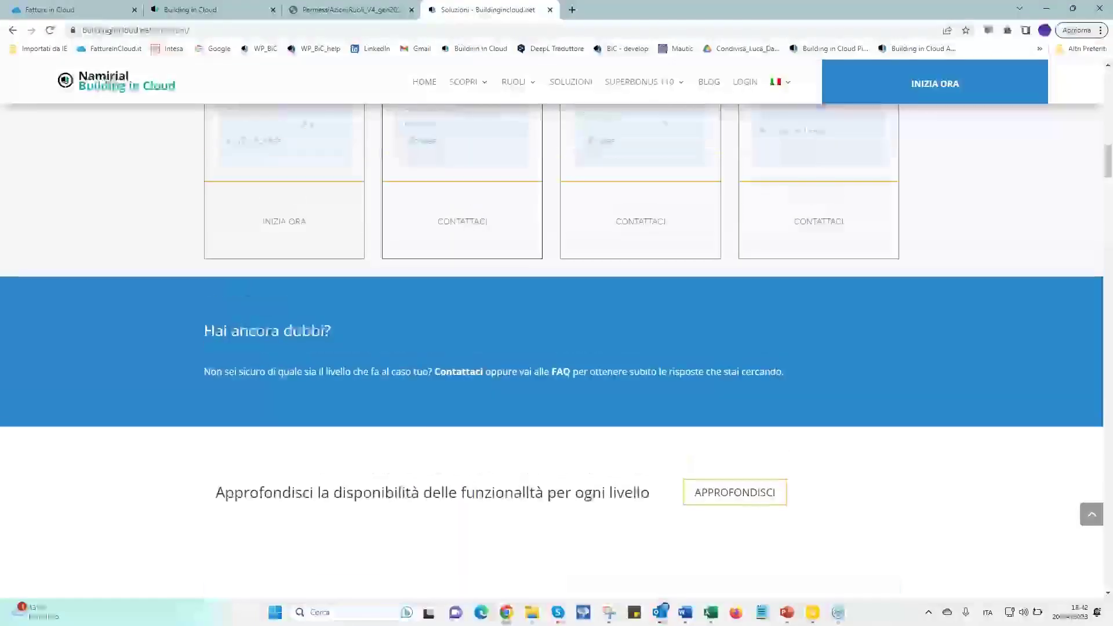
{"action": "scroll", "coordinate": [791, 369], "scroll_direction": "up", "scroll_amount": 2}
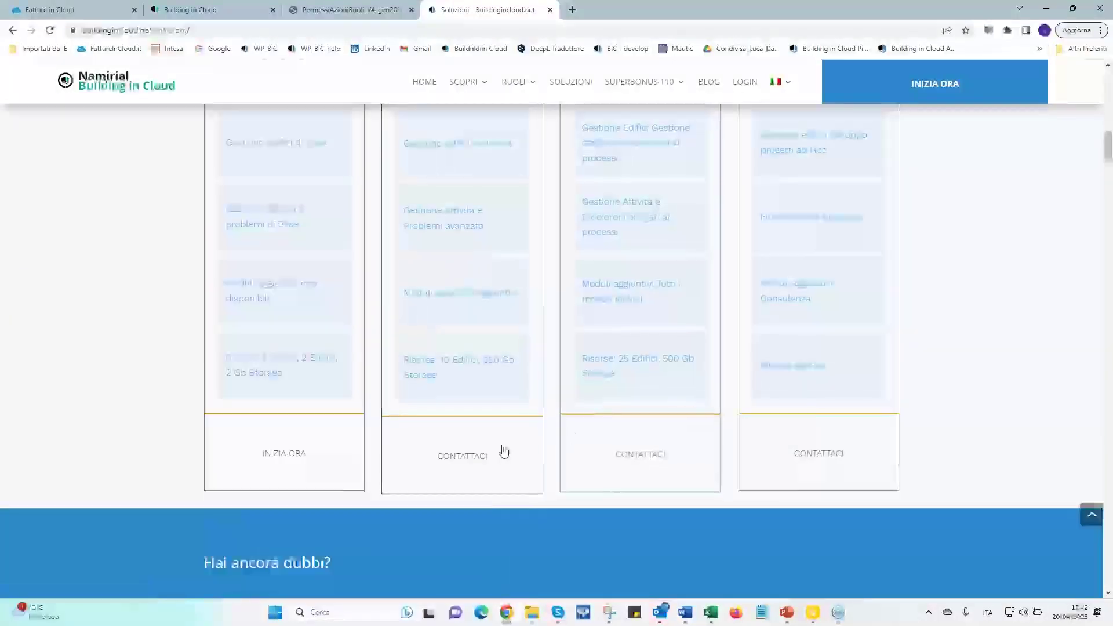
{"action": "left_click", "coordinate": [616, 462]}
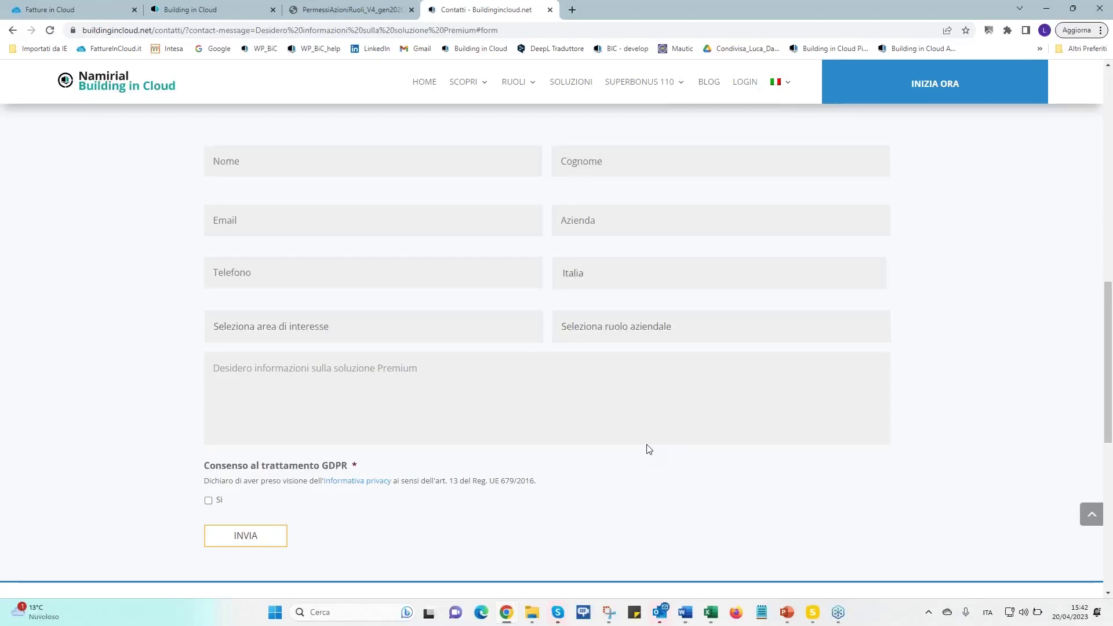
Return to the Building in Cloud app, look through Trial's document folders, and open the Architecture folder
{"action": "left_click", "coordinate": [201, 14]}
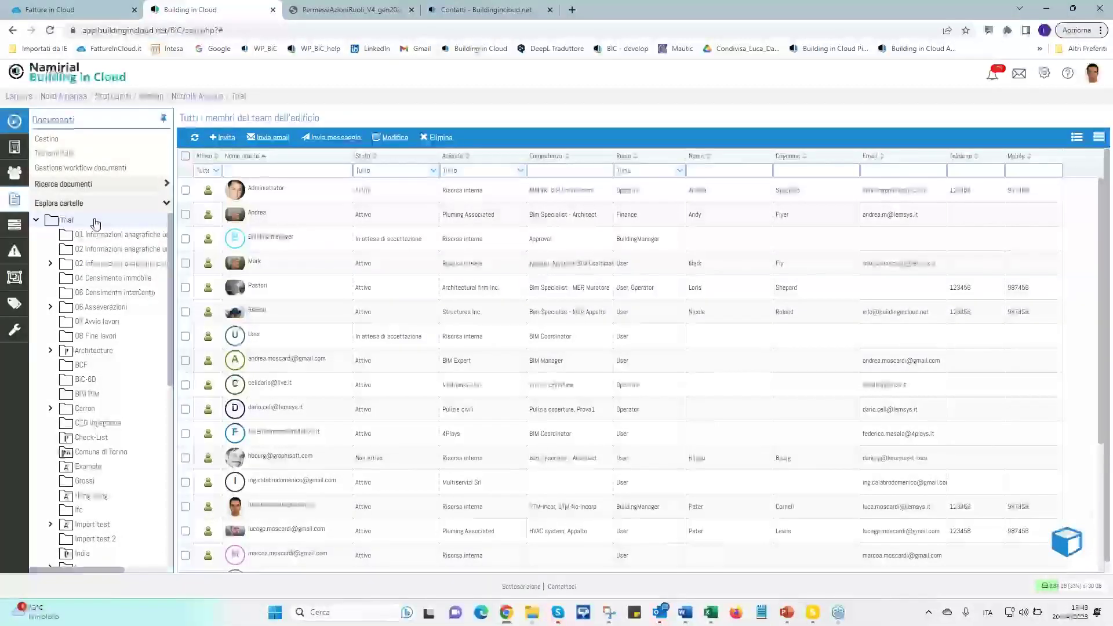
{"action": "scroll", "coordinate": [110, 348], "scroll_direction": "down", "scroll_amount": 5}
{"action": "scroll", "coordinate": [113, 351], "scroll_direction": "up", "scroll_amount": 5}
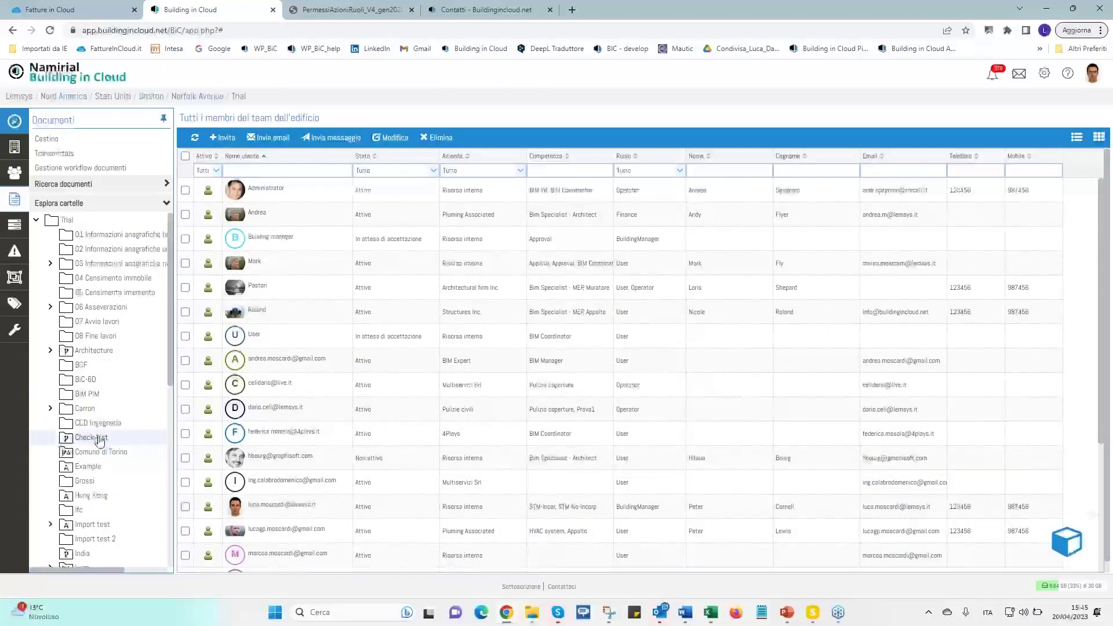
{"action": "left_click", "coordinate": [94, 351]}
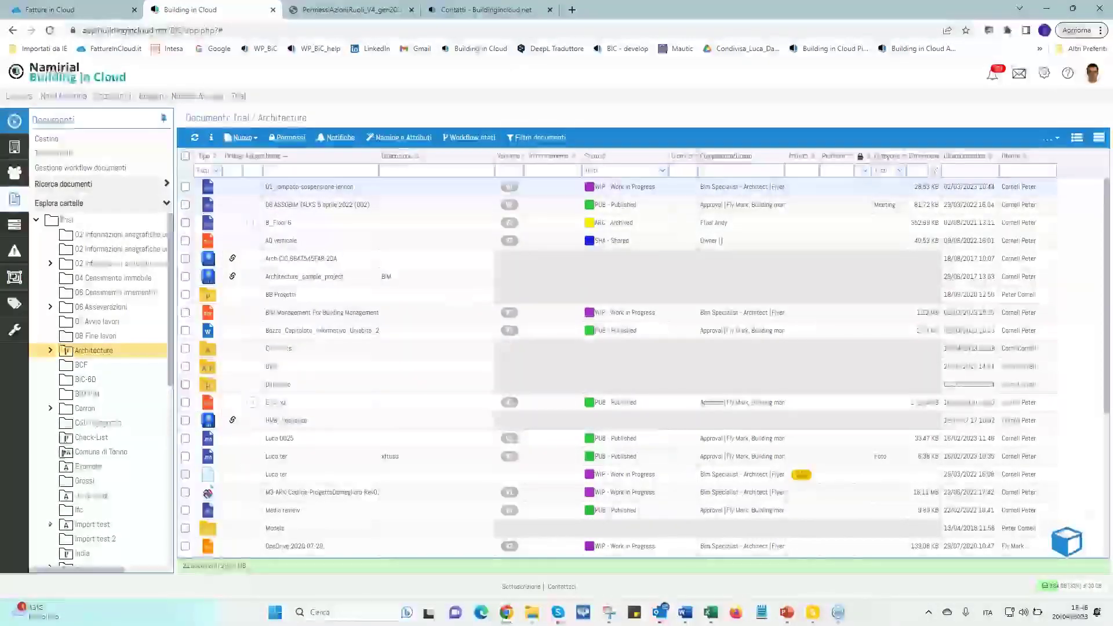
View the workflow history of the document 01_lampada-sospensione-lennon, and open the document to review its Dettagli and current state
{"action": "left_click", "coordinate": [657, 189]}
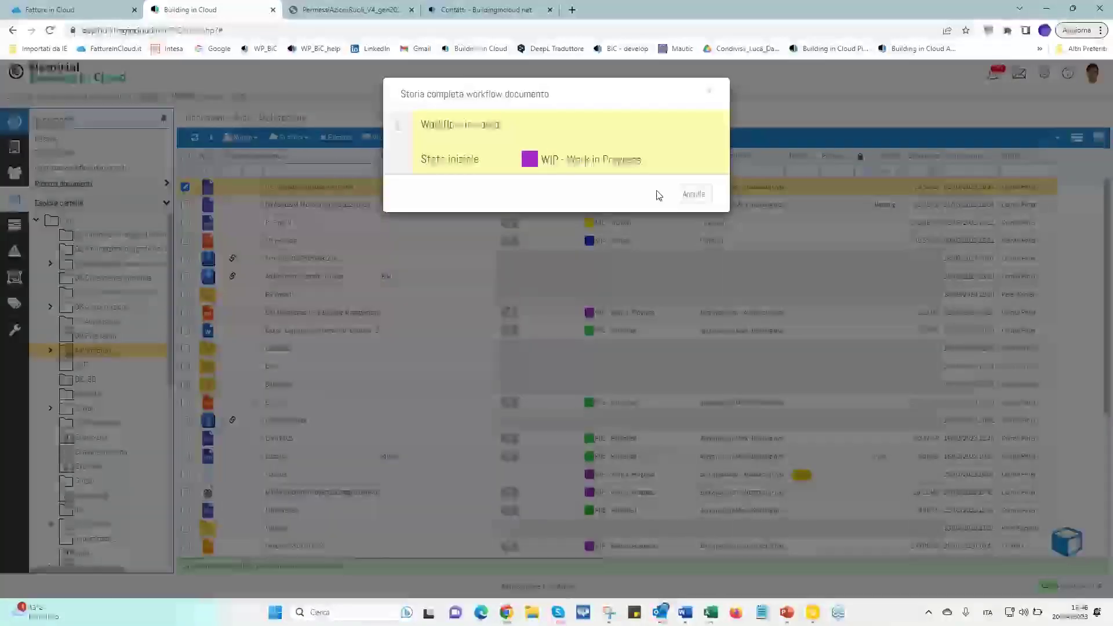
{"action": "left_click", "coordinate": [693, 194]}
{"action": "double_click", "coordinate": [212, 189]}
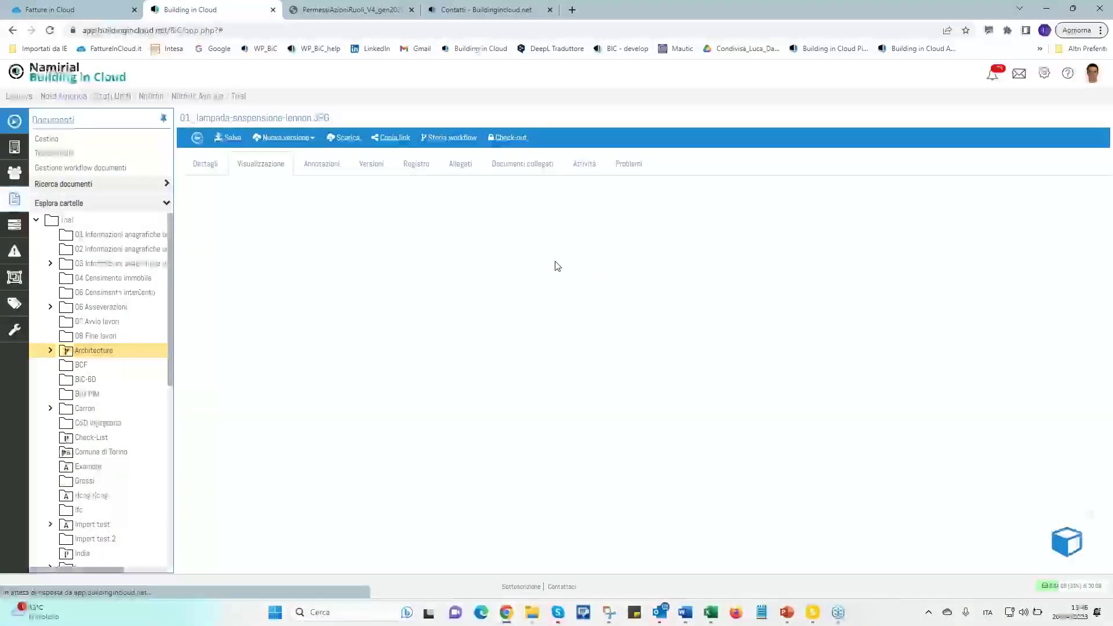
{"action": "left_click", "coordinate": [207, 165]}
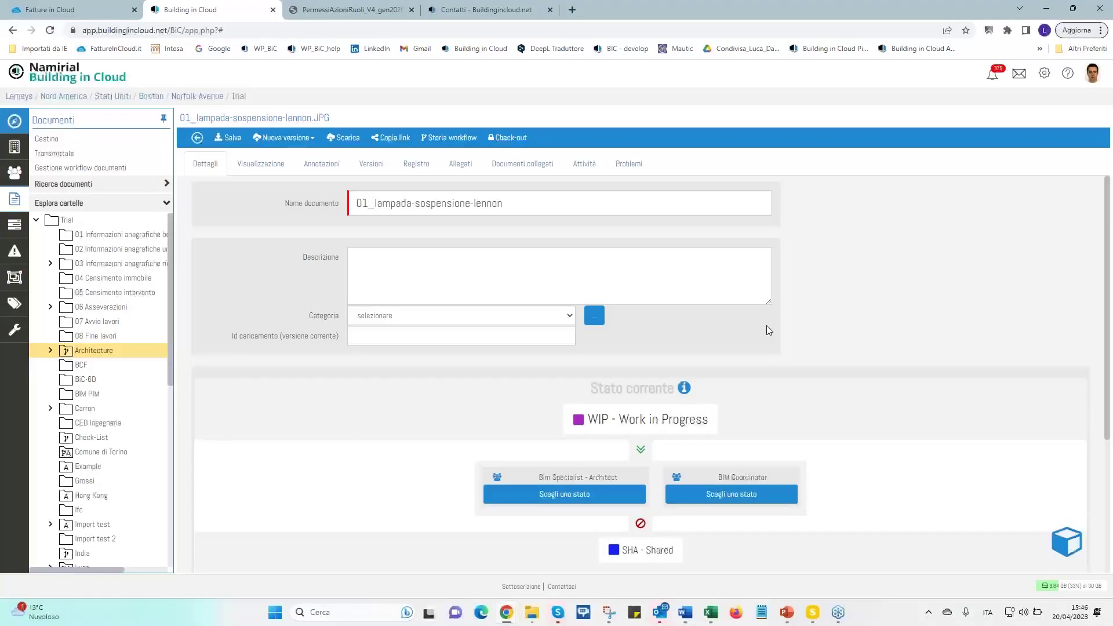
{"action": "scroll", "coordinate": [767, 325], "scroll_direction": "down", "scroll_amount": 3}
{"action": "scroll", "coordinate": [603, 414], "scroll_direction": "up", "scroll_amount": 3}
Choose the workflow state SHA - Shared for the Bim Specialist - Architect role on 01_lampada-sospensione-lennon, and save it
{"action": "left_click", "coordinate": [582, 498]}
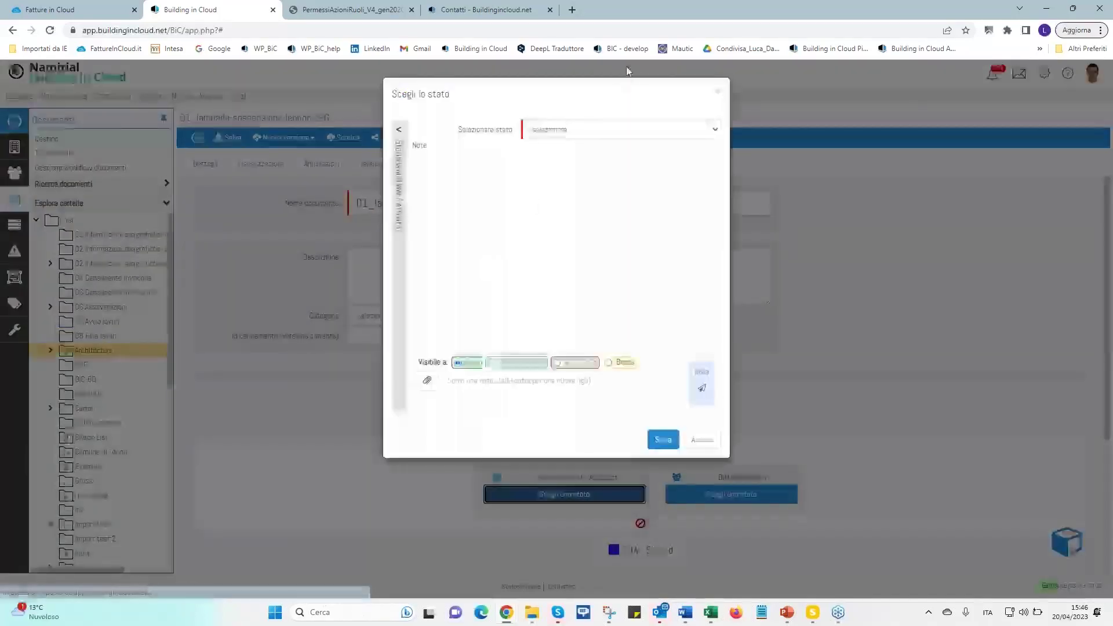
{"action": "left_click", "coordinate": [719, 94]}
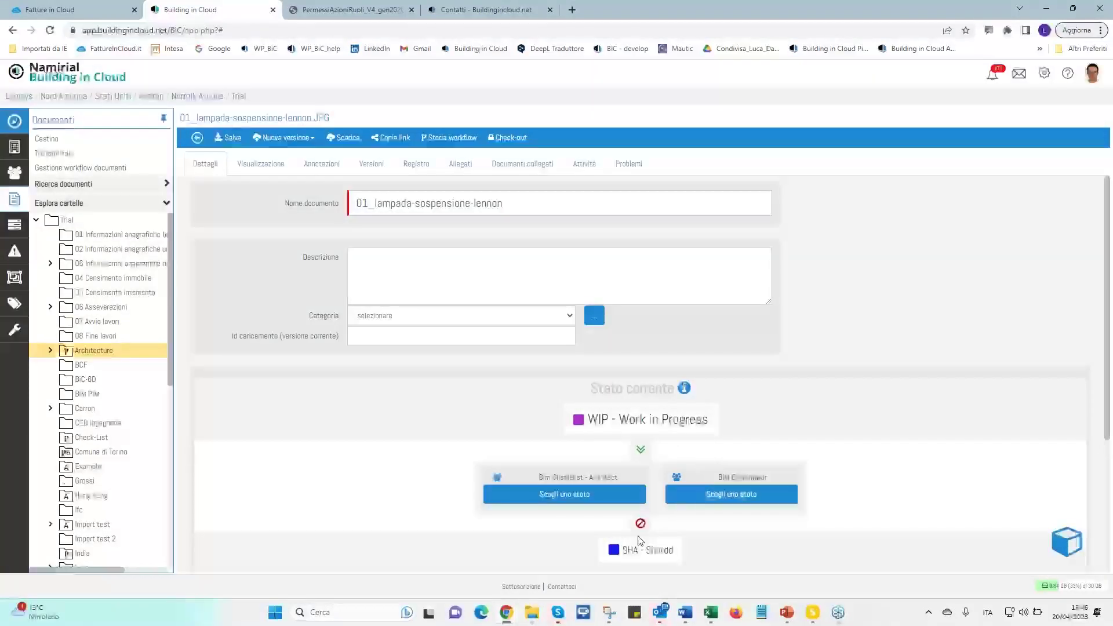
{"action": "left_click", "coordinate": [601, 502]}
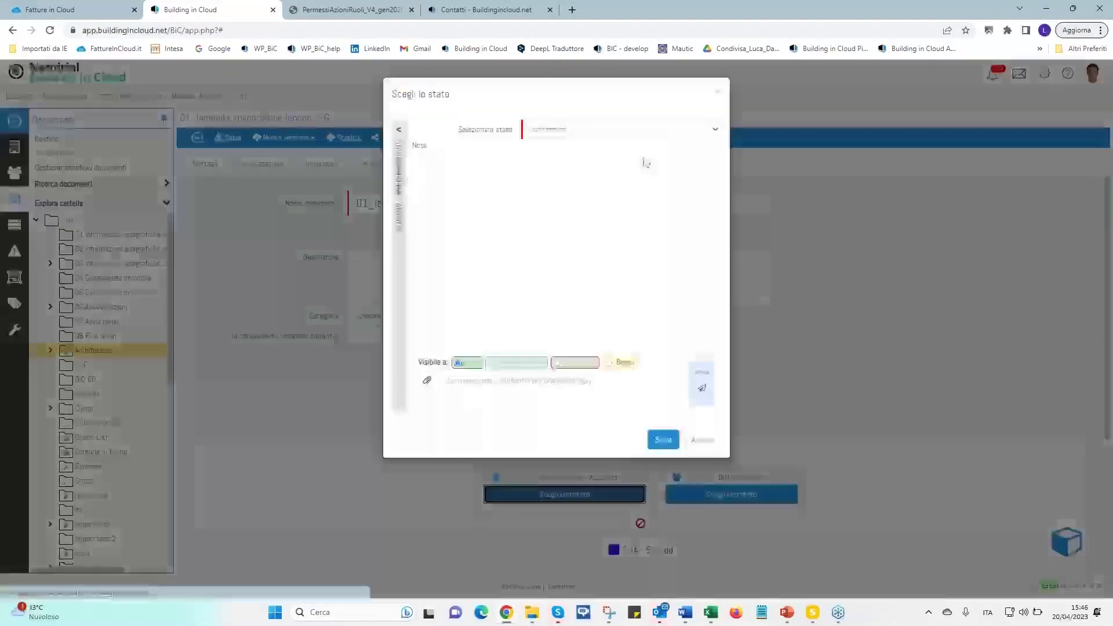
{"action": "left_click", "coordinate": [656, 131]}
{"action": "left_click", "coordinate": [597, 157]}
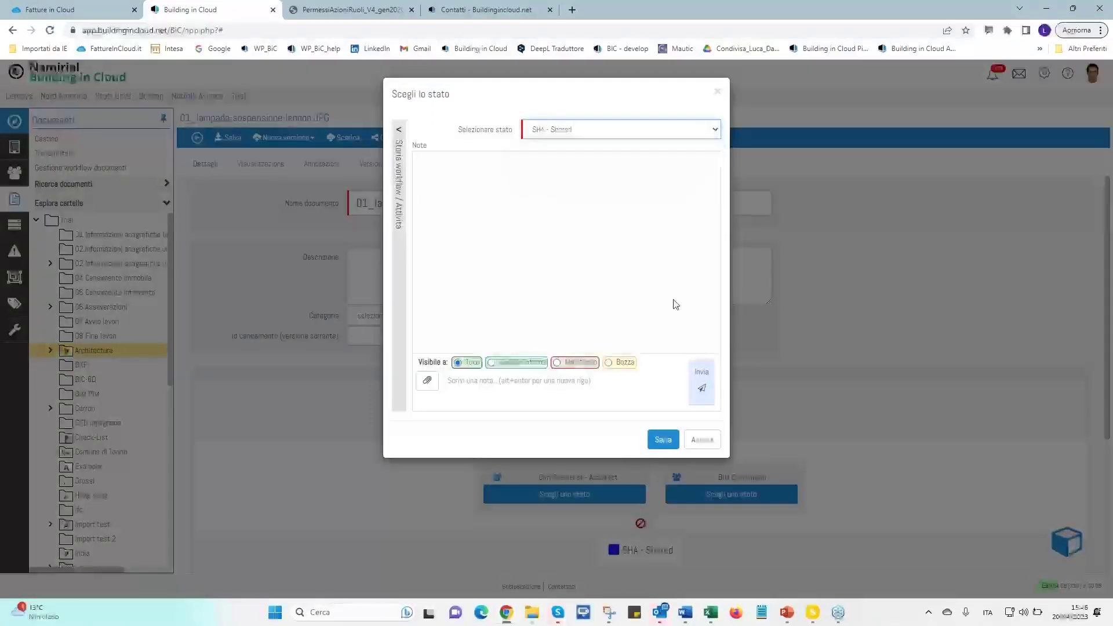
{"action": "left_click", "coordinate": [661, 440]}
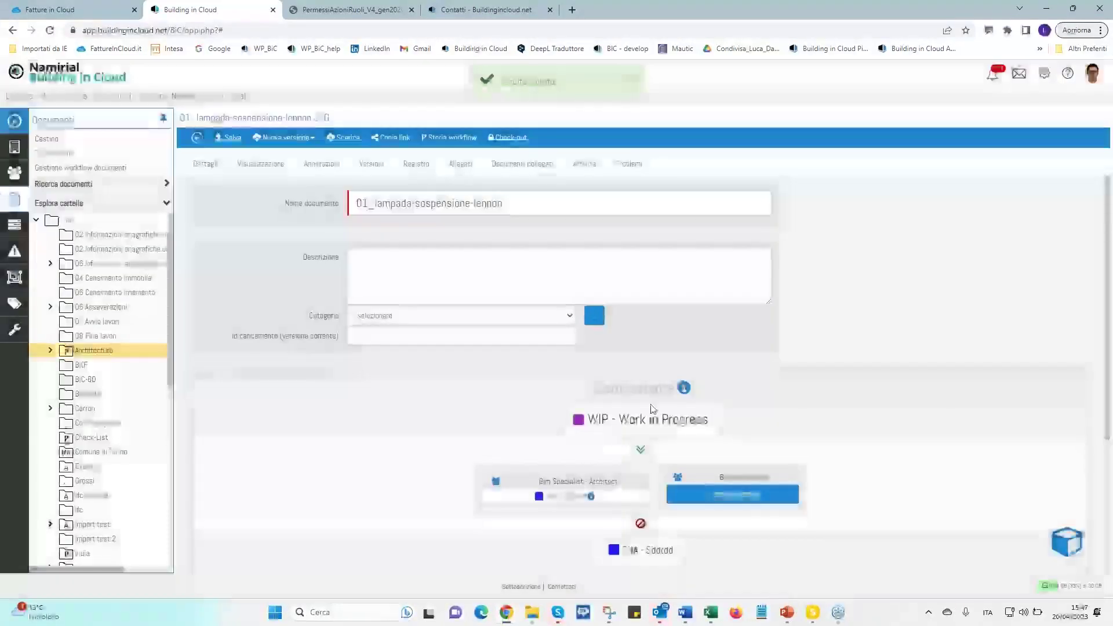
Choose SHA - Shared for the BIM Coordinator role, post the note "<fhh" visible to Tutti, and save the state
{"action": "left_click", "coordinate": [745, 497]}
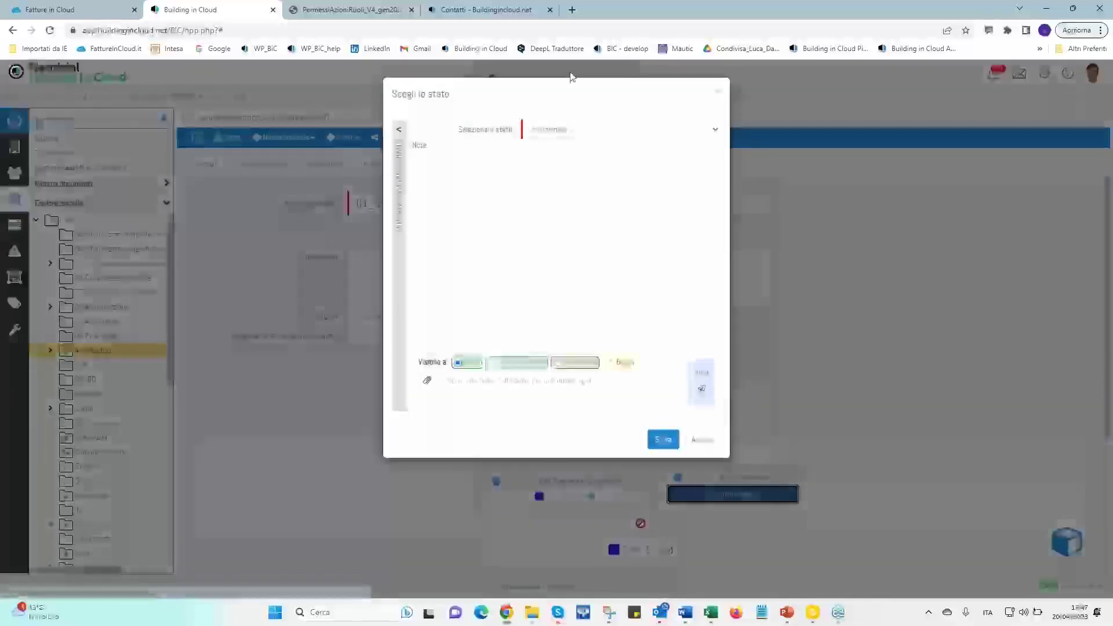
{"action": "left_click", "coordinate": [562, 129]}
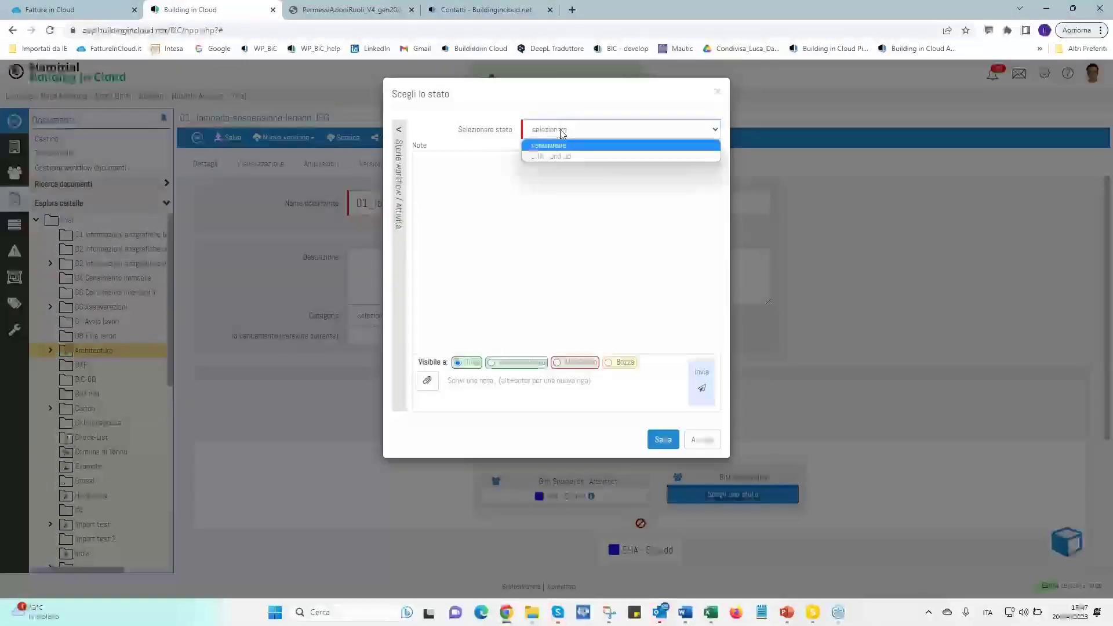
{"action": "left_click", "coordinate": [566, 156]}
{"action": "left_click", "coordinate": [465, 389]}
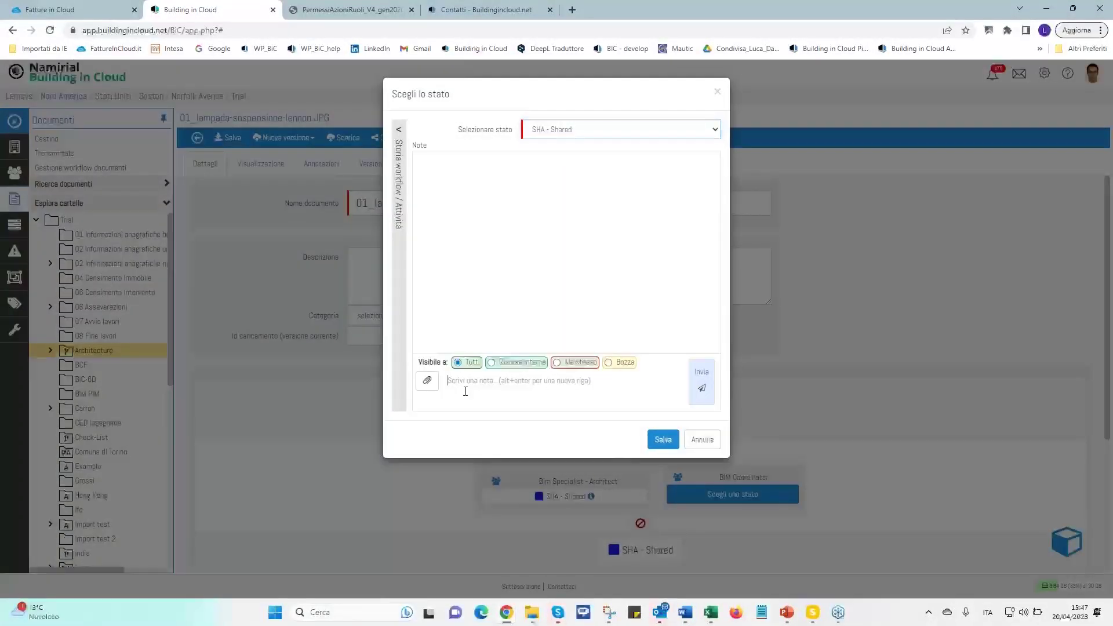
{"action": "type", "text": "<fhh"}
{"action": "left_click", "coordinate": [701, 388]}
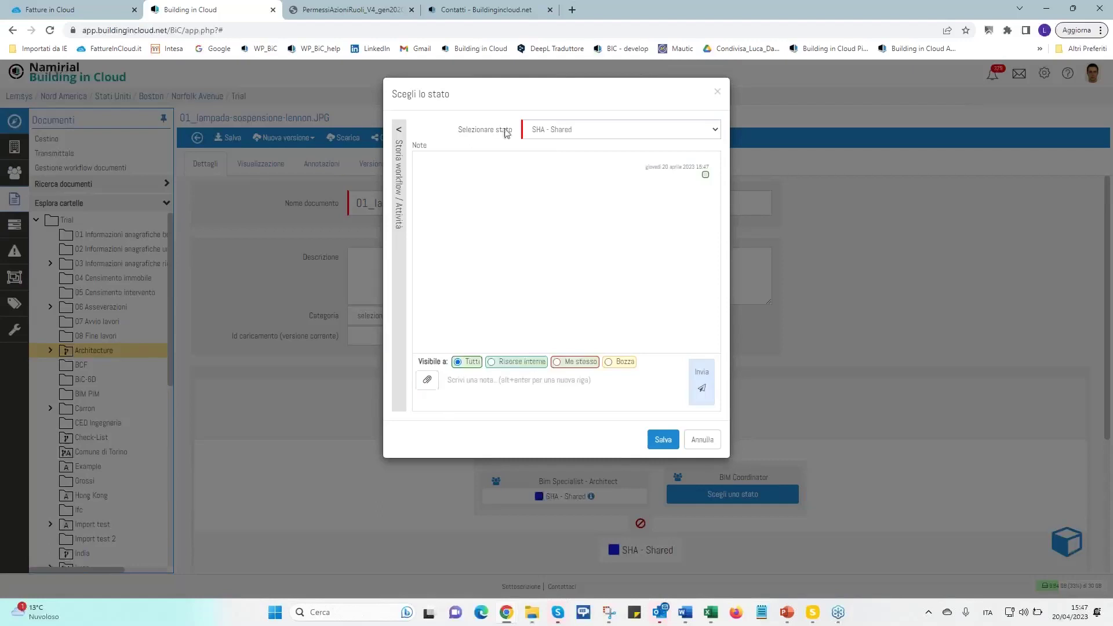
{"action": "left_click", "coordinate": [664, 440]}
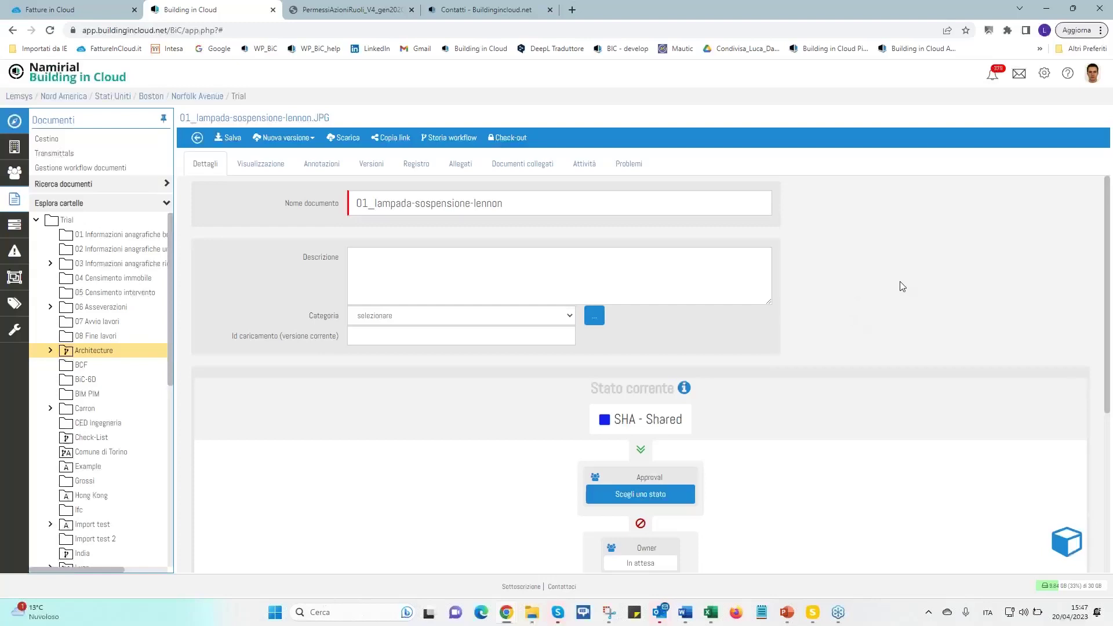
Filter the Architecture folder's documents by the Shared and Archived states, and reset the state filter to Tutti
{"action": "left_click", "coordinate": [108, 351]}
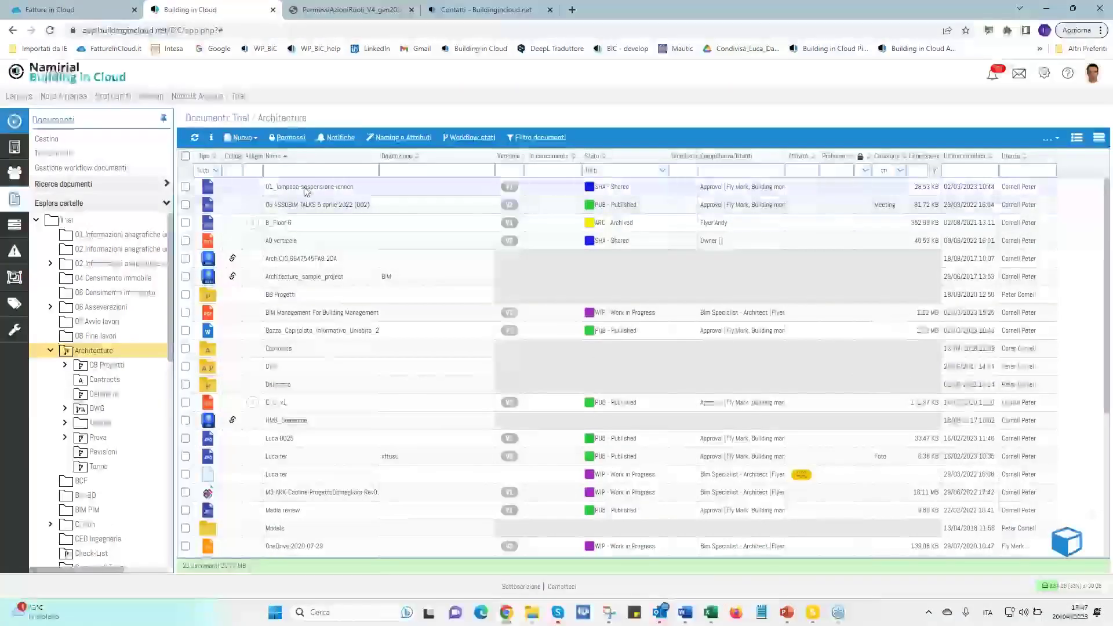
{"action": "left_click", "coordinate": [662, 171]}
{"action": "left_click", "coordinate": [626, 197]}
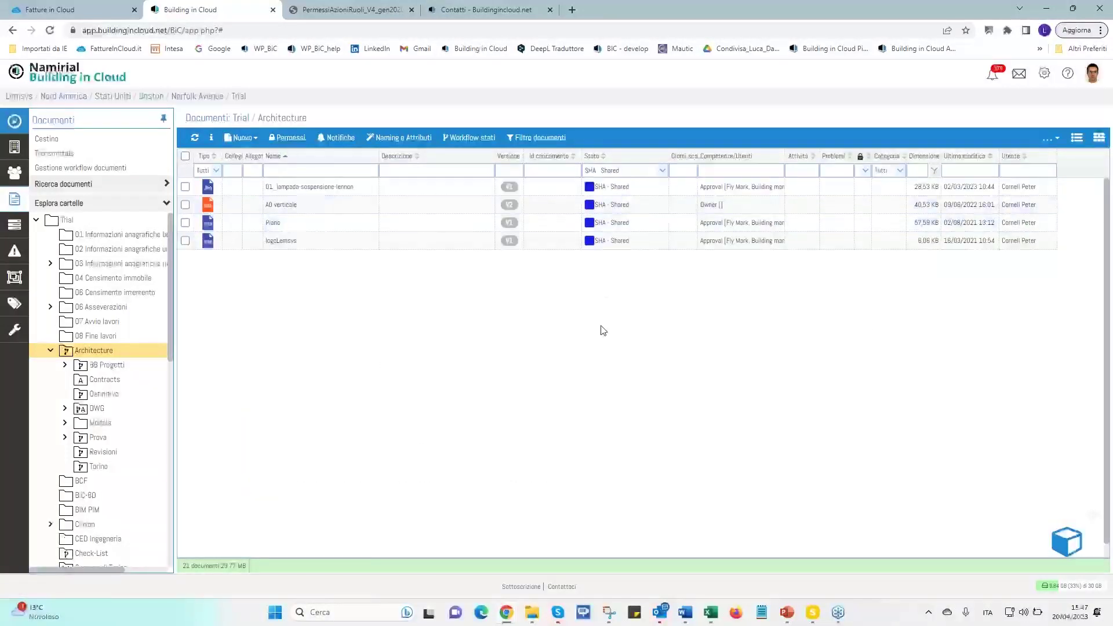
{"action": "left_click", "coordinate": [662, 170]}
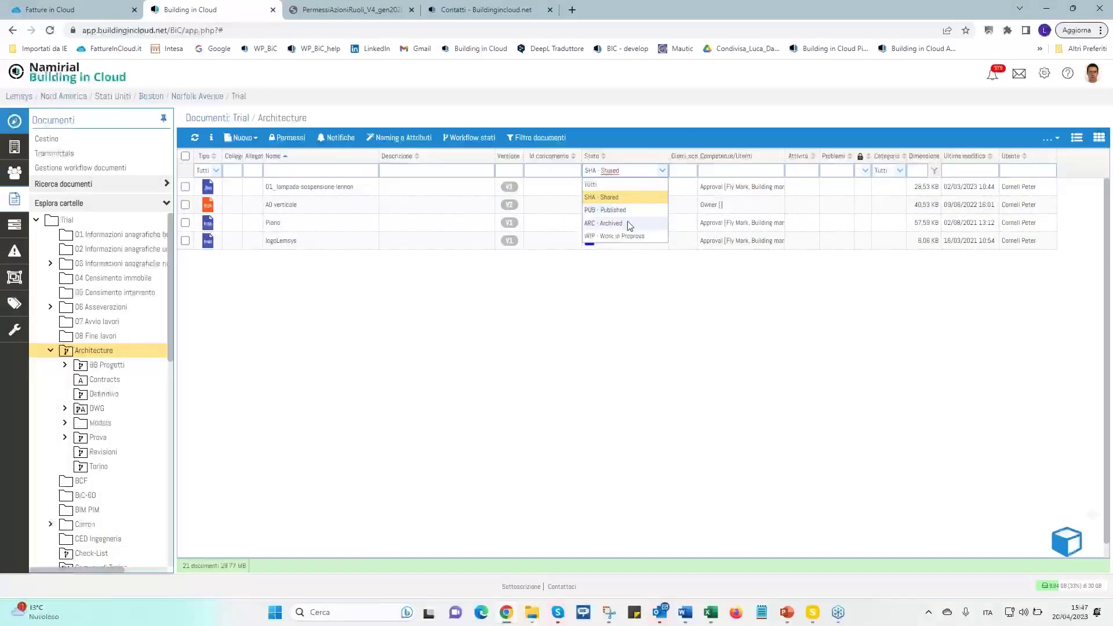
{"action": "left_click", "coordinate": [629, 226]}
{"action": "left_click", "coordinate": [662, 170]}
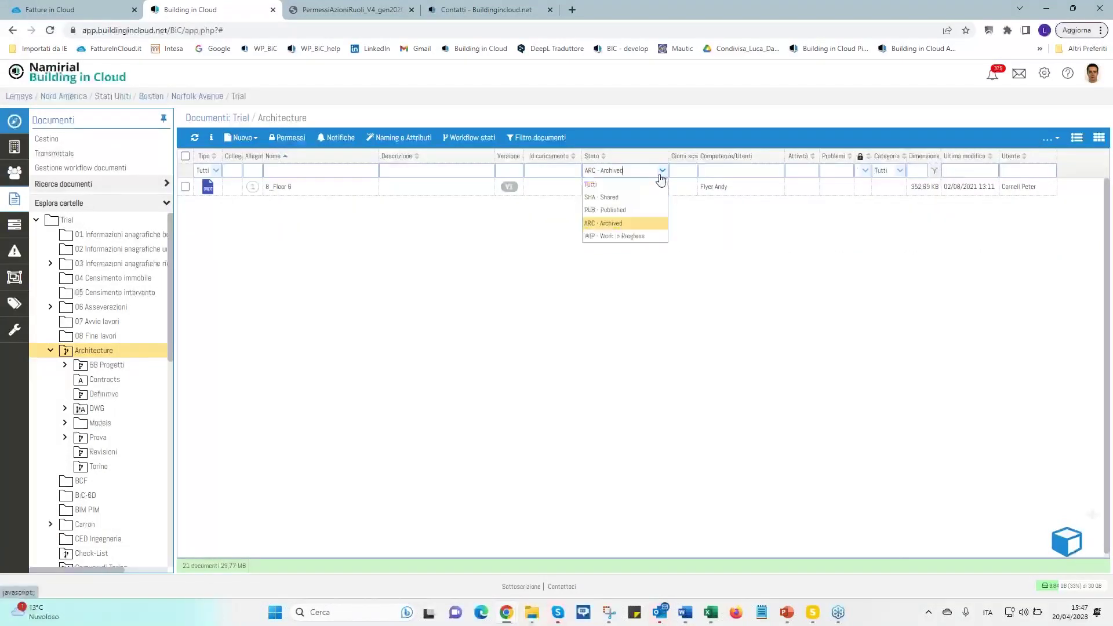
{"action": "left_click", "coordinate": [625, 198]}
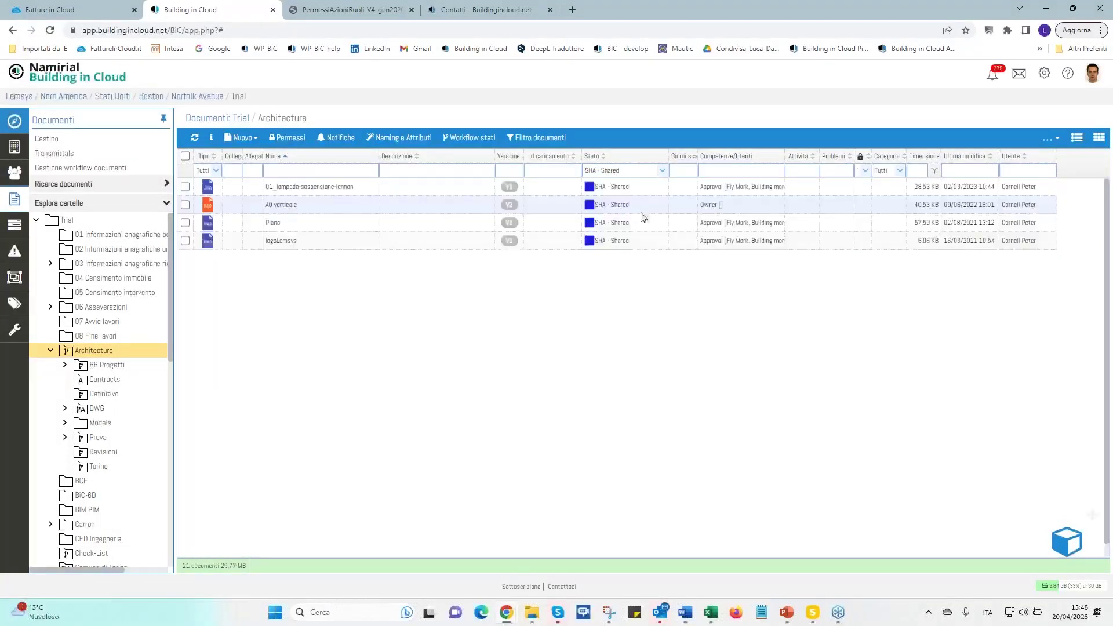
{"action": "left_click", "coordinate": [662, 171]}
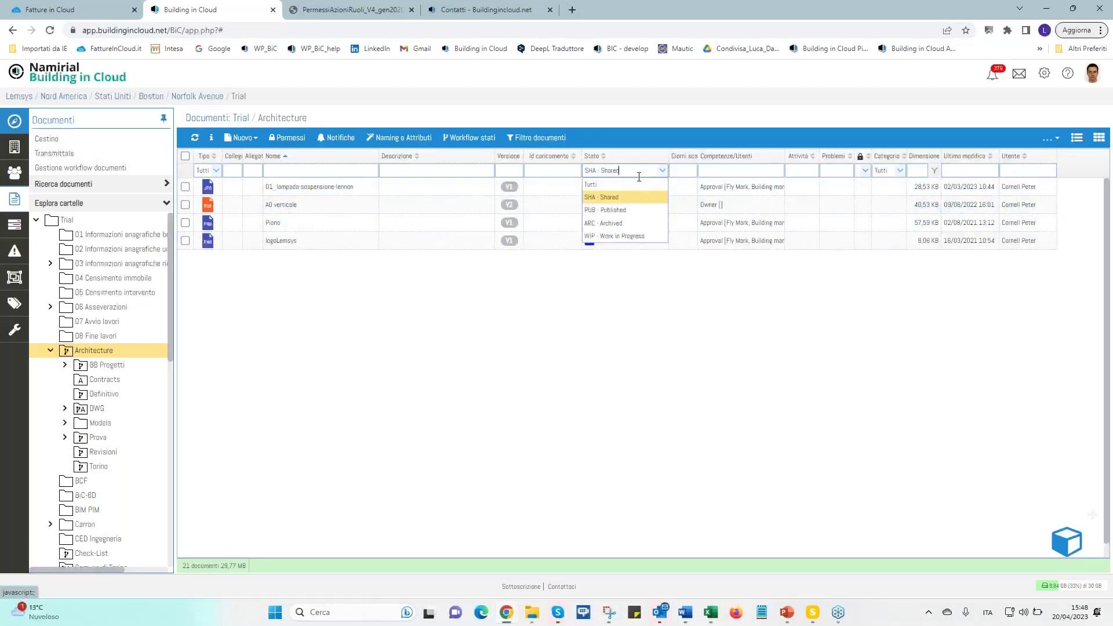
{"action": "left_click", "coordinate": [609, 186]}
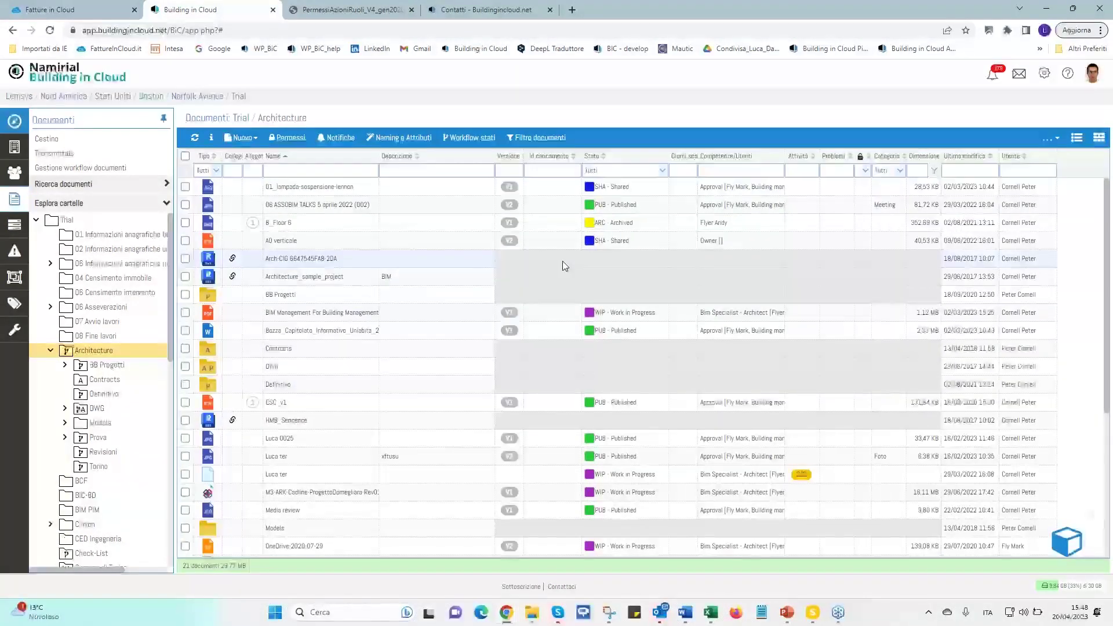
Reopen 01_lampada-sospensione-lennon, fill its Descrizione with "m,nkljnlò", choose the category Foto, and look at the new-category form without adding one
{"action": "left_click", "coordinate": [211, 193]}
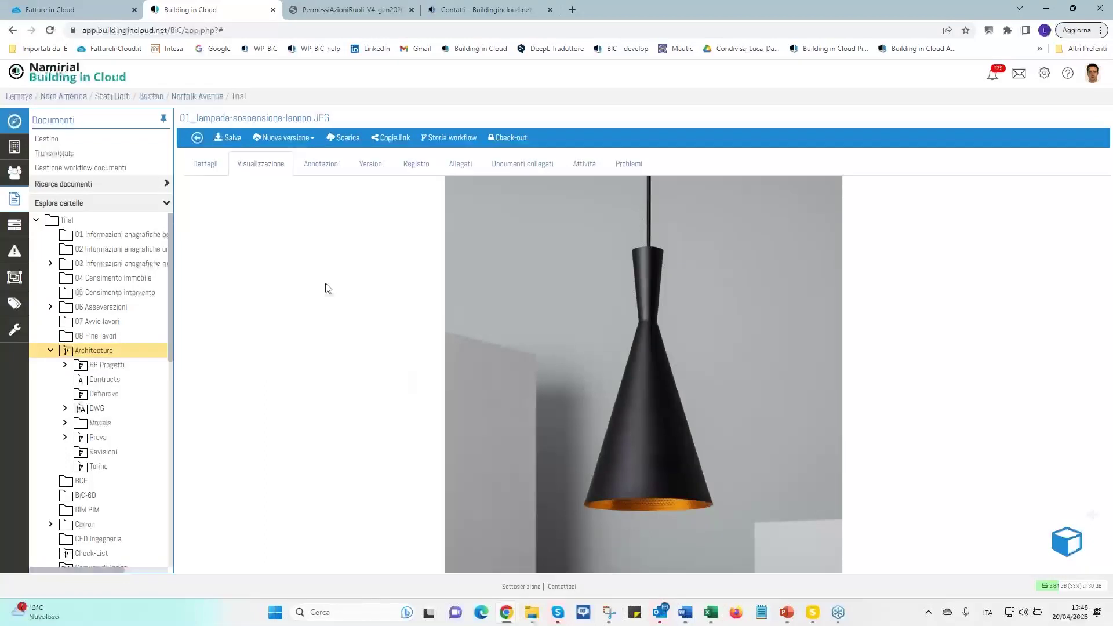
{"action": "left_click", "coordinate": [205, 165]}
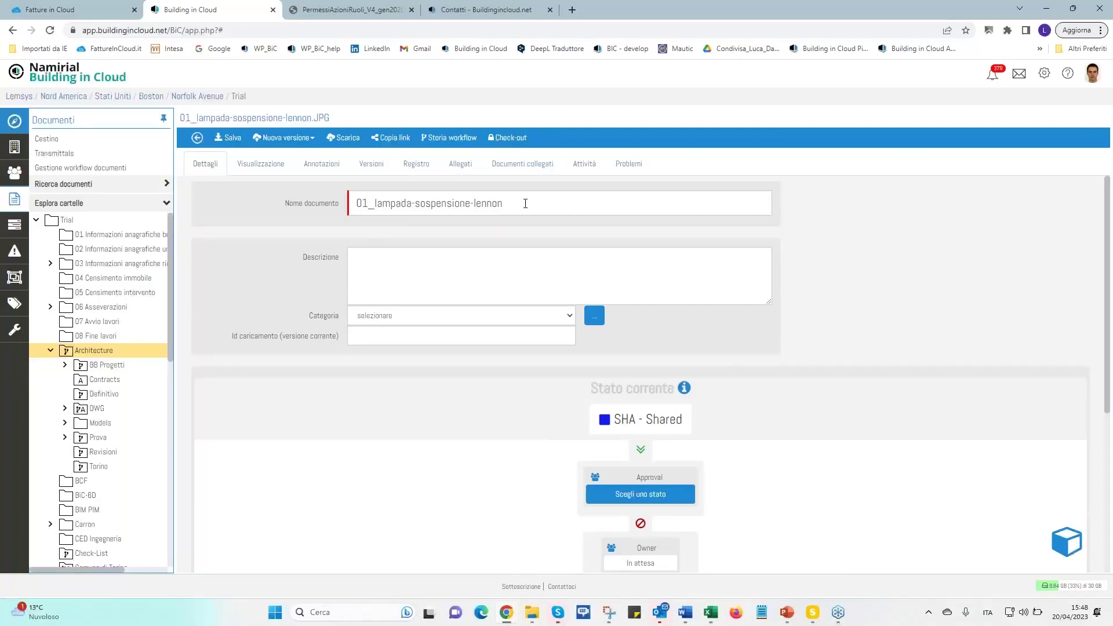
{"action": "left_click", "coordinate": [394, 260]}
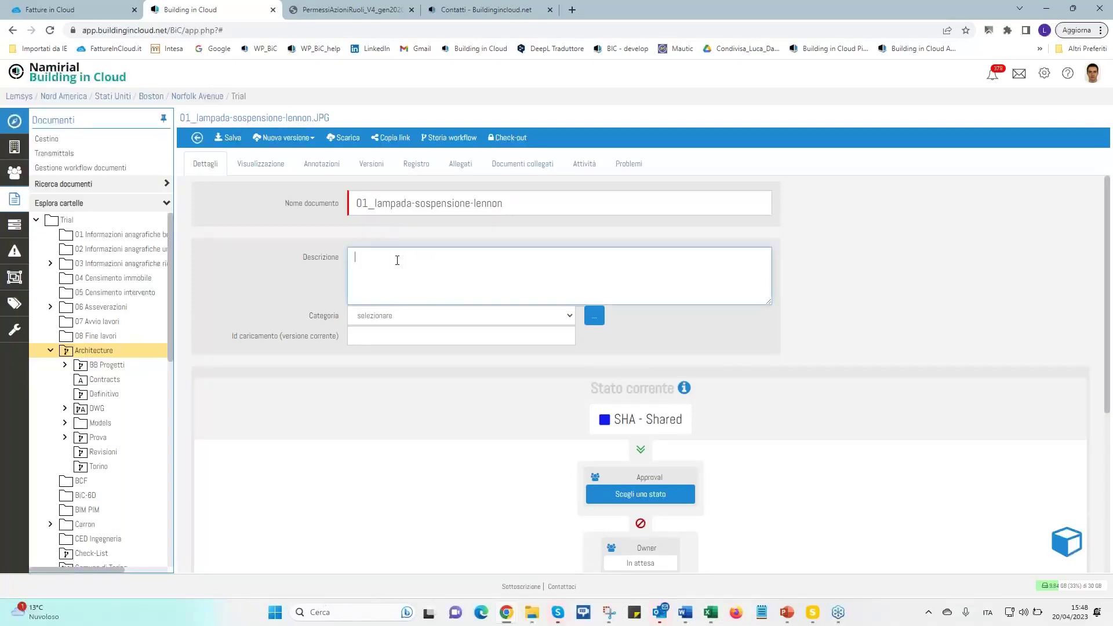
{"action": "type", "text": "m,nkljnlo"}
{"action": "left_click", "coordinate": [570, 317]}
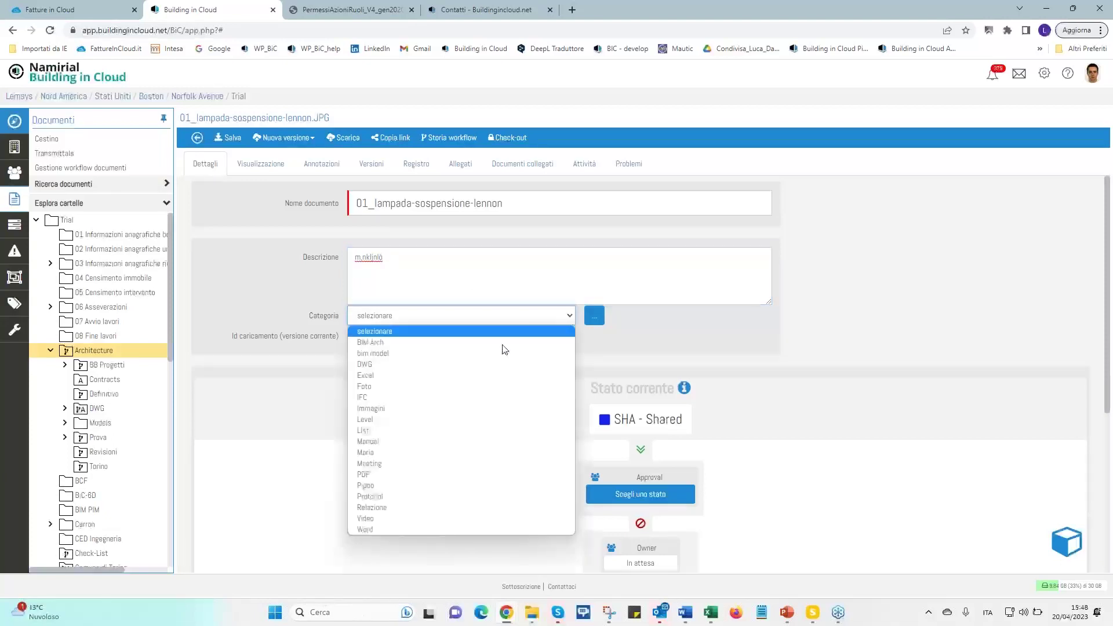
{"action": "left_click", "coordinate": [376, 387]}
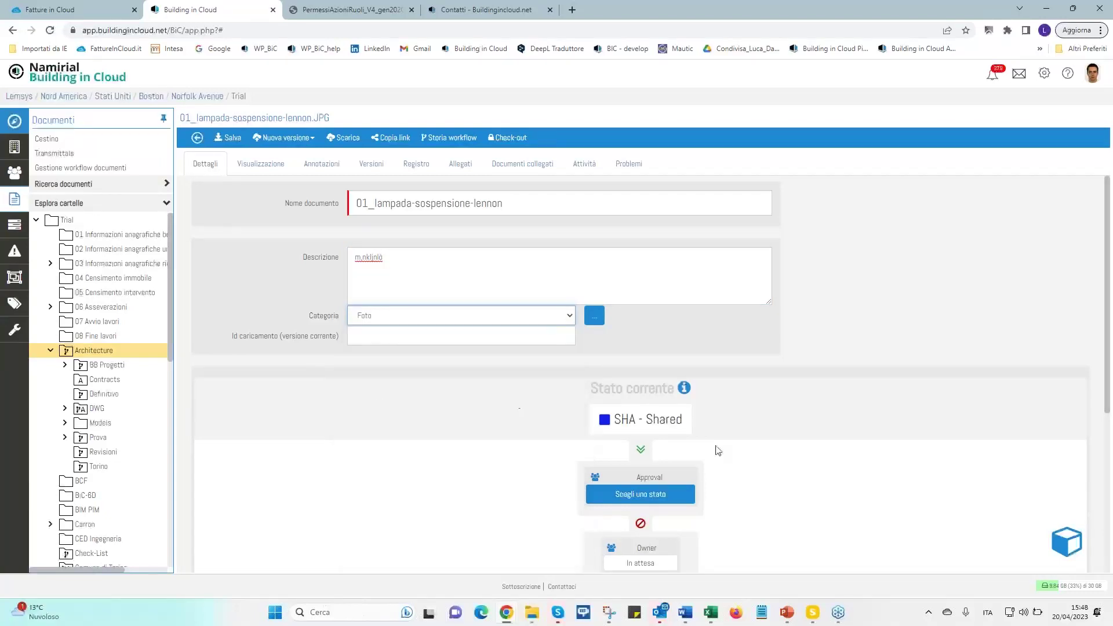
{"action": "left_click", "coordinate": [595, 316]}
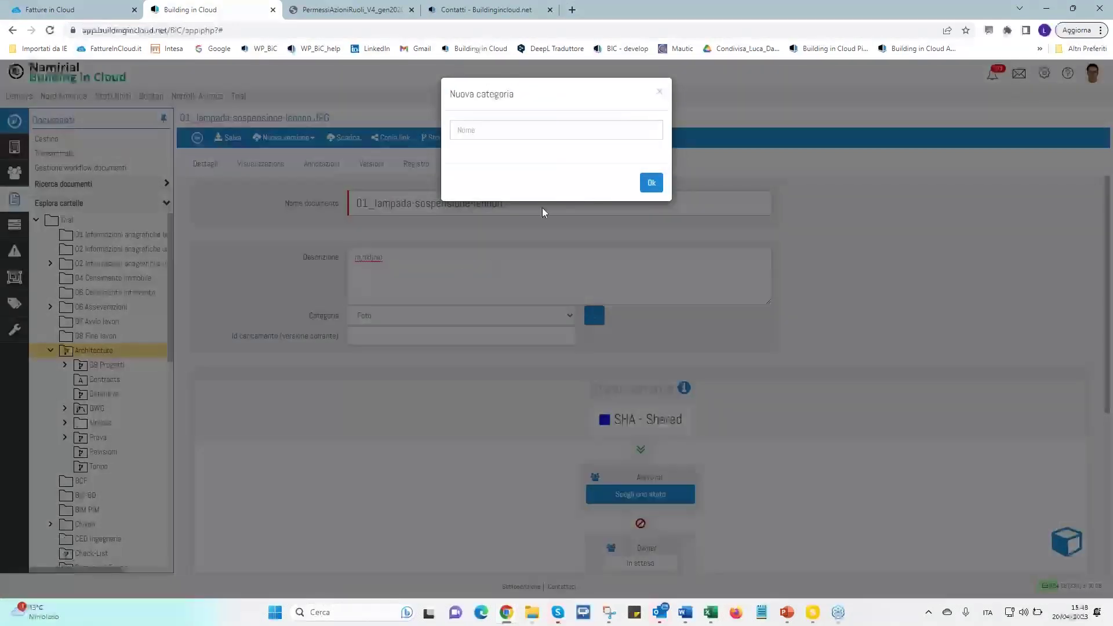
{"action": "left_click", "coordinate": [660, 94]}
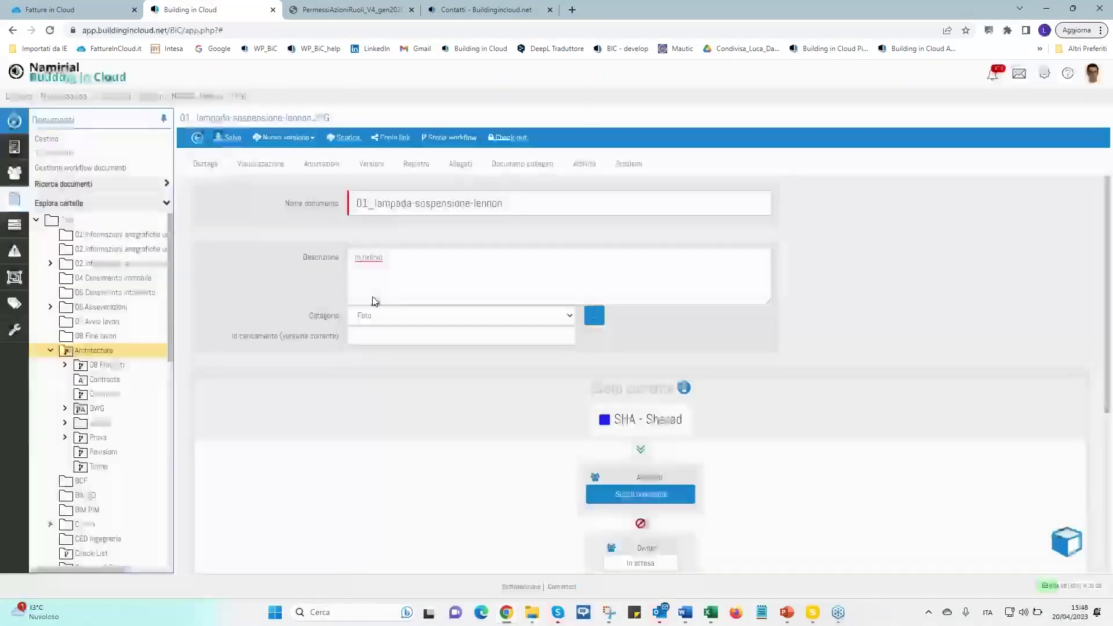
Review the document's Approval and Owner workflow steps, possible results, file information and QR code
{"action": "scroll", "coordinate": [760, 395], "scroll_direction": "down", "scroll_amount": 1}
{"action": "scroll", "coordinate": [760, 394], "scroll_direction": "down", "scroll_amount": 1}
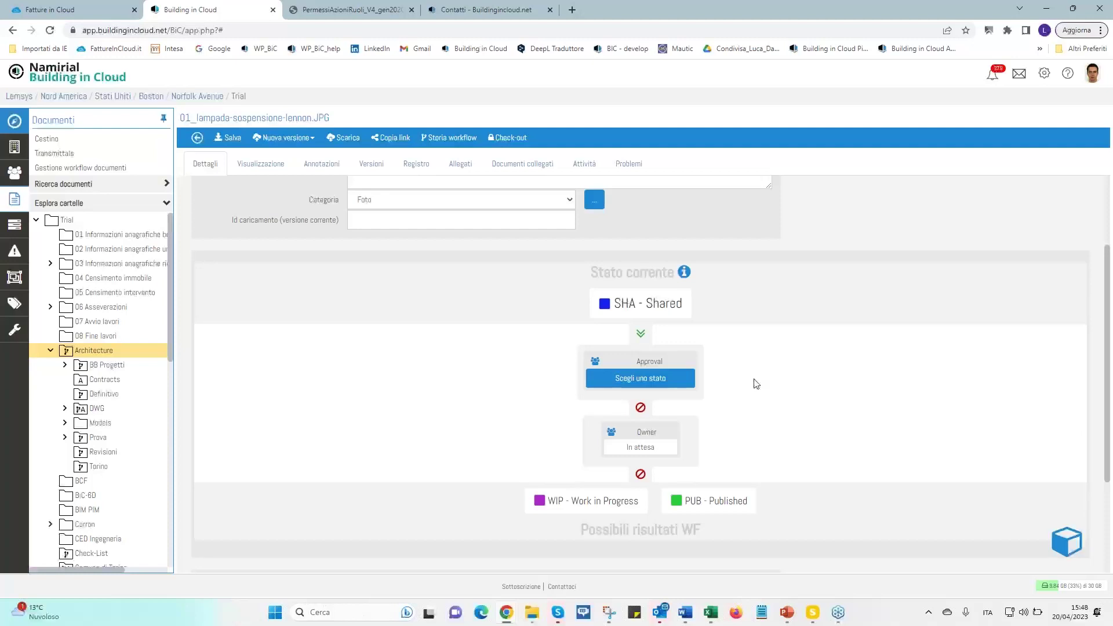
{"action": "scroll", "coordinate": [758, 387], "scroll_direction": "down", "scroll_amount": 3}
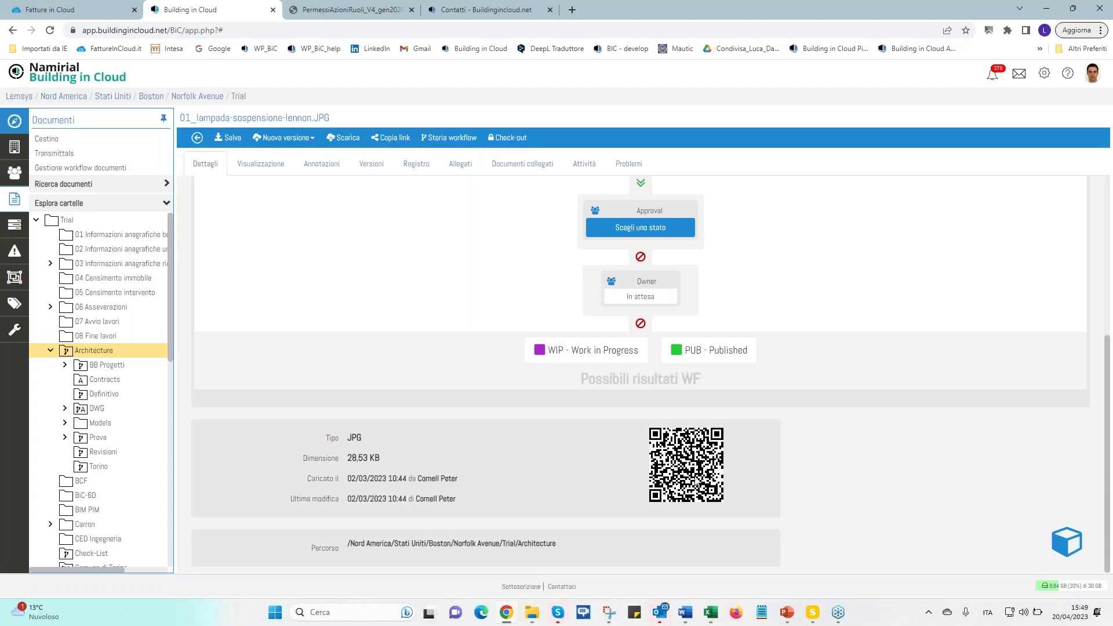
Return to the Architecture folder and look through its full document list with states and responsible roles
{"action": "left_click", "coordinate": [96, 351]}
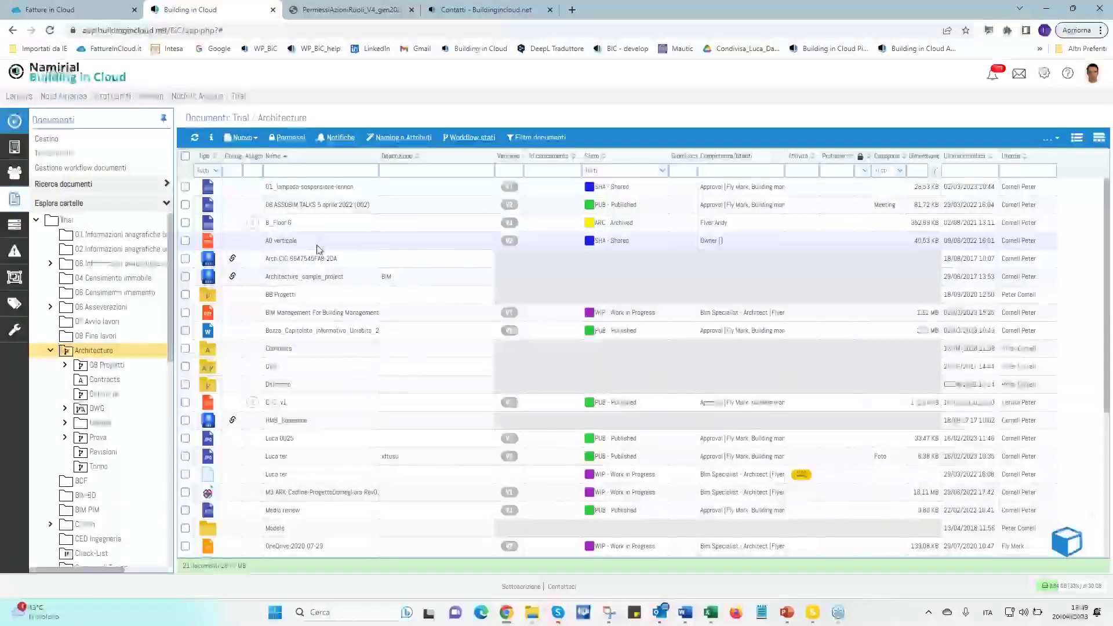
{"action": "scroll", "coordinate": [354, 462], "scroll_direction": "down", "scroll_amount": 3}
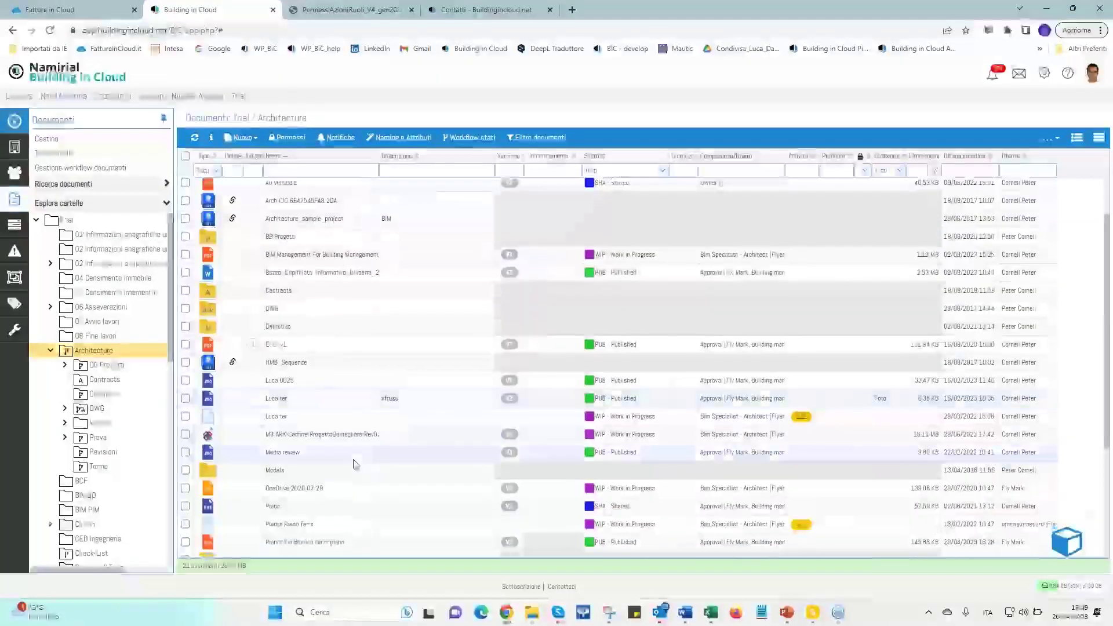
{"action": "scroll", "coordinate": [355, 463], "scroll_direction": "up", "scroll_amount": 1}
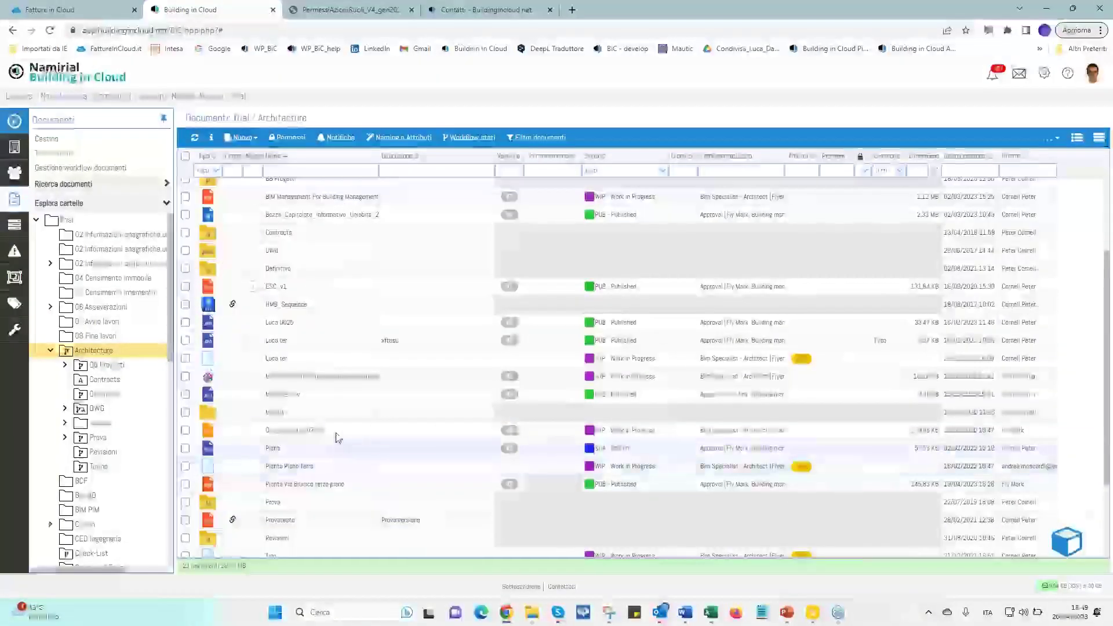
{"action": "scroll", "coordinate": [332, 433], "scroll_direction": "up", "scroll_amount": 2}
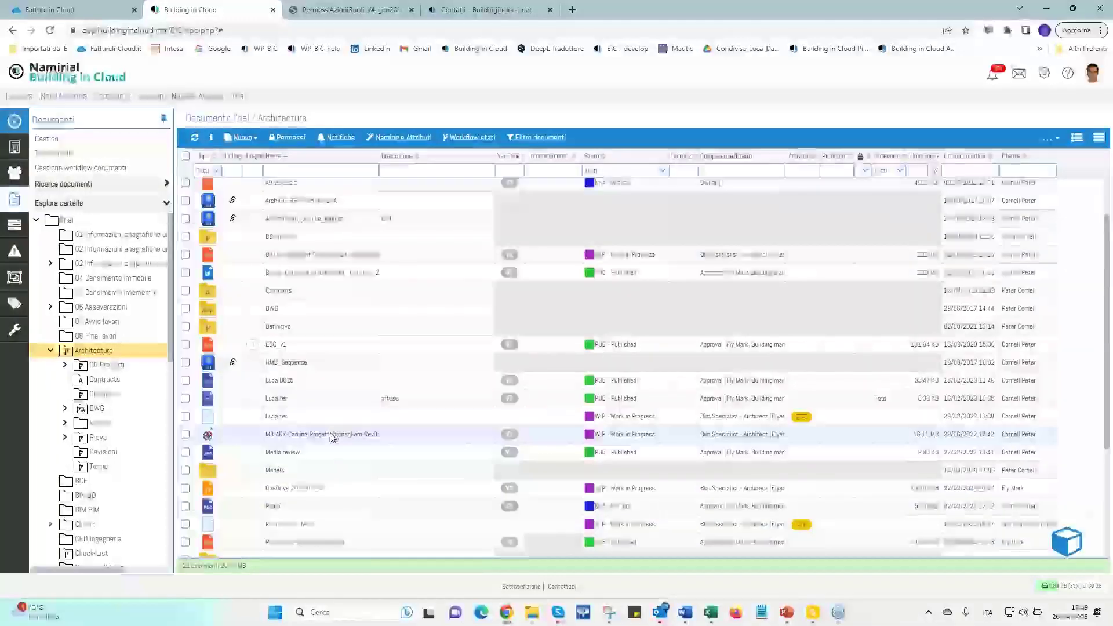
{"action": "scroll", "coordinate": [332, 437], "scroll_direction": "down", "scroll_amount": 6}
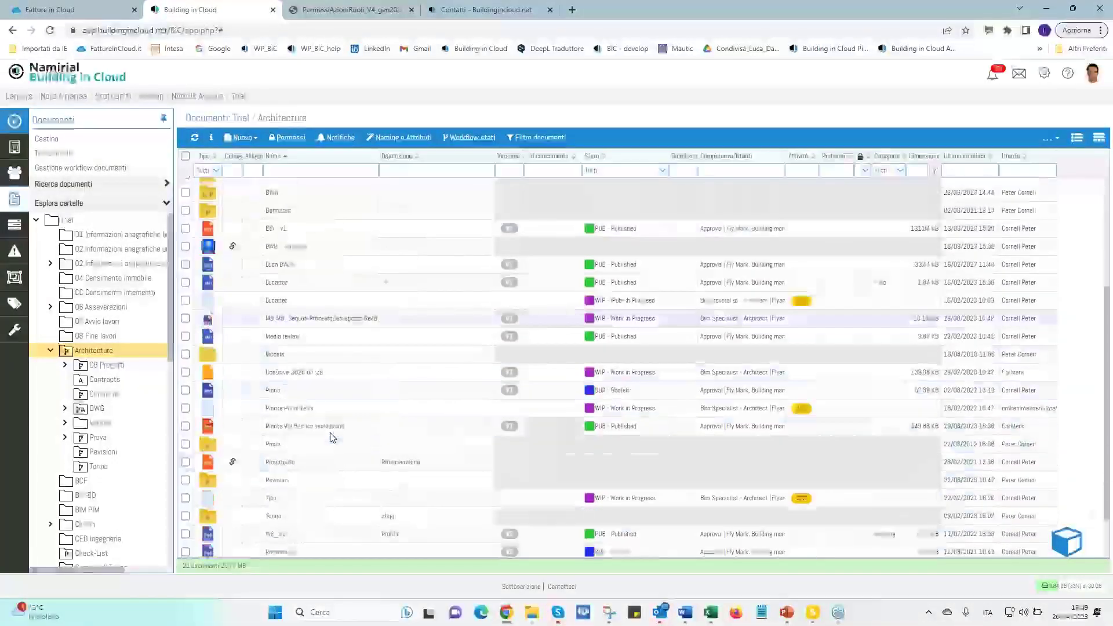
{"action": "scroll", "coordinate": [332, 436], "scroll_direction": "up", "scroll_amount": 8}
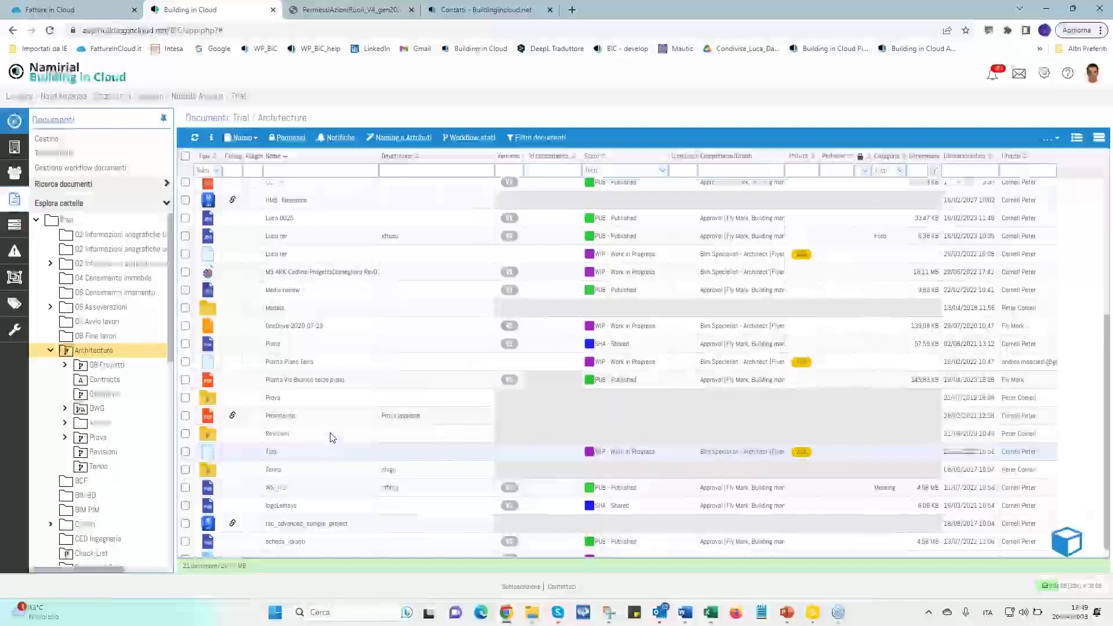
Look into Architecture's Models subfolder, and open its DWG subfolder
{"action": "left_click", "coordinate": [102, 424]}
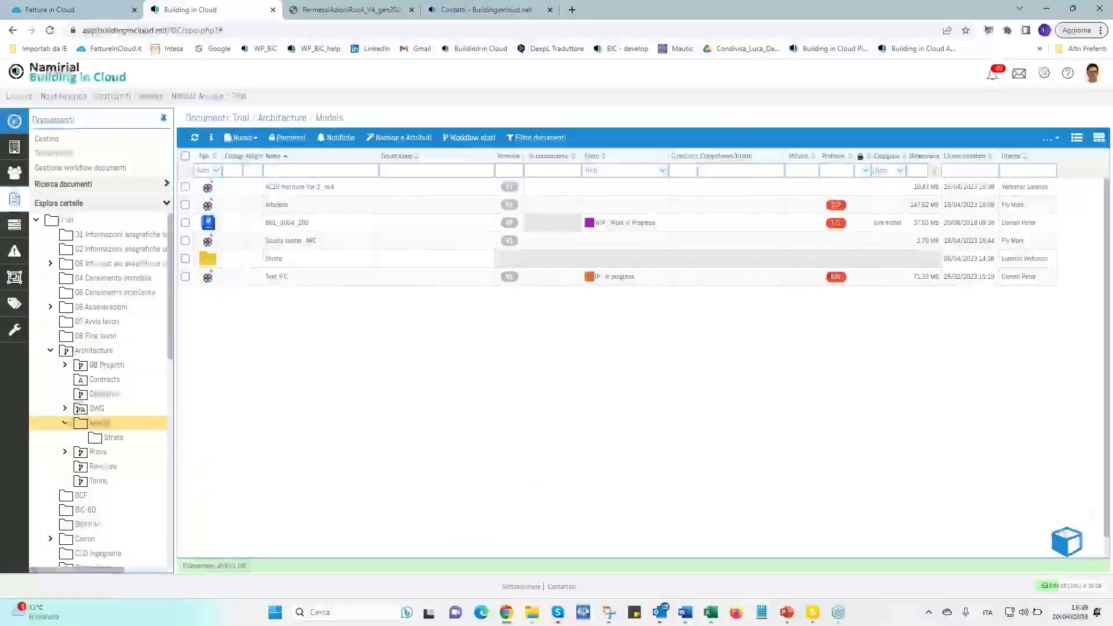
{"action": "left_click", "coordinate": [93, 352]}
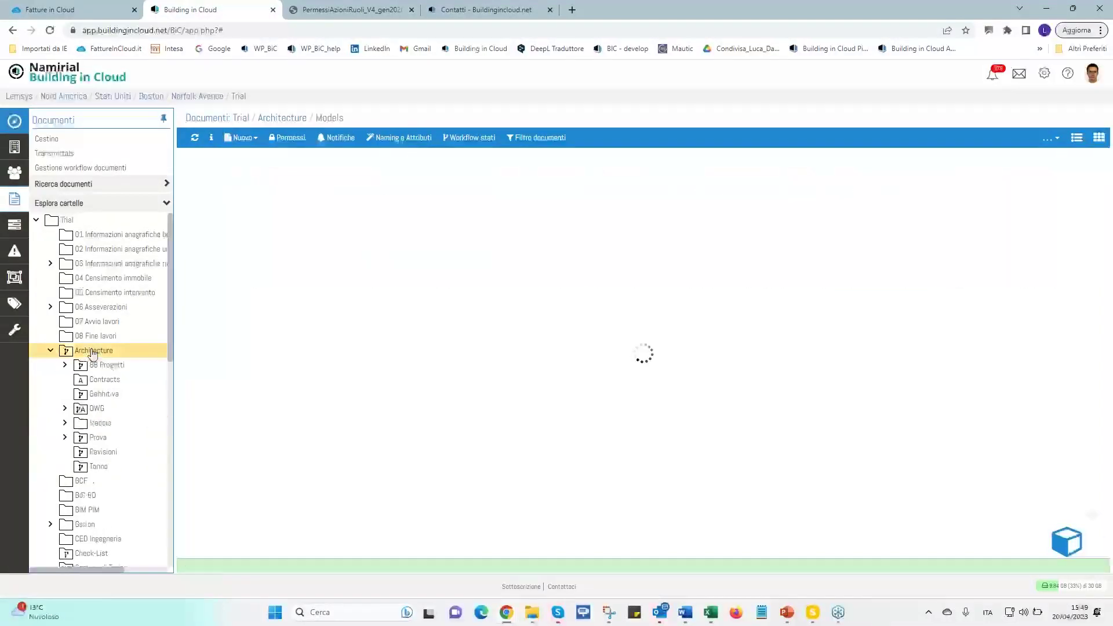
{"action": "left_click", "coordinate": [96, 409]}
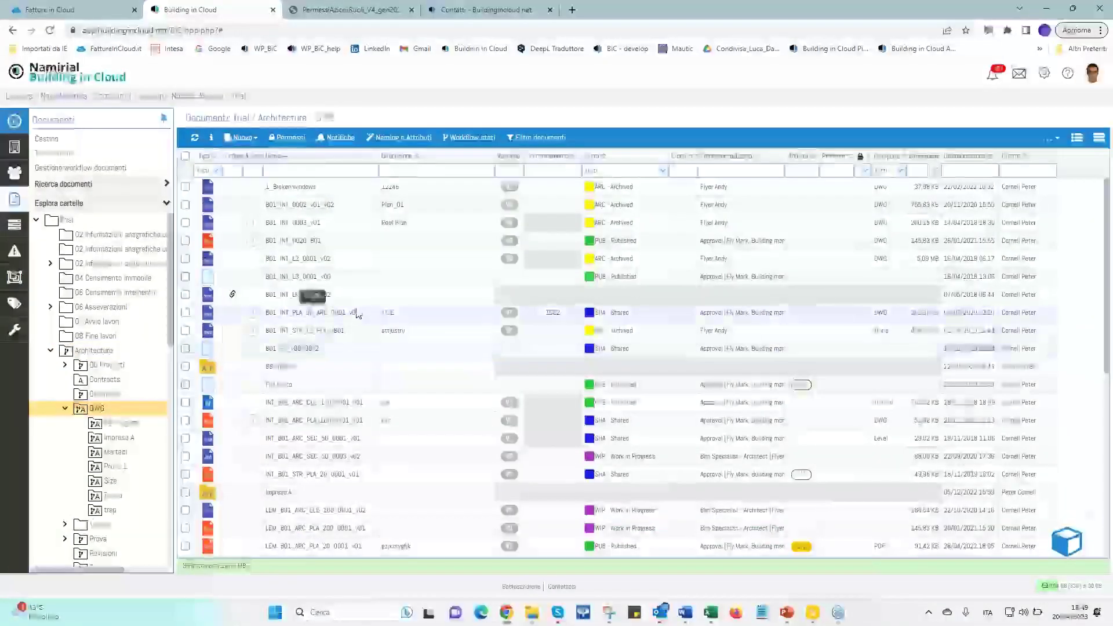
Look through the DWG folder's document list with its states, and return to the Architecture folder
{"action": "scroll", "coordinate": [342, 366], "scroll_direction": "down", "scroll_amount": 3}
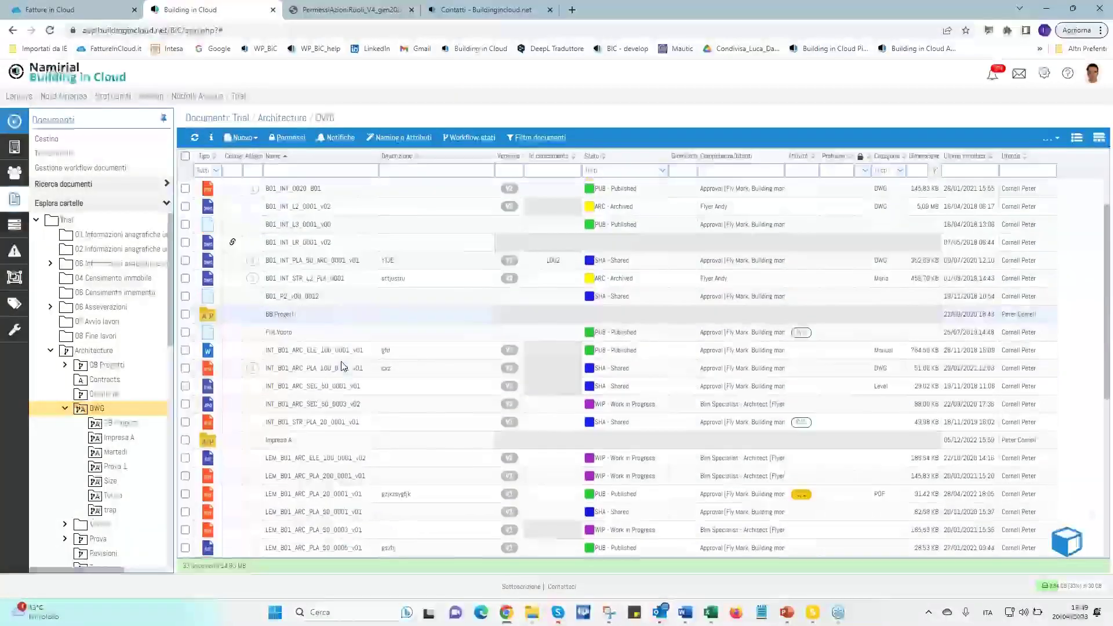
{"action": "scroll", "coordinate": [342, 367], "scroll_direction": "up", "scroll_amount": 2}
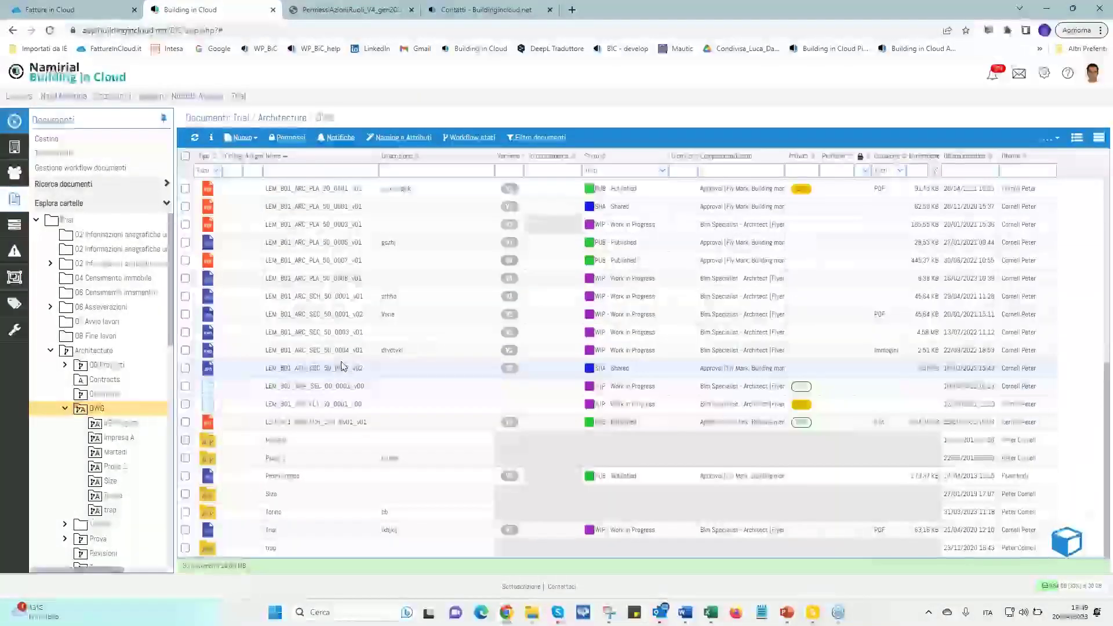
{"action": "left_click", "coordinate": [104, 352]}
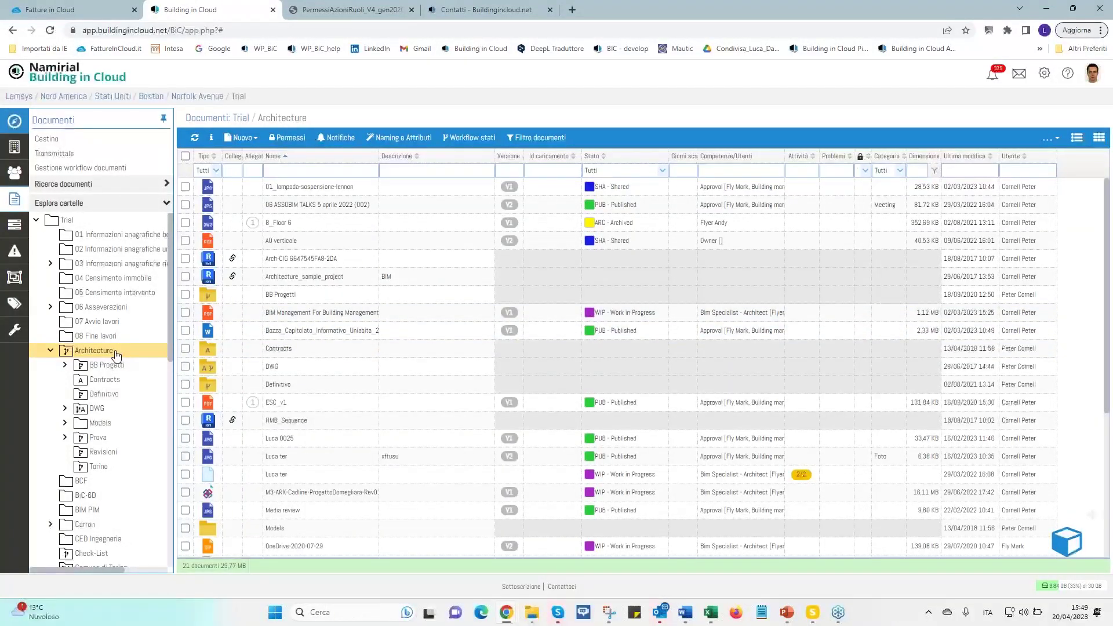
Open A0 verticale and copy the QR code image from its details
{"action": "double_click", "coordinate": [303, 243]}
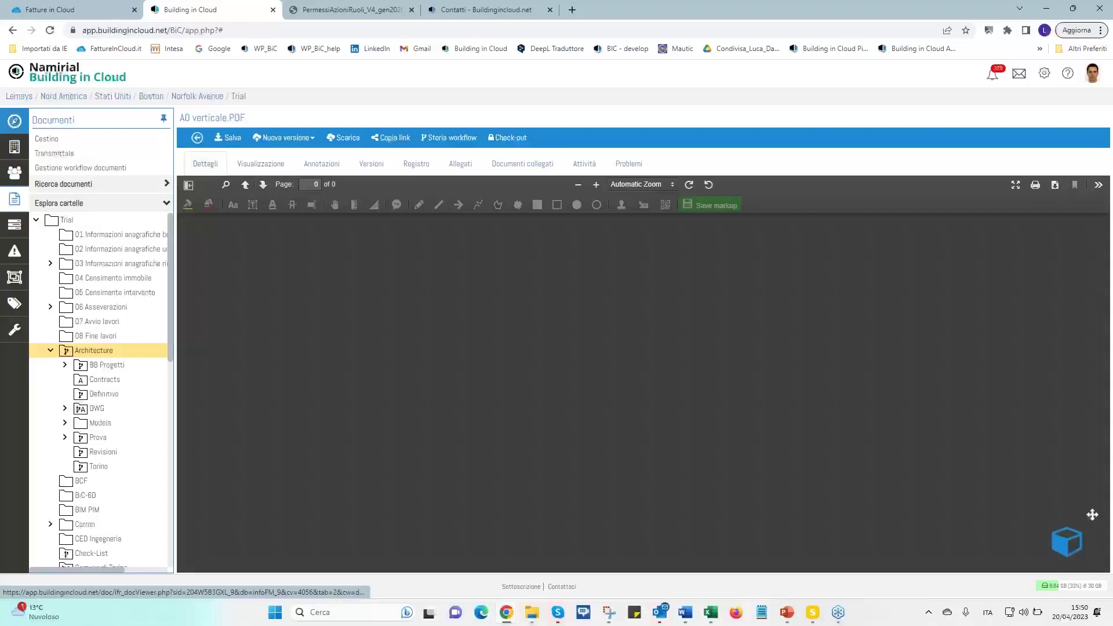
{"action": "left_click", "coordinate": [205, 164]}
{"action": "scroll", "coordinate": [740, 464], "scroll_direction": "down", "scroll_amount": 5}
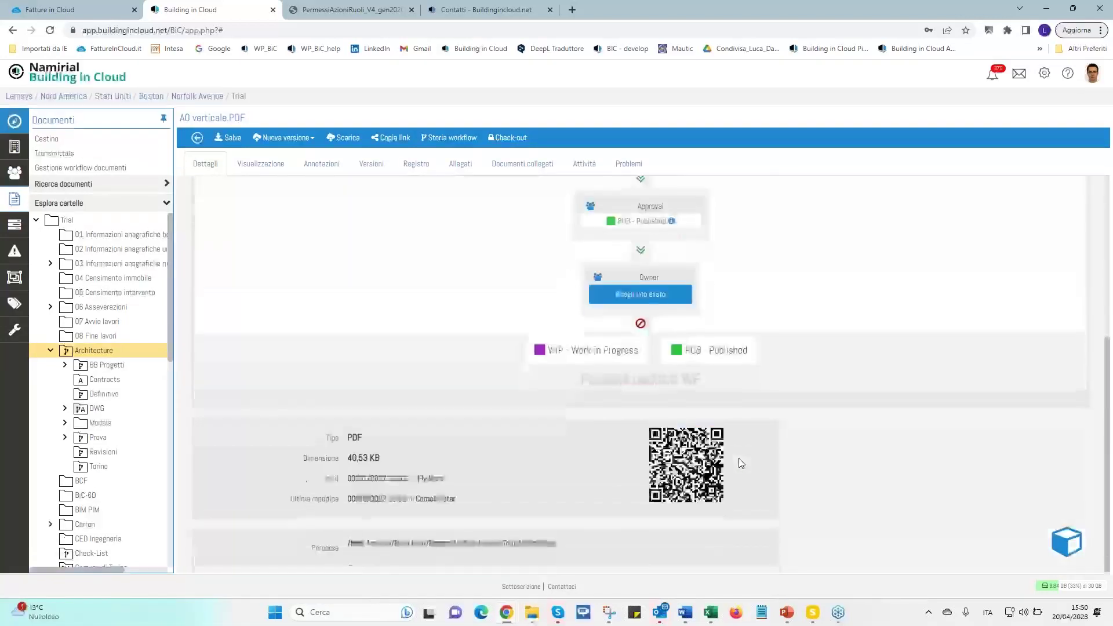
{"action": "right_click", "coordinate": [686, 462]}
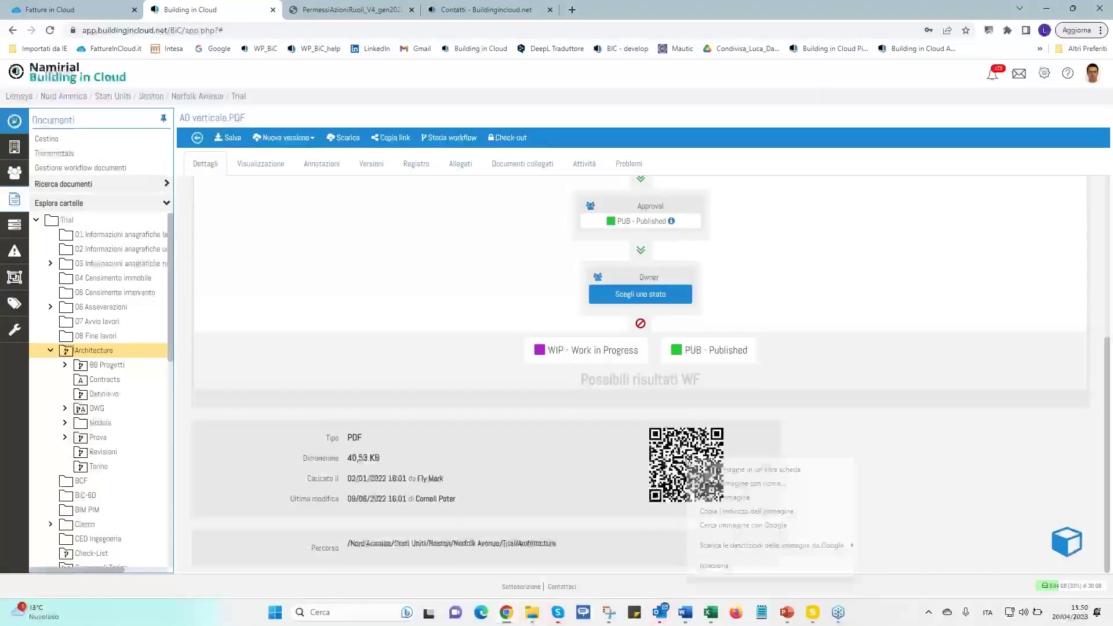
{"action": "left_click", "coordinate": [718, 497]}
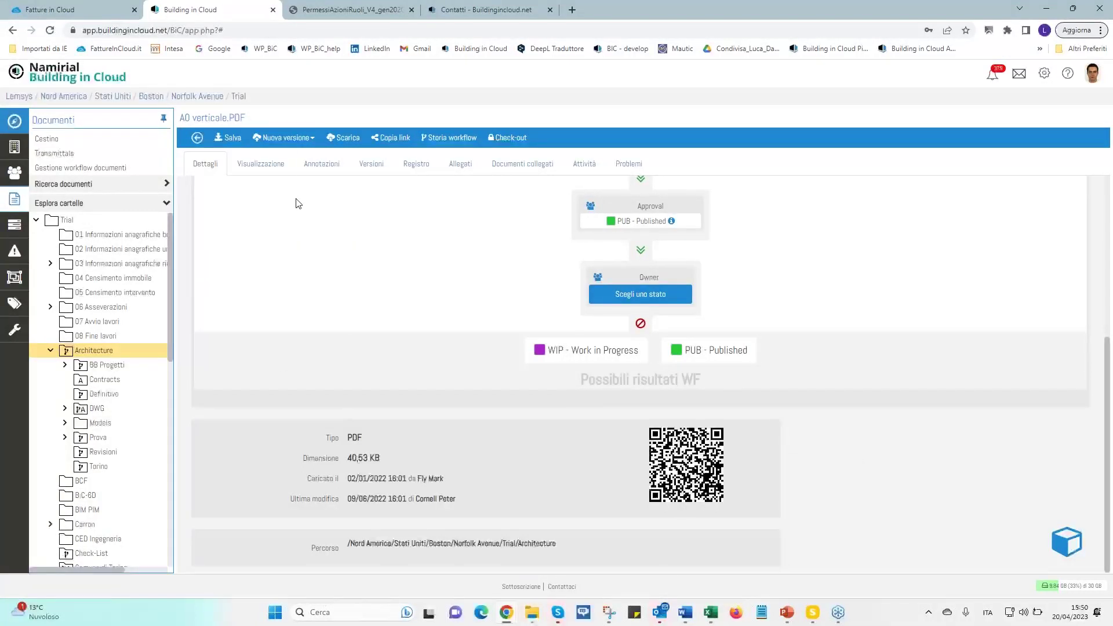
View the A0 verticale PDF page and look over it from top to bottom
{"action": "left_click", "coordinate": [269, 171]}
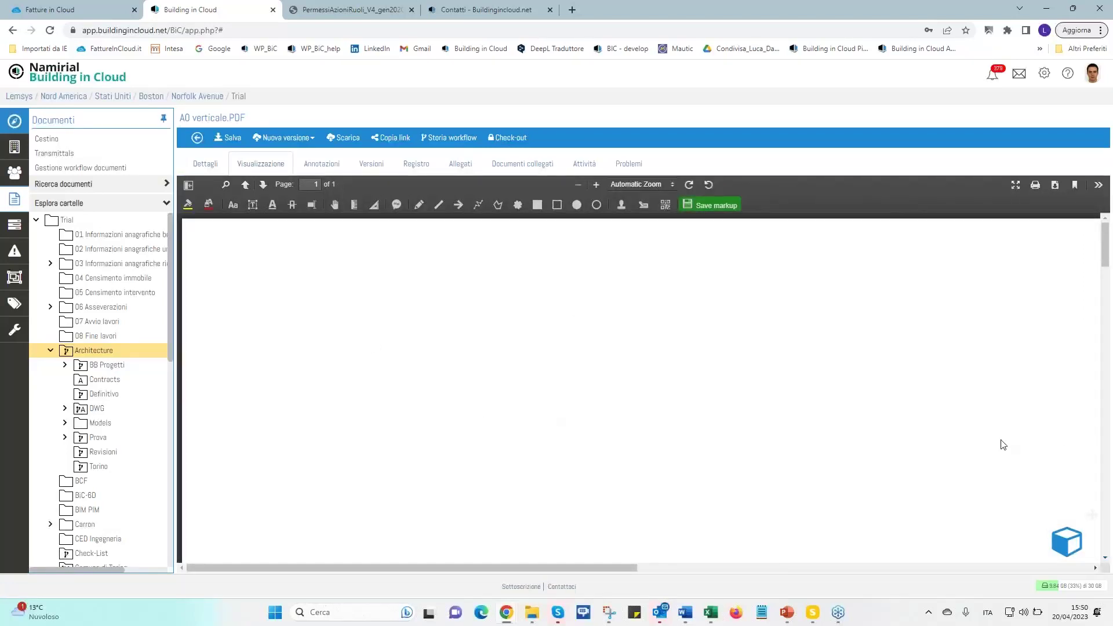
{"action": "scroll", "coordinate": [870, 422], "scroll_direction": "down", "scroll_amount": 5}
{"action": "scroll", "coordinate": [870, 422], "scroll_direction": "down", "scroll_amount": 10}
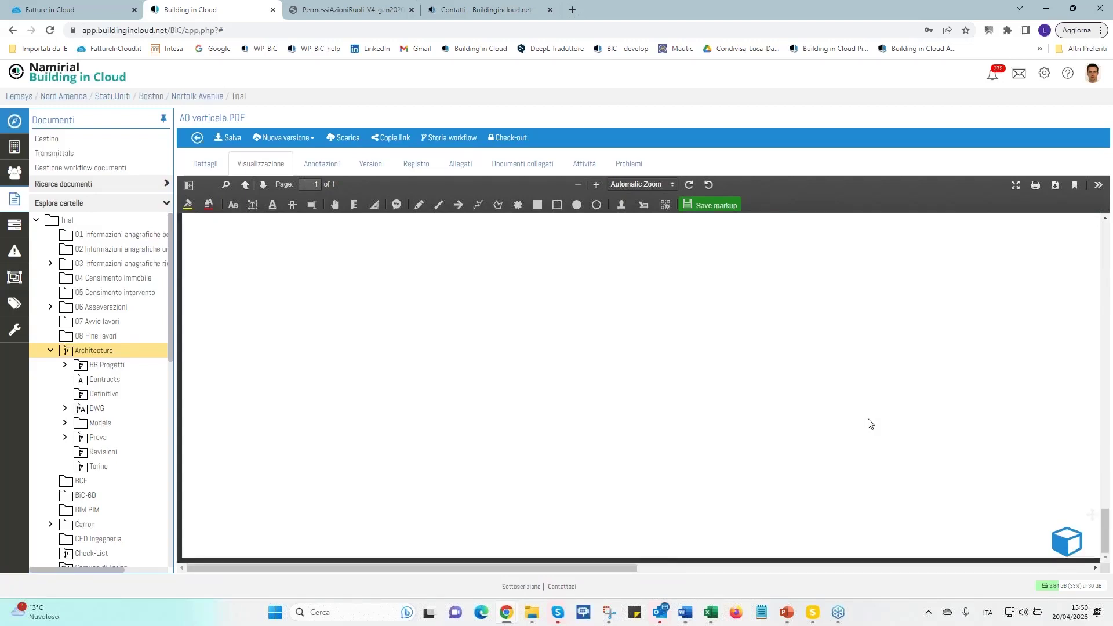
{"action": "scroll", "coordinate": [870, 420], "scroll_direction": "up", "scroll_amount": 10}
{"action": "scroll", "coordinate": [835, 415], "scroll_direction": "up", "scroll_amount": 5}
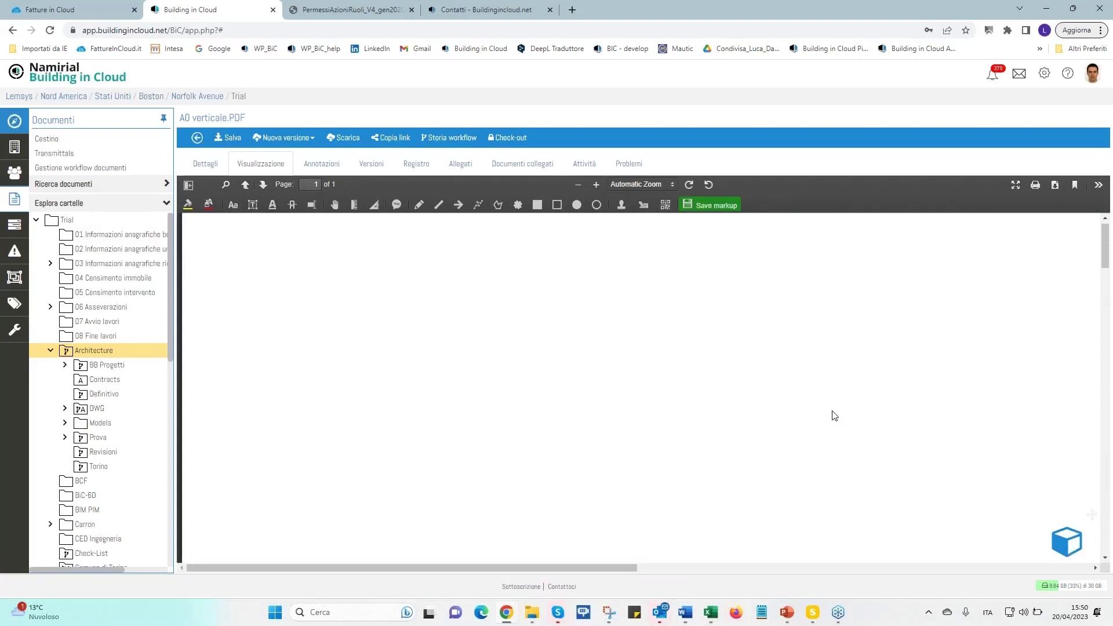
Open ESC_v1 from the Architecture folder and place a "Nuova versione documento" QR code beside the page's "esc19 monday" heading
{"action": "left_click", "coordinate": [98, 350]}
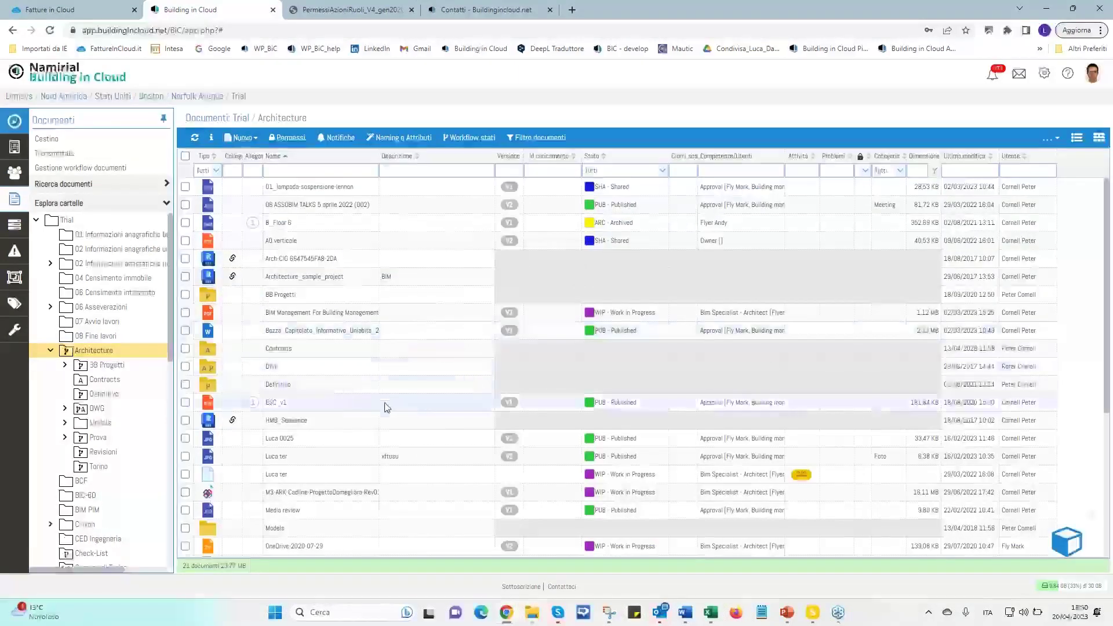
{"action": "double_click", "coordinate": [335, 402]}
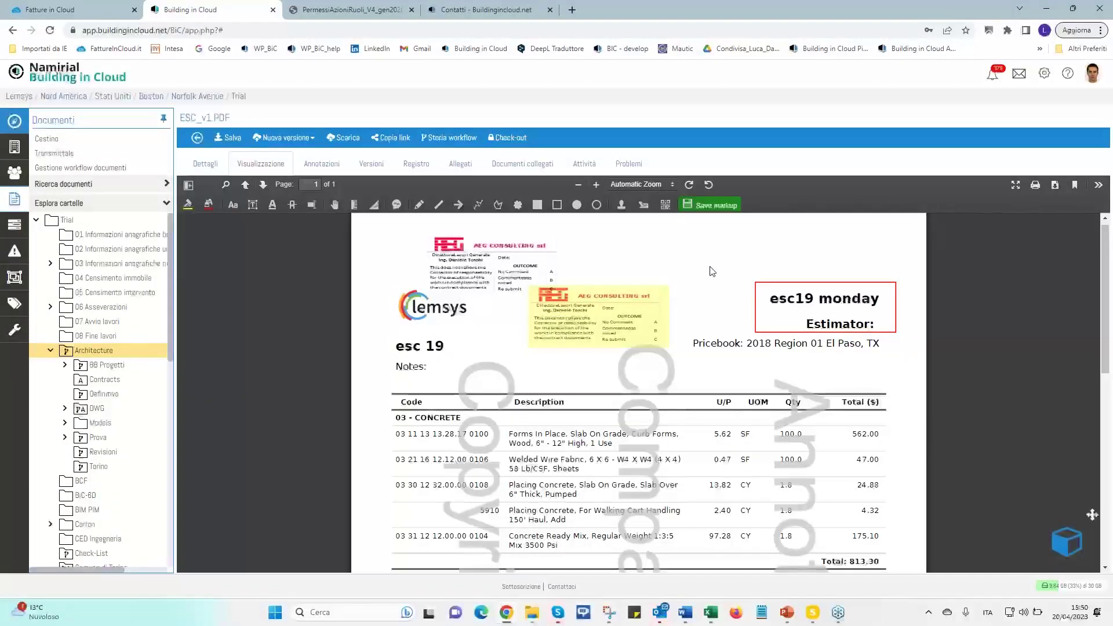
{"action": "left_click", "coordinate": [666, 205]}
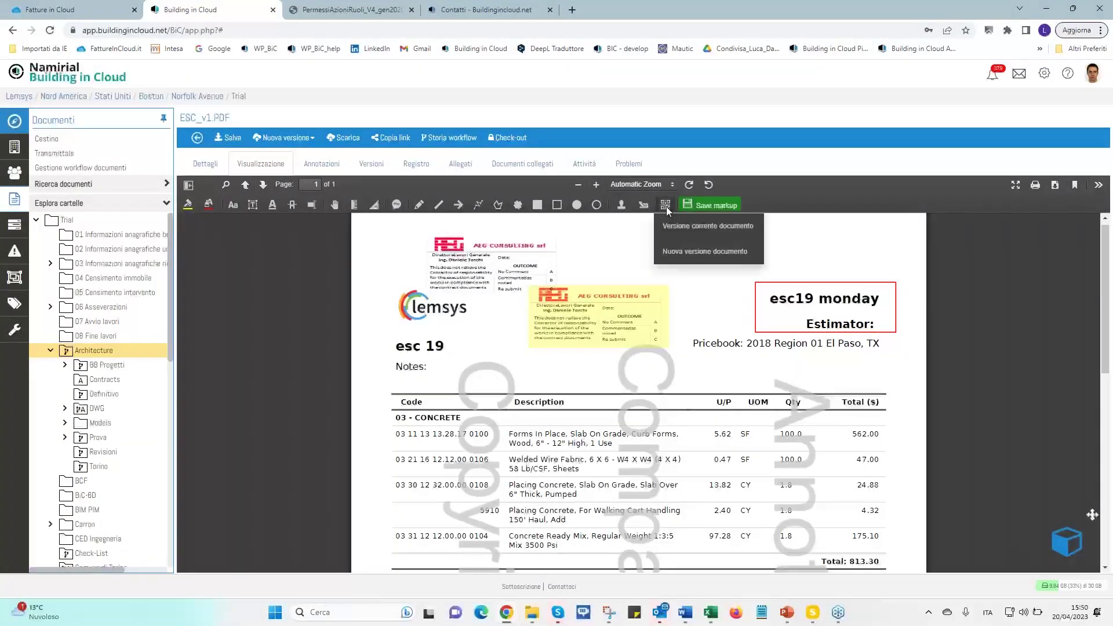
{"action": "left_click", "coordinate": [685, 257]}
{"action": "left_click", "coordinate": [698, 243]}
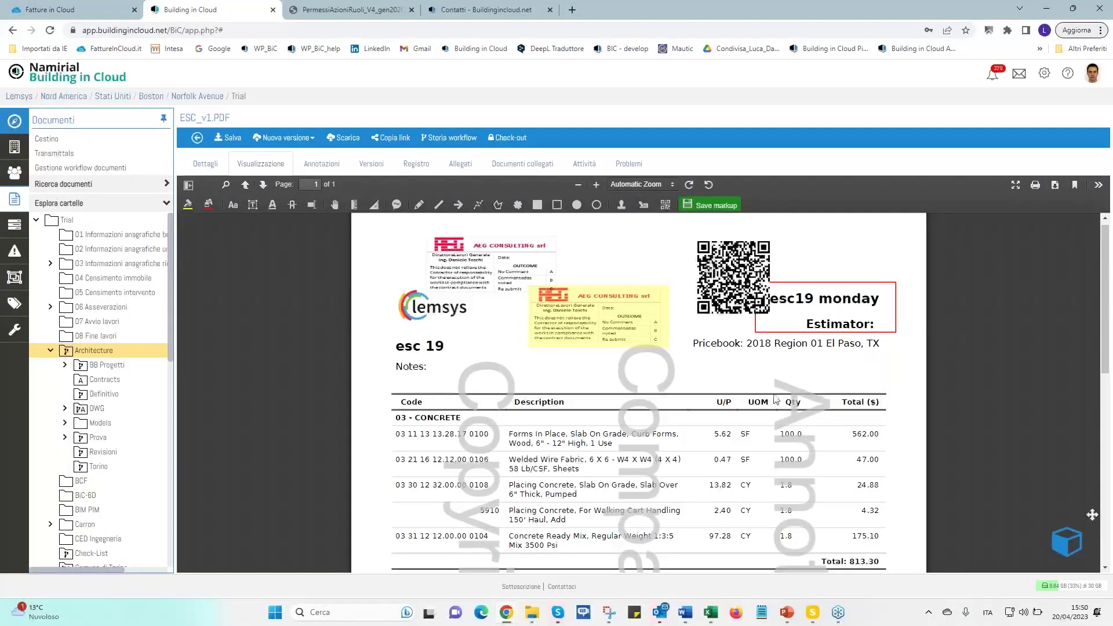
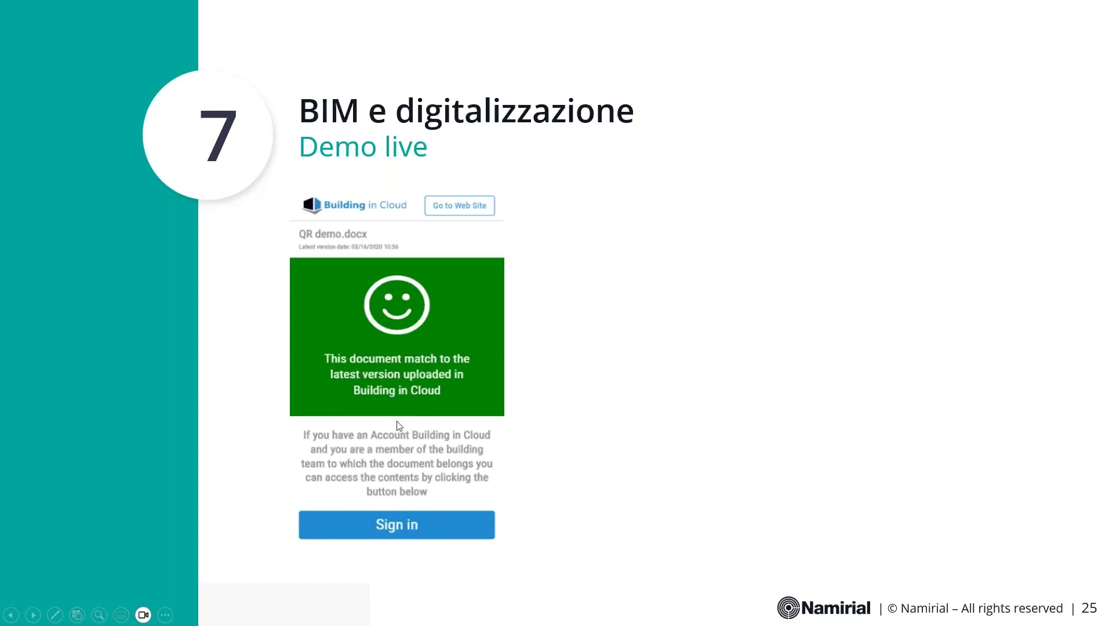
Reveal the second QR verification example on the presentation slide, and switch back to Building in Cloud in Chrome
{"action": "left_click", "coordinate": [582, 385]}
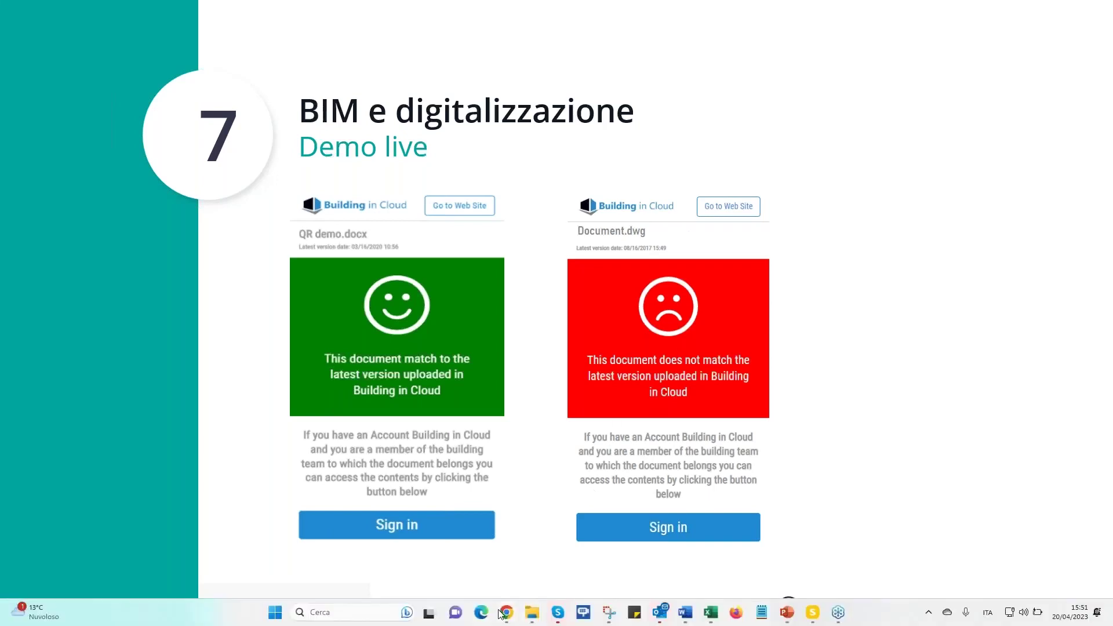
{"action": "mouse_move", "coordinate": [506, 612]}
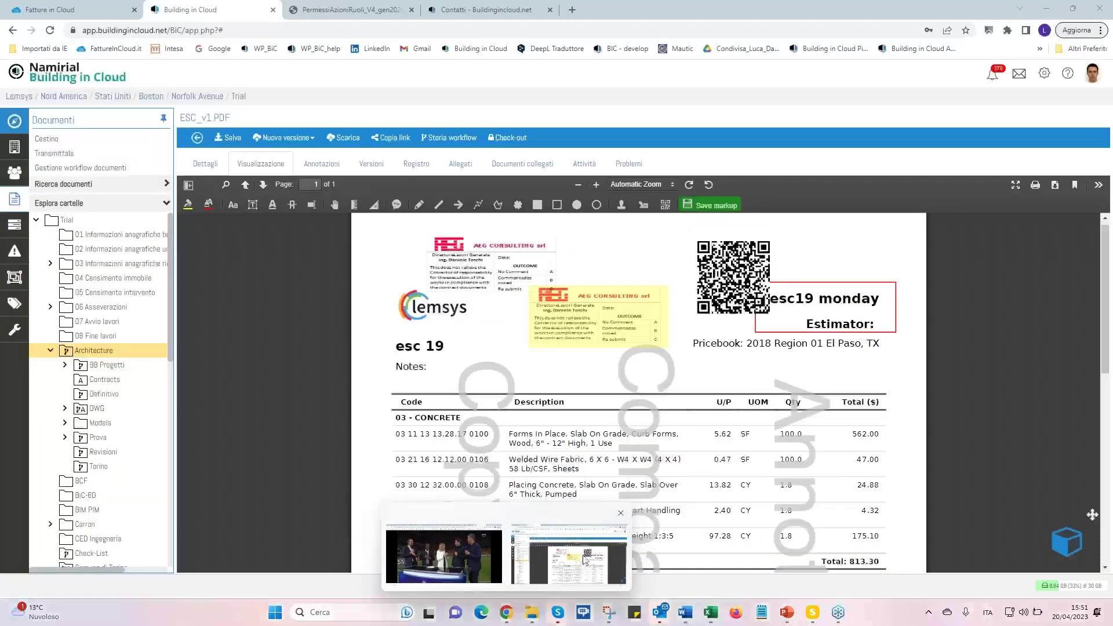
{"action": "left_click", "coordinate": [576, 567]}
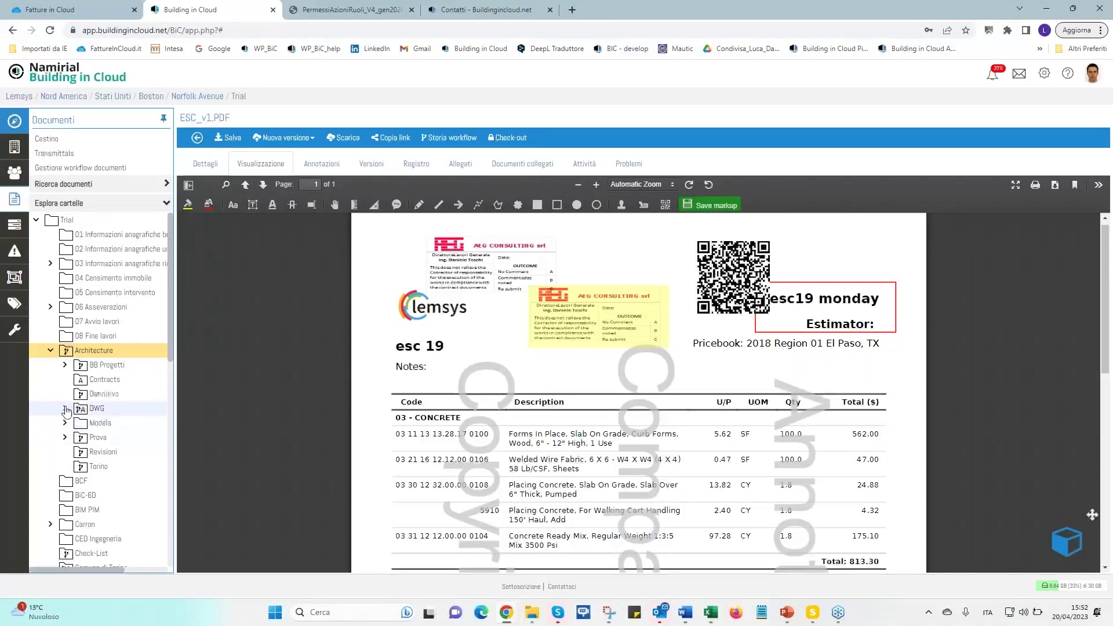
Open B01_INT_0003_v01 from Architecture's DWG subfolder and look over the floor plan
{"action": "left_click", "coordinate": [97, 409]}
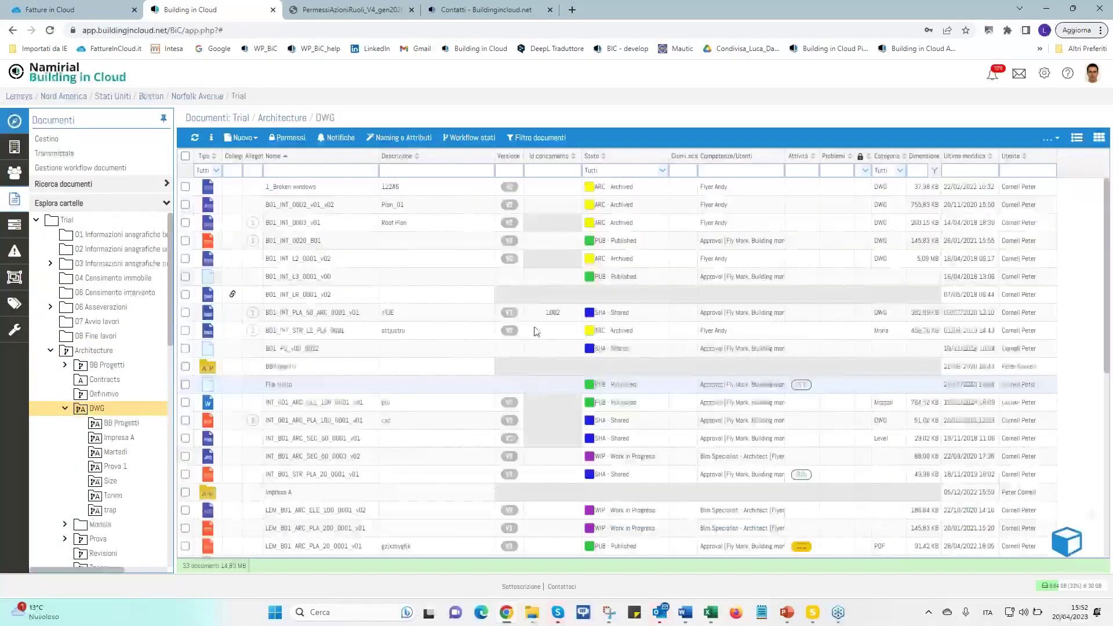
{"action": "double_click", "coordinate": [302, 224]}
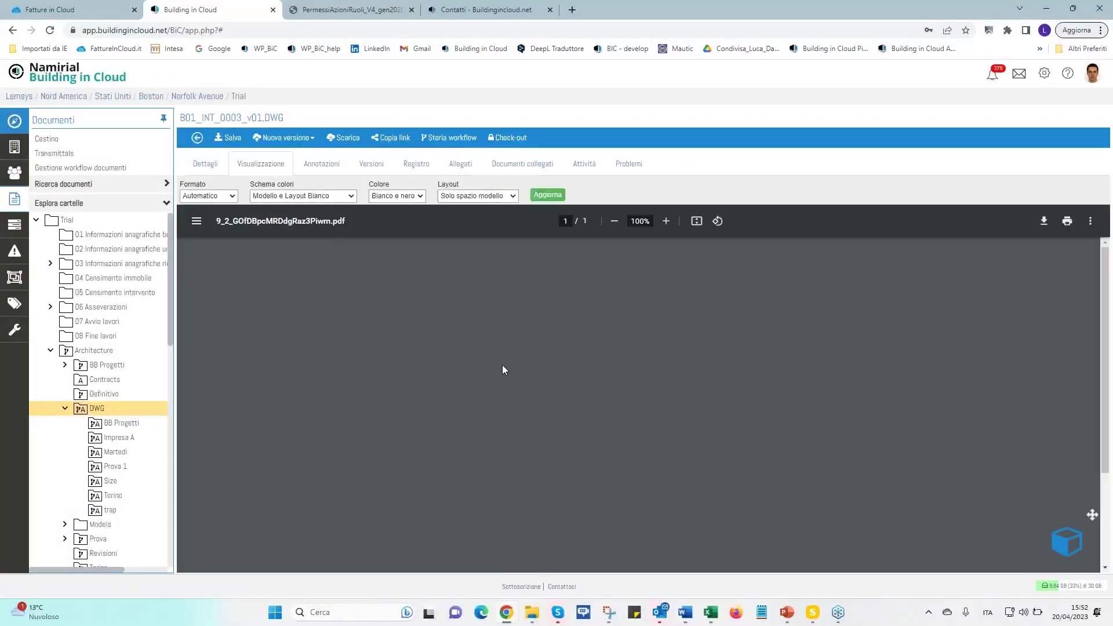
{"action": "scroll", "coordinate": [503, 374], "scroll_direction": "down", "scroll_amount": 5}
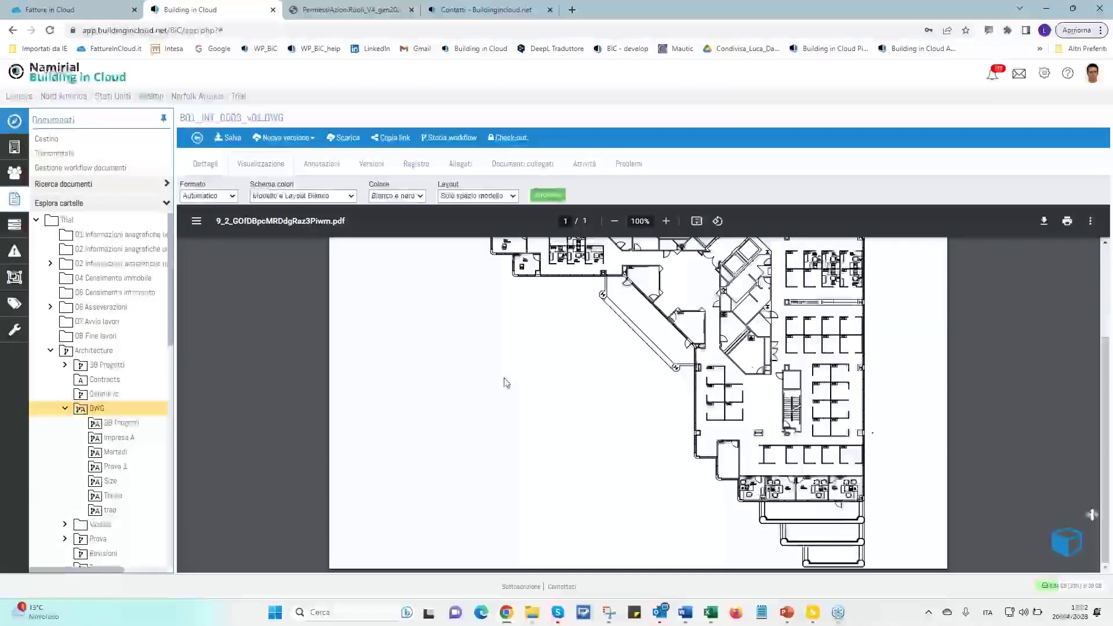
{"action": "scroll", "coordinate": [505, 382], "scroll_direction": "up", "scroll_amount": 3}
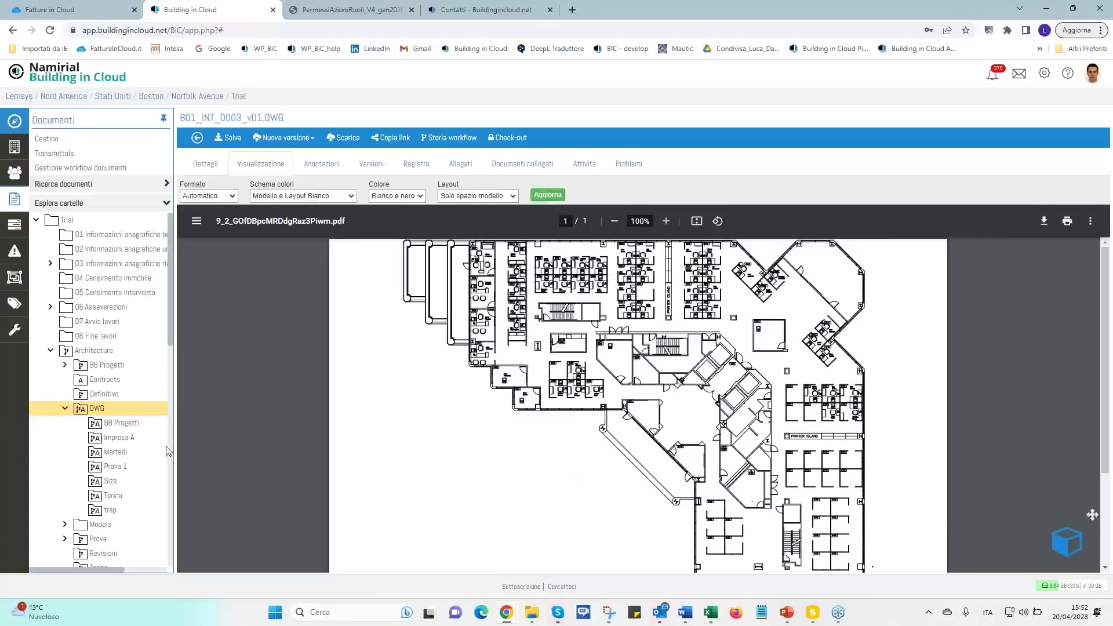
Open Pianta Via Brunico terzo piano from the Architecture folder and view its floor plan at 170%
{"action": "left_click", "coordinate": [97, 350]}
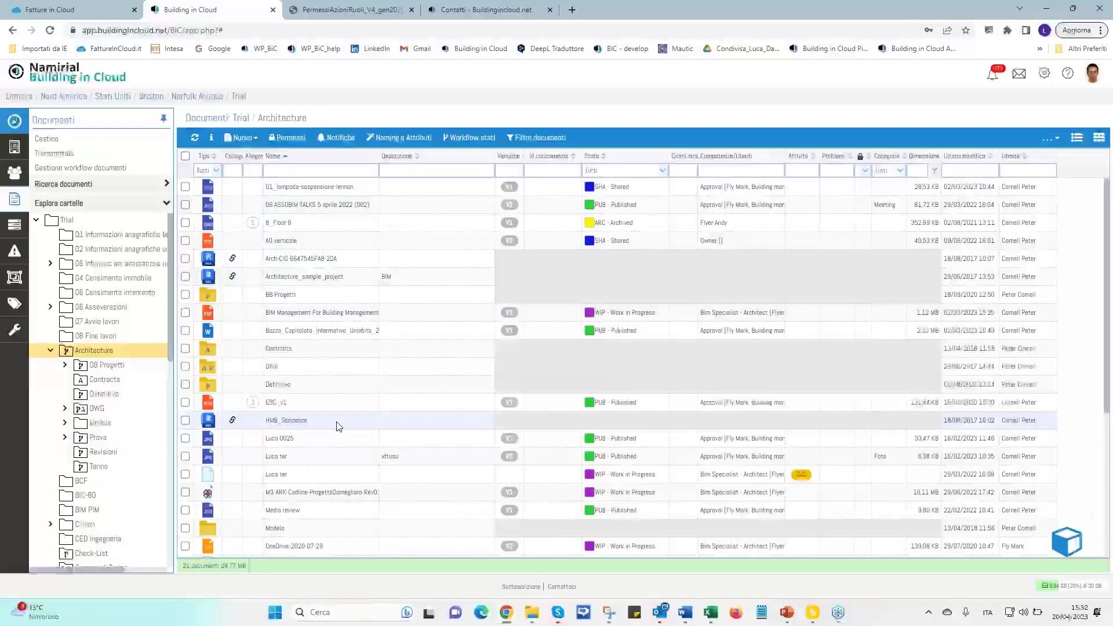
{"action": "scroll", "coordinate": [336, 426], "scroll_direction": "down", "scroll_amount": 2}
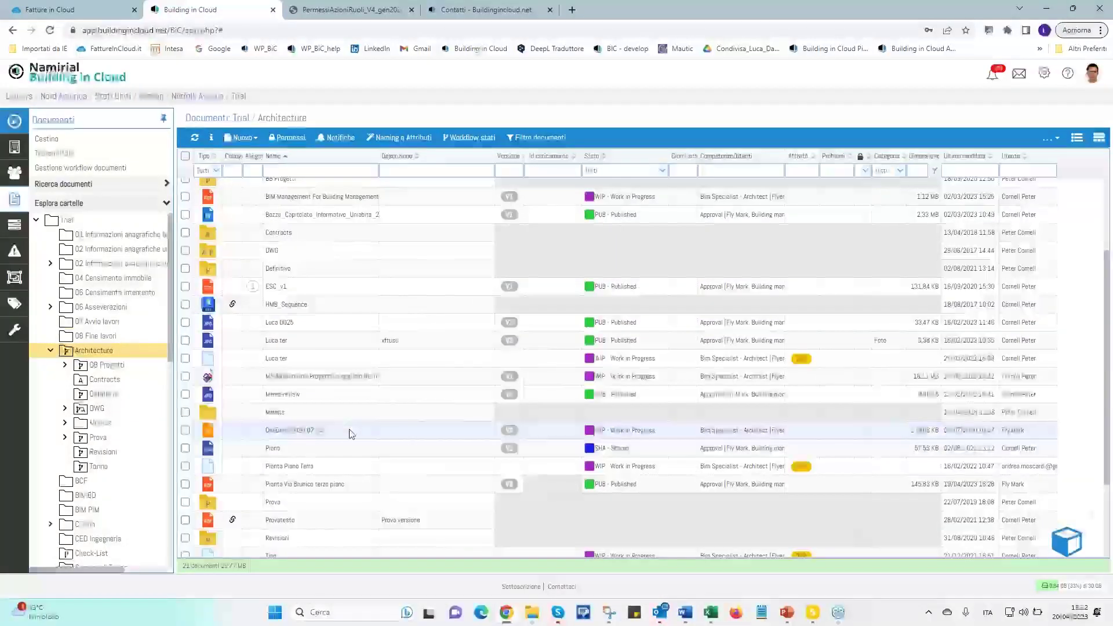
{"action": "left_click", "coordinate": [349, 489]}
{"action": "double_click", "coordinate": [348, 490]}
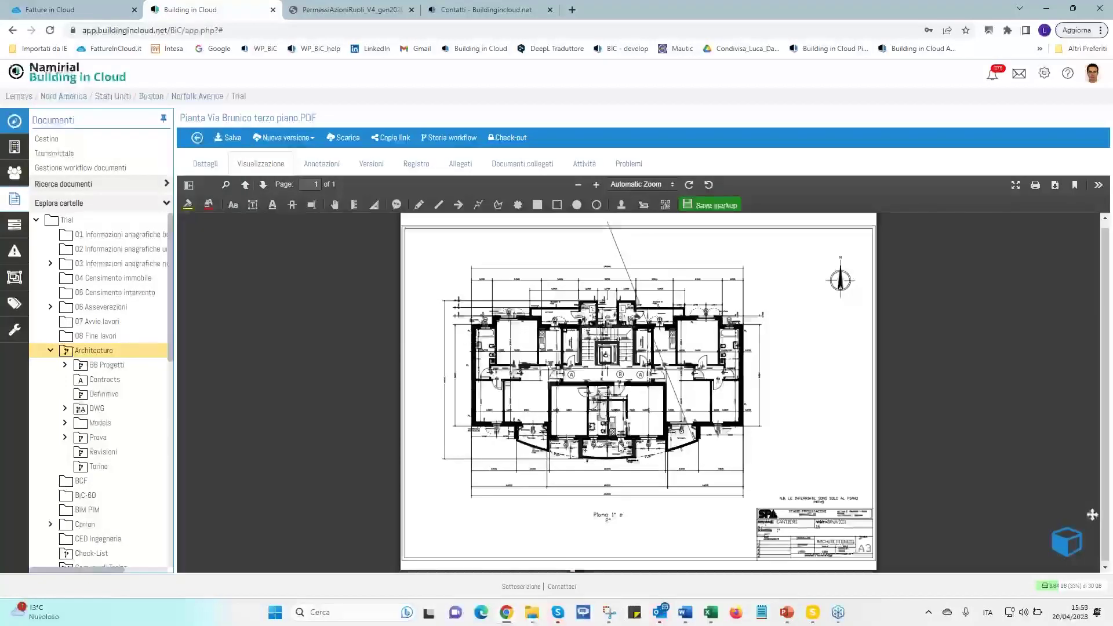
{"action": "scroll", "coordinate": [572, 442], "scroll_direction": "up", "scroll_amount": 3, "text": "ctrl"}
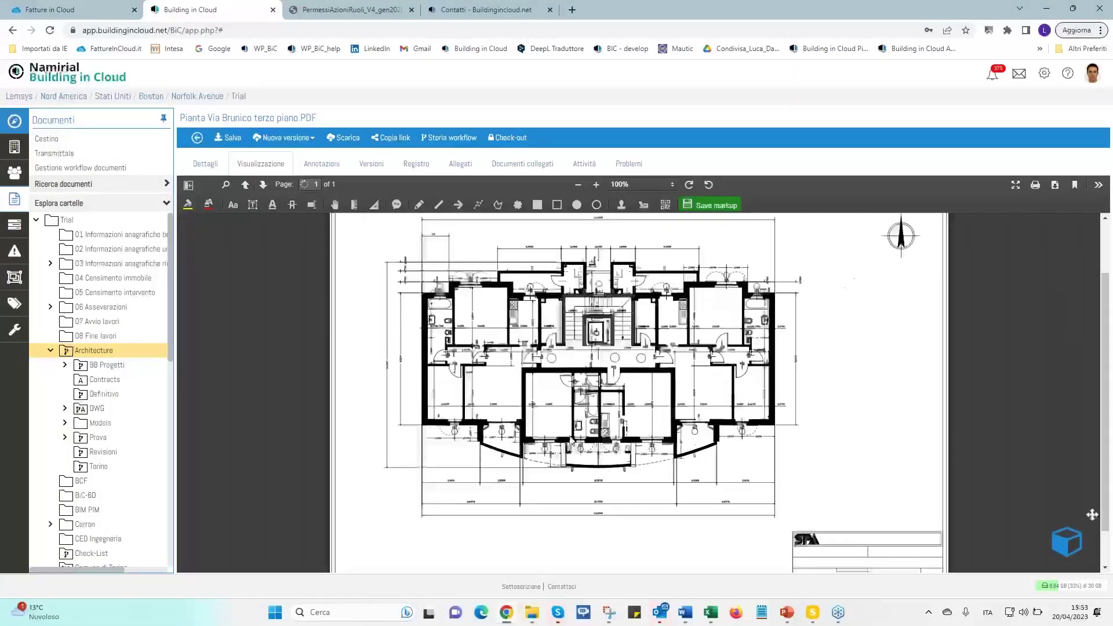
{"action": "scroll", "coordinate": [572, 442], "scroll_direction": "up", "scroll_amount": 3, "text": "ctrl"}
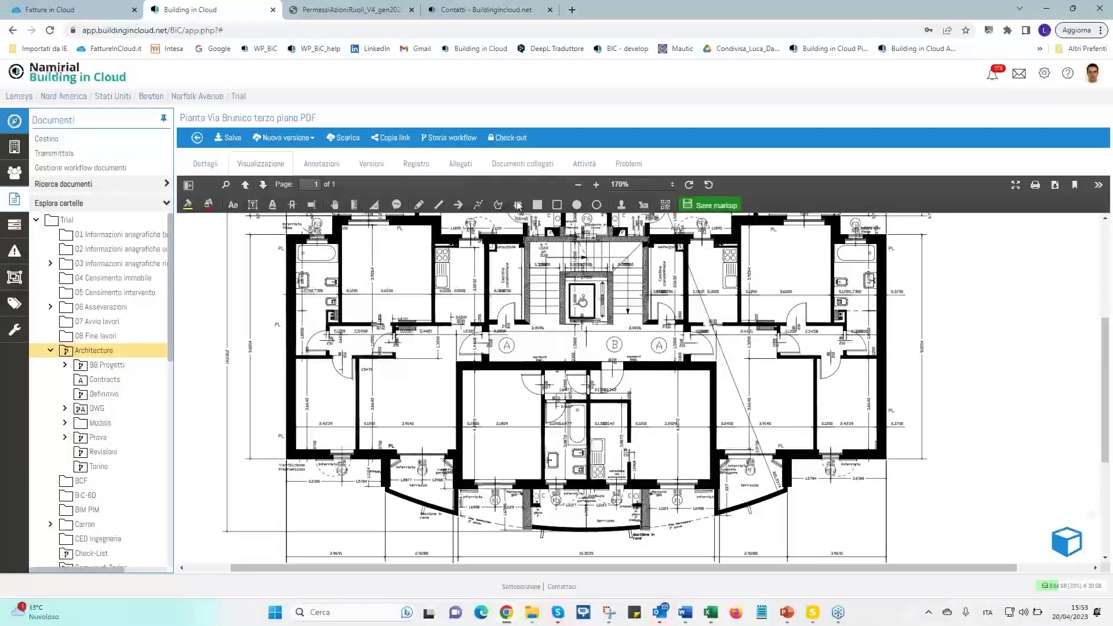
Draw a revision cloud in the plan's lower-left living room and add the text note "da cambiare" over it
{"action": "left_click", "coordinate": [517, 206]}
{"action": "mouse_move", "coordinate": [391, 417]}
{"action": "left_mouse_down"}
{"action": "mouse_move", "coordinate": [398, 406]}
{"action": "mouse_move", "coordinate": [424, 423]}
{"action": "mouse_move", "coordinate": [415, 427]}
{"action": "mouse_move", "coordinate": [534, 409]}
{"action": "mouse_move", "coordinate": [447, 406]}
{"action": "left_mouse_up"}
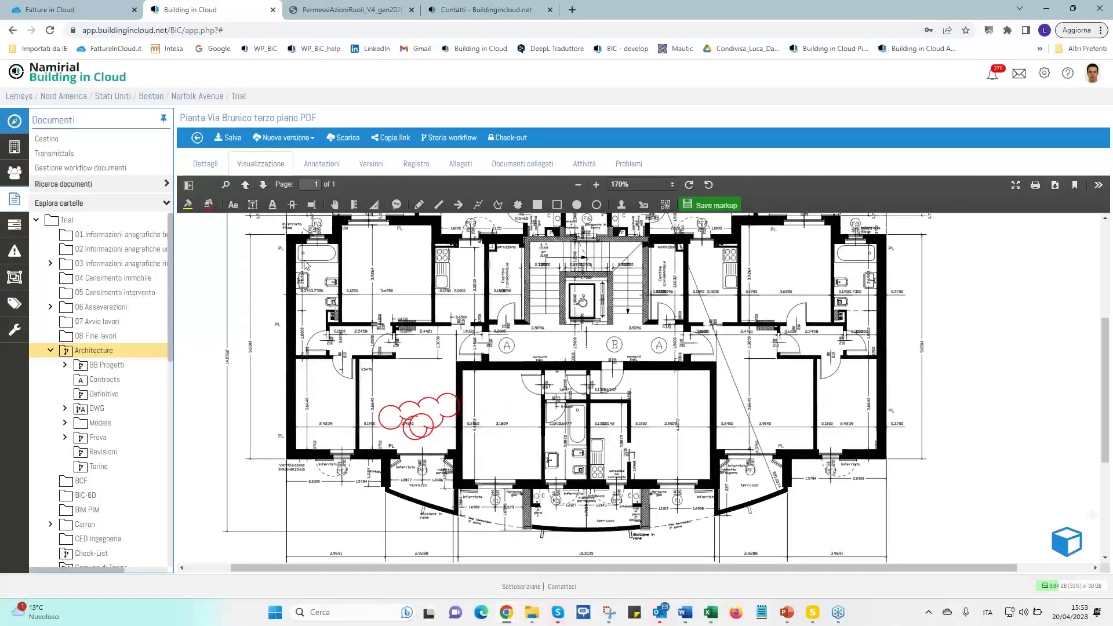
{"action": "left_click", "coordinate": [233, 205]}
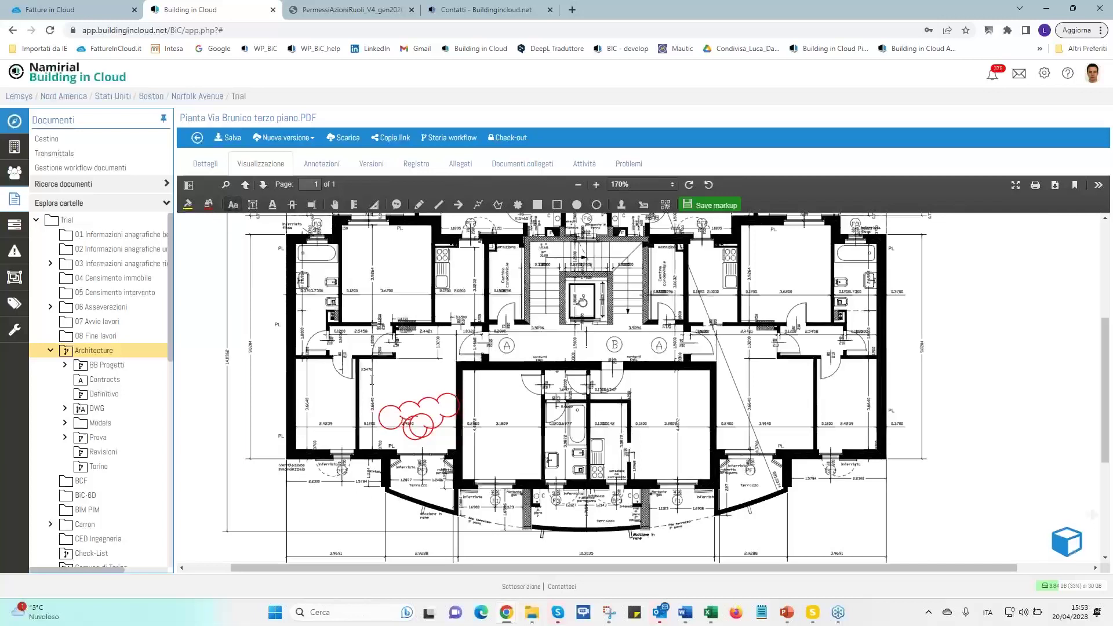
{"action": "left_click", "coordinate": [394, 399]}
{"action": "type", "text": "da ca"}
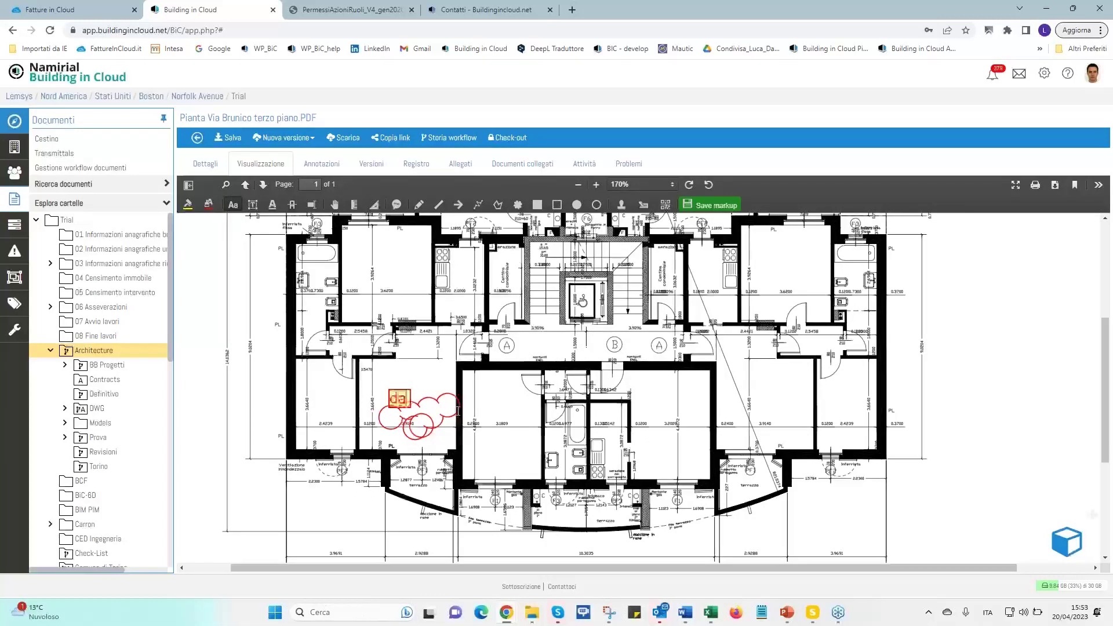
{"action": "type", "text": "mbiare"}
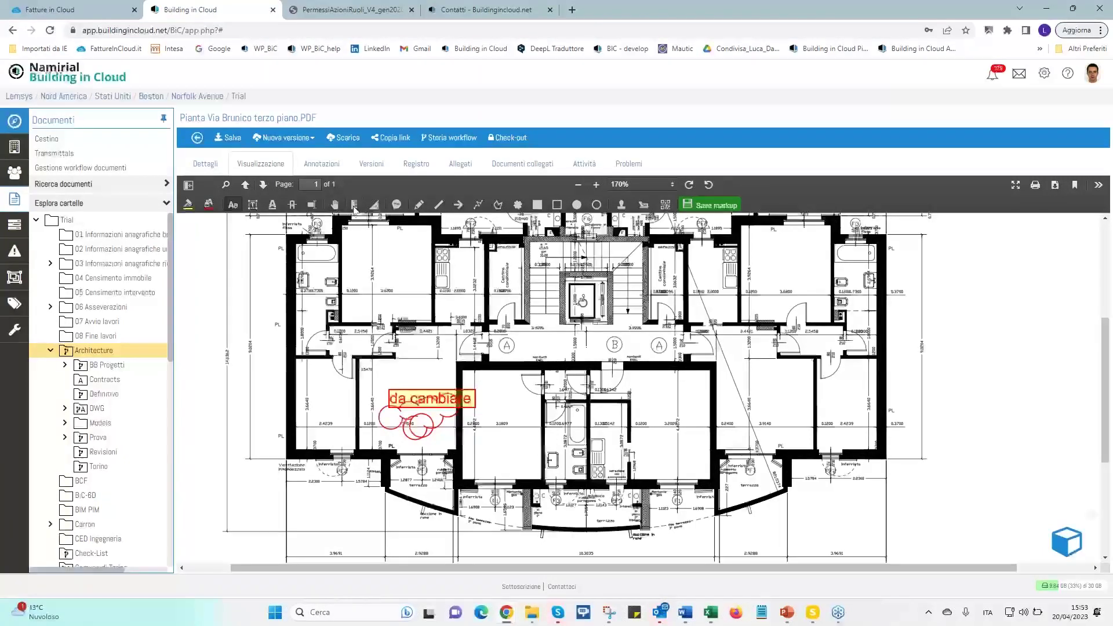
Try to measure the distance across the upper-left room of the floor plan between its side walls
{"action": "left_click", "coordinate": [354, 205]}
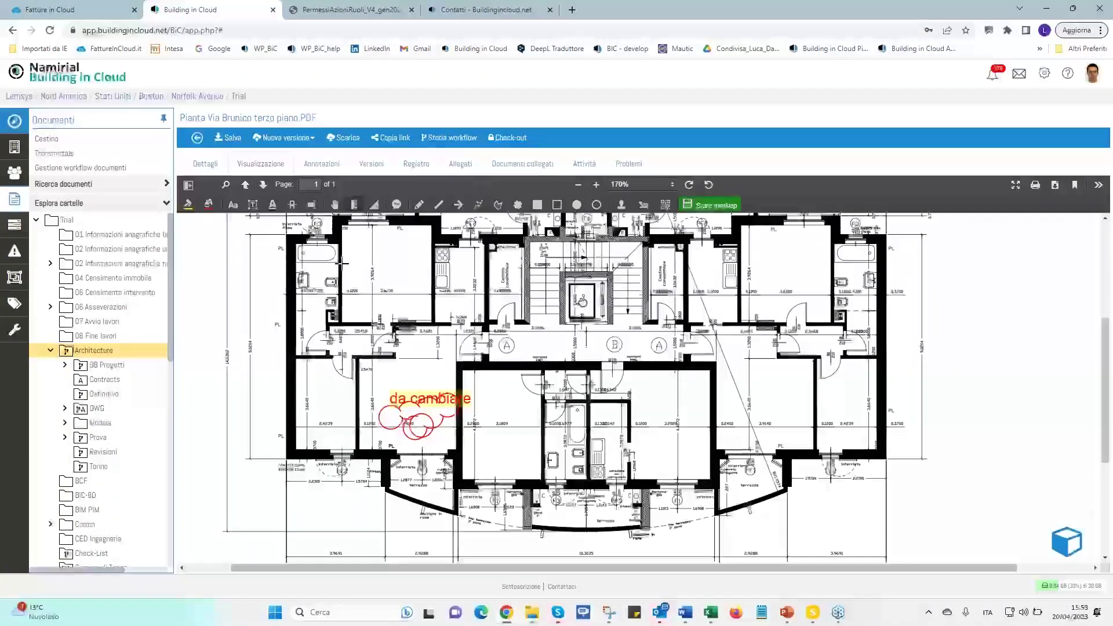
{"action": "left_click", "coordinate": [392, 260]}
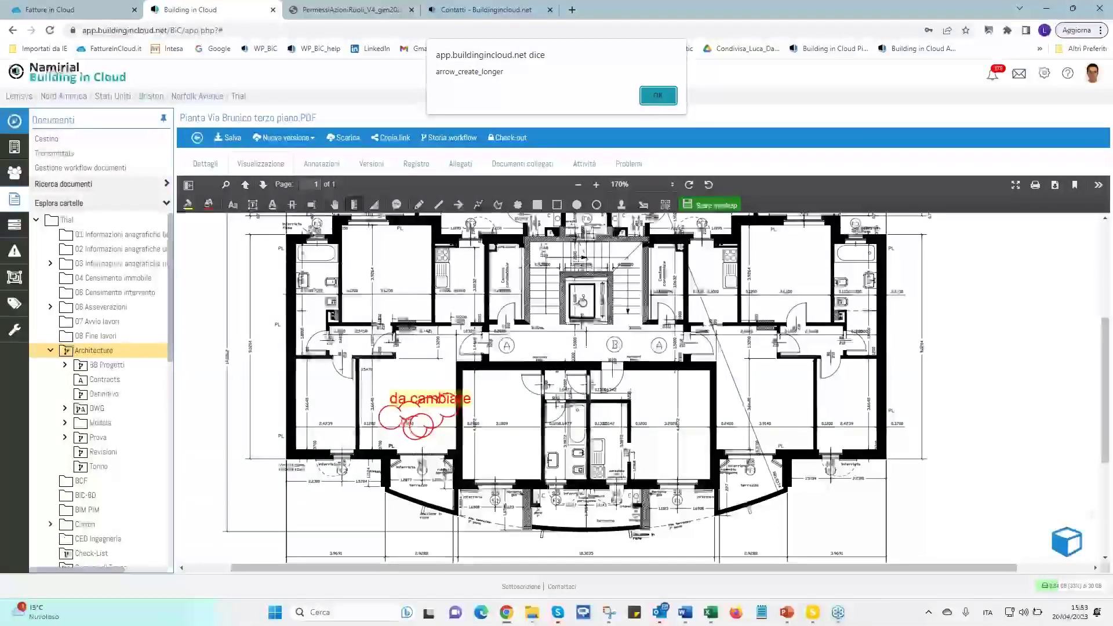
{"action": "left_click", "coordinate": [655, 97]}
{"action": "left_click", "coordinate": [346, 270]}
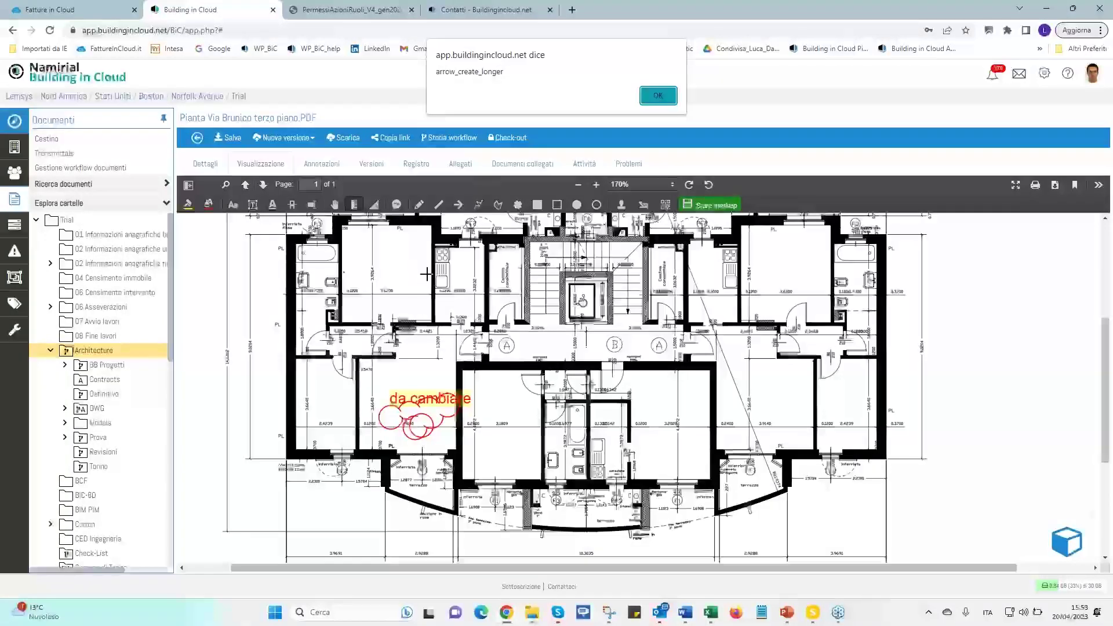
{"action": "left_click", "coordinate": [658, 95]}
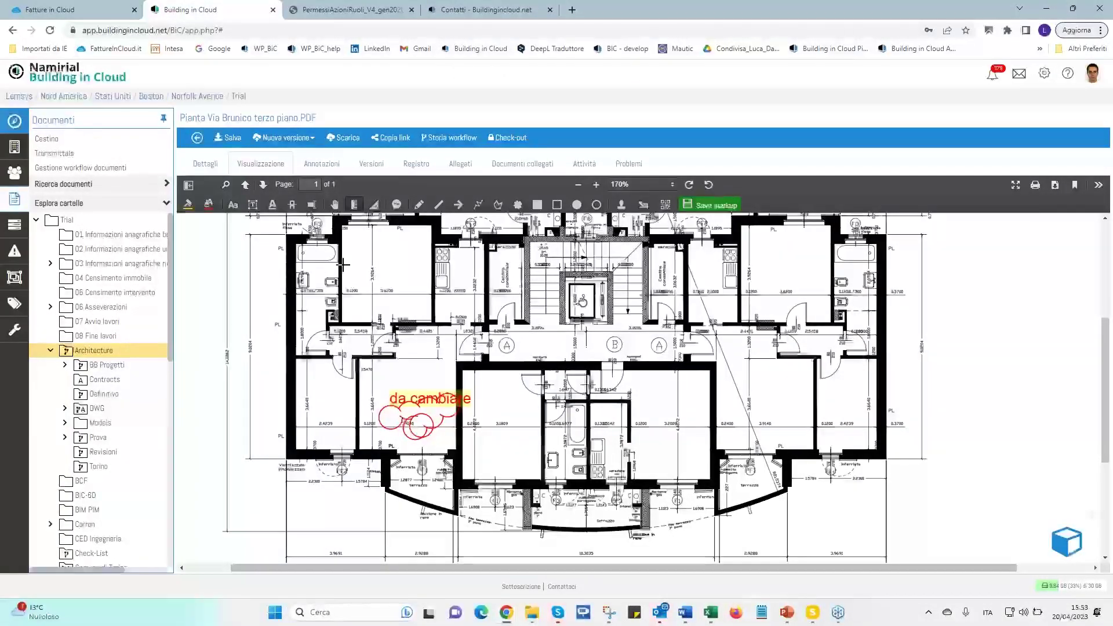
{"action": "left_click", "coordinate": [384, 261]}
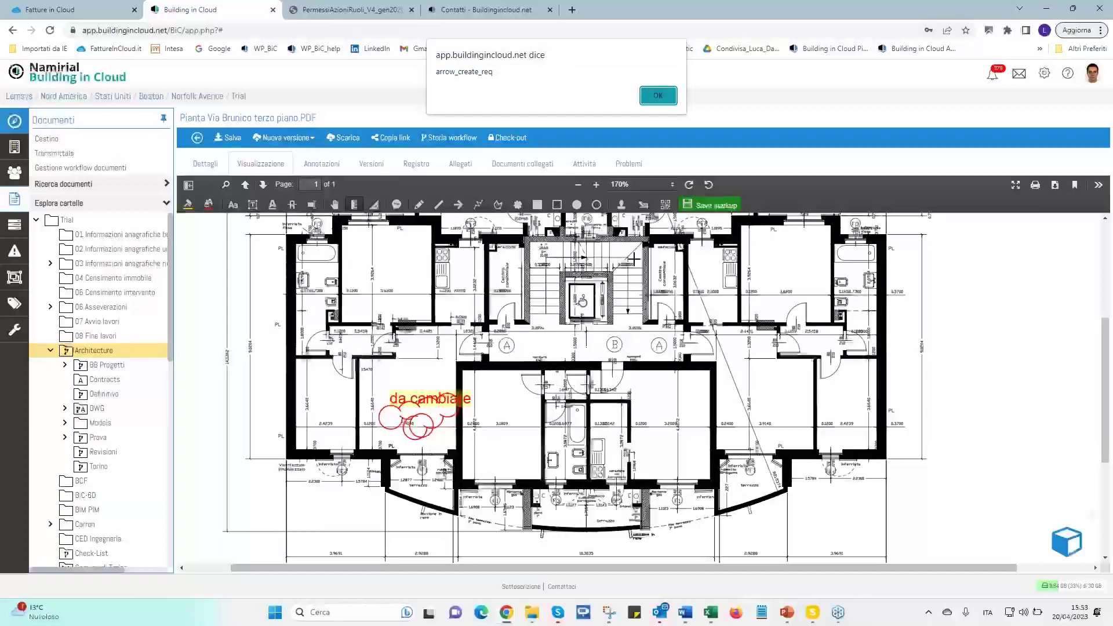
{"action": "left_click", "coordinate": [659, 96]}
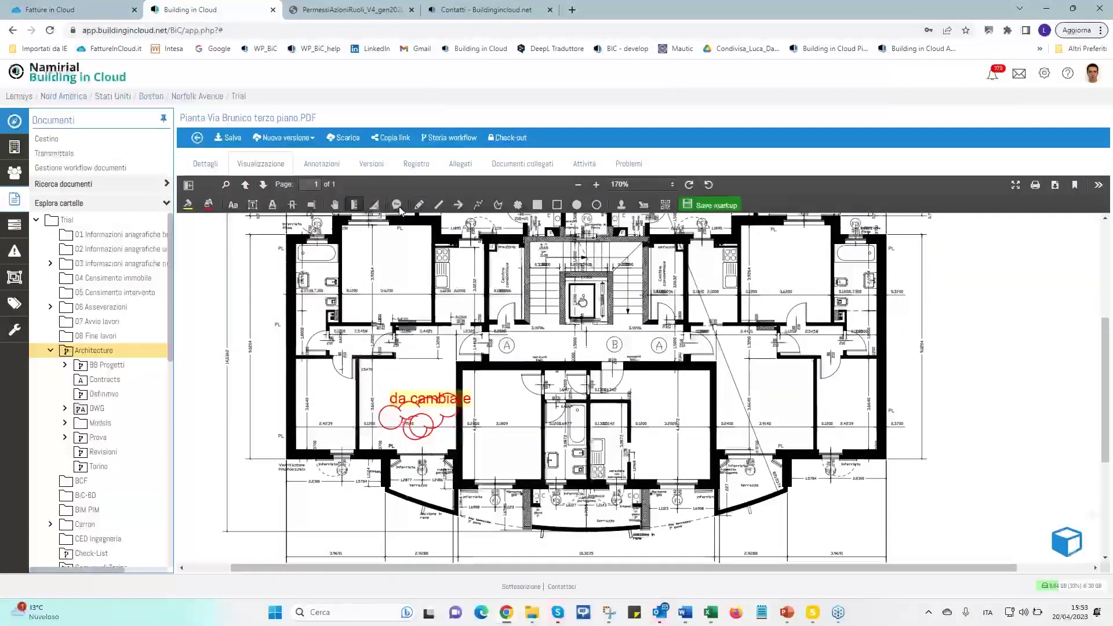
Add a filled yellow ellipse below the stairwell landing and insert a QR code for the document's new version in the plan
{"action": "left_click", "coordinate": [578, 207]}
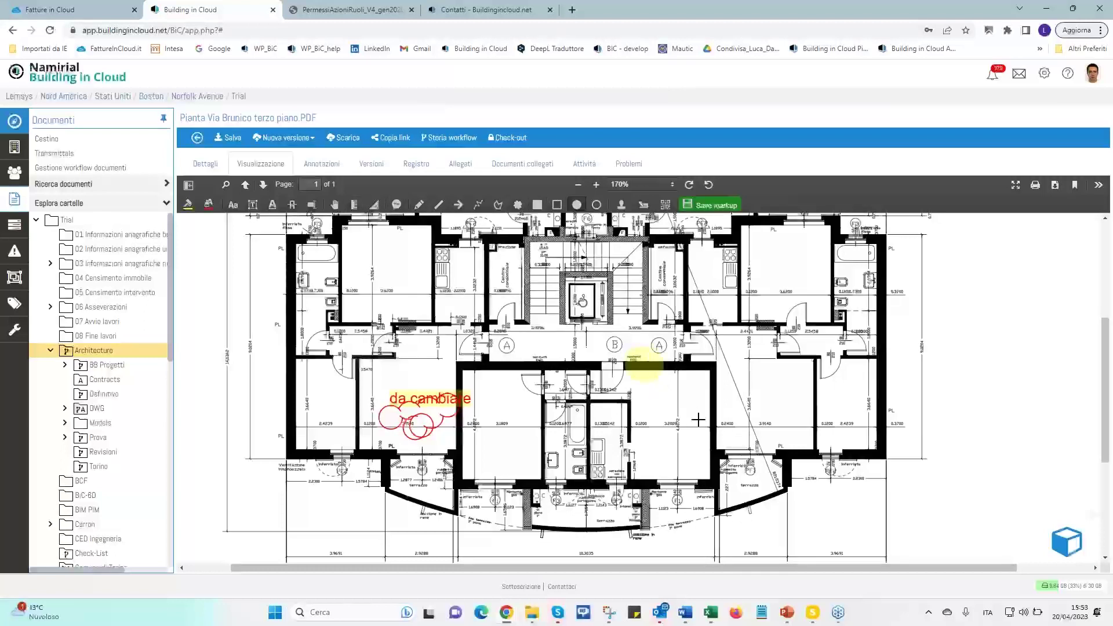
{"action": "left_click", "coordinate": [665, 205]}
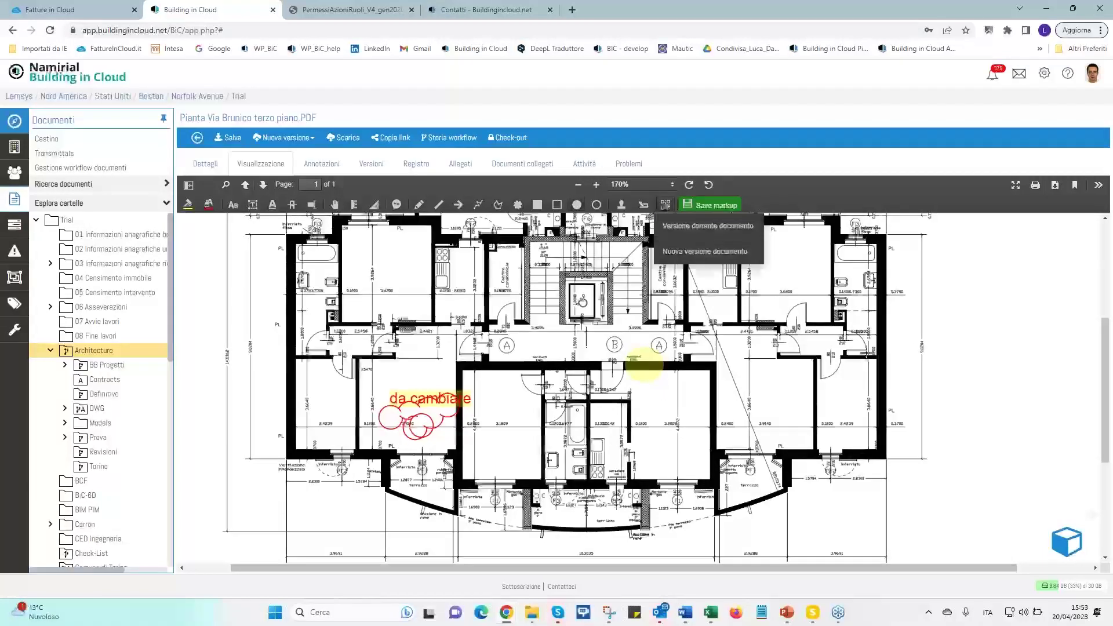
{"action": "left_click", "coordinate": [713, 253]}
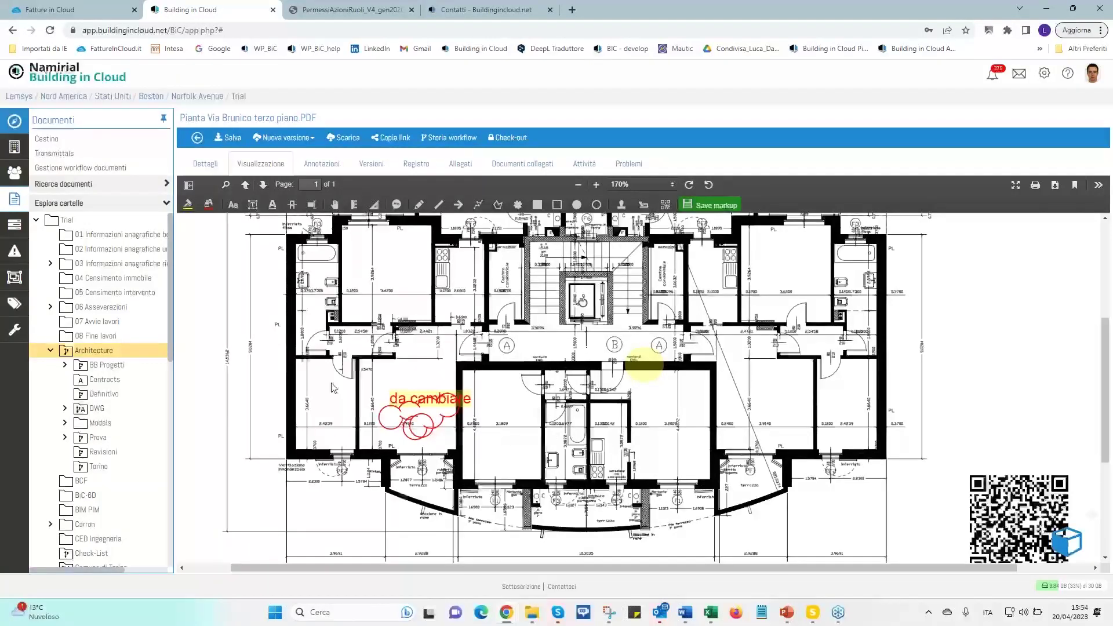
Open the Arboleda model from Architecture's Models subfolder and look at the tower from different angles
{"action": "left_click", "coordinate": [97, 351]}
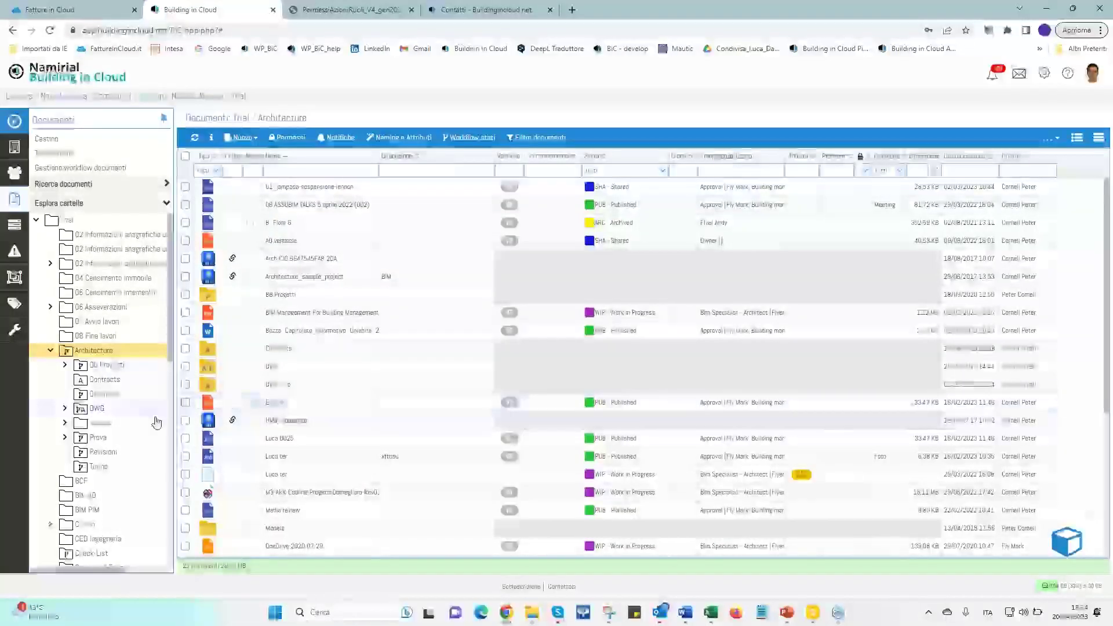
{"action": "left_click", "coordinate": [110, 427]}
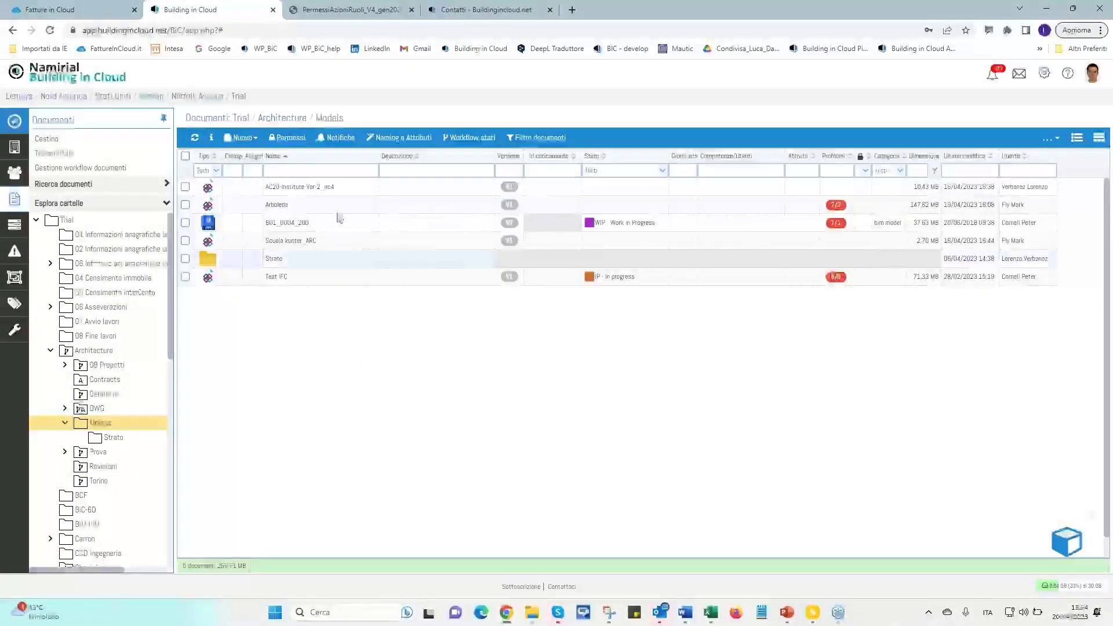
{"action": "double_click", "coordinate": [287, 206]}
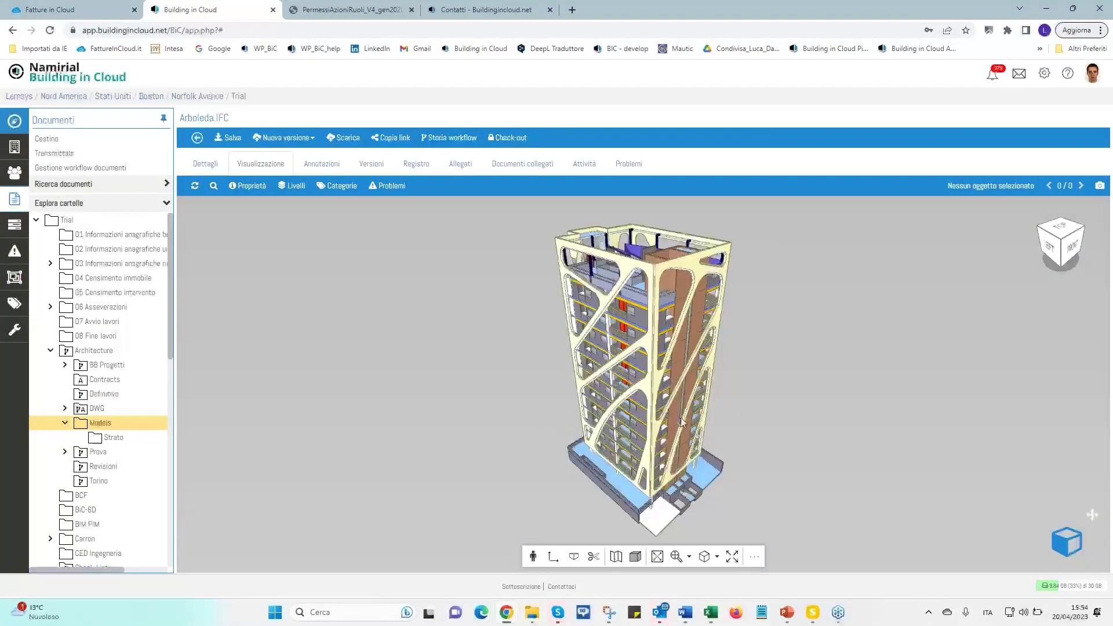
{"action": "left_click_drag", "start_coordinate": [670, 415], "coordinate": [799, 330]}
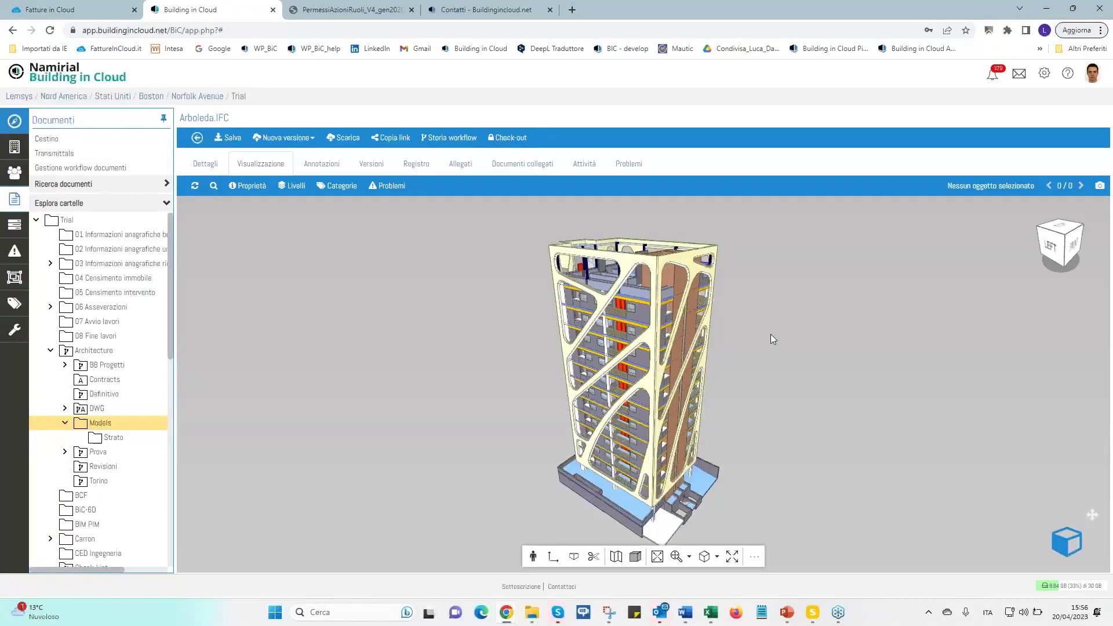
{"action": "scroll", "coordinate": [771, 333], "scroll_direction": "up", "scroll_amount": 5}
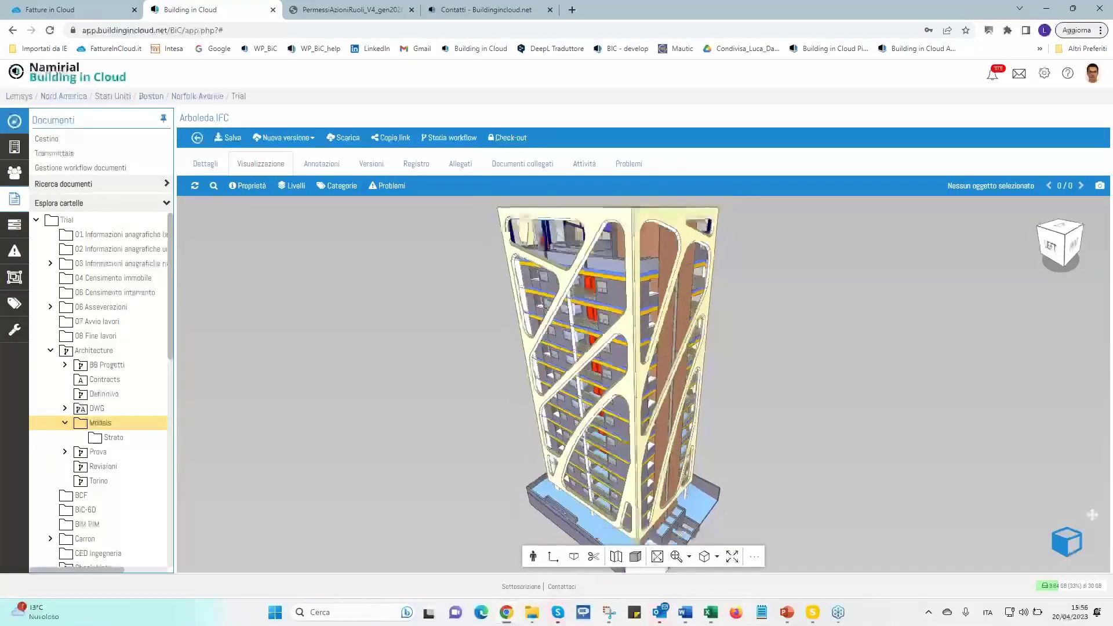
{"action": "scroll", "coordinate": [649, 371], "scroll_direction": "up", "scroll_amount": 3}
{"action": "left_click_drag", "start_coordinate": [649, 371], "coordinate": [724, 348]}
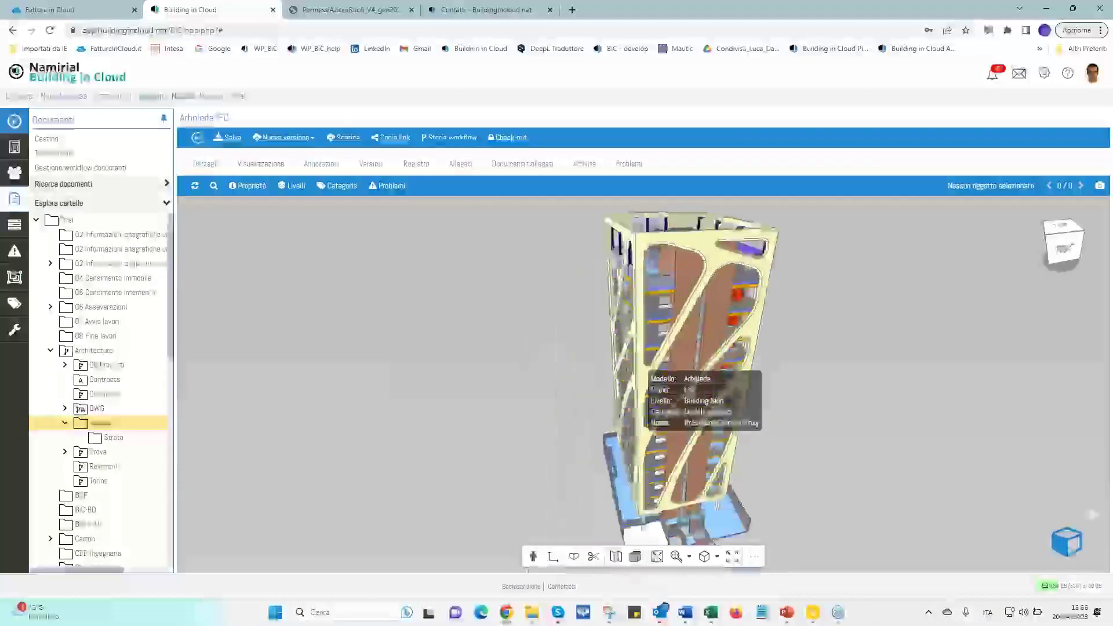
Shrink the browser window to a narrow phone-like format, check the Arboleda model in it, and maximize the window again
{"action": "left_click", "coordinate": [1073, 10]}
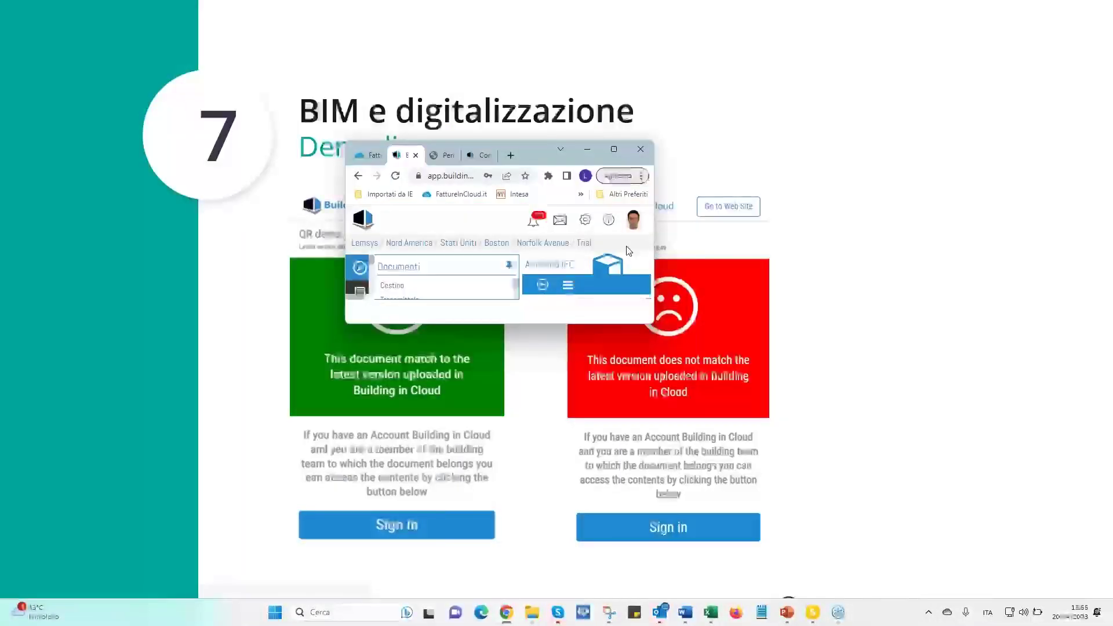
{"action": "left_click_drag", "start_coordinate": [551, 323], "coordinate": [550, 597]}
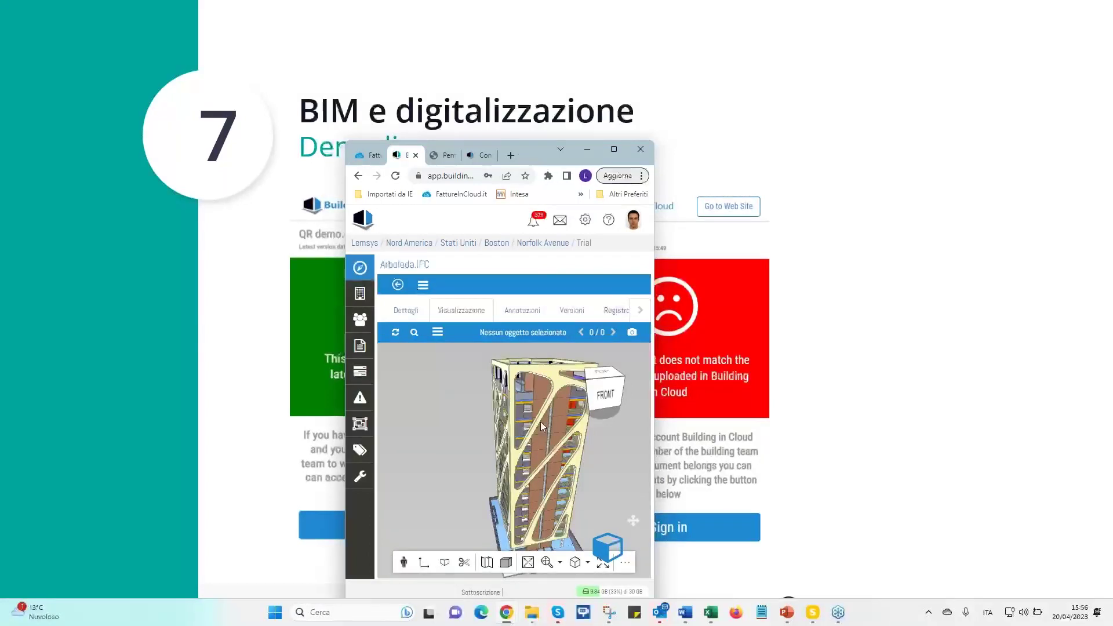
{"action": "left_click_drag", "start_coordinate": [567, 473], "coordinate": [485, 346]}
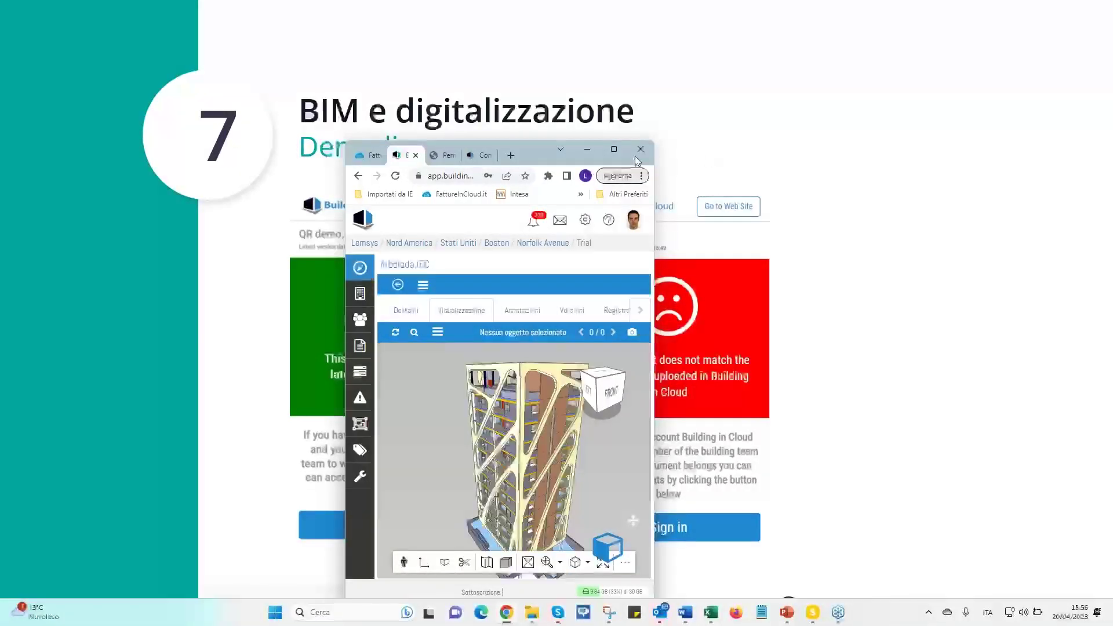
{"action": "left_click", "coordinate": [614, 148]}
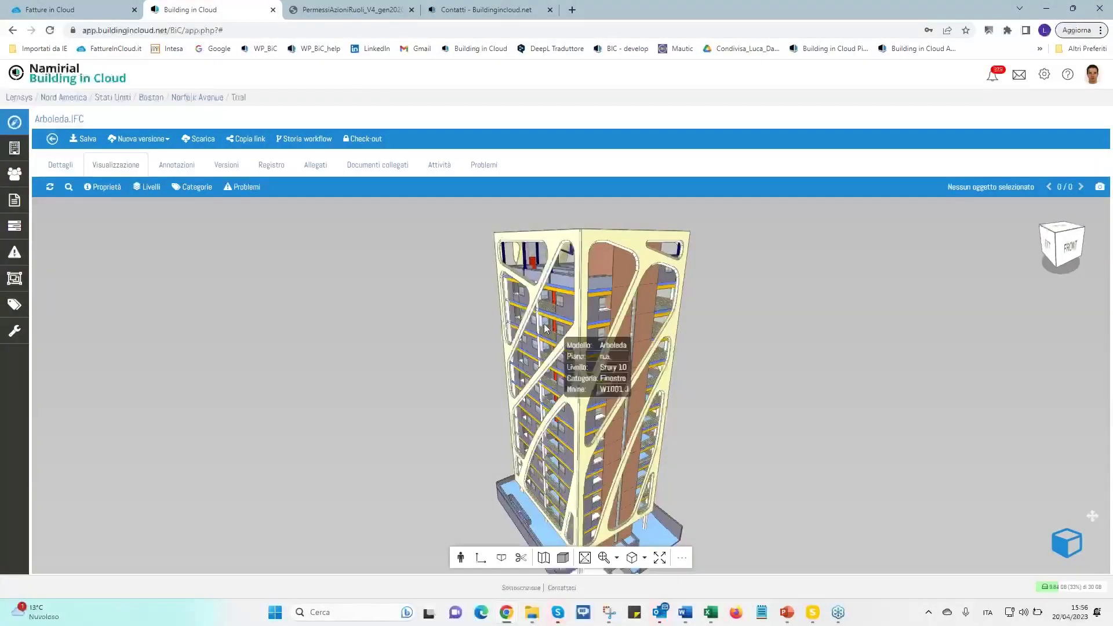
Inspect the properties of the tower's outer skin together with a facade wall, and clear the selection of both
{"action": "left_click", "coordinate": [104, 187]}
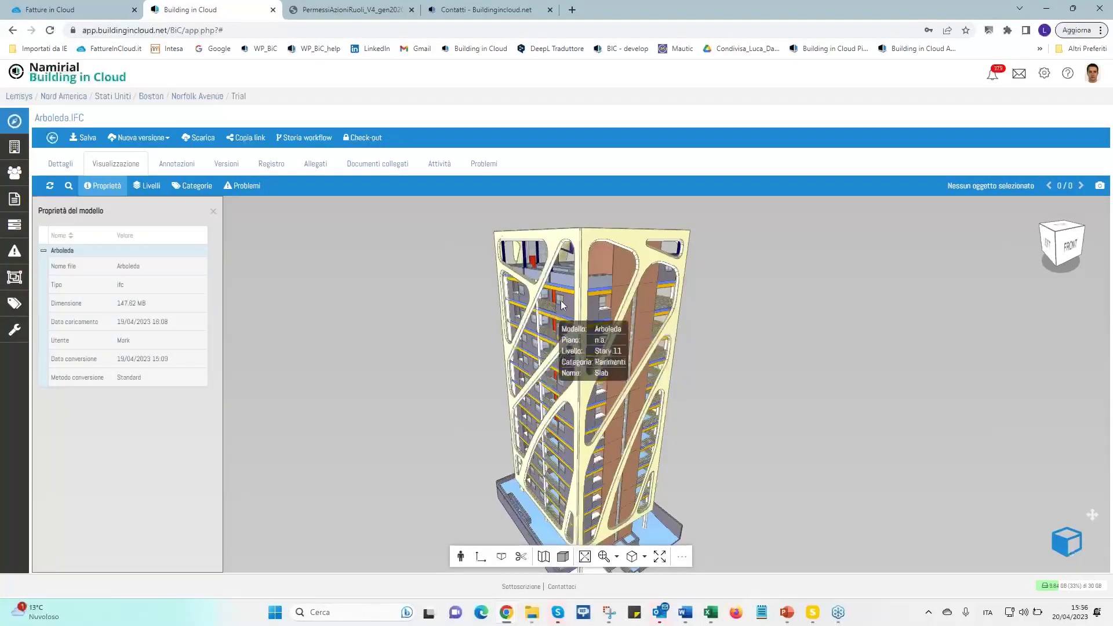
{"action": "left_click", "coordinate": [607, 441]}
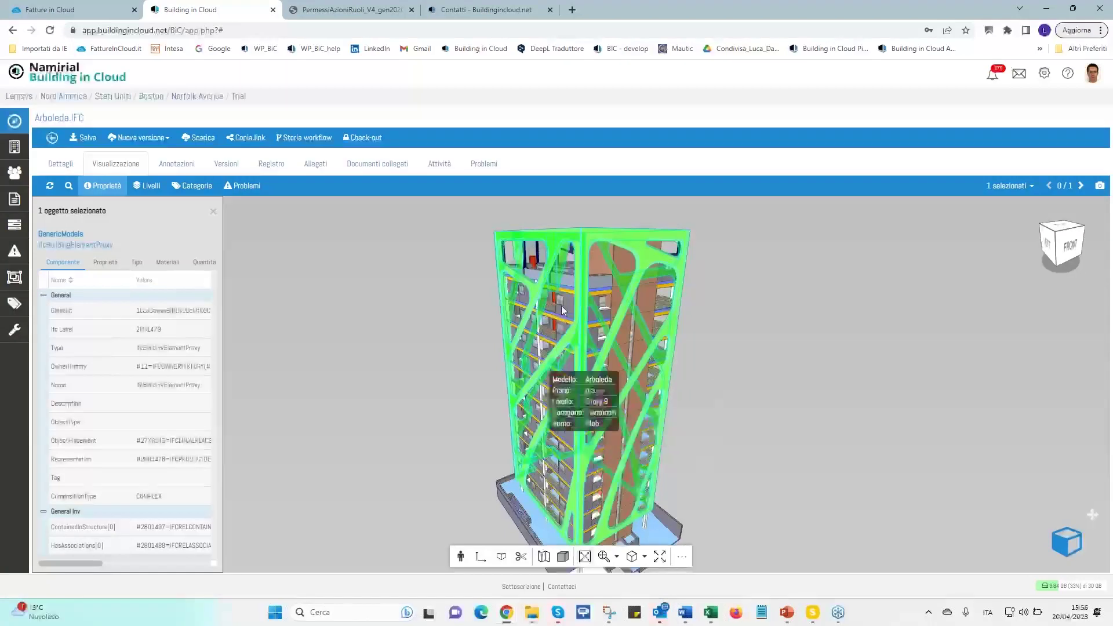
{"action": "left_click", "coordinate": [564, 326], "text": "ctrl"}
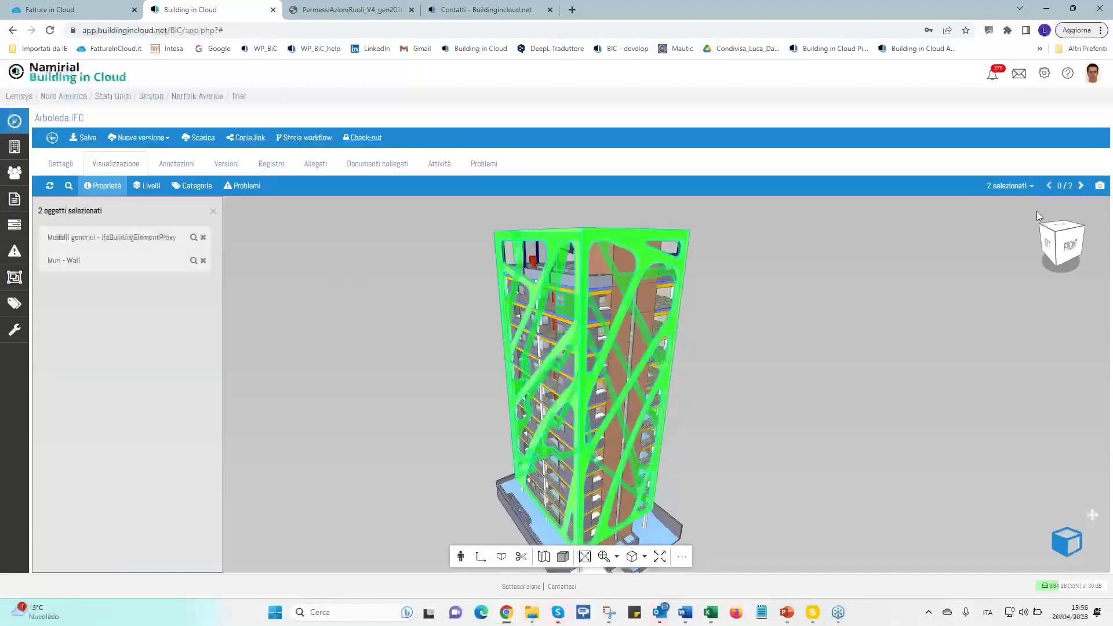
{"action": "left_click", "coordinate": [1033, 187]}
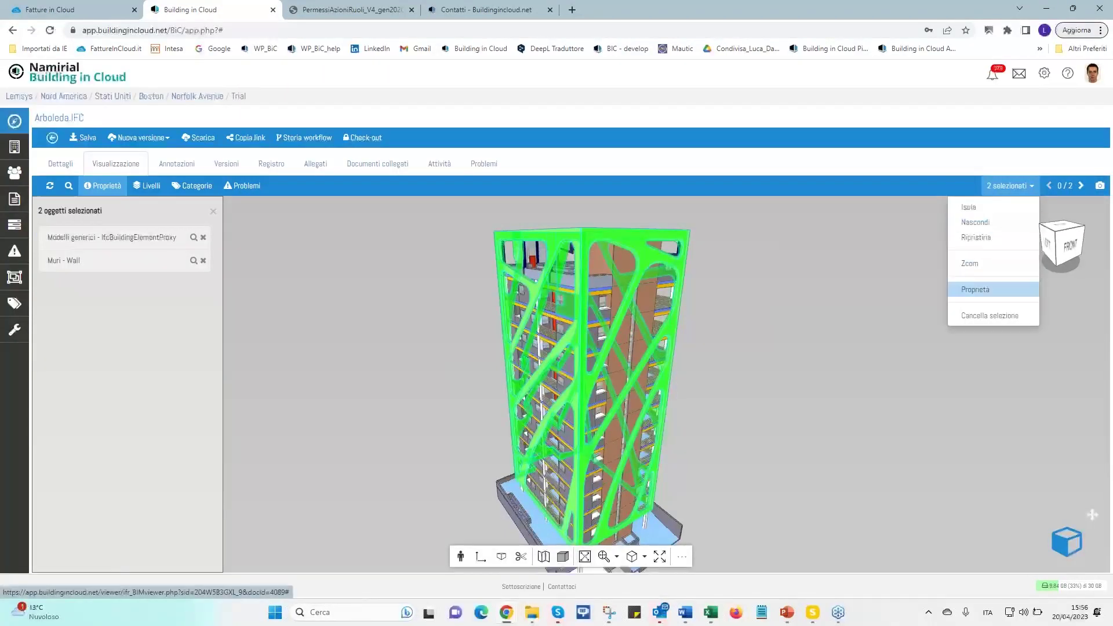
{"action": "left_click", "coordinate": [989, 316]}
Examine the component properties of window W1101 K on the Story 11 facade, and clear the selection
{"action": "scroll", "coordinate": [625, 336], "scroll_direction": "up", "scroll_amount": 10}
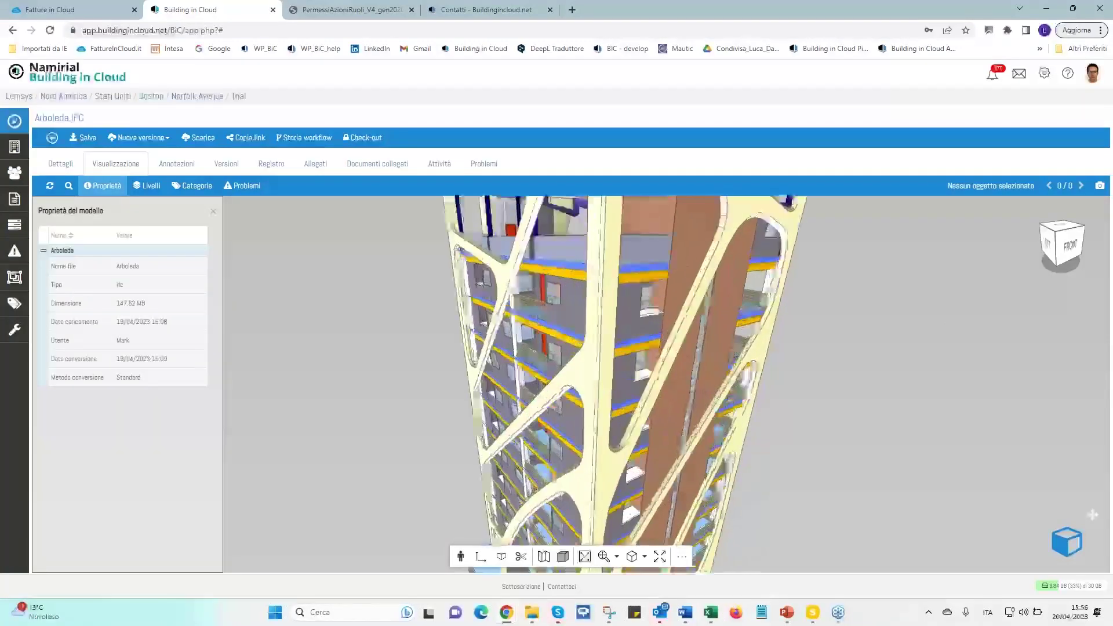
{"action": "scroll", "coordinate": [557, 316], "scroll_direction": "up", "scroll_amount": 3}
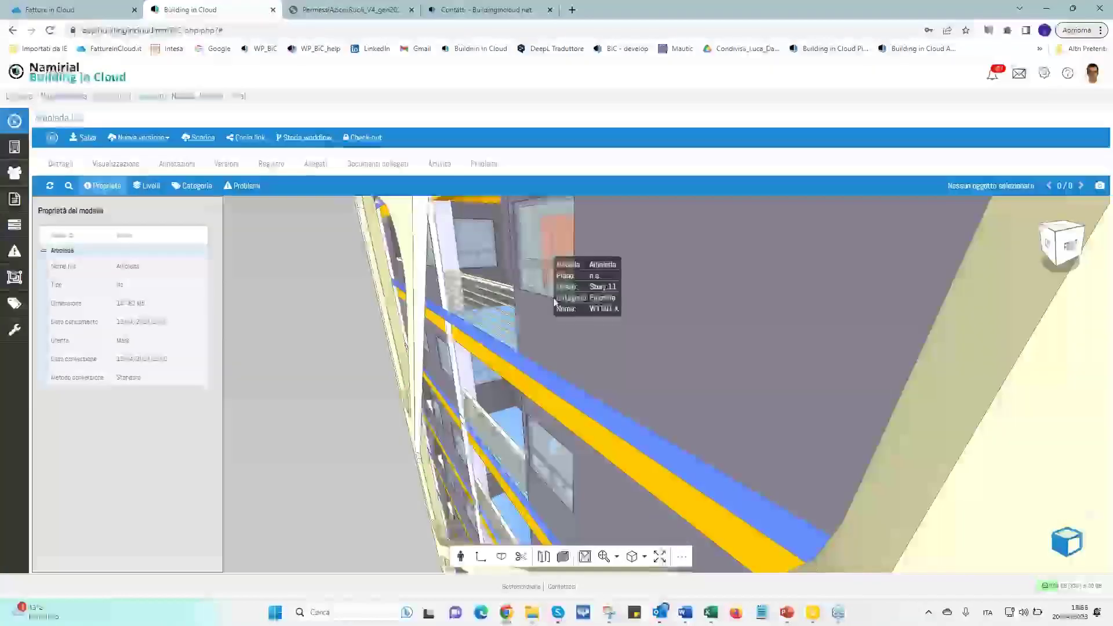
{"action": "left_click", "coordinate": [548, 255]}
{"action": "scroll", "coordinate": [99, 364], "scroll_direction": "down", "scroll_amount": 5}
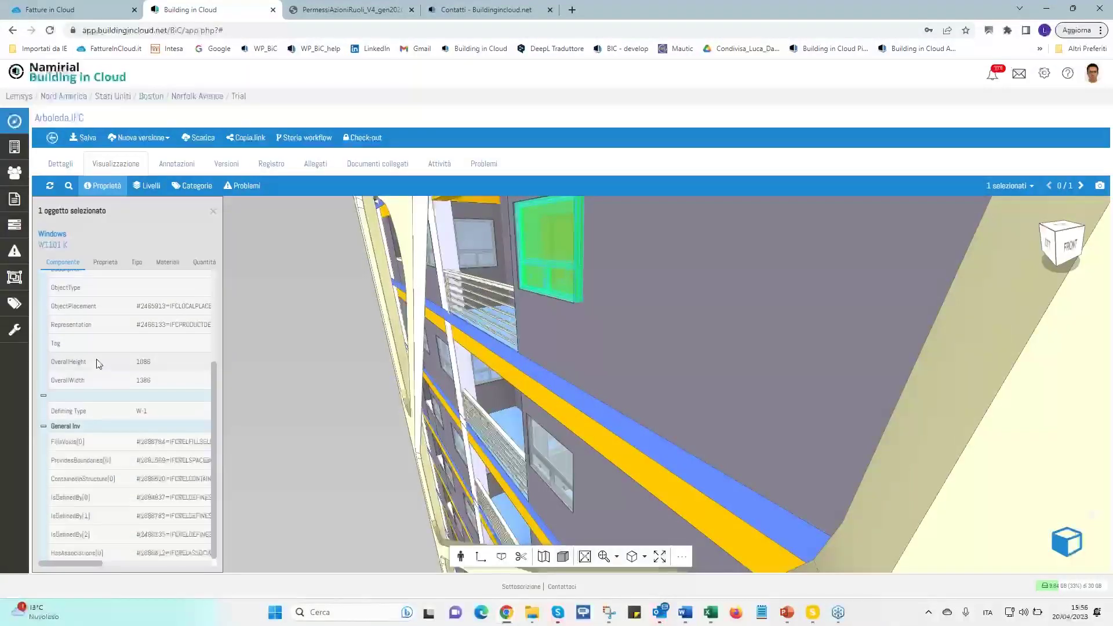
{"action": "scroll", "coordinate": [99, 363], "scroll_direction": "up", "scroll_amount": 3}
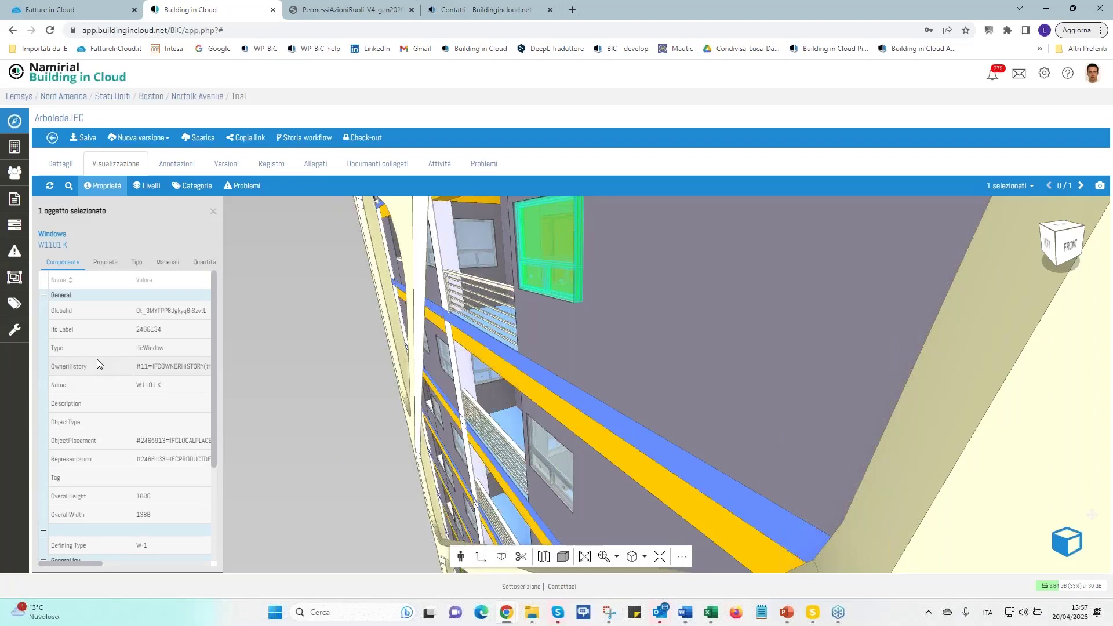
{"action": "left_click", "coordinate": [1037, 191]}
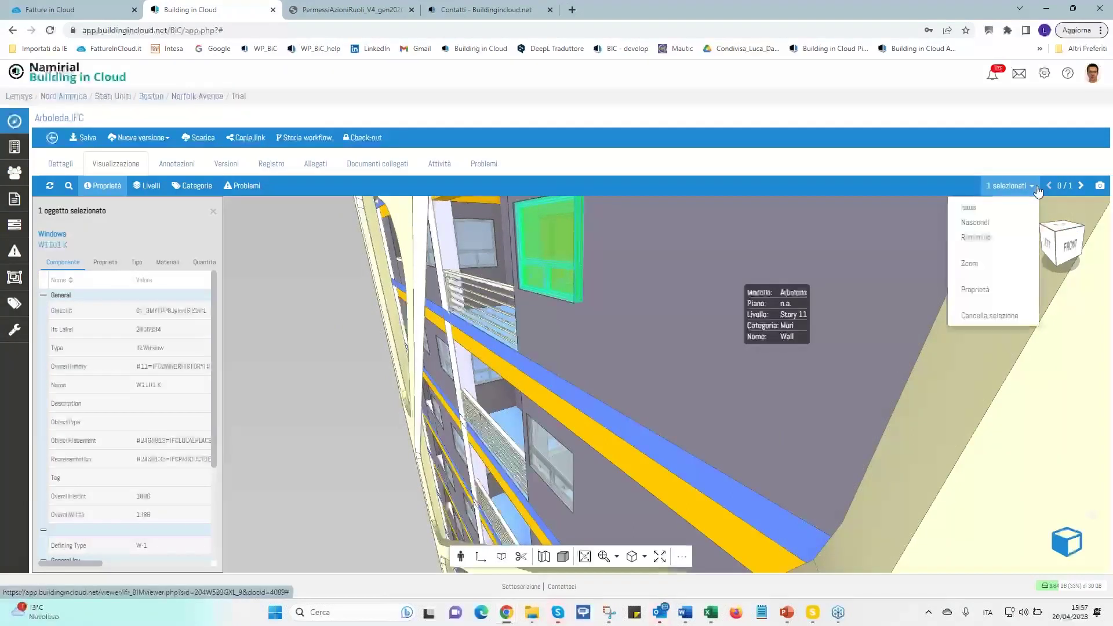
{"action": "left_click", "coordinate": [980, 317]}
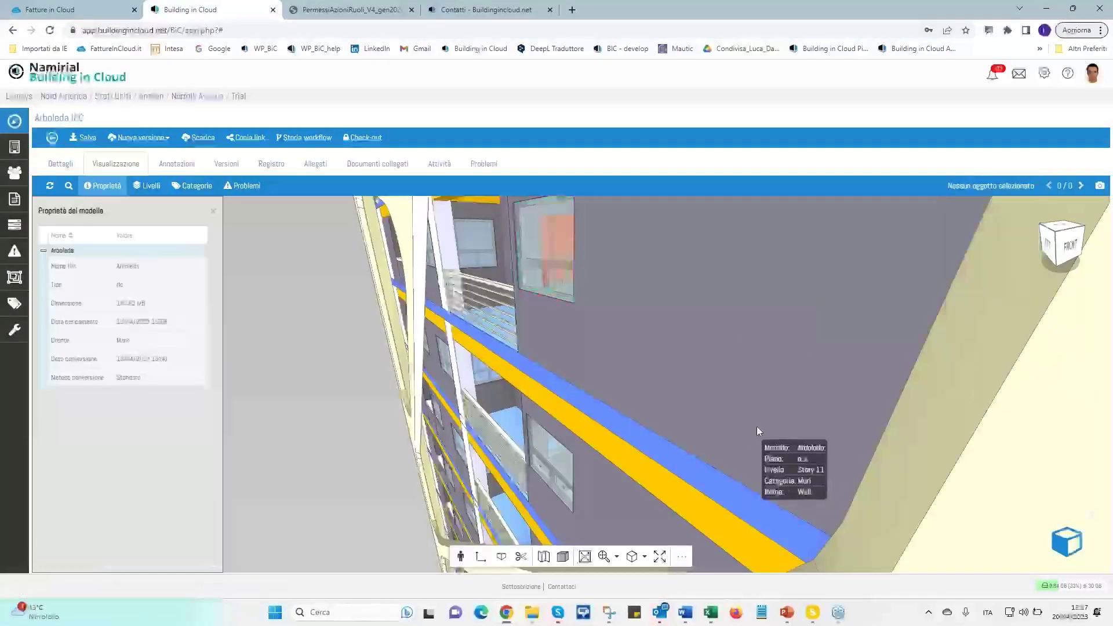
Show the Arboleda model's level list and hide all of its levels with the whole tower in view
{"action": "scroll", "coordinate": [705, 363], "scroll_direction": "up", "scroll_amount": 3}
{"action": "scroll", "coordinate": [705, 363], "scroll_direction": "down", "scroll_amount": 5}
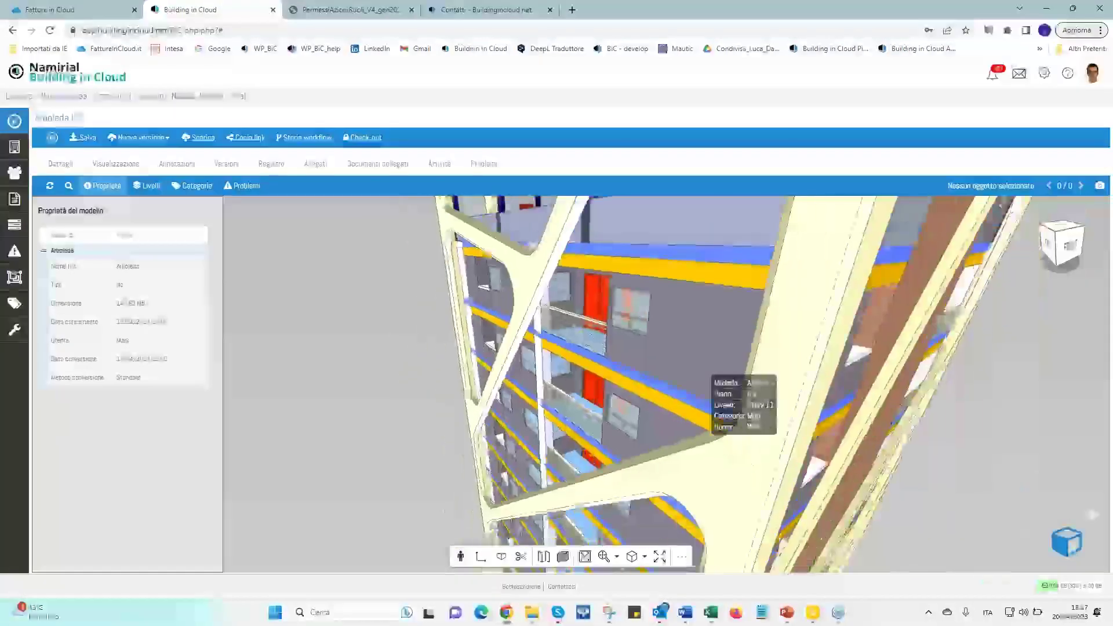
{"action": "scroll", "coordinate": [705, 363], "scroll_direction": "down", "scroll_amount": 2}
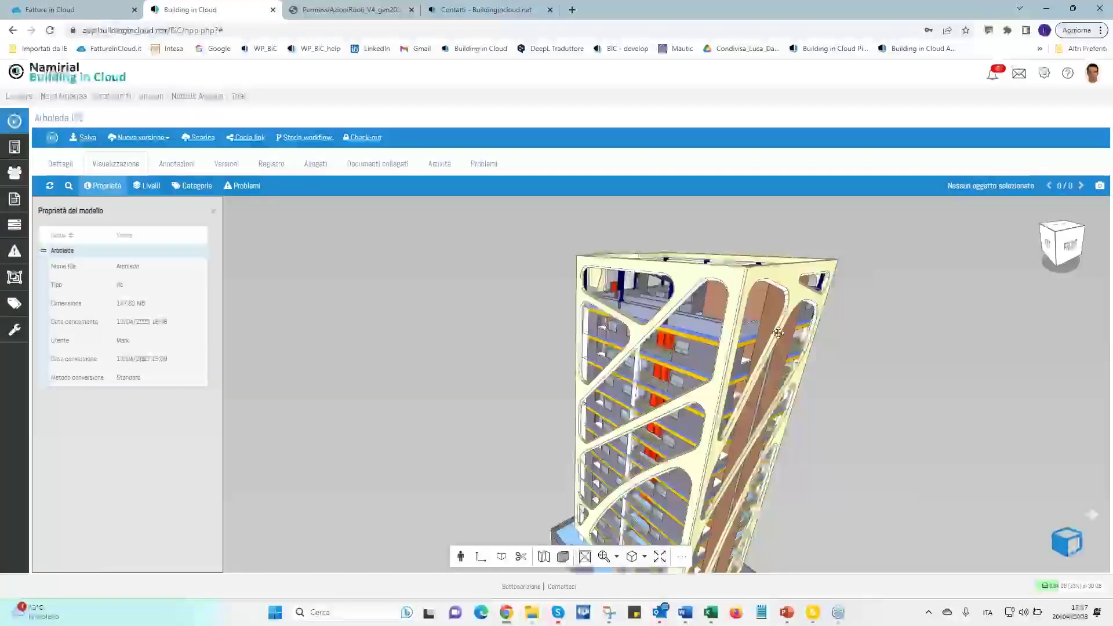
{"action": "left_click_drag", "start_coordinate": [777, 333], "coordinate": [783, 340]}
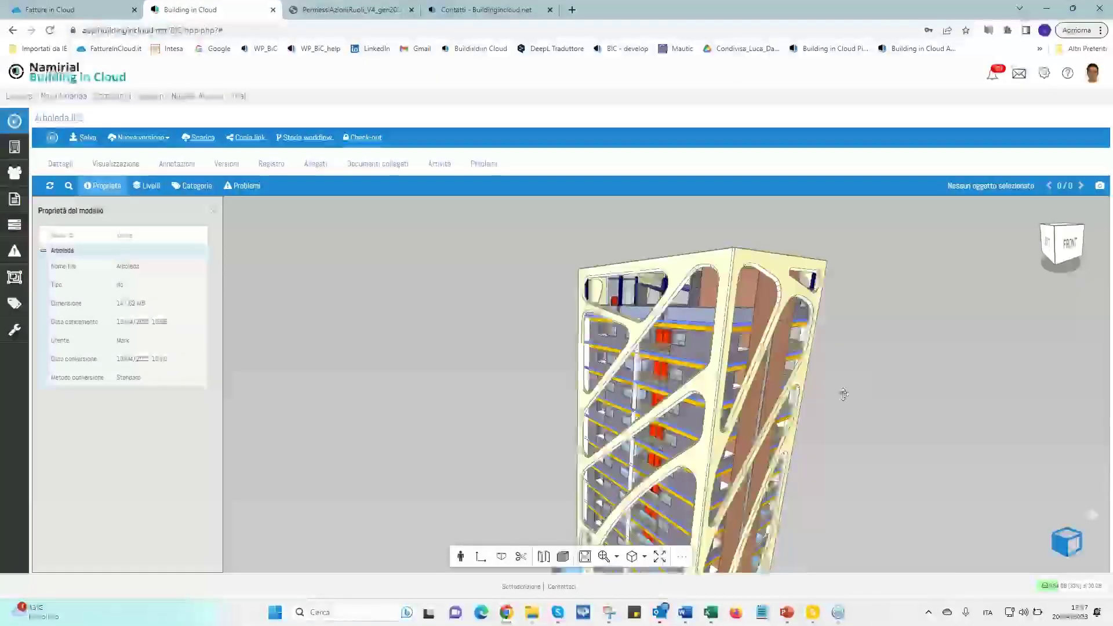
{"action": "left_click_drag", "start_coordinate": [843, 392], "coordinate": [838, 313]}
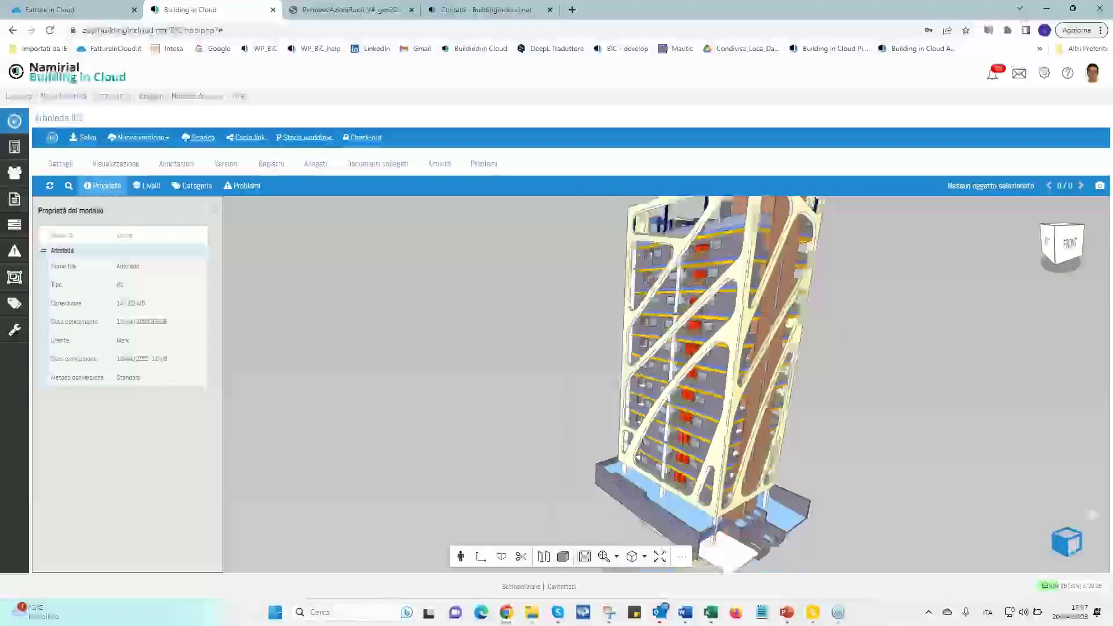
{"action": "left_click", "coordinate": [151, 186]}
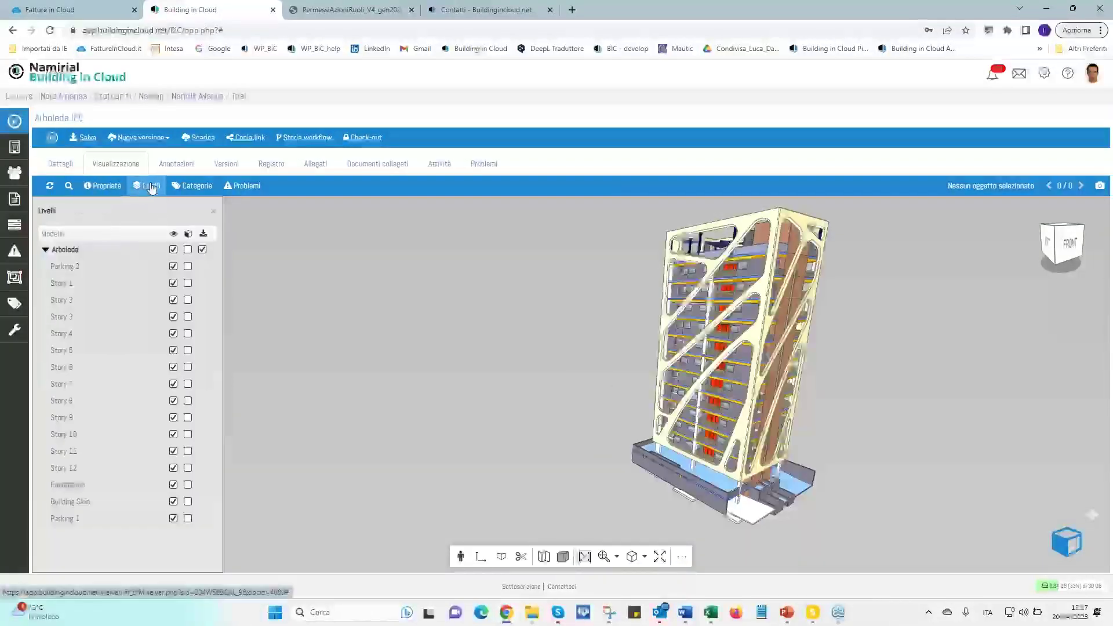
{"action": "left_click", "coordinate": [173, 250]}
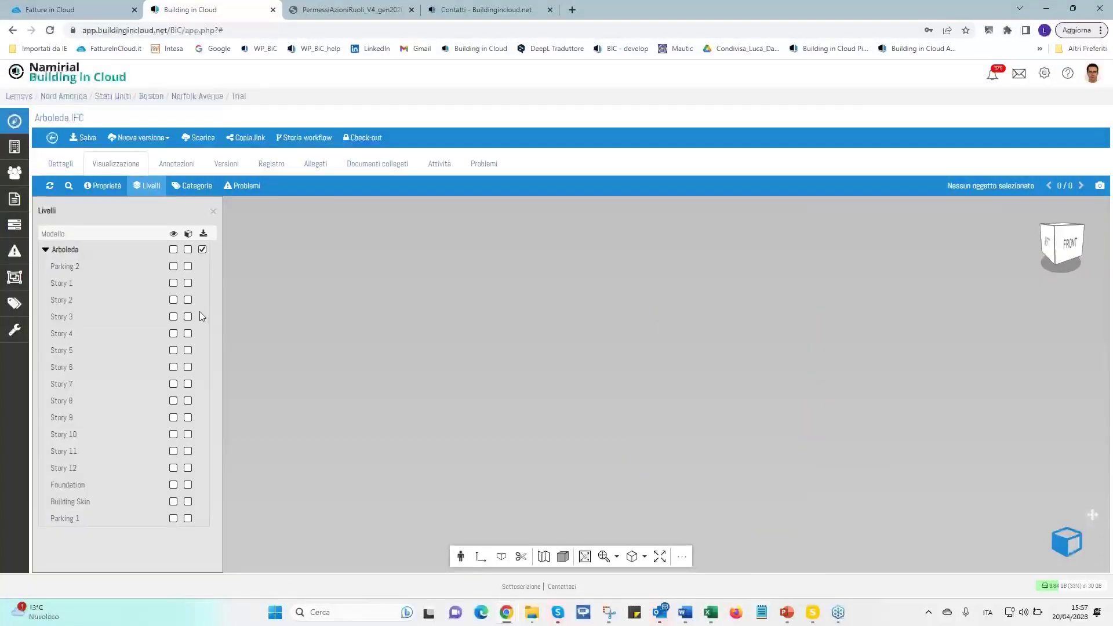
Show the Parking 2, Story 1, Story 2, Story 5 and Building Skin levels one by one, and turn all levels back on
{"action": "left_click", "coordinate": [174, 267]}
{"action": "left_click", "coordinate": [174, 284]}
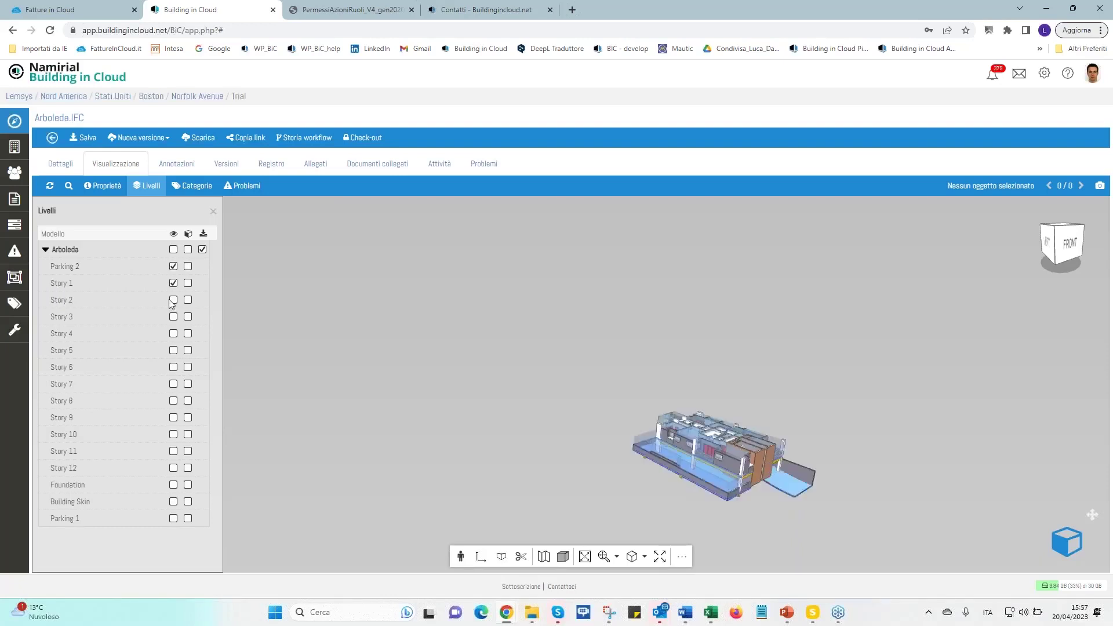
{"action": "left_click", "coordinate": [173, 301]}
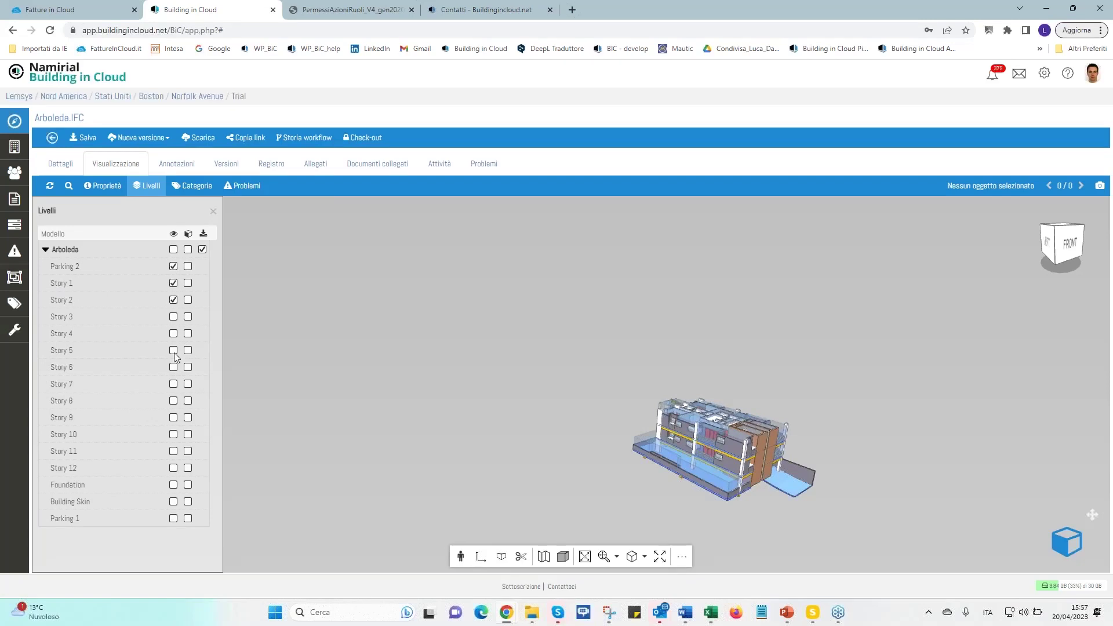
{"action": "left_click", "coordinate": [173, 351]}
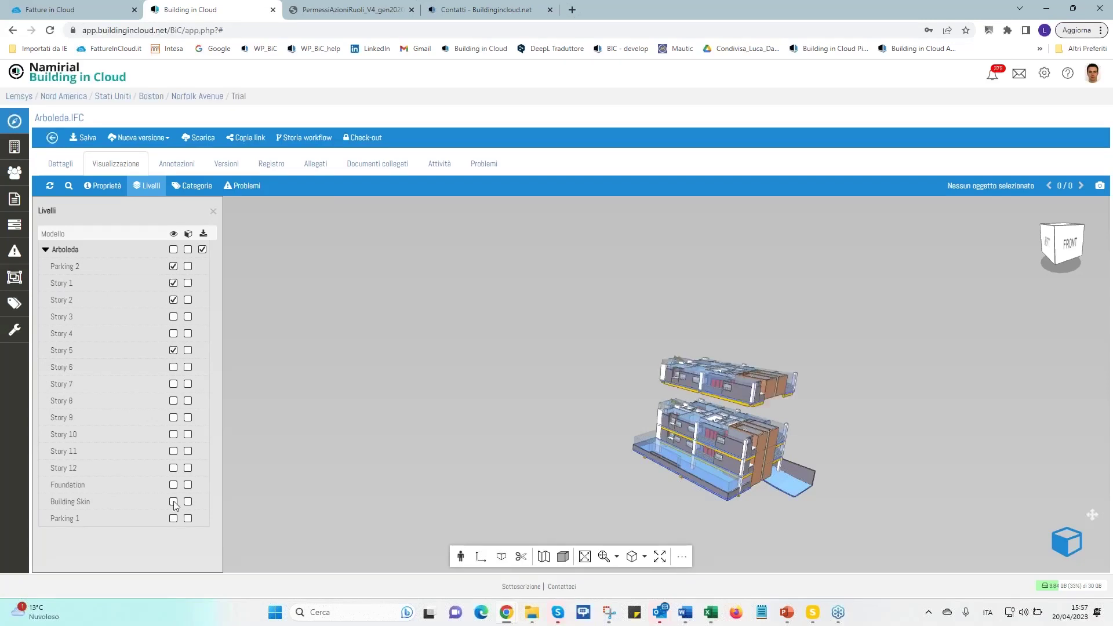
{"action": "left_click", "coordinate": [173, 503]}
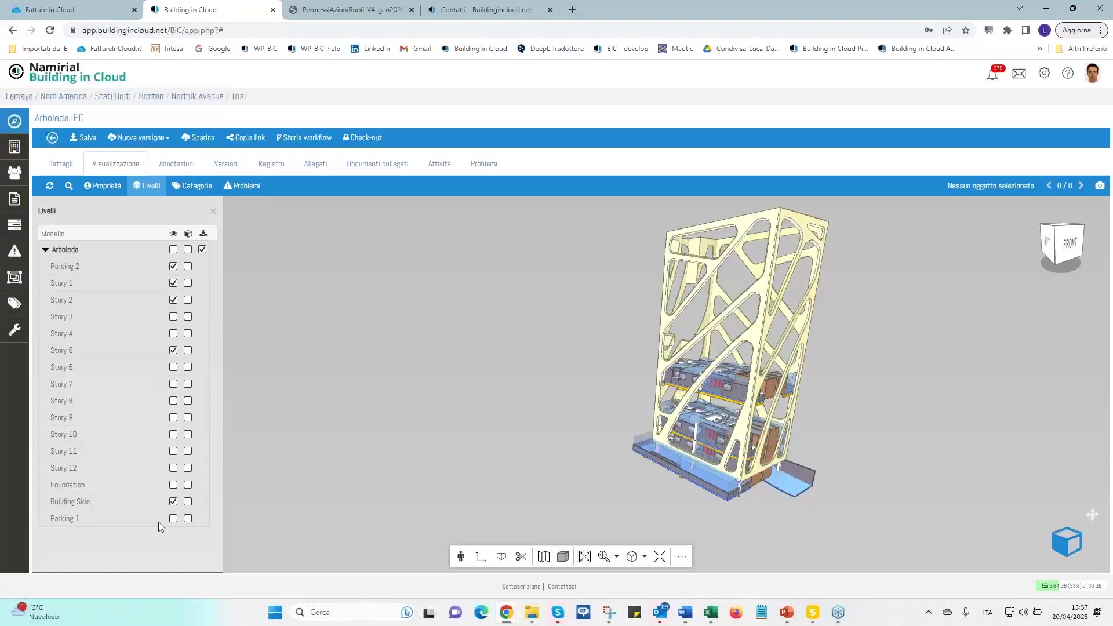
{"action": "left_click", "coordinate": [175, 250]}
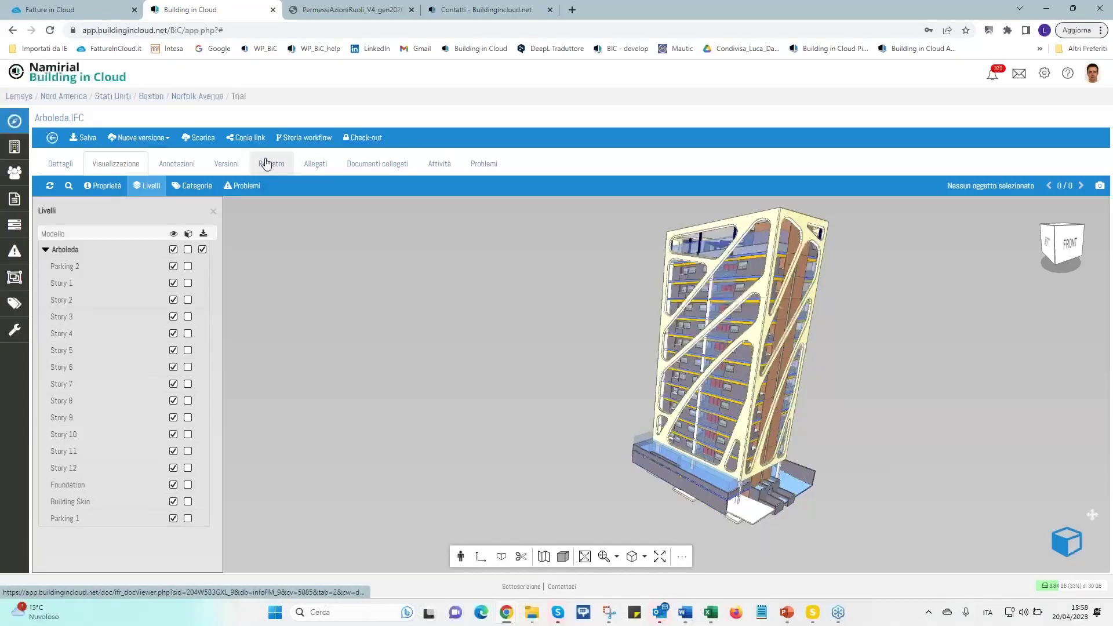
Open the model's category list, hide all categories and show only Arredamenti, toggling Sistemi di arredo off and on
{"action": "left_click", "coordinate": [192, 186]}
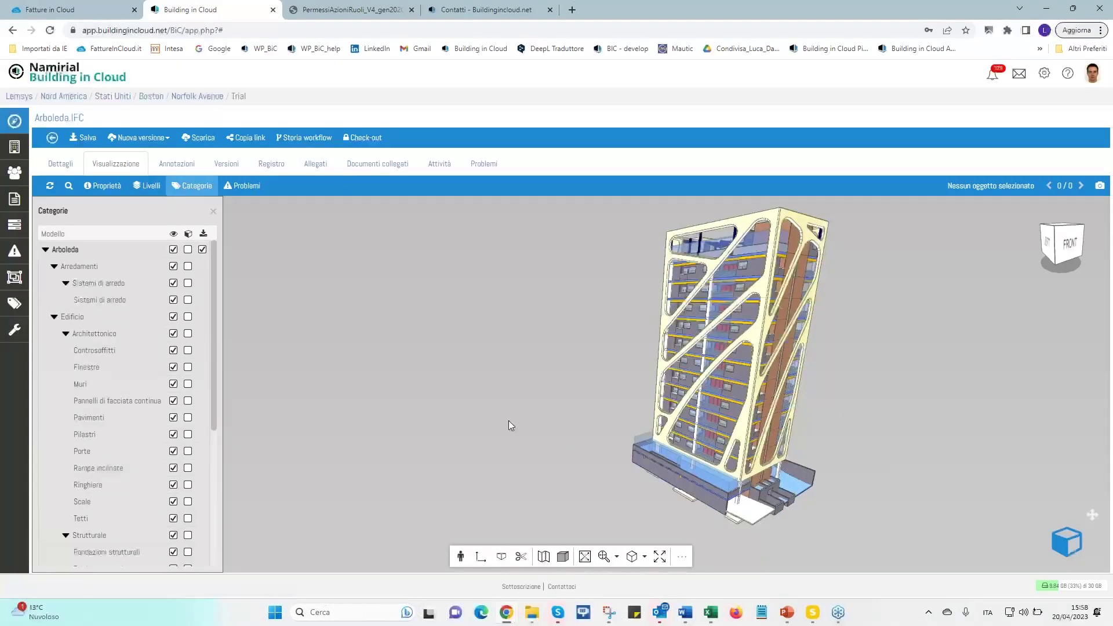
{"action": "left_click", "coordinate": [174, 250]}
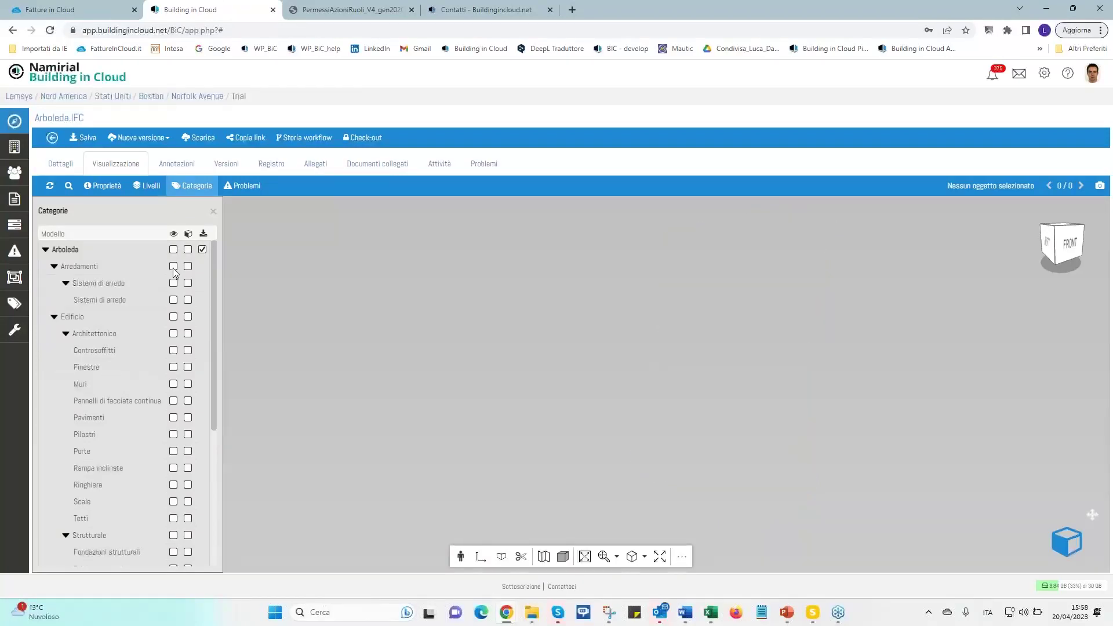
{"action": "left_click", "coordinate": [173, 266]}
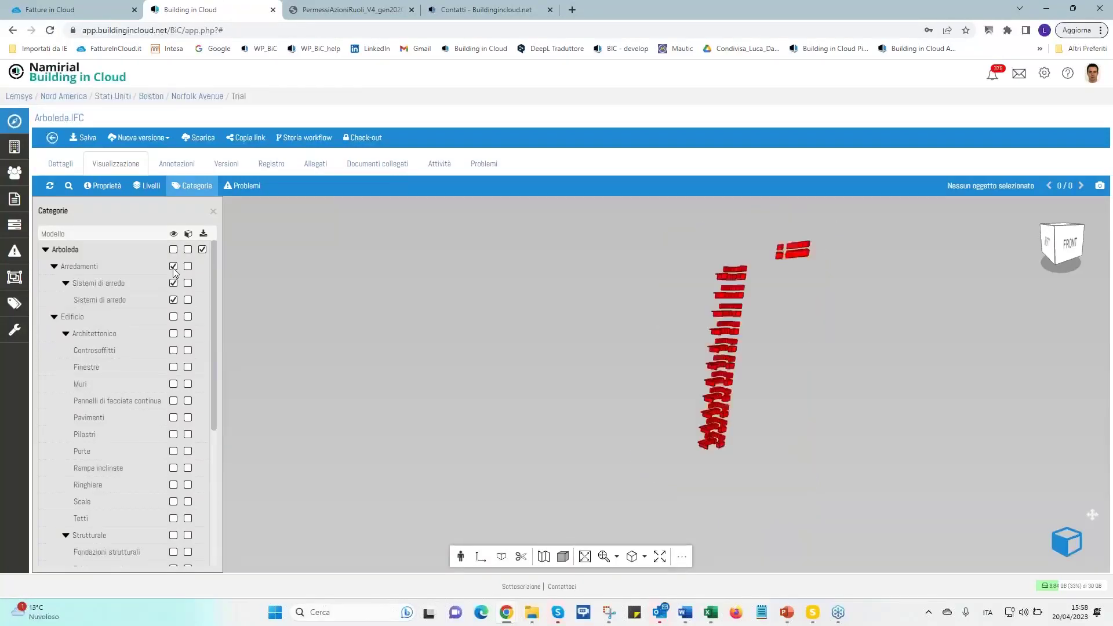
{"action": "left_click", "coordinate": [173, 283]}
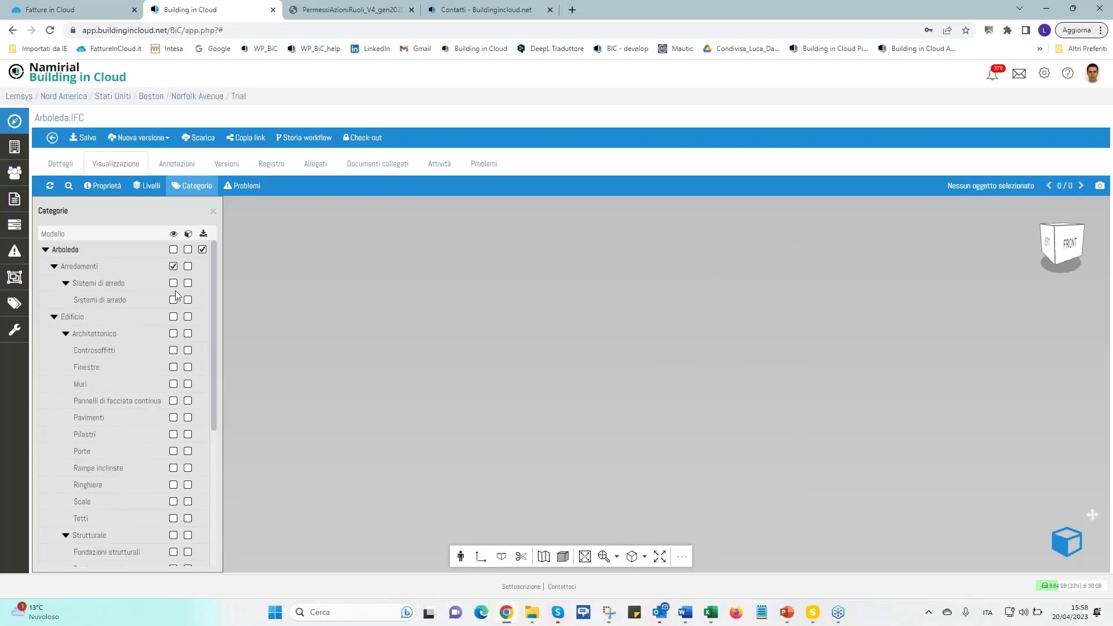
{"action": "left_click", "coordinate": [173, 284]}
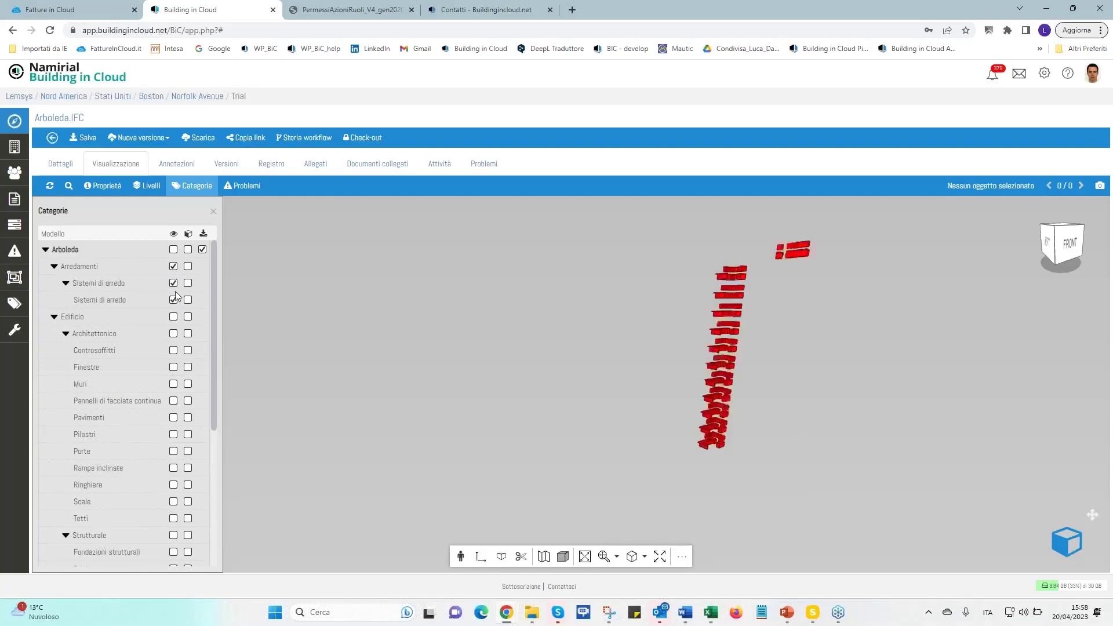
Show the Architettonico category without its Muri, and turn all of the model's categories back on
{"action": "left_click", "coordinate": [174, 334]}
{"action": "left_click", "coordinate": [174, 384]}
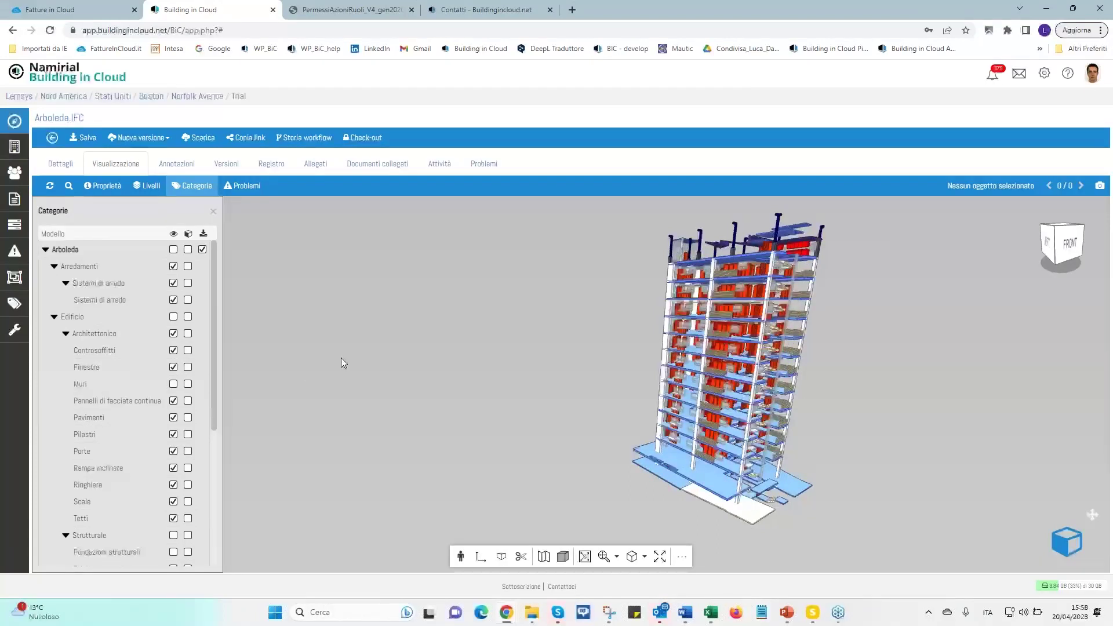
{"action": "left_click", "coordinate": [173, 250]}
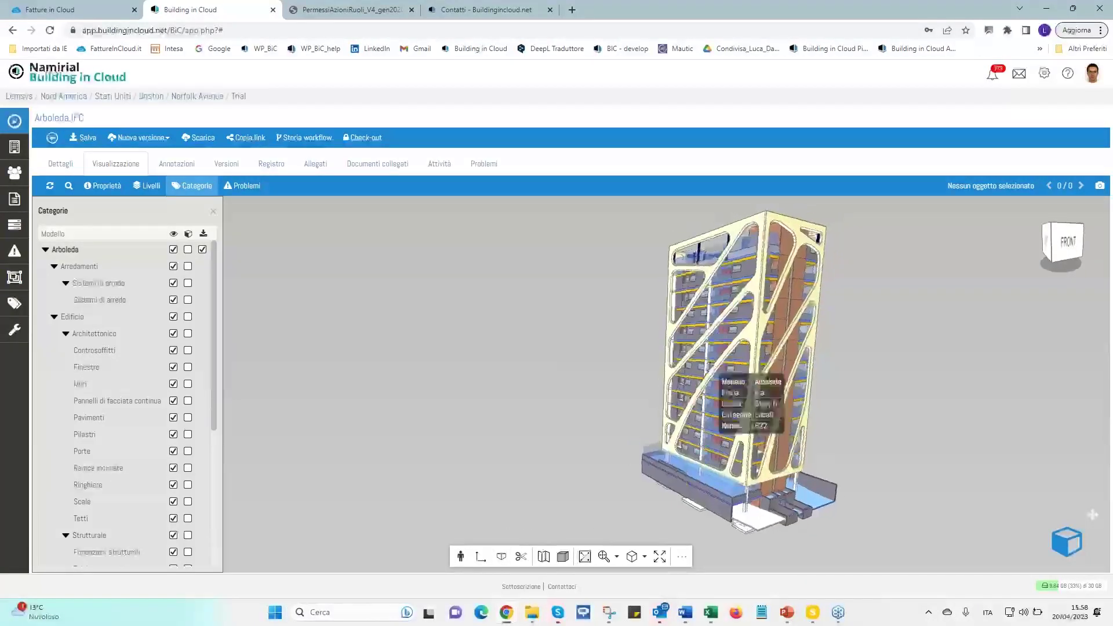
{"action": "left_click", "coordinate": [725, 370]}
{"action": "scroll", "coordinate": [725, 370], "scroll_direction": "up", "scroll_amount": 2}
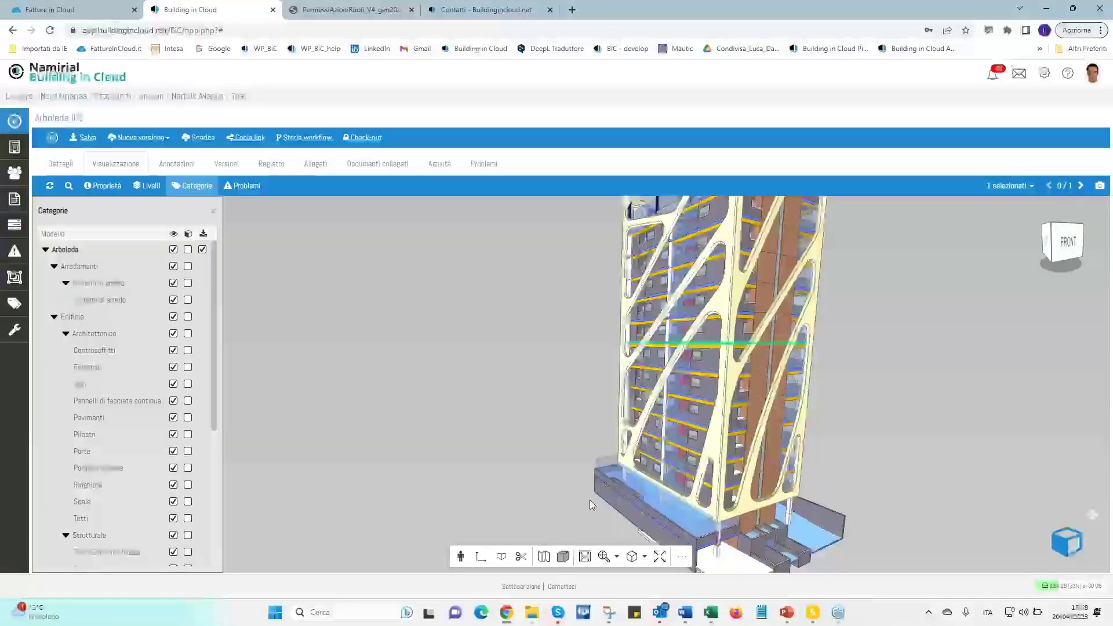
{"action": "scroll", "coordinate": [535, 517], "scroll_direction": "down", "scroll_amount": 1}
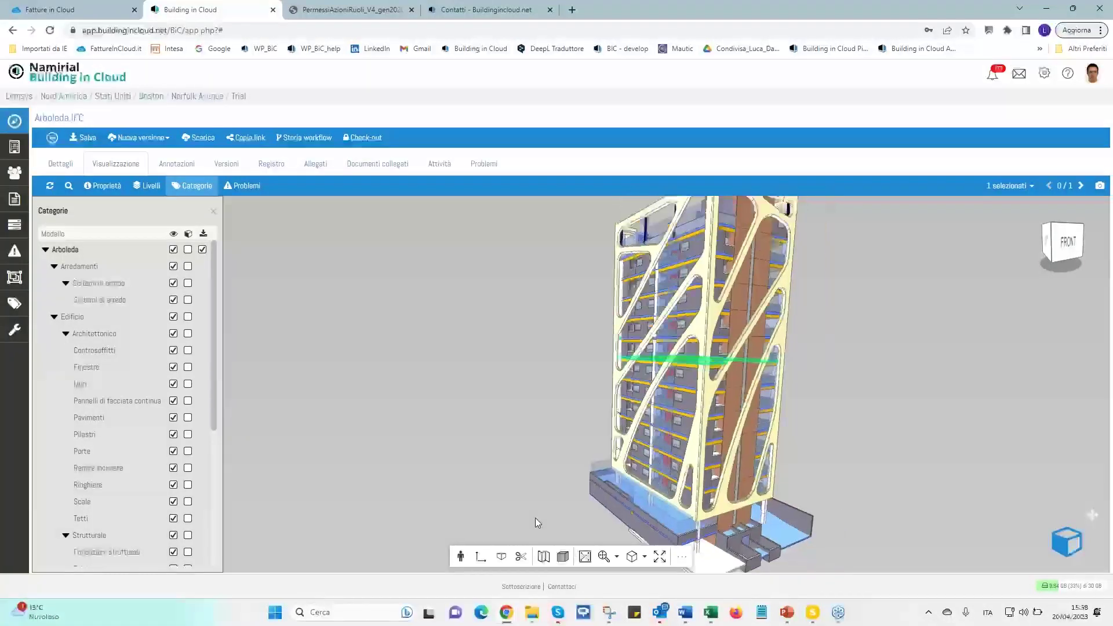
{"action": "left_click", "coordinate": [1010, 186]}
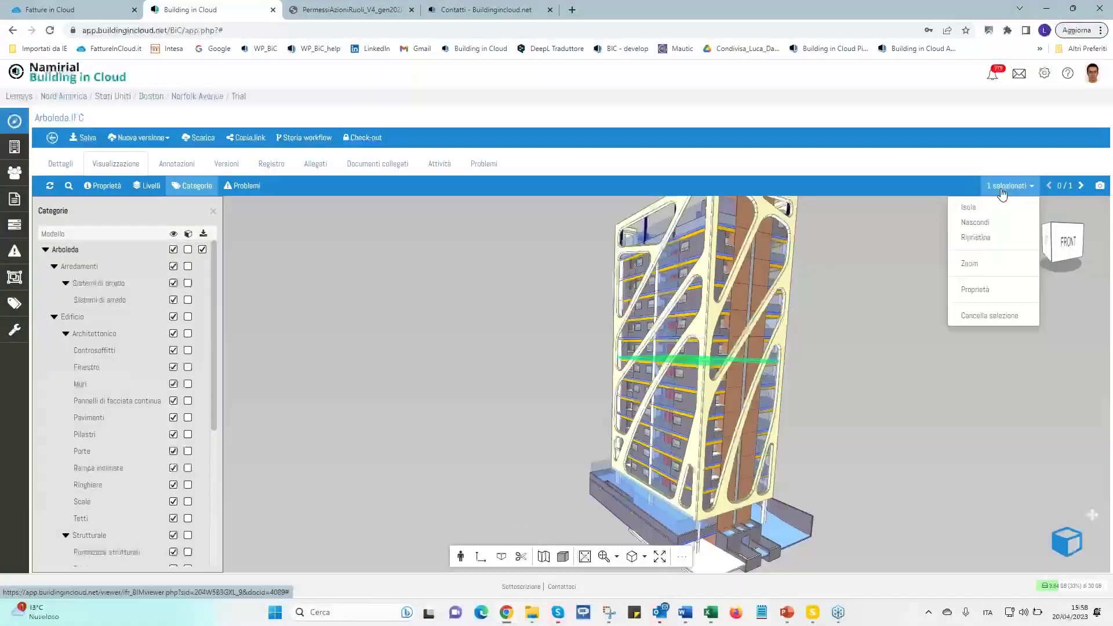
{"action": "left_click", "coordinate": [991, 316]}
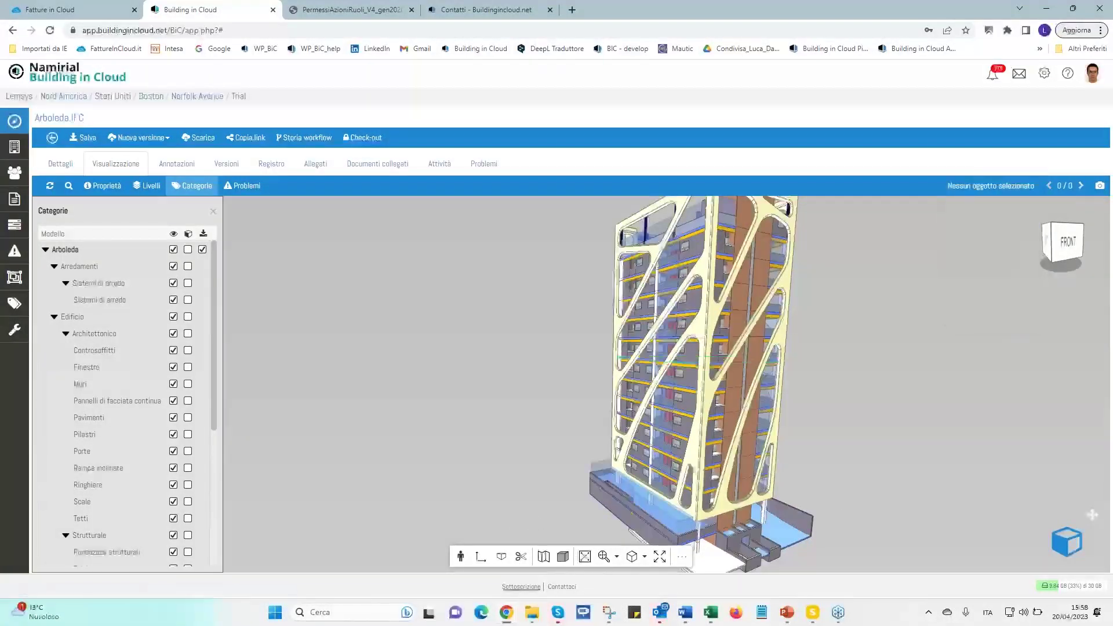
Create a new section plane on the tower's brown front facade and move it inward to cut through the building
{"action": "left_click", "coordinate": [521, 557]}
{"action": "left_click", "coordinate": [545, 520]}
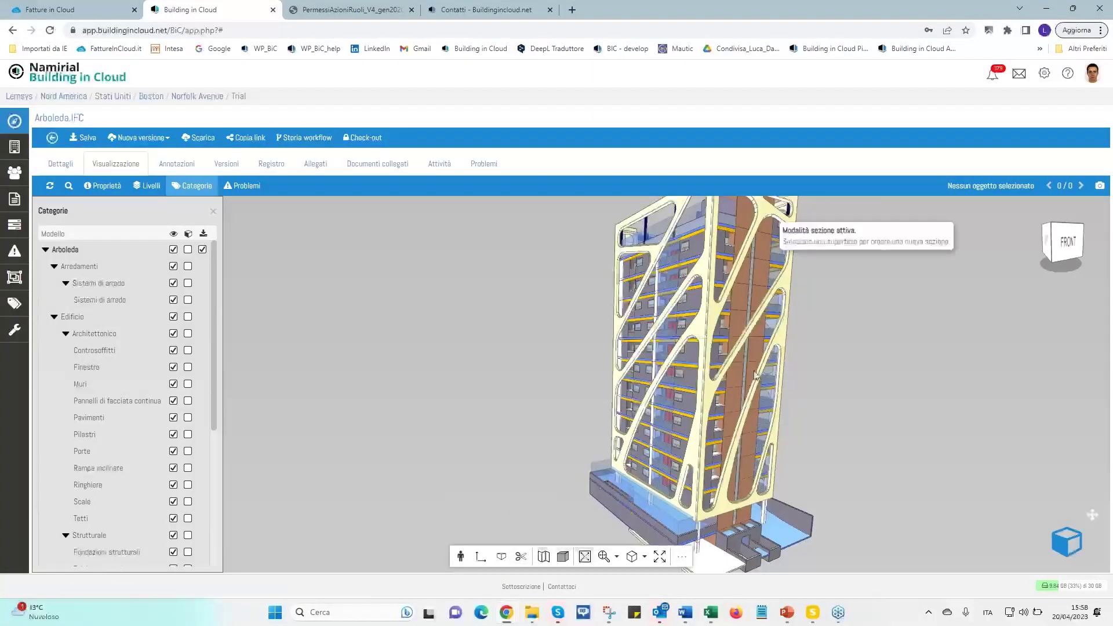
{"action": "left_click", "coordinate": [738, 383]}
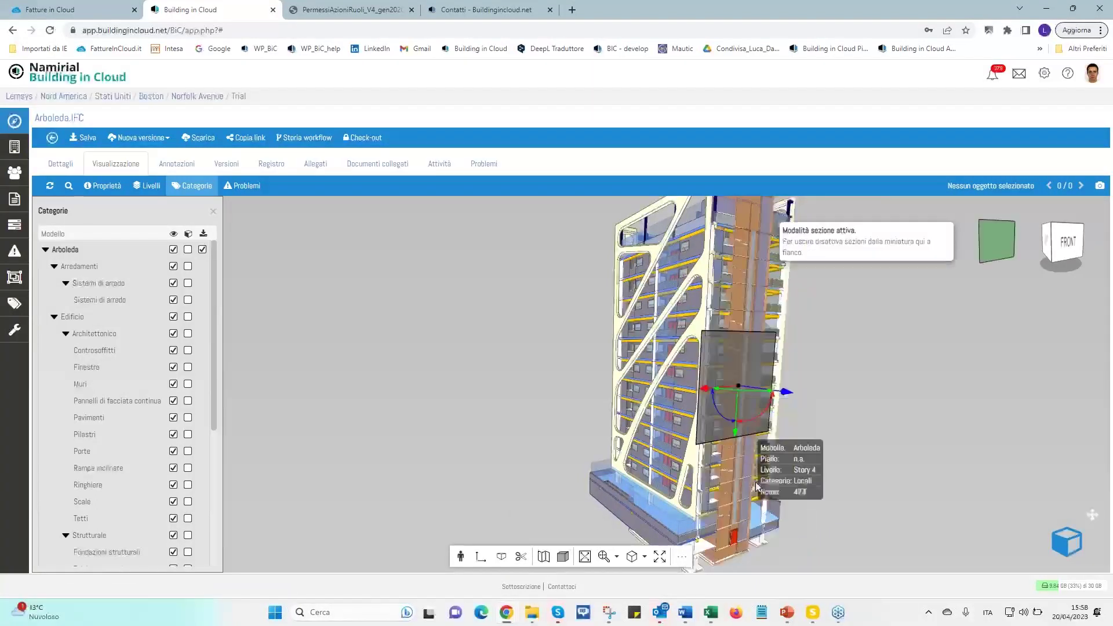
{"action": "left_click_drag", "start_coordinate": [772, 396], "coordinate": [737, 374]}
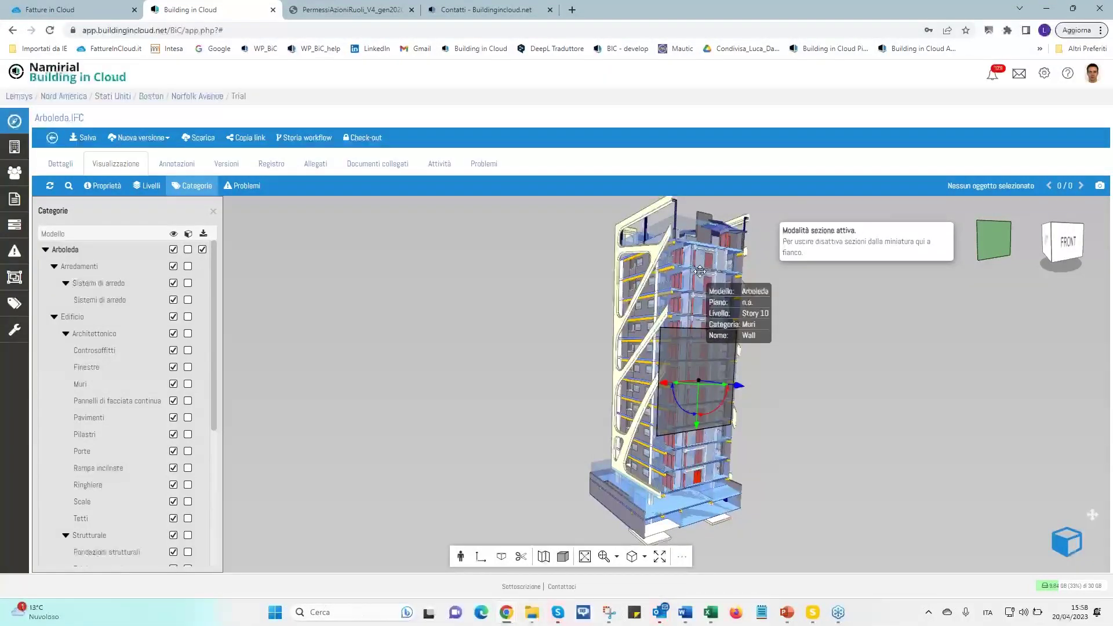
Isolate Story 7 and Story 6 in the sectioned model using the level list, and turn all levels back on
{"action": "left_click", "coordinate": [147, 186]}
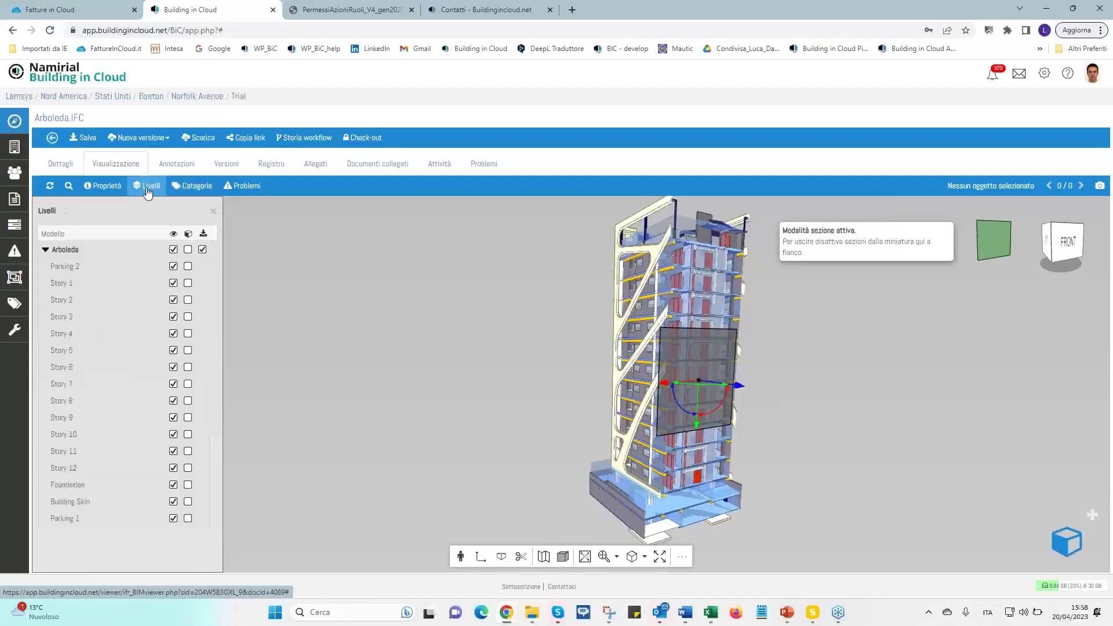
{"action": "left_click", "coordinate": [173, 250]}
{"action": "left_click", "coordinate": [174, 267]}
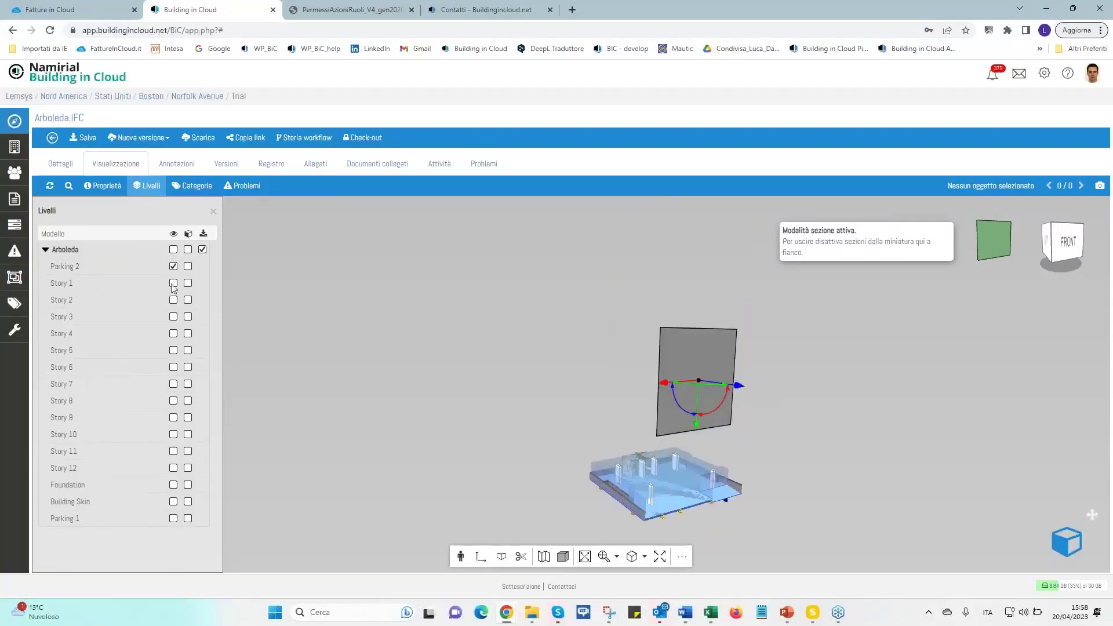
{"action": "left_click", "coordinate": [173, 267]}
{"action": "left_click", "coordinate": [173, 384]}
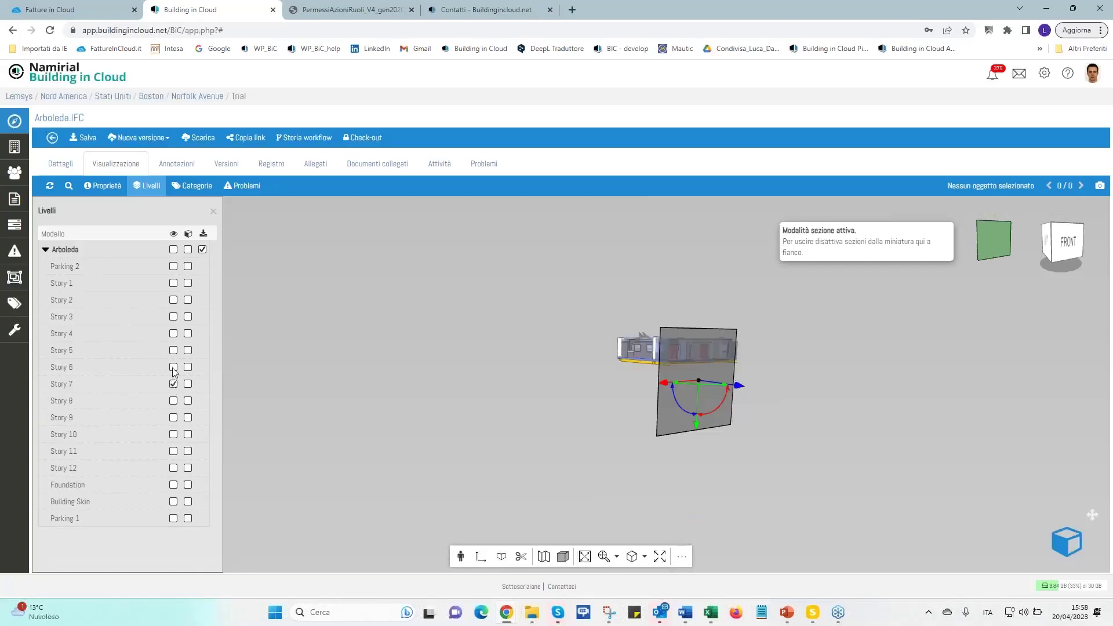
{"action": "left_click", "coordinate": [173, 368]}
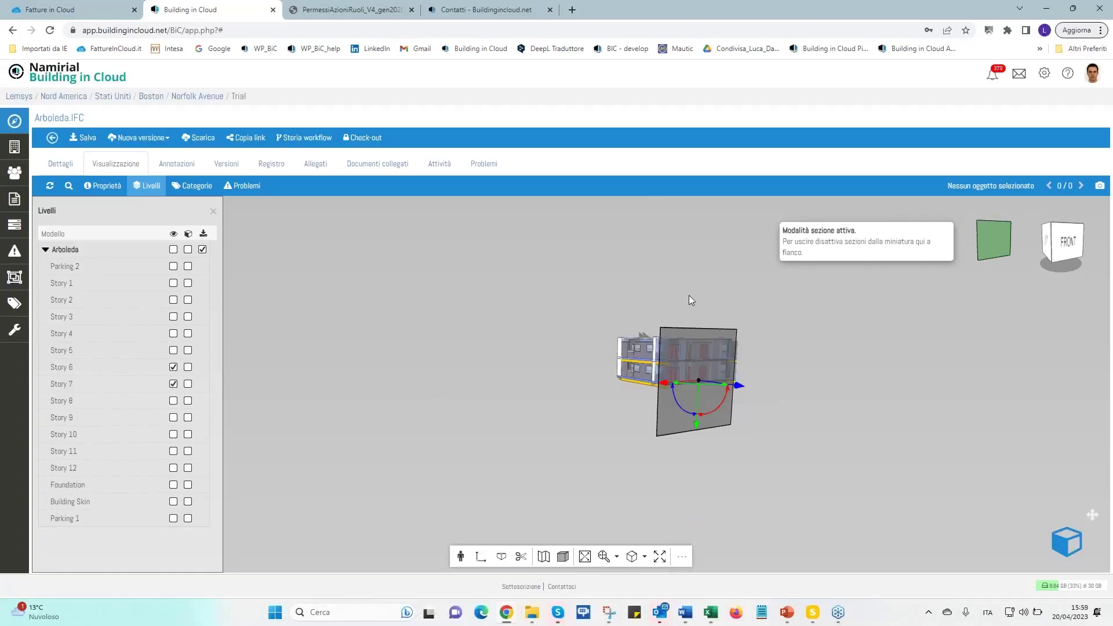
{"action": "left_click", "coordinate": [173, 249]}
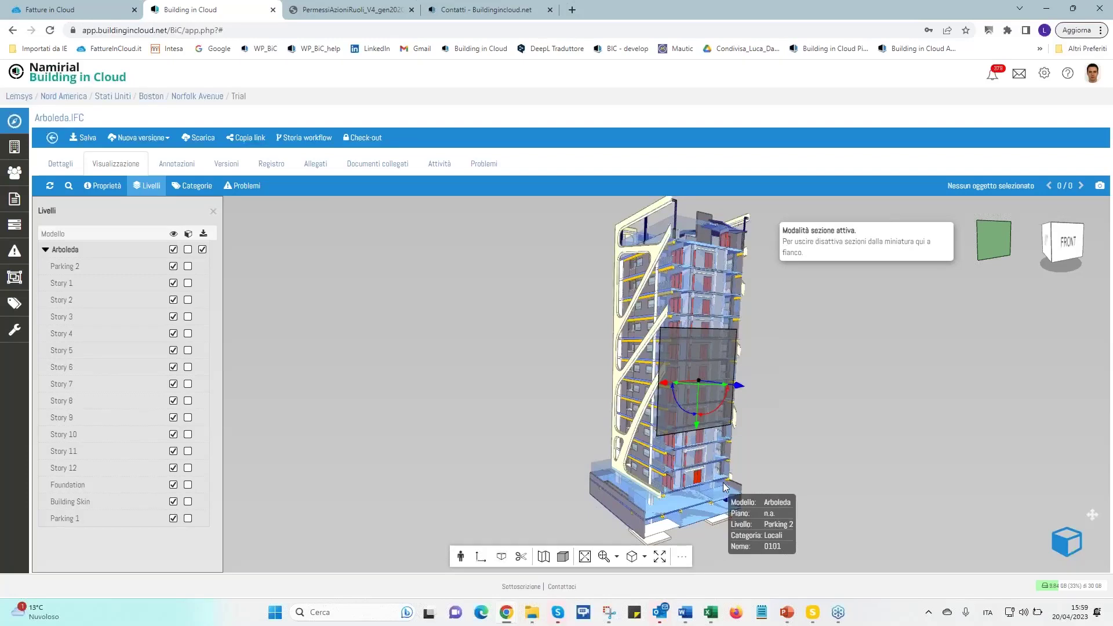
Deactivate editing of the first section and add a second section plane on the side Building Skin, moved inward through the tower
{"action": "left_click", "coordinate": [521, 557]}
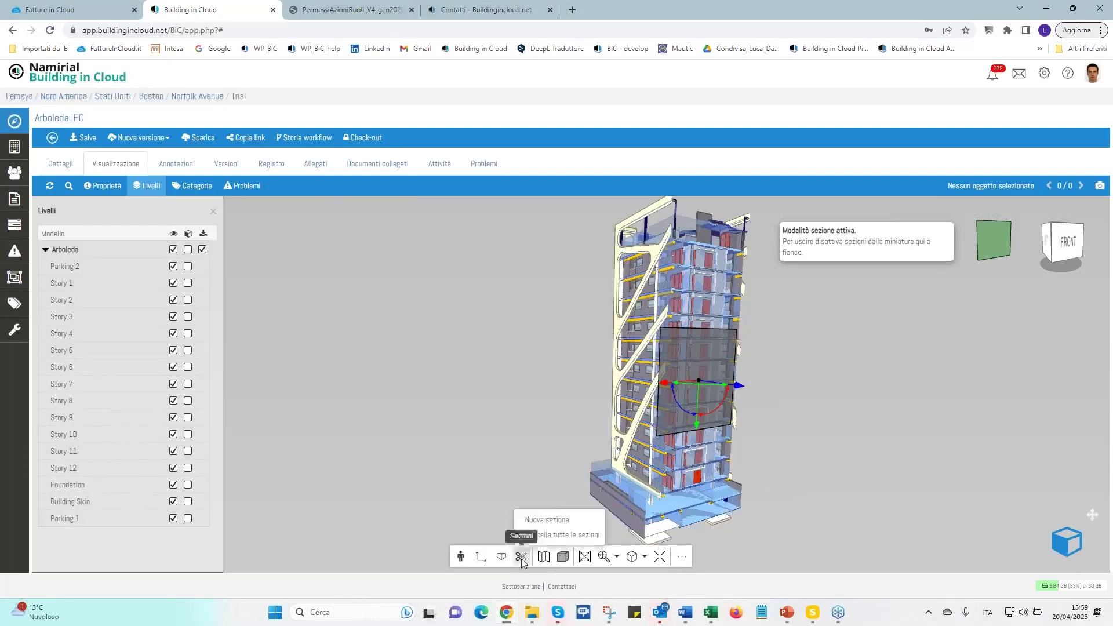
{"action": "left_click", "coordinate": [530, 519]}
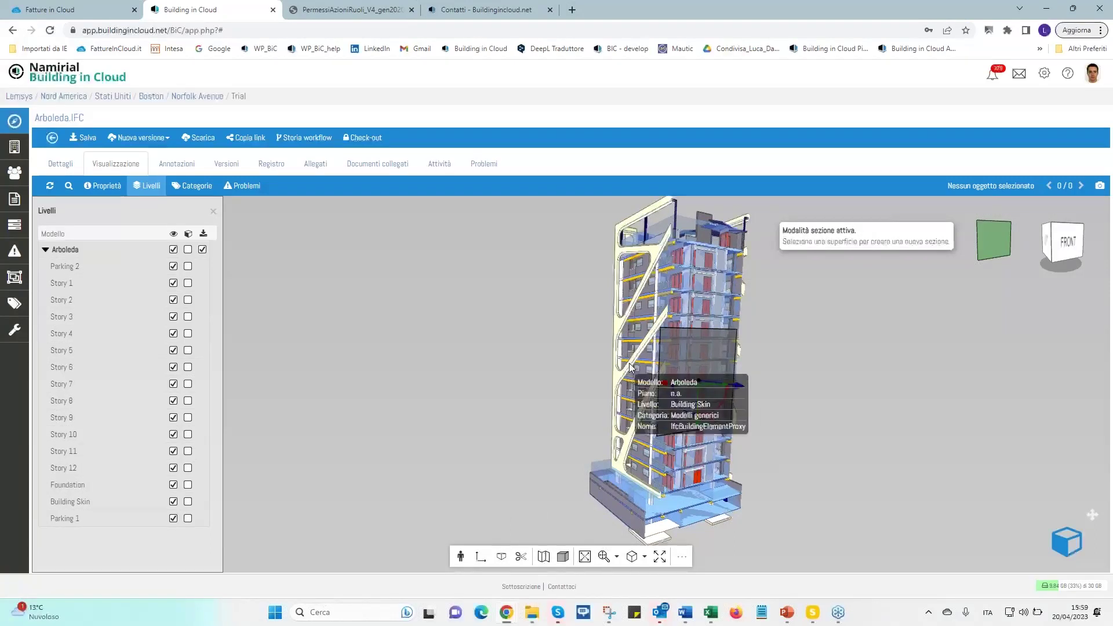
{"action": "left_click", "coordinate": [993, 251]}
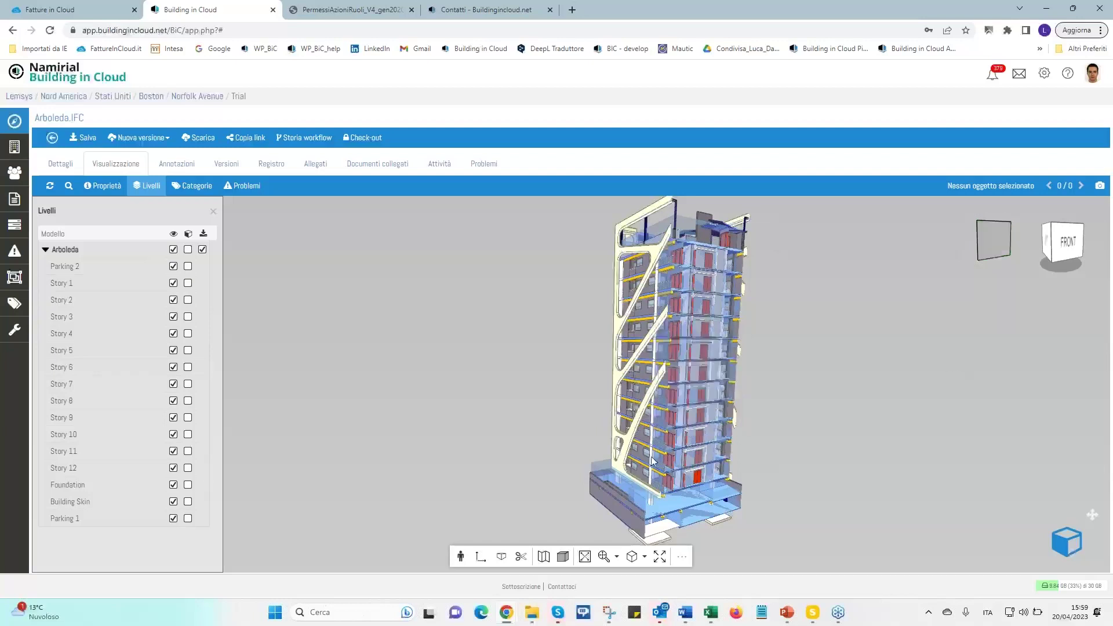
{"action": "left_click", "coordinate": [521, 557]}
{"action": "left_click", "coordinate": [540, 521]}
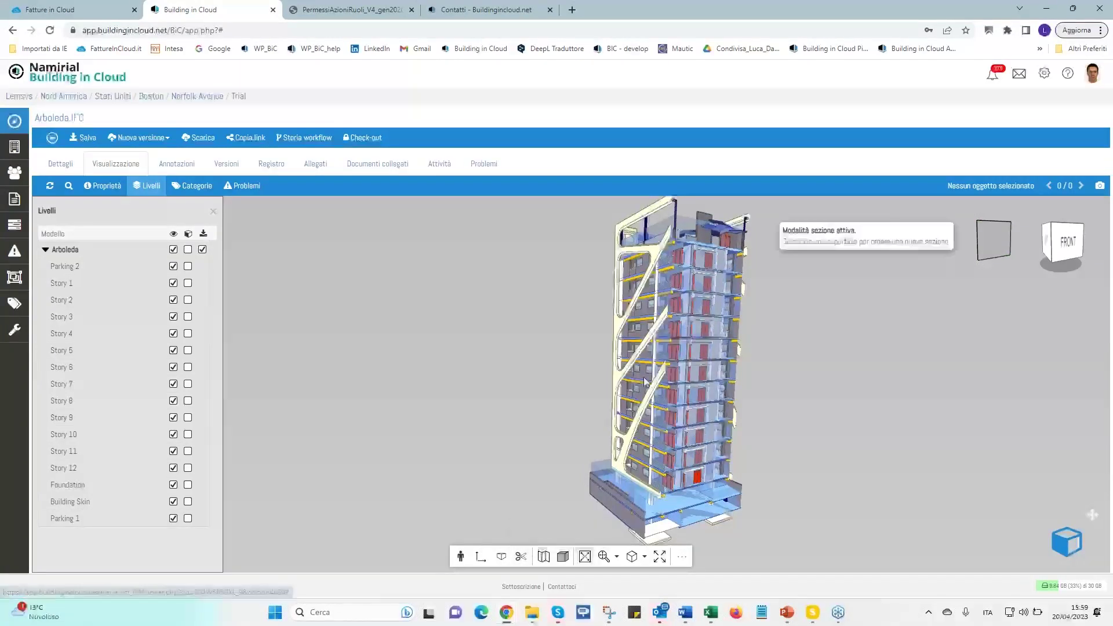
{"action": "left_click", "coordinate": [619, 383]}
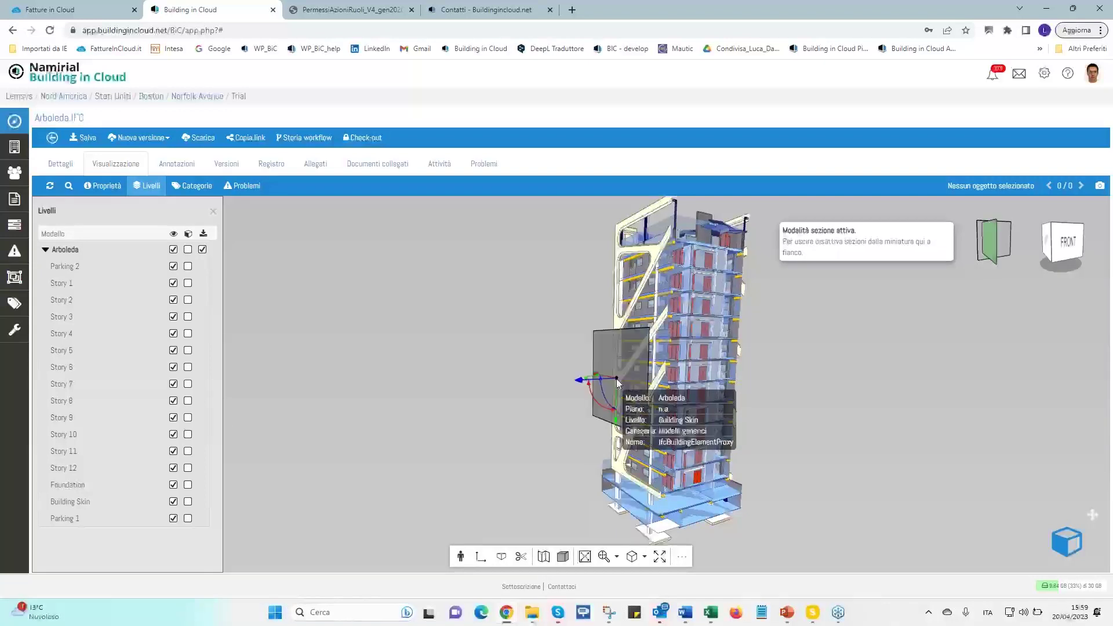
{"action": "left_click_drag", "start_coordinate": [621, 376], "coordinate": [740, 412]}
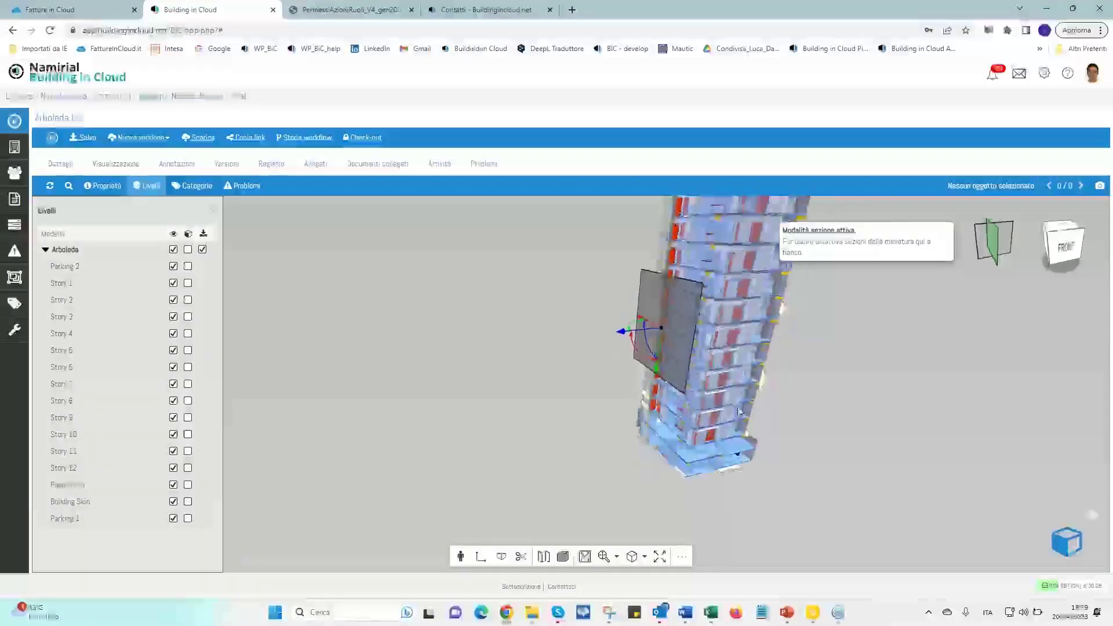
Inspect the interior slabs and walls of the sectioned tower around Story 4, and turn off section mode
{"action": "scroll", "coordinate": [713, 386], "scroll_direction": "up", "scroll_amount": 8}
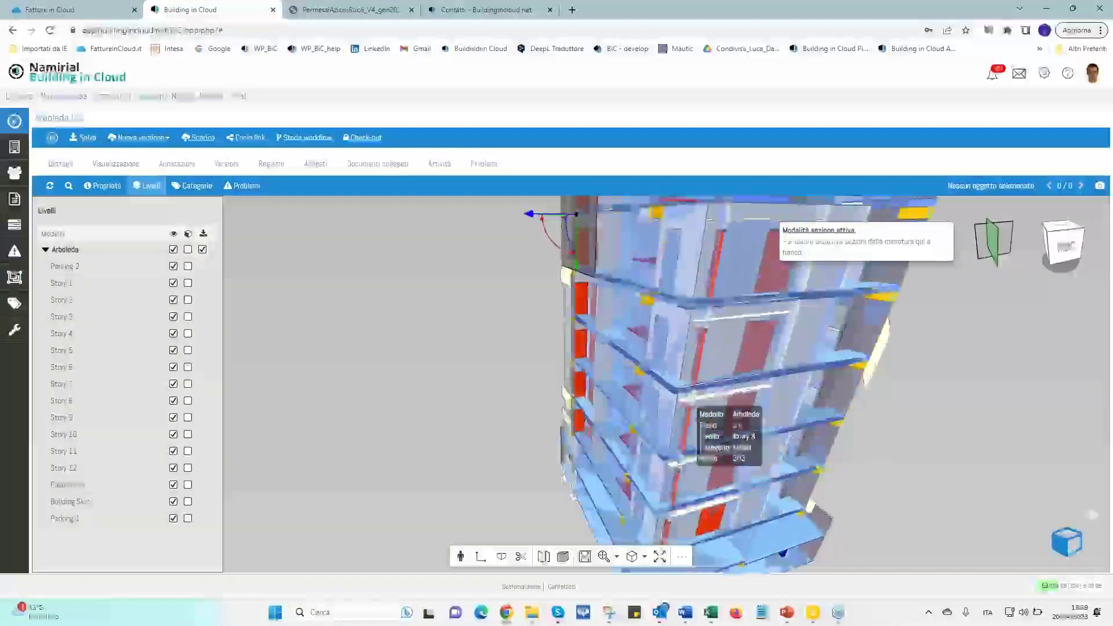
{"action": "scroll", "coordinate": [695, 409], "scroll_direction": "up", "scroll_amount": 8}
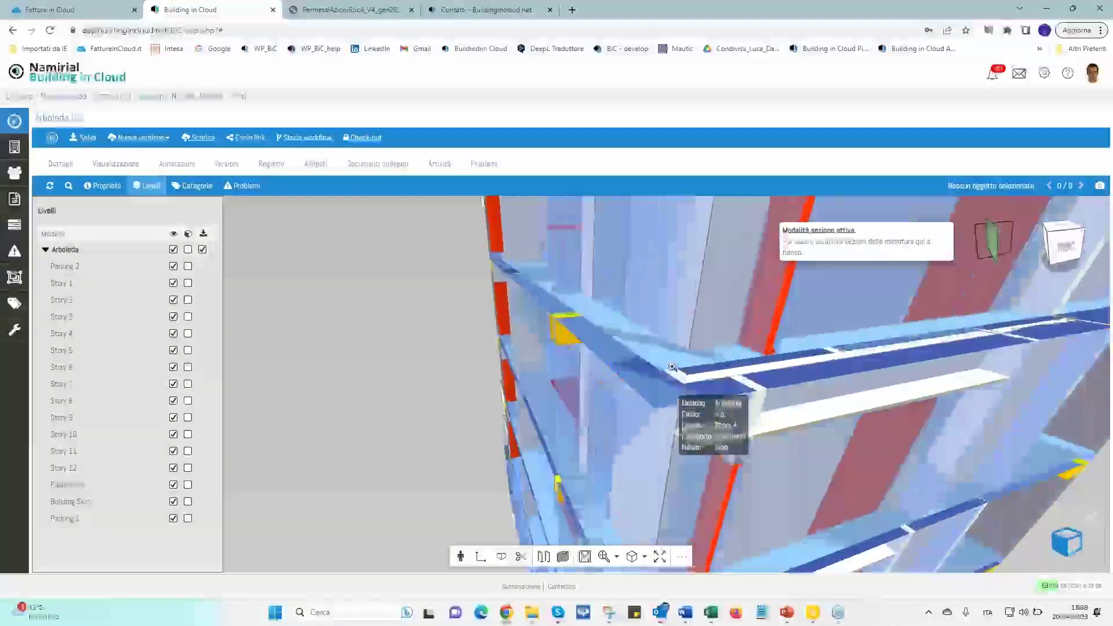
{"action": "scroll", "coordinate": [754, 272], "scroll_direction": "up", "scroll_amount": 8}
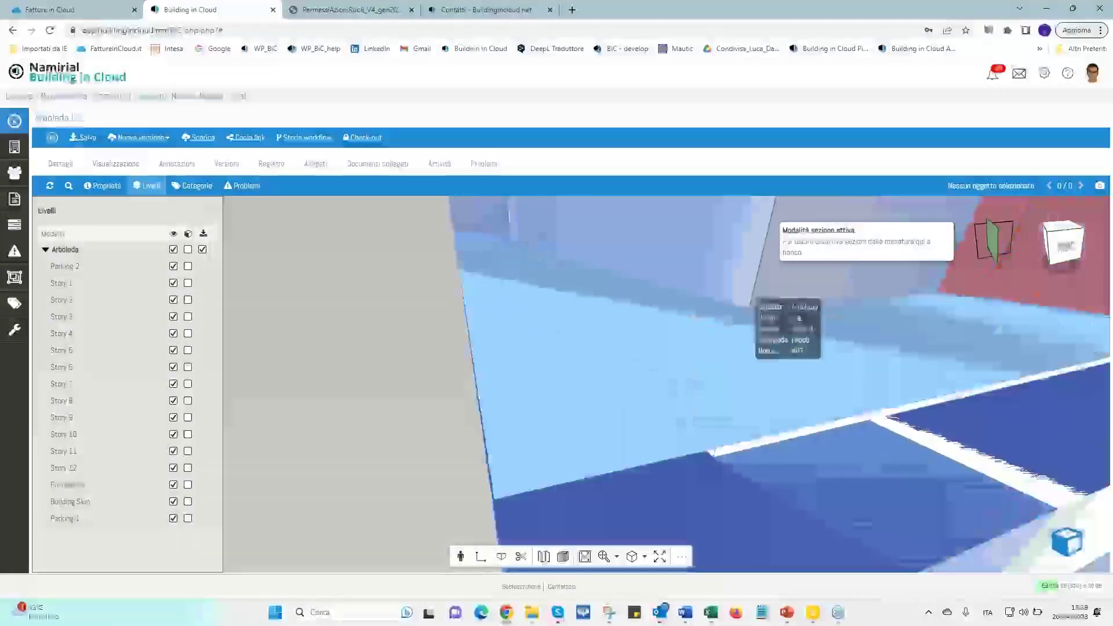
{"action": "scroll", "coordinate": [755, 271], "scroll_direction": "up", "scroll_amount": 8}
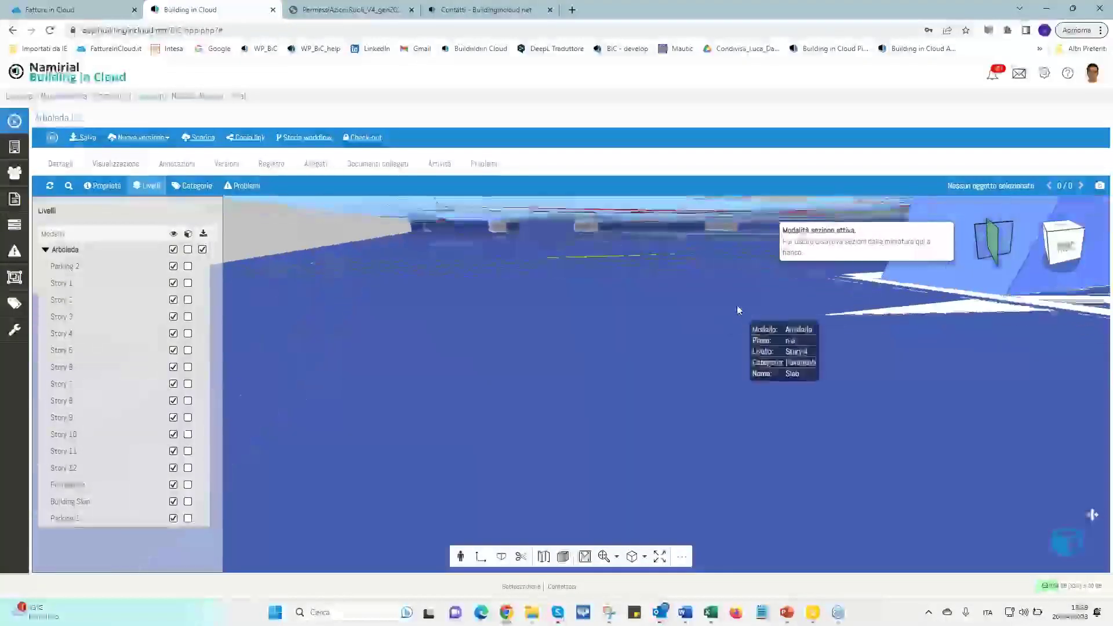
{"action": "left_click_drag", "start_coordinate": [755, 271], "coordinate": [366, 382]}
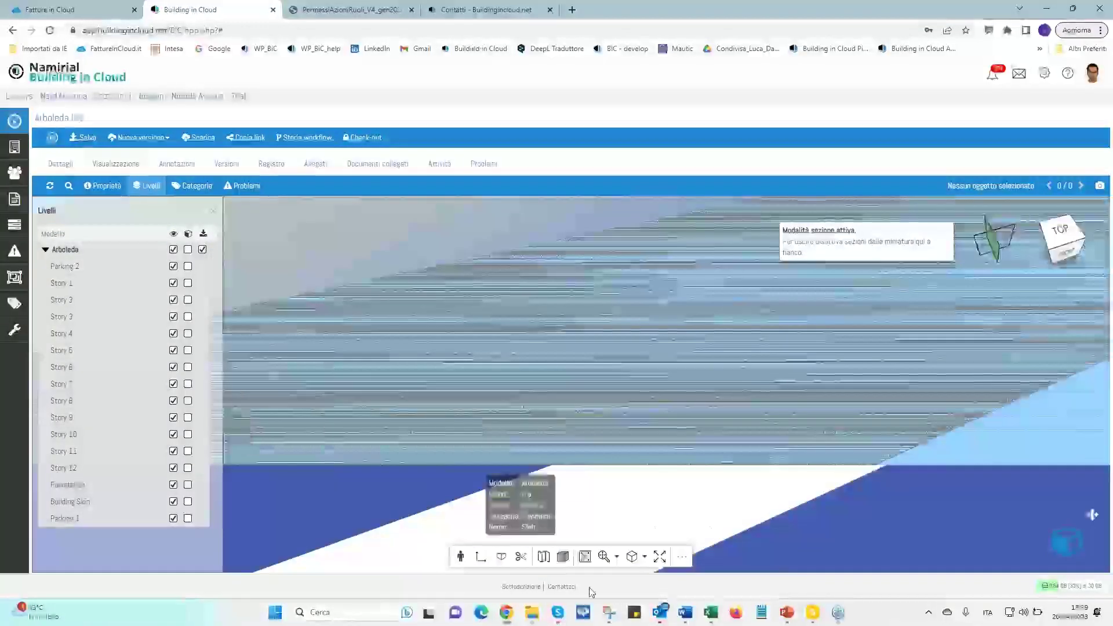
{"action": "left_click", "coordinate": [521, 558]}
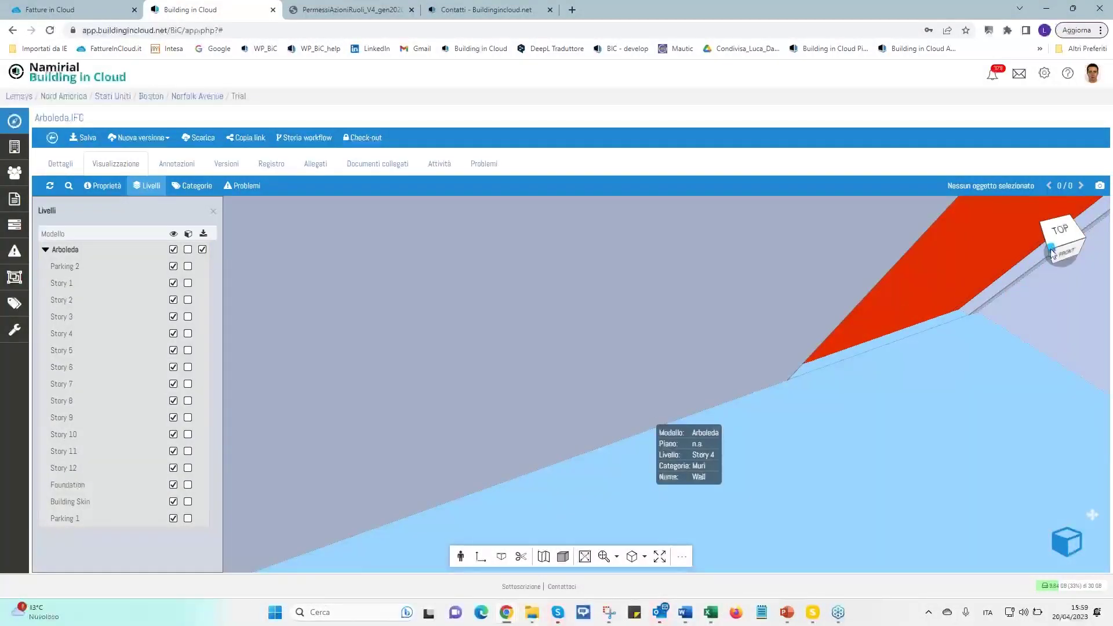
Examine the whole uncut tower from a top corner, from the left side and in a slightly tilted view
{"action": "left_click", "coordinate": [1053, 253]}
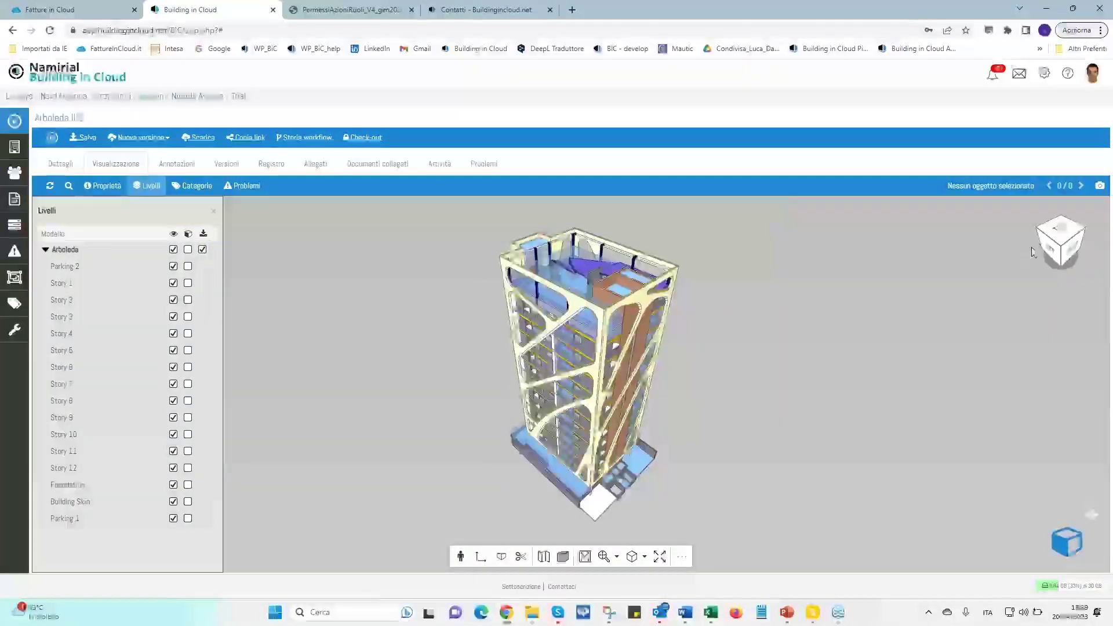
{"action": "left_click", "coordinate": [1050, 253]}
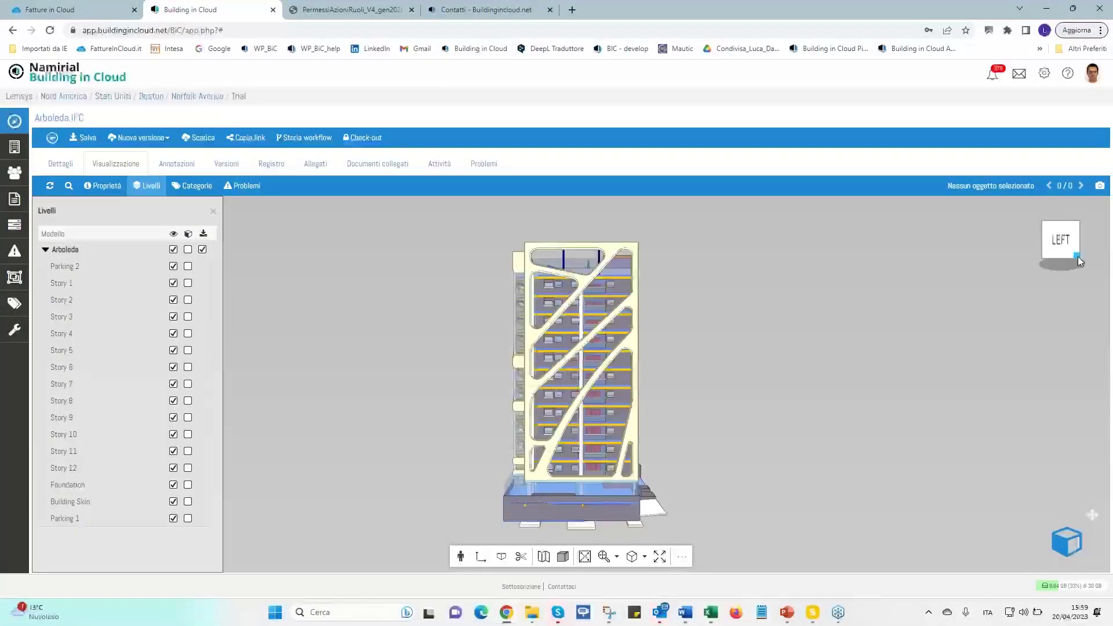
{"action": "left_click_drag", "start_coordinate": [1078, 256], "coordinate": [694, 415]}
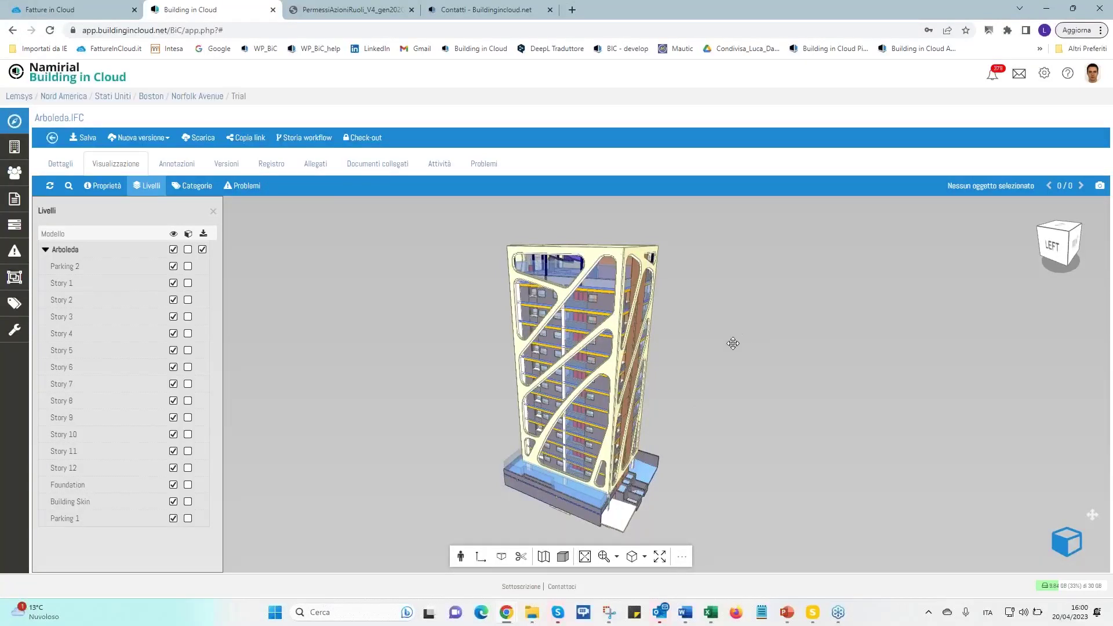
{"action": "left_click_drag", "start_coordinate": [733, 341], "coordinate": [735, 350]}
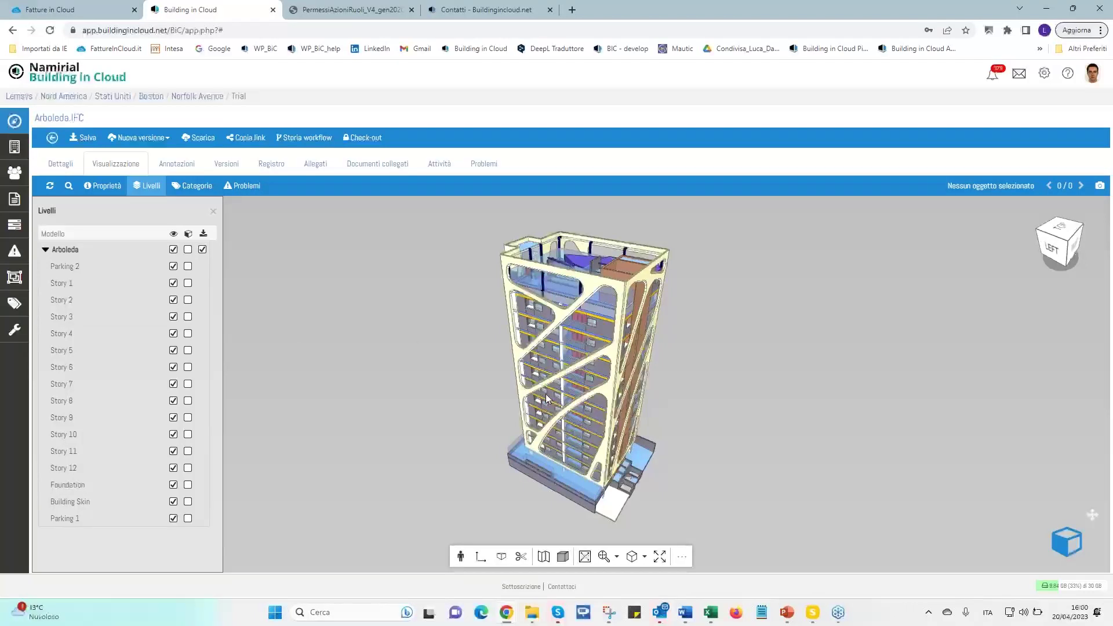
{"action": "mouse_move", "coordinate": [547, 399]}
{"action": "scroll", "coordinate": [589, 392], "scroll_direction": "up", "scroll_amount": 3}
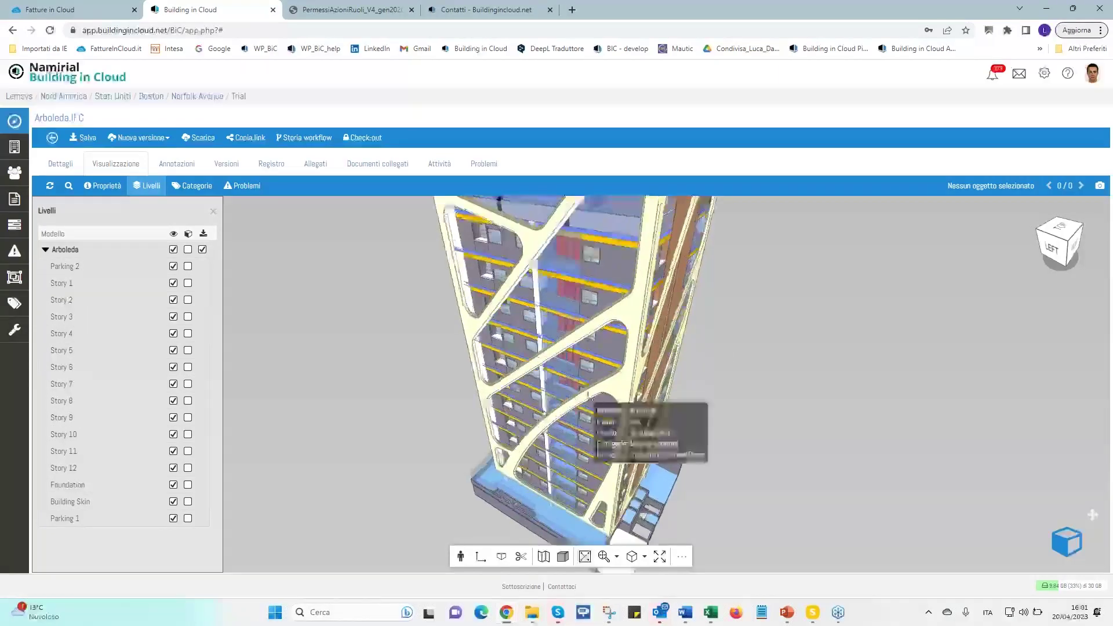
{"action": "scroll", "coordinate": [590, 392], "scroll_direction": "down", "scroll_amount": 3}
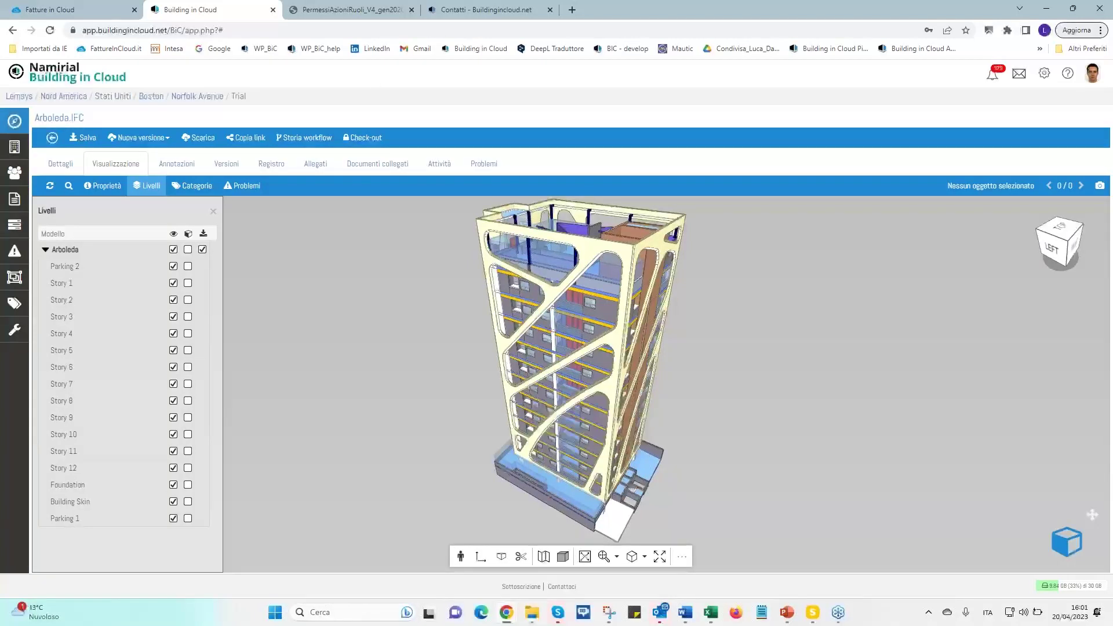
Open the Cucina issue from the model's problem list, review its details and show its snapshot in the model
{"action": "left_click", "coordinate": [252, 189]}
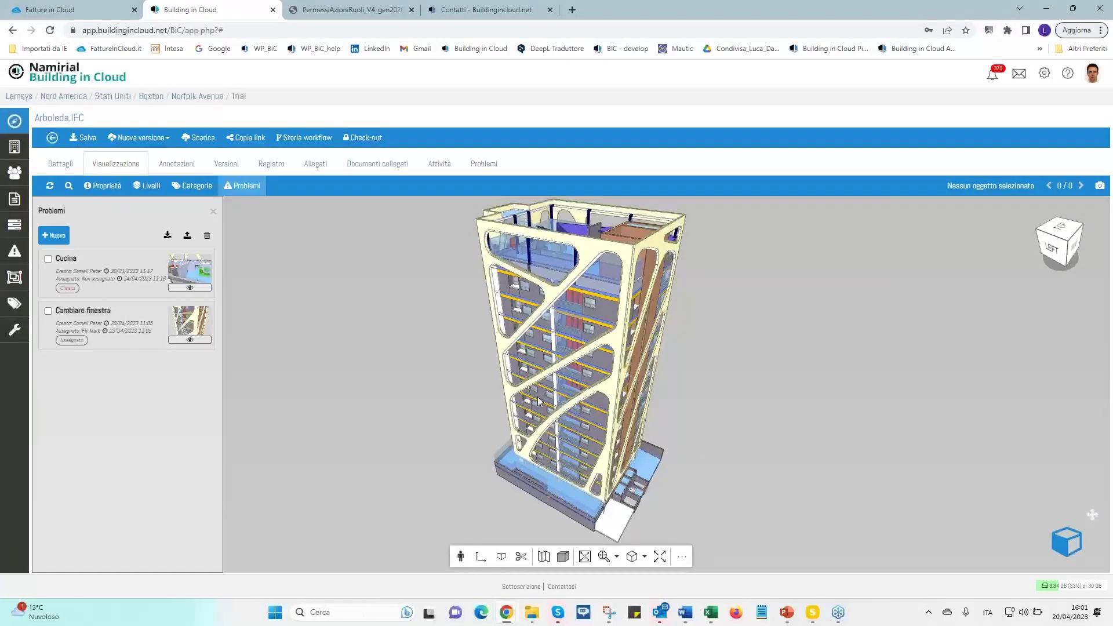
{"action": "left_click", "coordinate": [88, 276]}
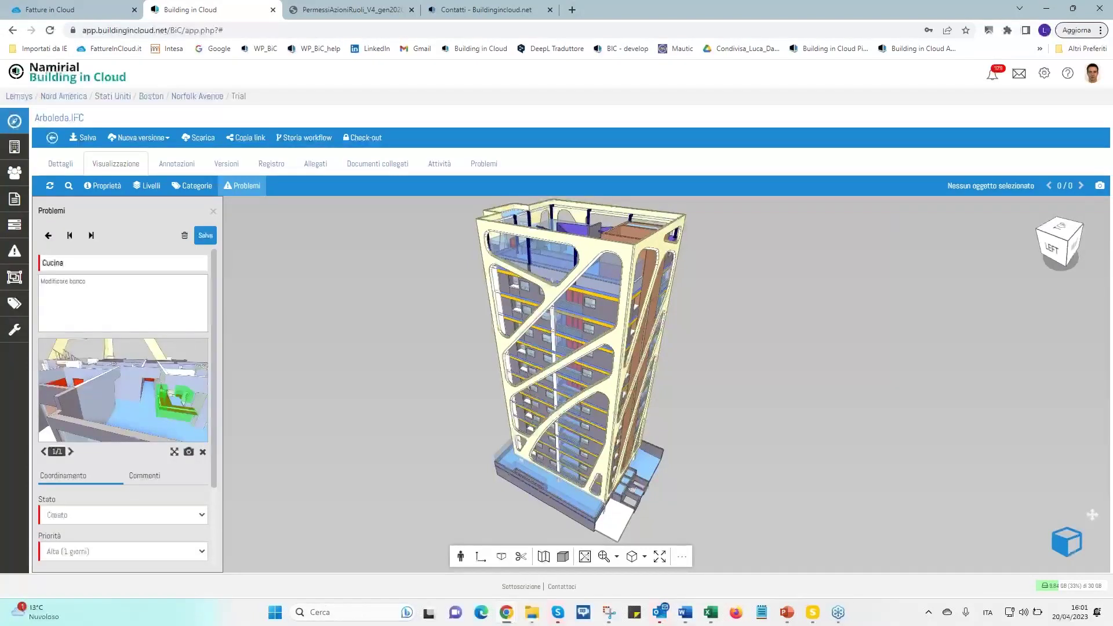
{"action": "scroll", "coordinate": [123, 289], "scroll_direction": "down", "scroll_amount": 2}
{"action": "scroll", "coordinate": [123, 348], "scroll_direction": "up", "scroll_amount": 2}
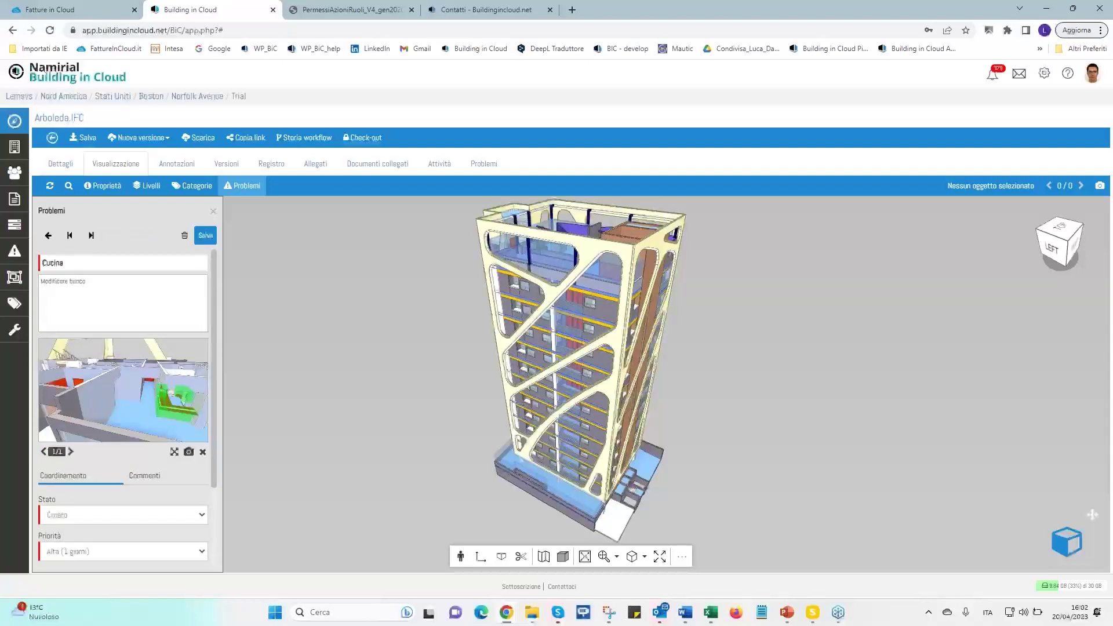
{"action": "scroll", "coordinate": [137, 379], "scroll_direction": "down", "scroll_amount": 1}
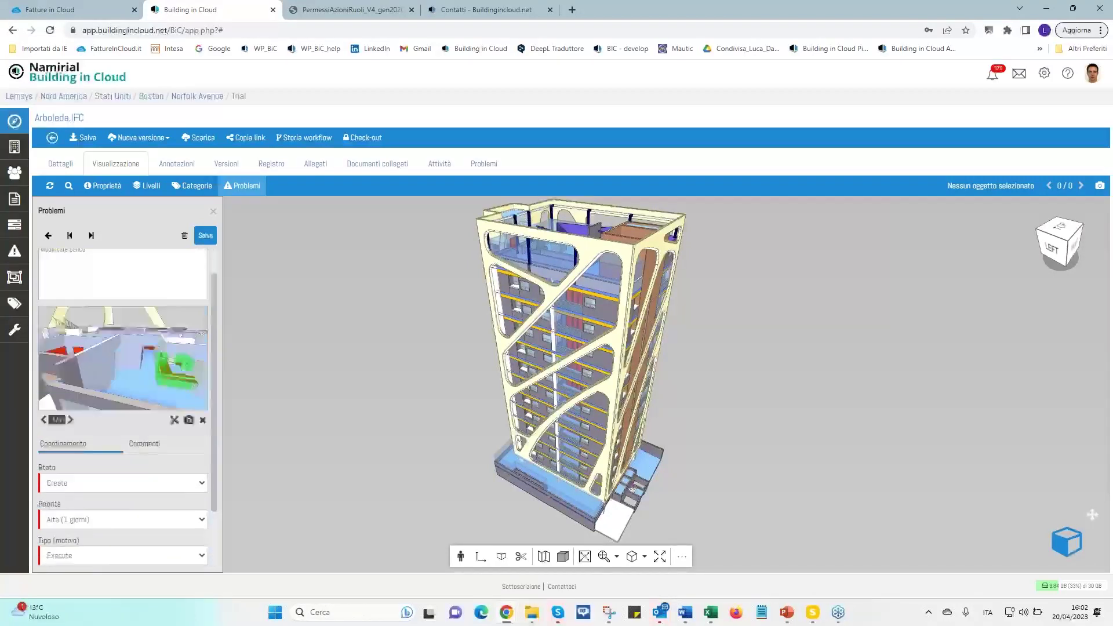
{"action": "scroll", "coordinate": [137, 380], "scroll_direction": "up", "scroll_amount": 1}
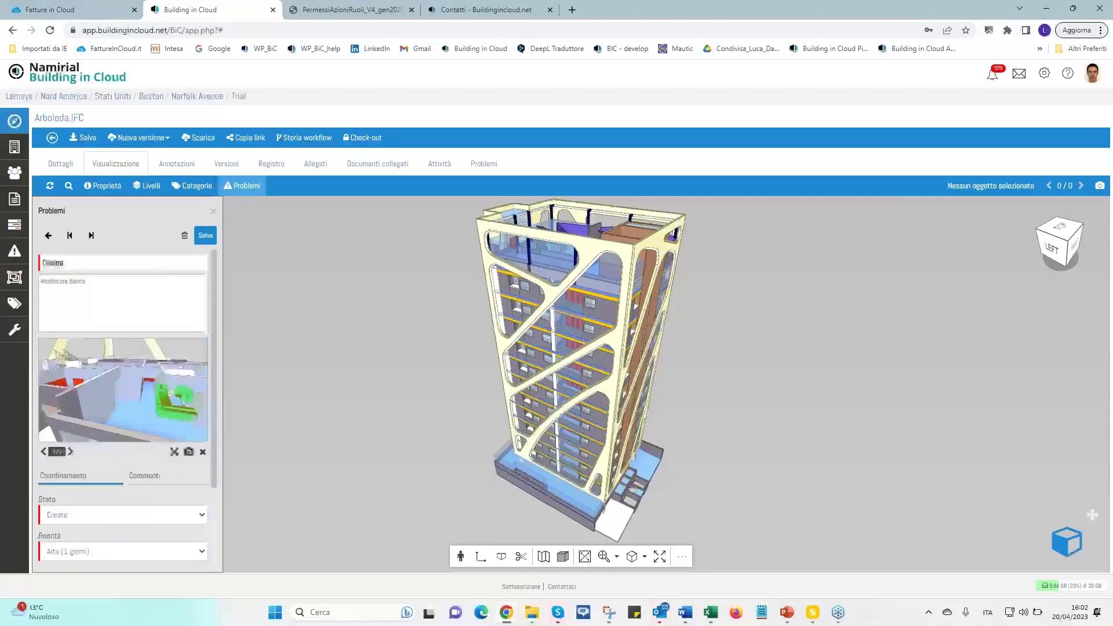
{"action": "left_click", "coordinate": [137, 380]}
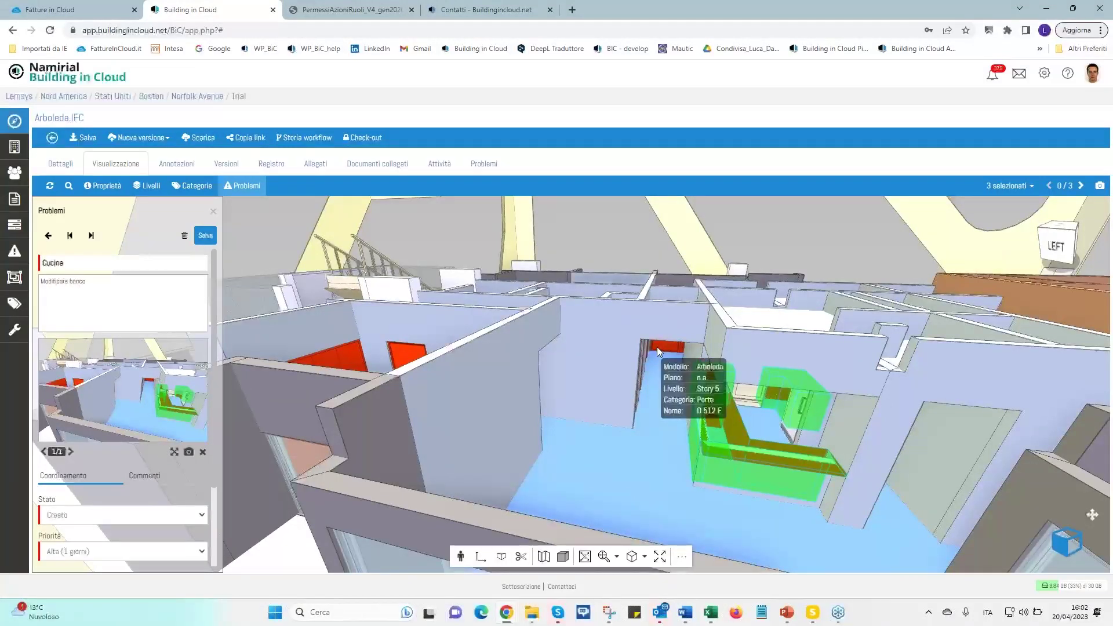
View the Cucina issue's location in the whole tower and check the options available for its Stato
{"action": "scroll", "coordinate": [656, 346], "scroll_direction": "down", "scroll_amount": 3}
{"action": "scroll", "coordinate": [656, 347], "scroll_direction": "down", "scroll_amount": 5}
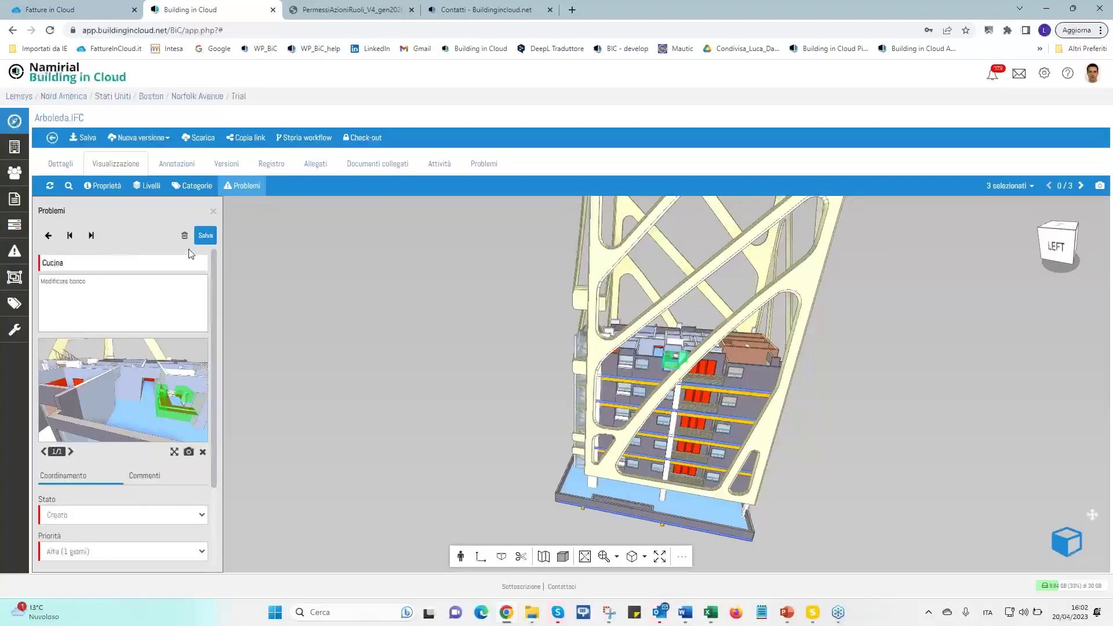
{"action": "scroll", "coordinate": [103, 383], "scroll_direction": "down", "scroll_amount": 2}
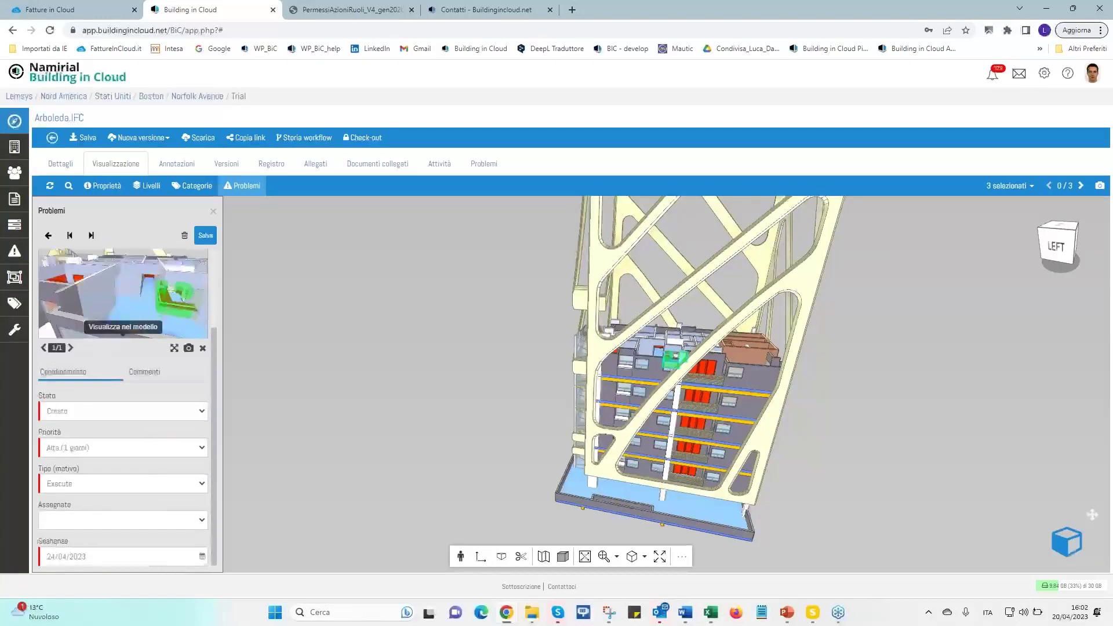
{"action": "left_click", "coordinate": [96, 413]}
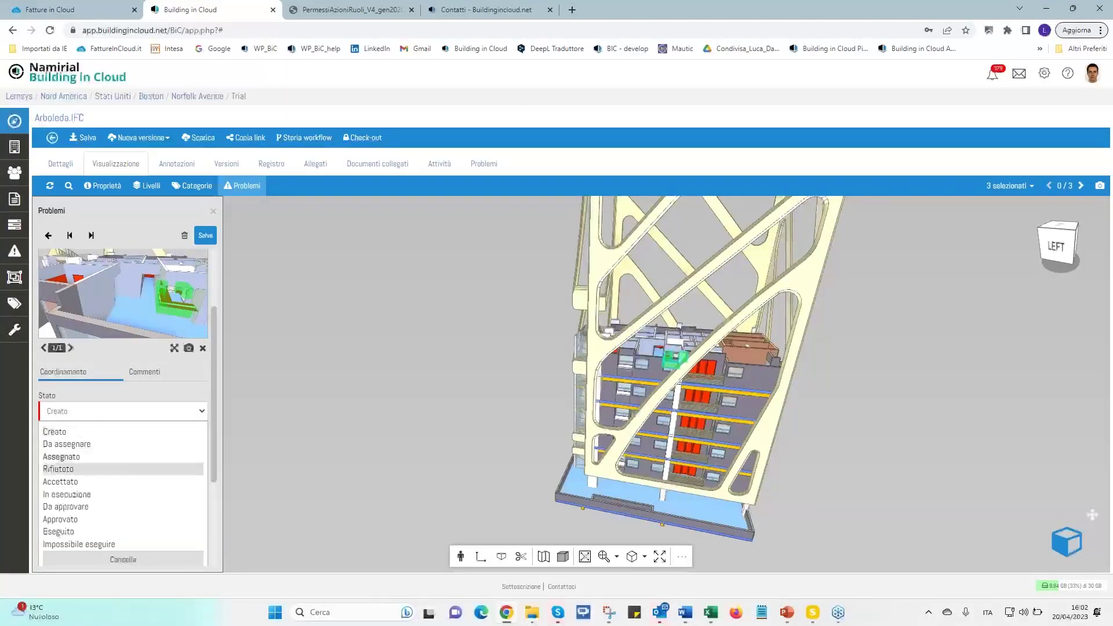
{"action": "left_click", "coordinate": [298, 477]}
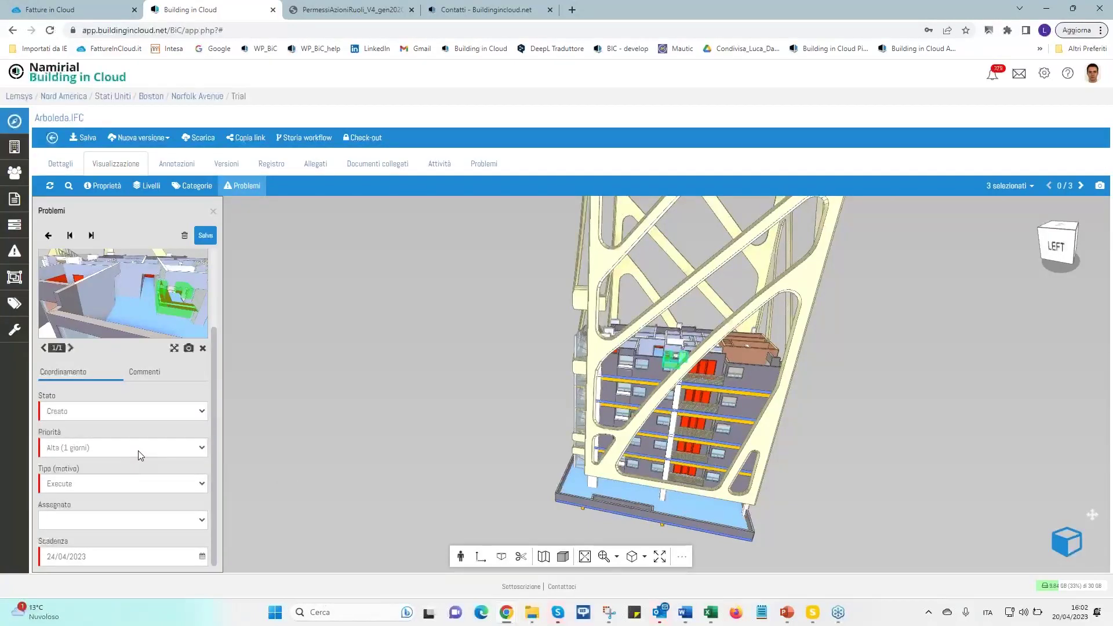
Fill in the Cucina issue's Assegnato field with the admin user's name
{"action": "left_click", "coordinate": [102, 522]}
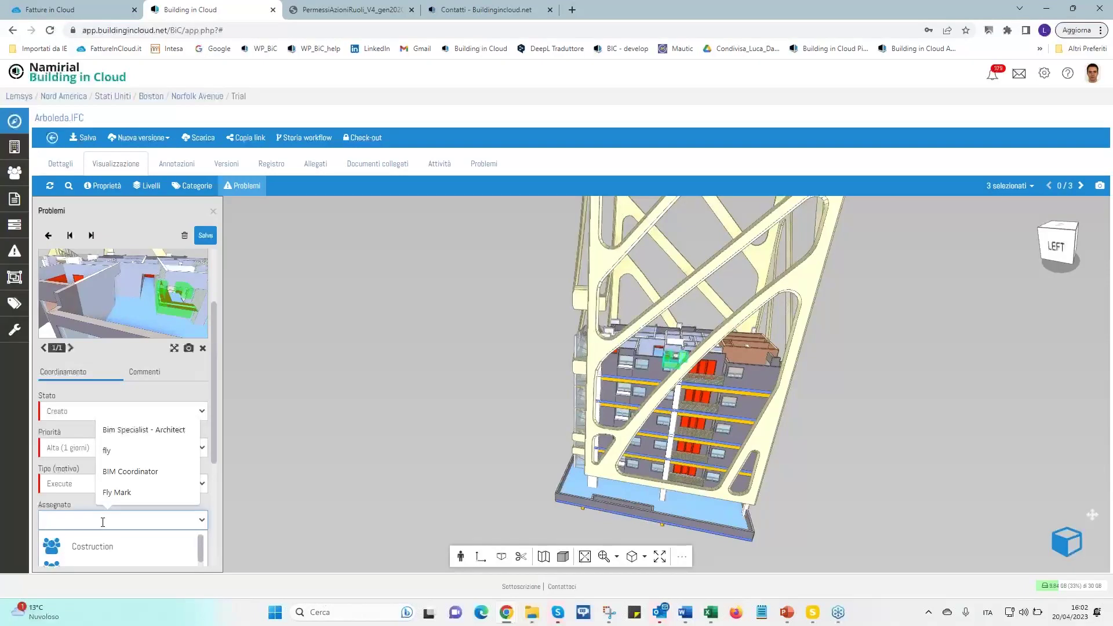
{"action": "left_click", "coordinate": [117, 492]}
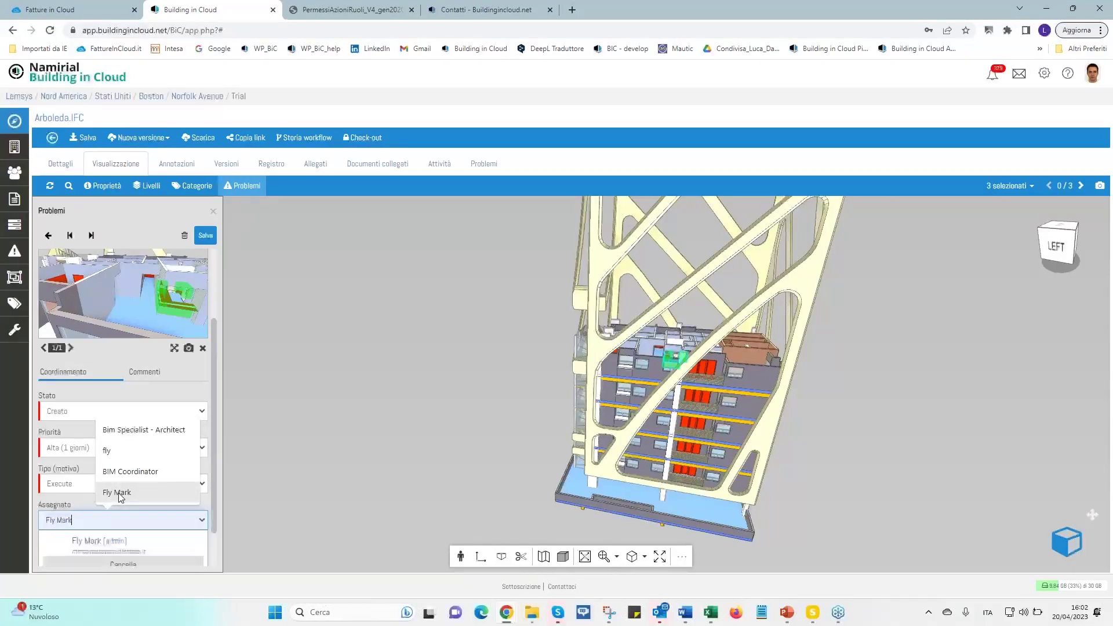
{"action": "scroll", "coordinate": [141, 509], "scroll_direction": "down", "scroll_amount": 1}
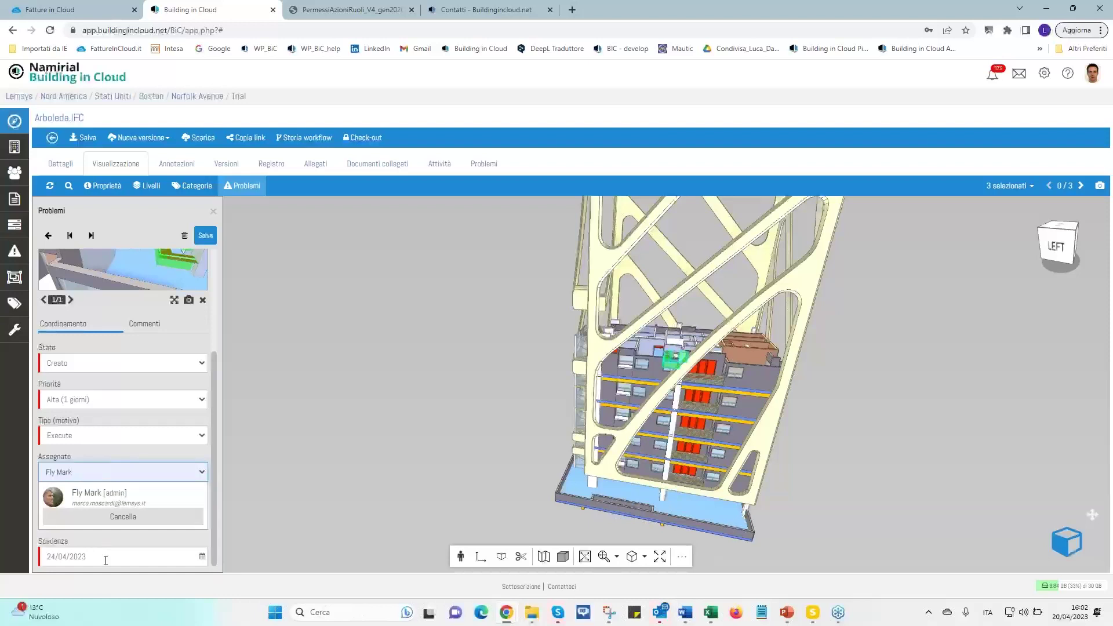
Add the comment "va bene" to the Cucina issue
{"action": "left_click", "coordinate": [148, 325]}
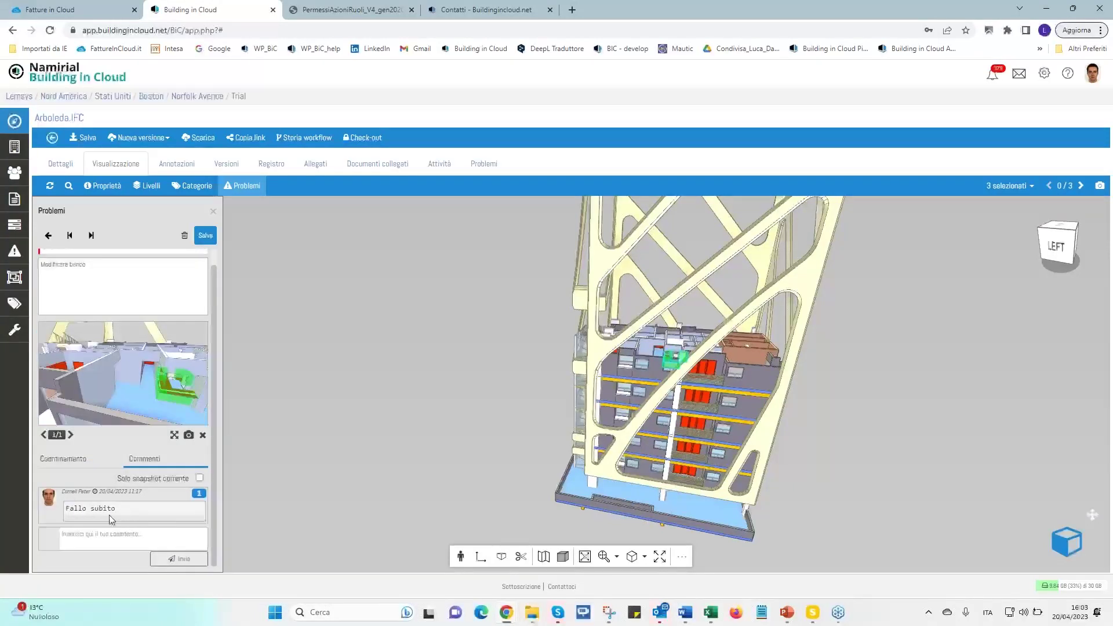
{"action": "left_click", "coordinate": [95, 536]}
{"action": "type", "text": "va"}
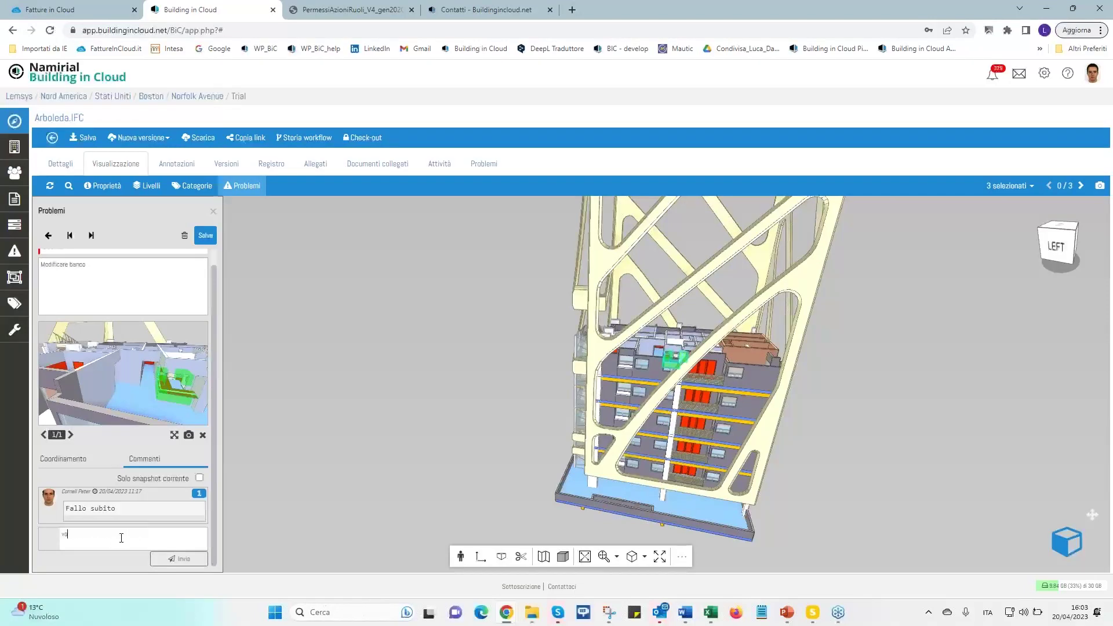
{"action": "type", "text": " bene"}
{"action": "left_click", "coordinate": [180, 559]}
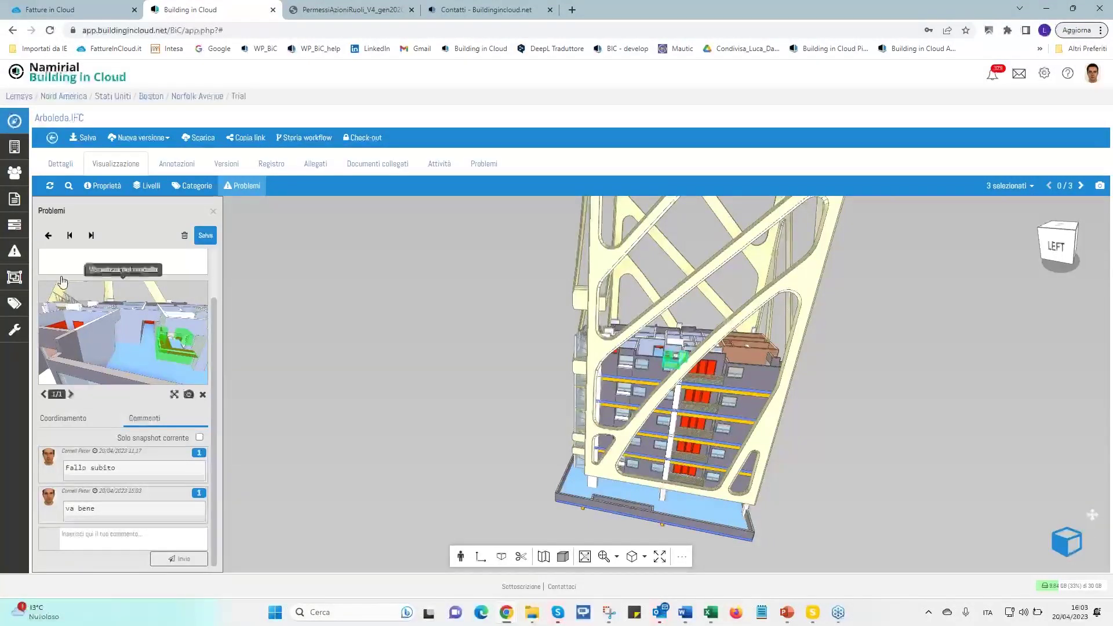
Return to the problem list, open the Cambiare finestra issue and show its snapshot in the model
{"action": "left_click", "coordinate": [48, 235]}
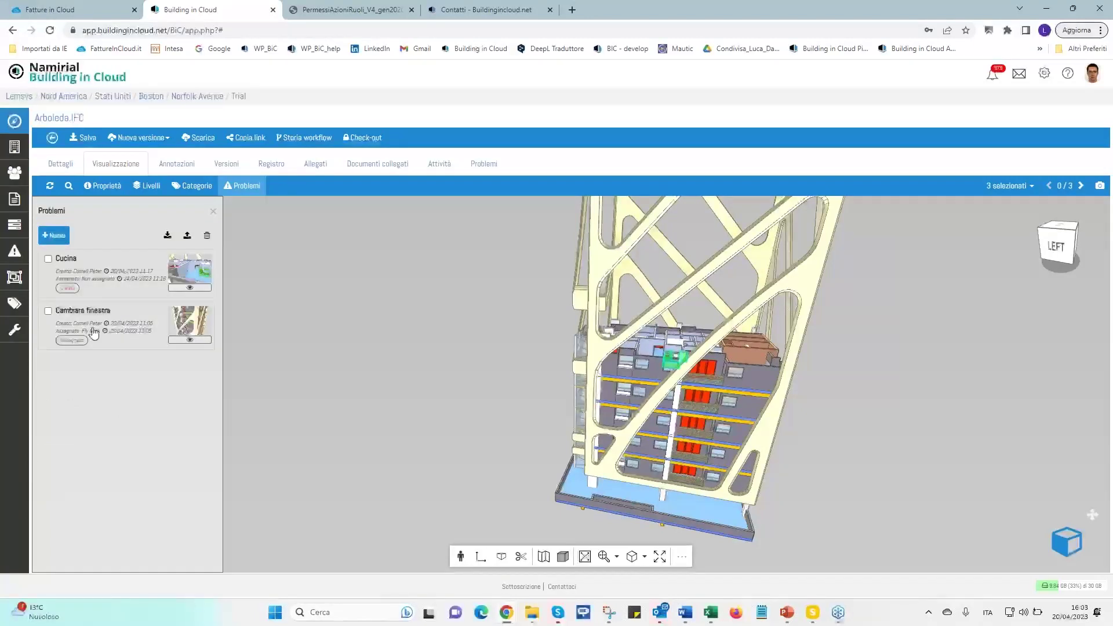
{"action": "left_click", "coordinate": [189, 320]}
{"action": "left_click", "coordinate": [140, 408]}
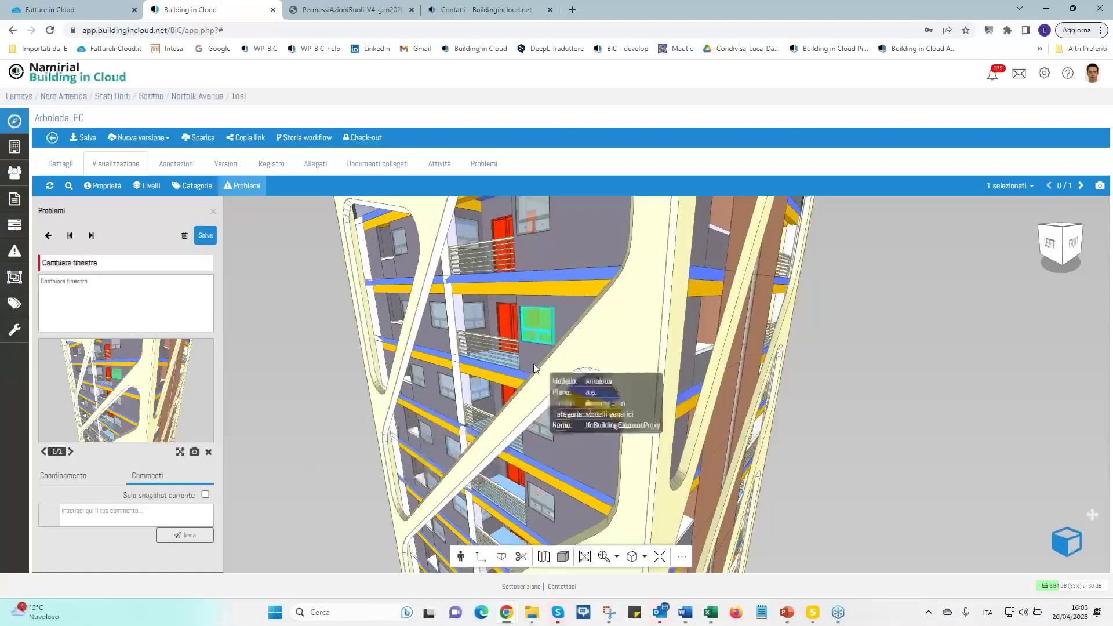
Add a second snapshot to the Cambiare finestra issue, showing the highlighted window from the left side of the tower
{"action": "left_click_drag", "start_coordinate": [534, 367], "coordinate": [678, 345]}
{"action": "scroll", "coordinate": [677, 344], "scroll_direction": "up", "scroll_amount": 5}
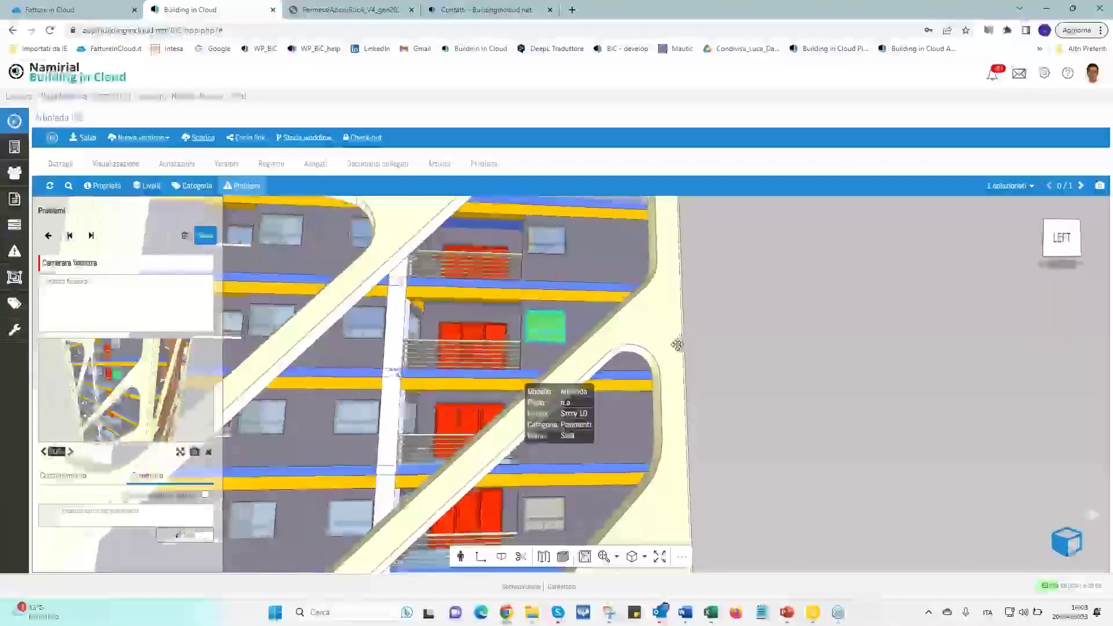
{"action": "left_click", "coordinate": [195, 452]}
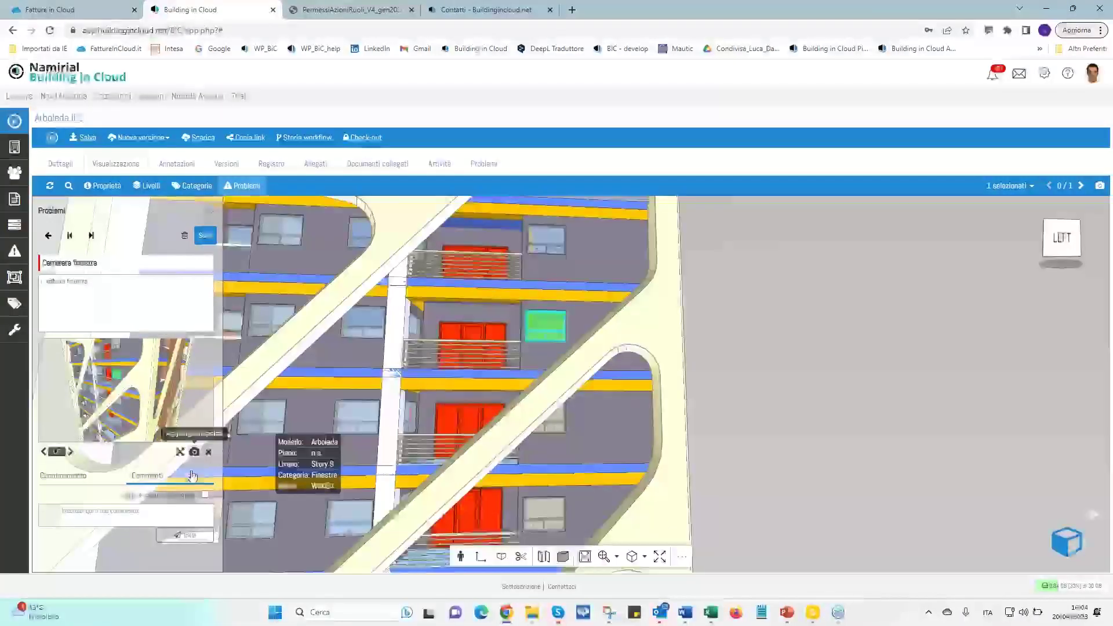
Go back to the first snapshot of the Cambiare finestra issue, show it in the model and display the coordination details
{"action": "left_click", "coordinate": [44, 456]}
{"action": "left_click", "coordinate": [110, 400]}
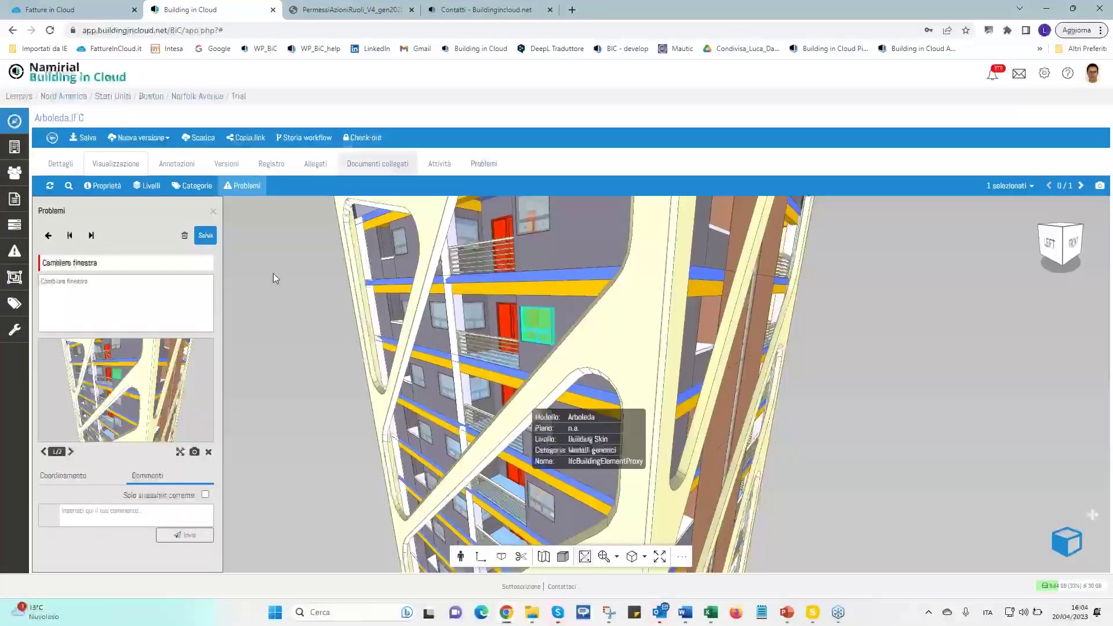
{"action": "left_click", "coordinate": [62, 476]}
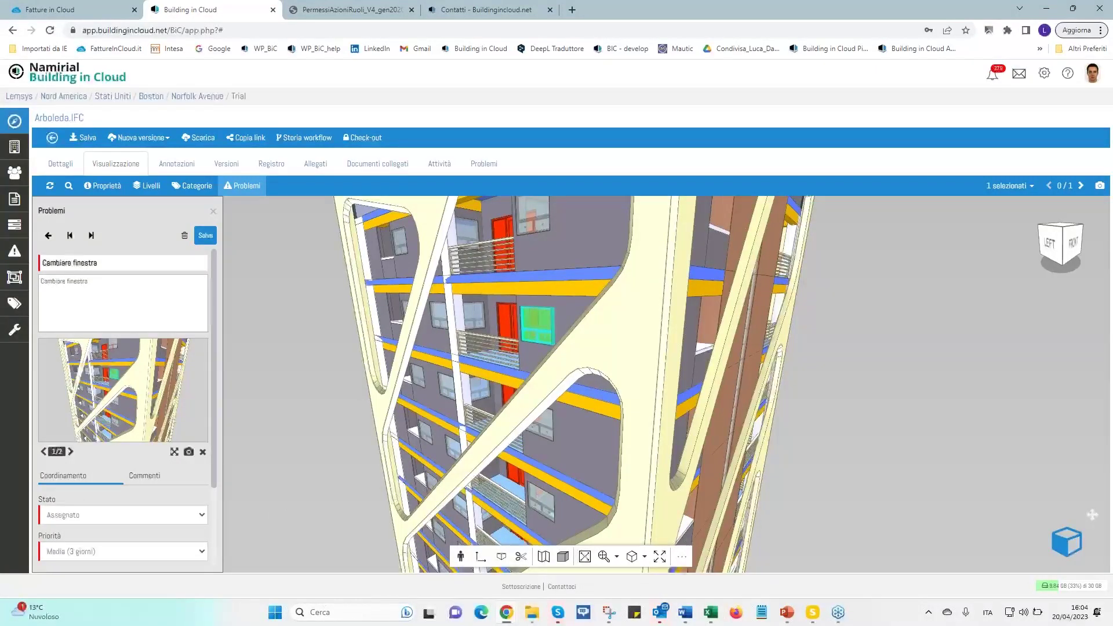
Switch to Solibri, maximize its window to examine the Cambiare finestra issue in Presentation 4, and return to Building in Cloud
{"action": "left_click", "coordinate": [814, 618]}
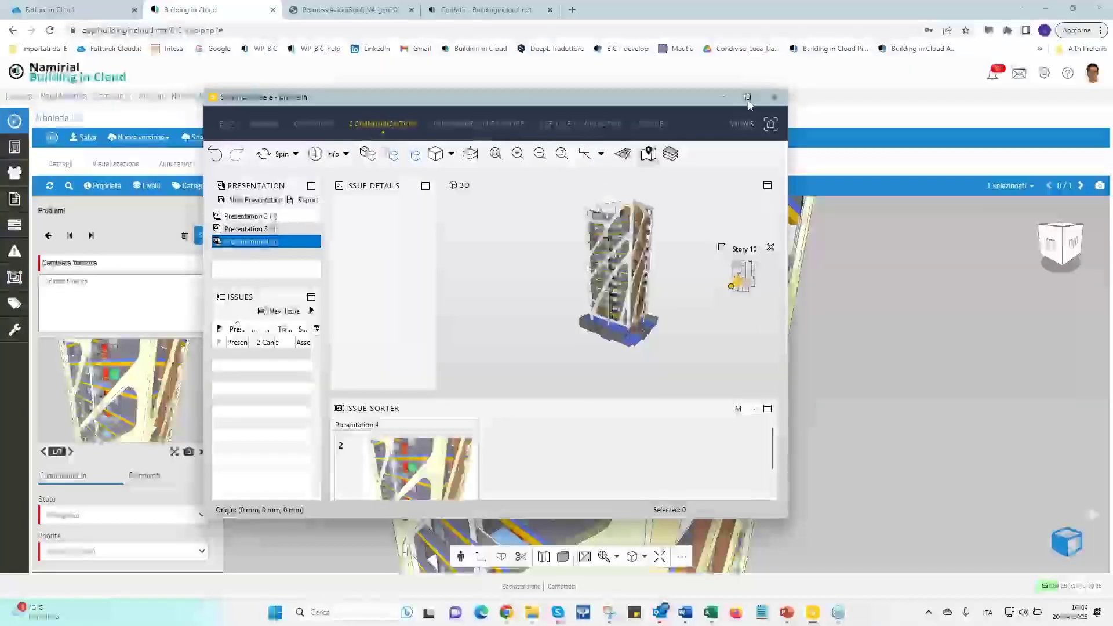
{"action": "left_click", "coordinate": [748, 97]}
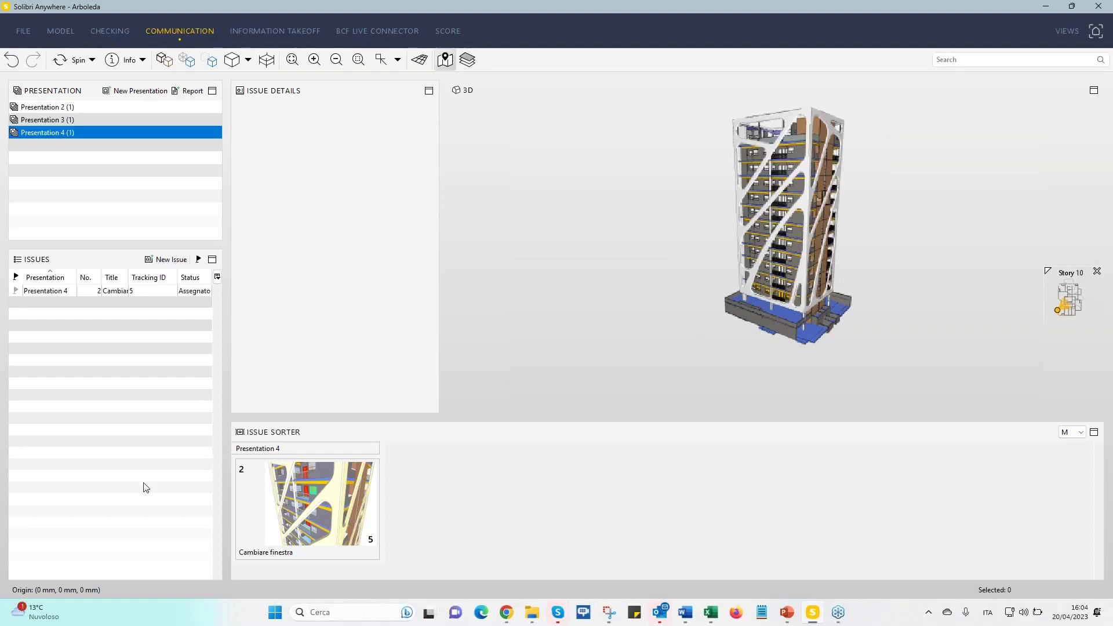
{"action": "left_click", "coordinate": [1045, 8]}
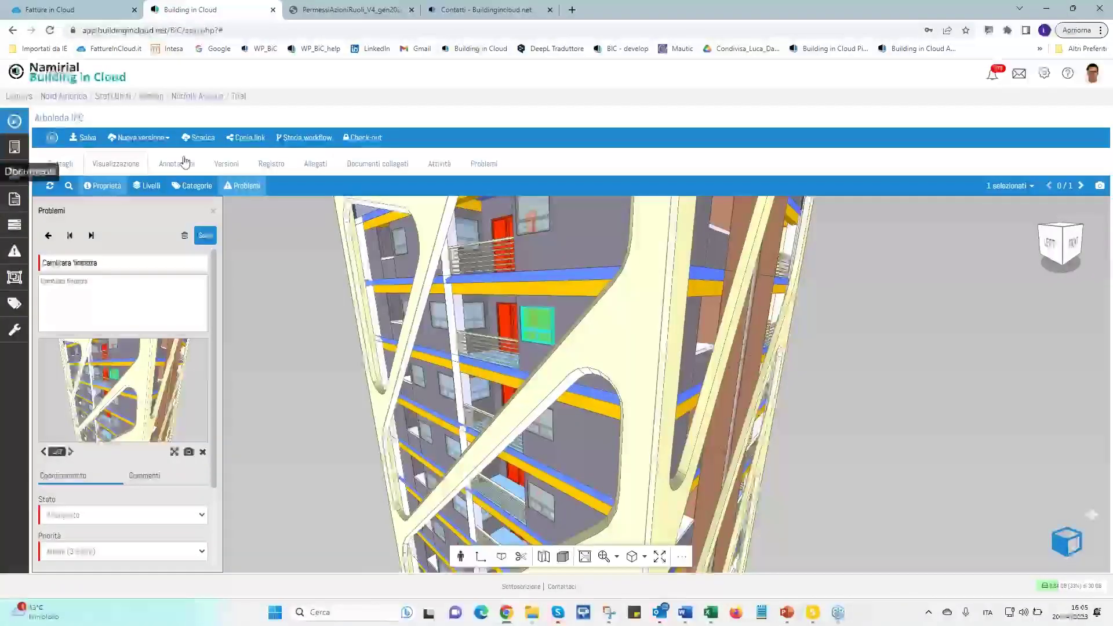
List all problems of the building, open the Cambiare finestra problem to review its properties, and return to the list
{"action": "left_click", "coordinate": [15, 255]}
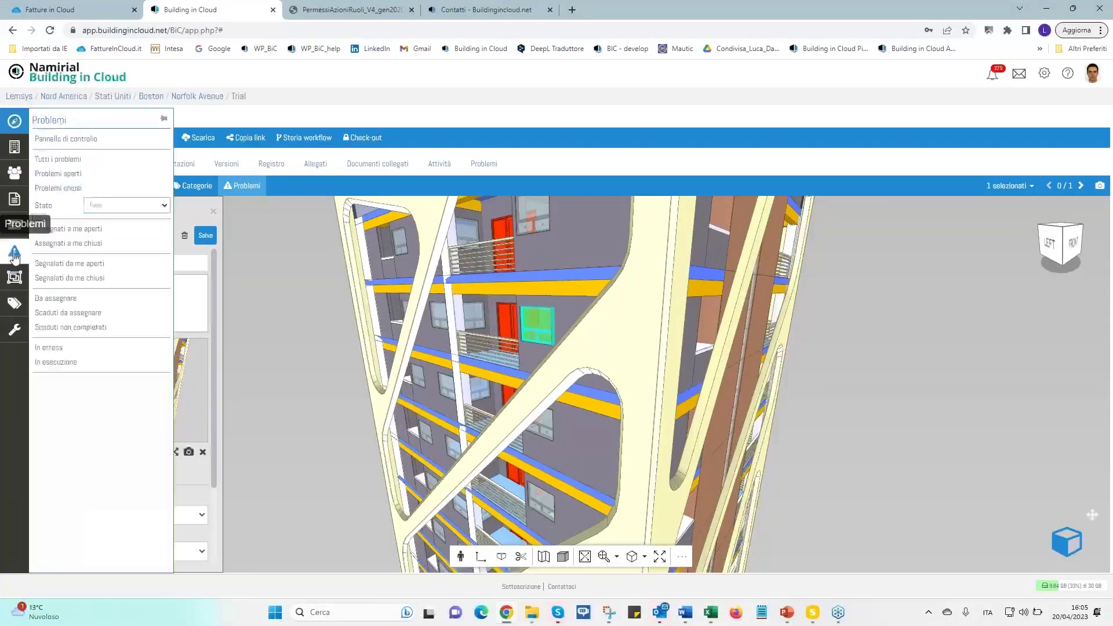
{"action": "left_click", "coordinate": [81, 160]}
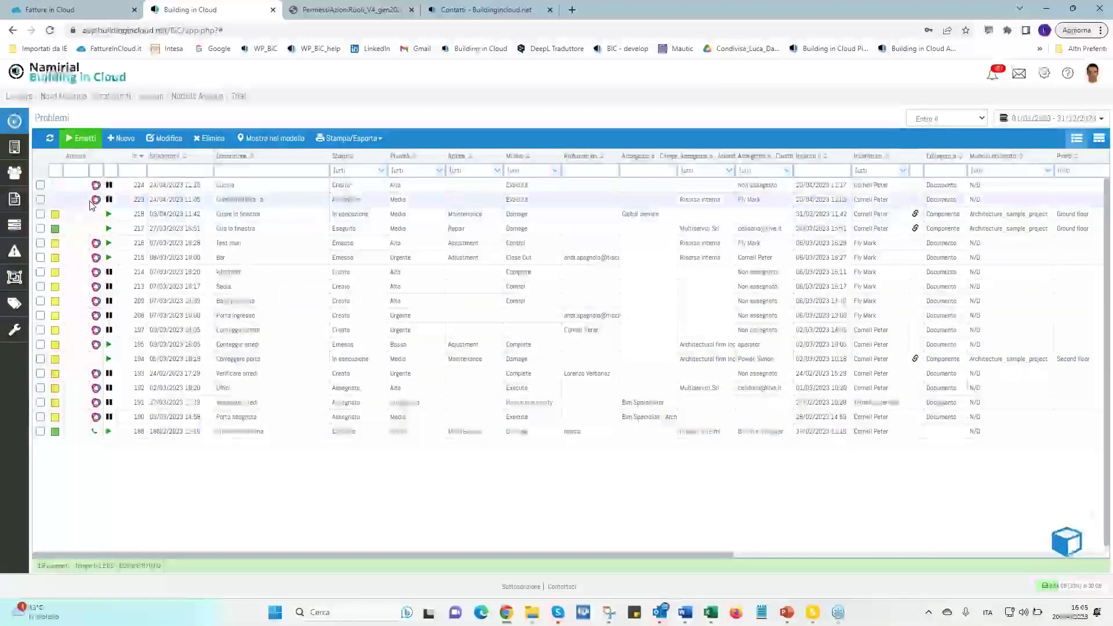
{"action": "double_click", "coordinate": [260, 202]}
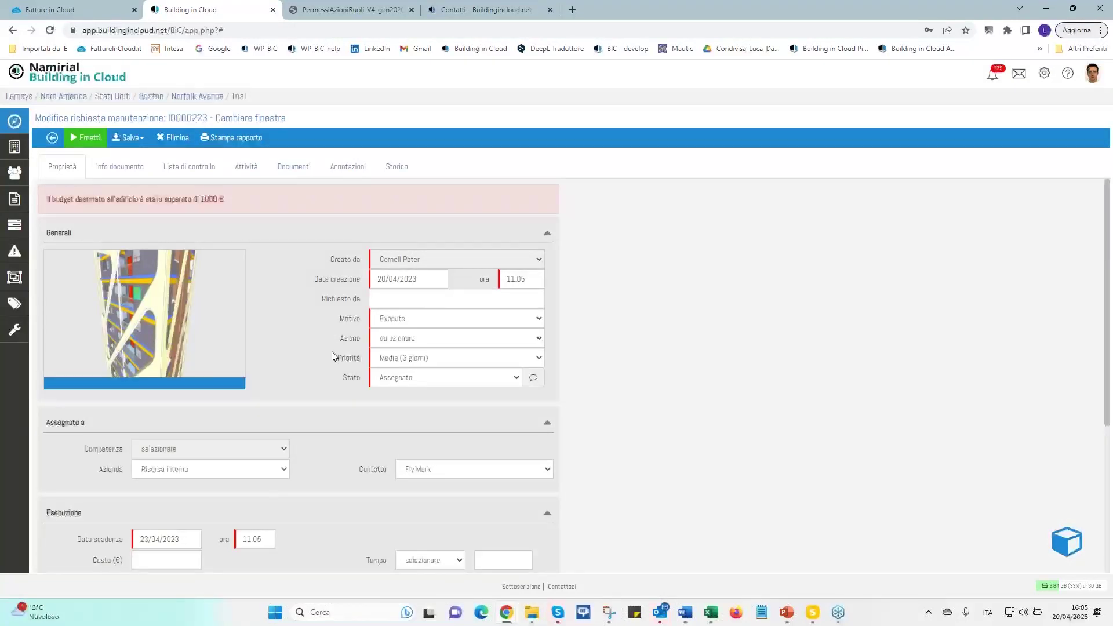
{"action": "scroll", "coordinate": [334, 356], "scroll_direction": "down", "scroll_amount": 4}
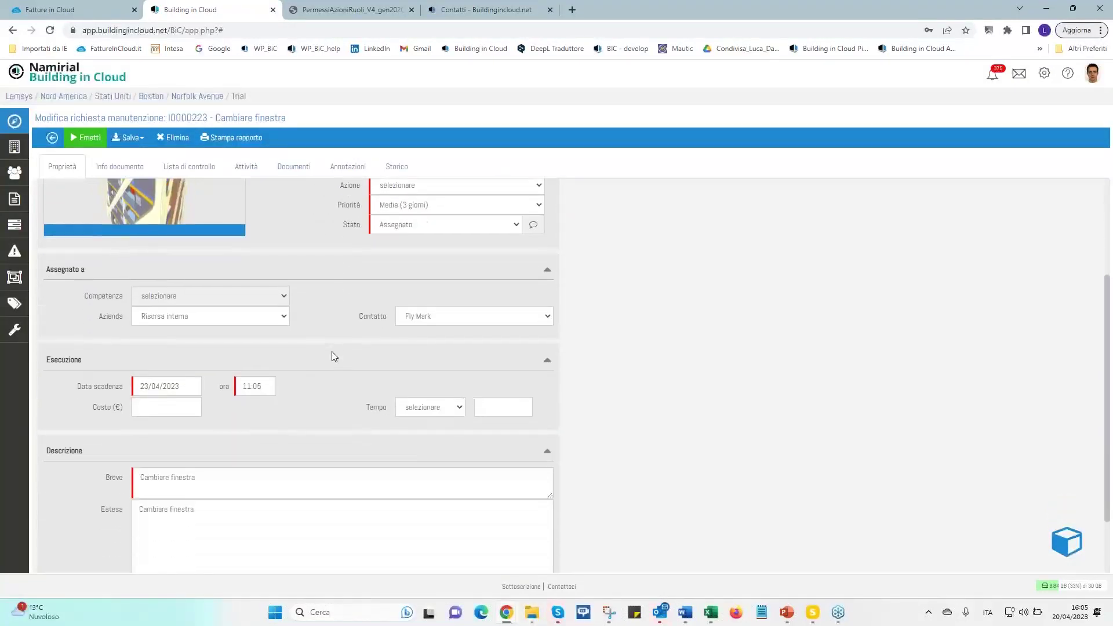
{"action": "scroll", "coordinate": [334, 356], "scroll_direction": "up", "scroll_amount": 4}
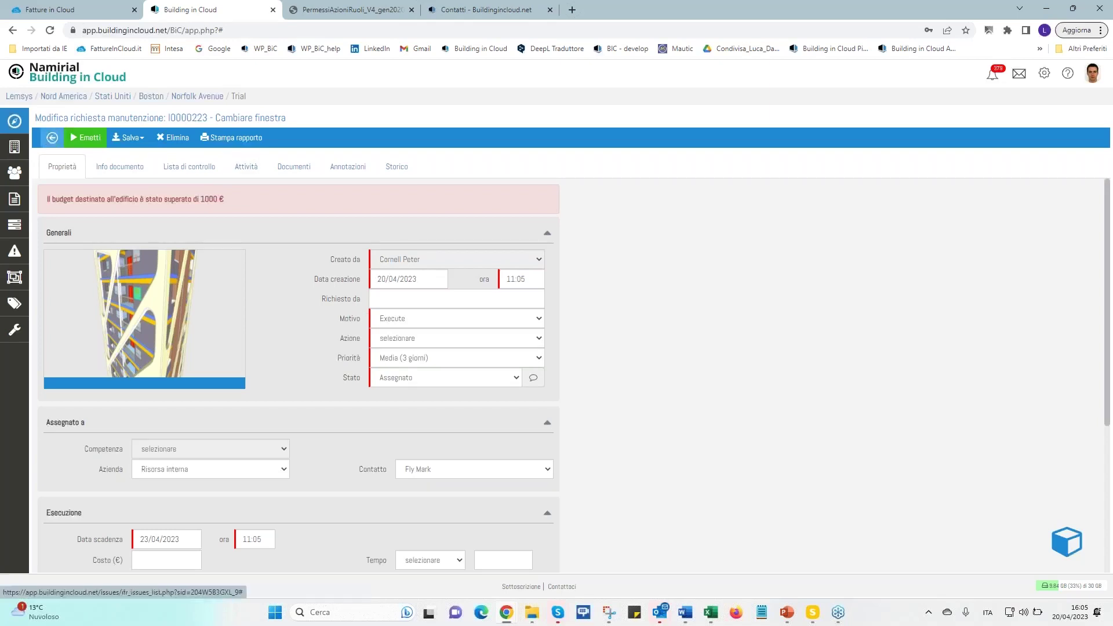
{"action": "left_click", "coordinate": [52, 137]}
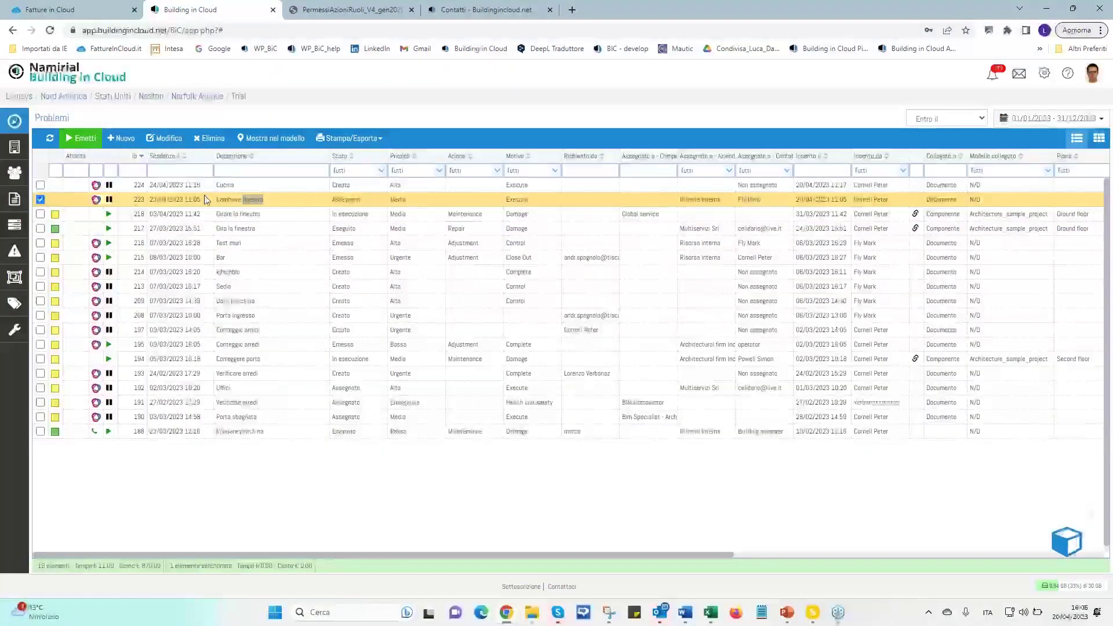
Reopen the Cambiare finestra problem and set its status to Accettato
{"action": "double_click", "coordinate": [363, 199]}
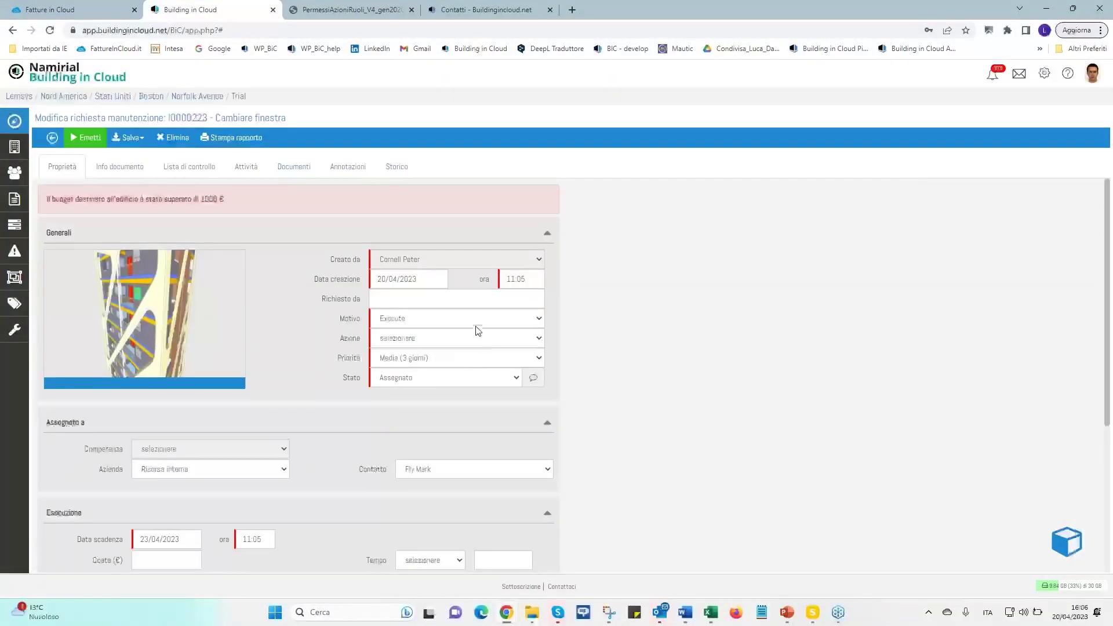
{"action": "left_click", "coordinate": [455, 378]}
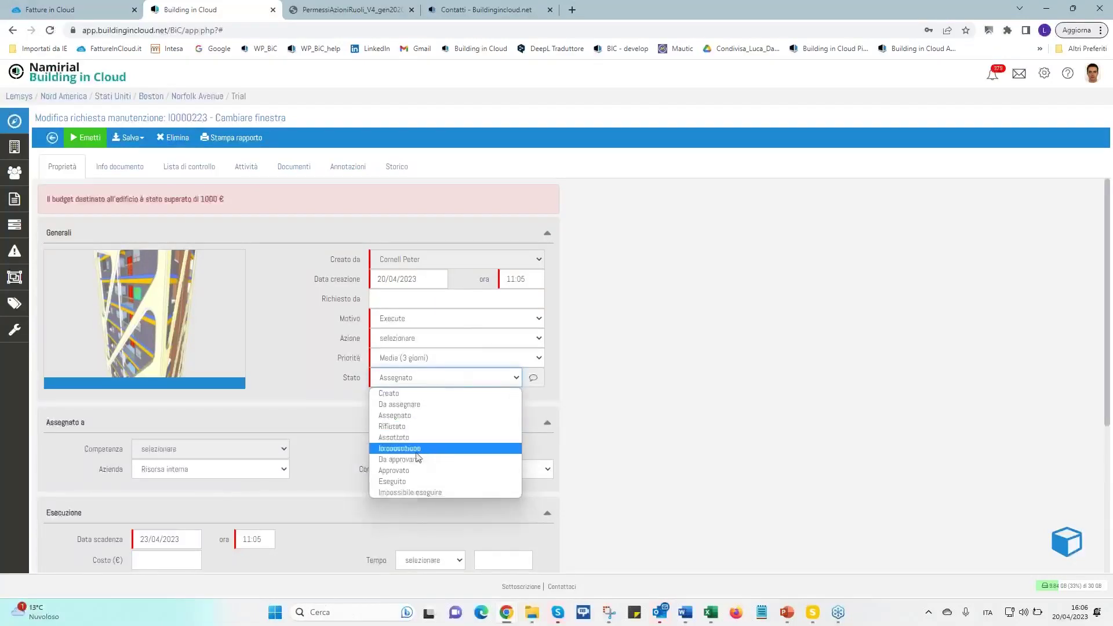
{"action": "left_click", "coordinate": [404, 438]}
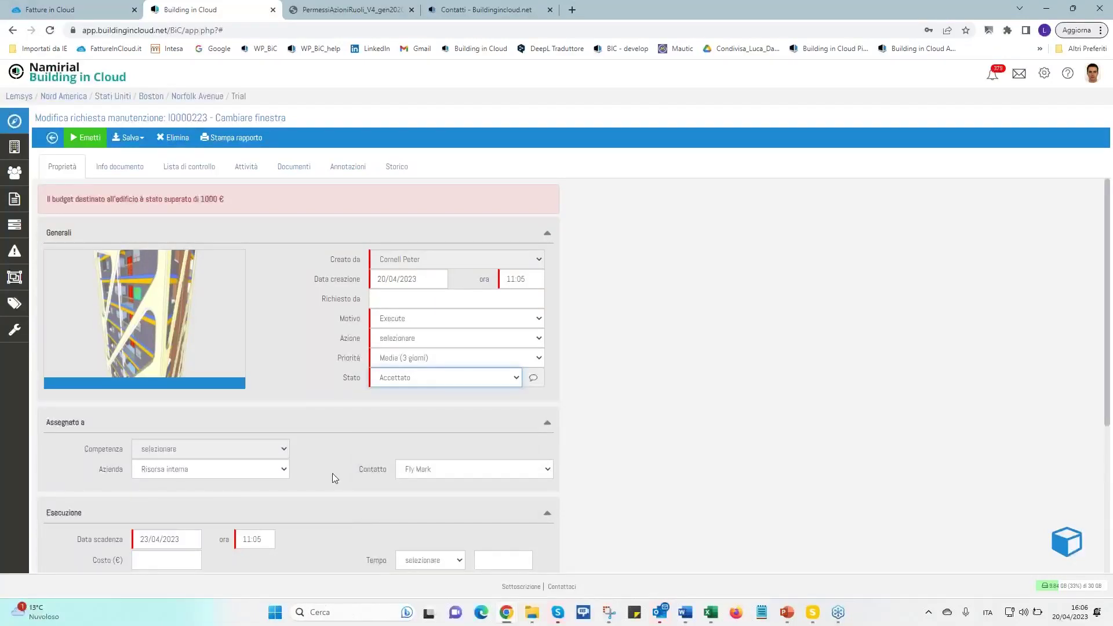
{"action": "scroll", "coordinate": [407, 471], "scroll_direction": "down", "scroll_amount": 2}
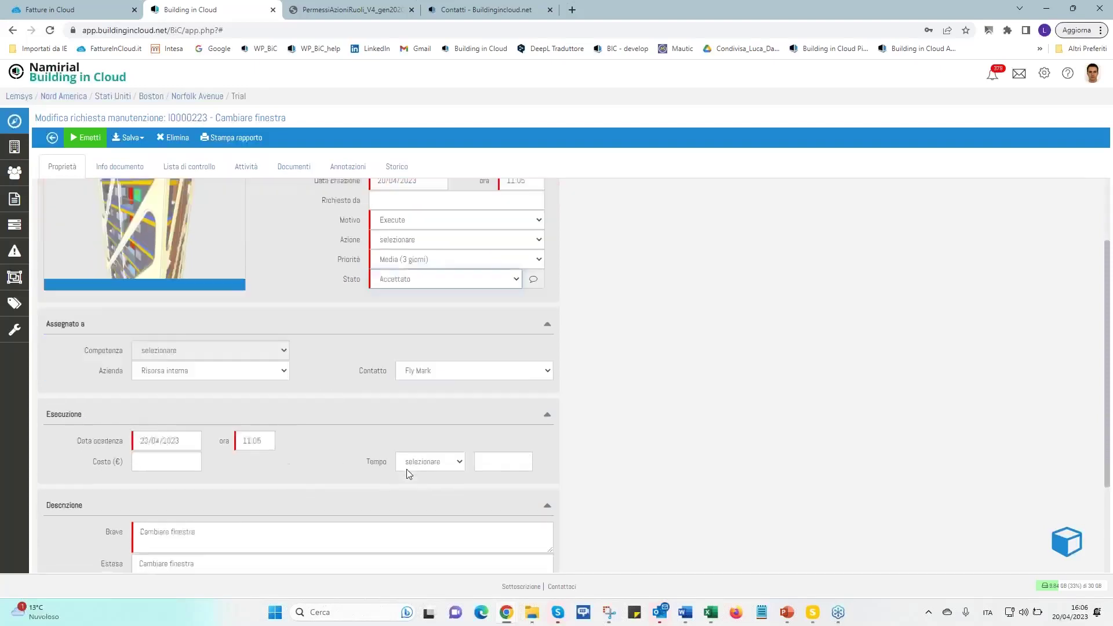
{"action": "scroll", "coordinate": [409, 474], "scroll_direction": "up", "scroll_amount": 2}
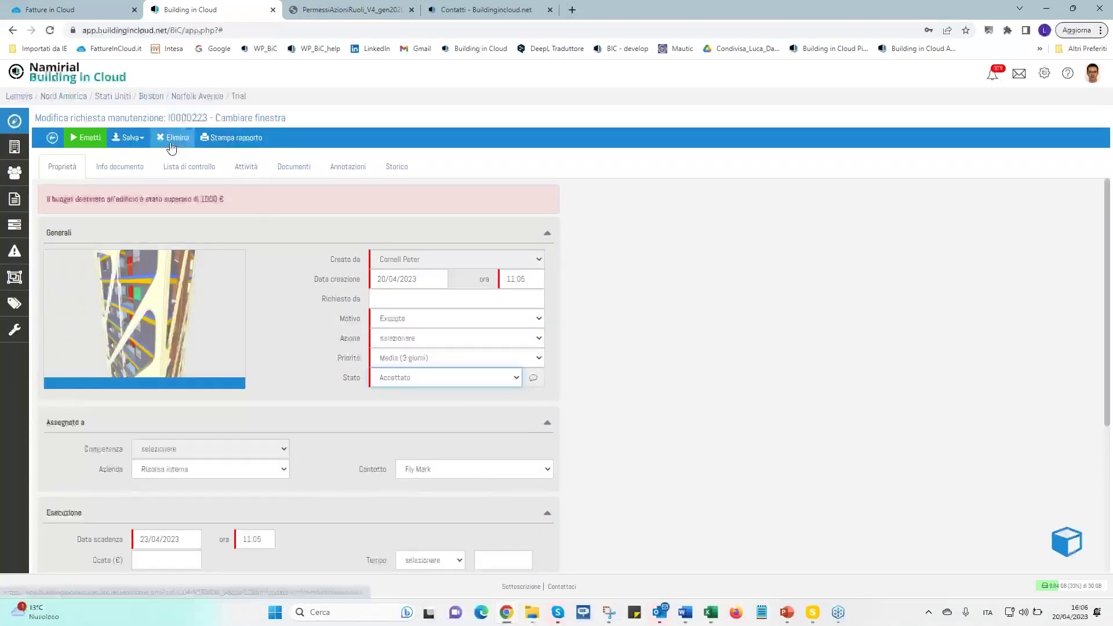
Set the Cambiare finestra problem's action to Adjustment and issue the problem
{"action": "left_click", "coordinate": [112, 141]}
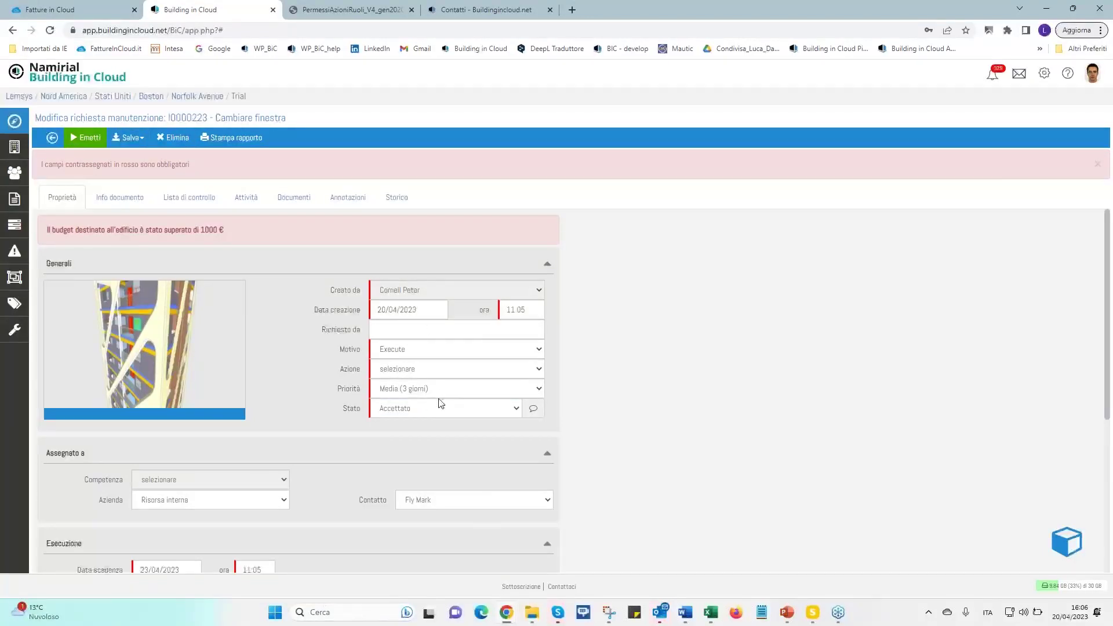
{"action": "scroll", "coordinate": [429, 417], "scroll_direction": "down", "scroll_amount": 4}
{"action": "scroll", "coordinate": [420, 432], "scroll_direction": "up", "scroll_amount": 3}
{"action": "left_click", "coordinate": [436, 370]}
{"action": "left_click", "coordinate": [411, 398]}
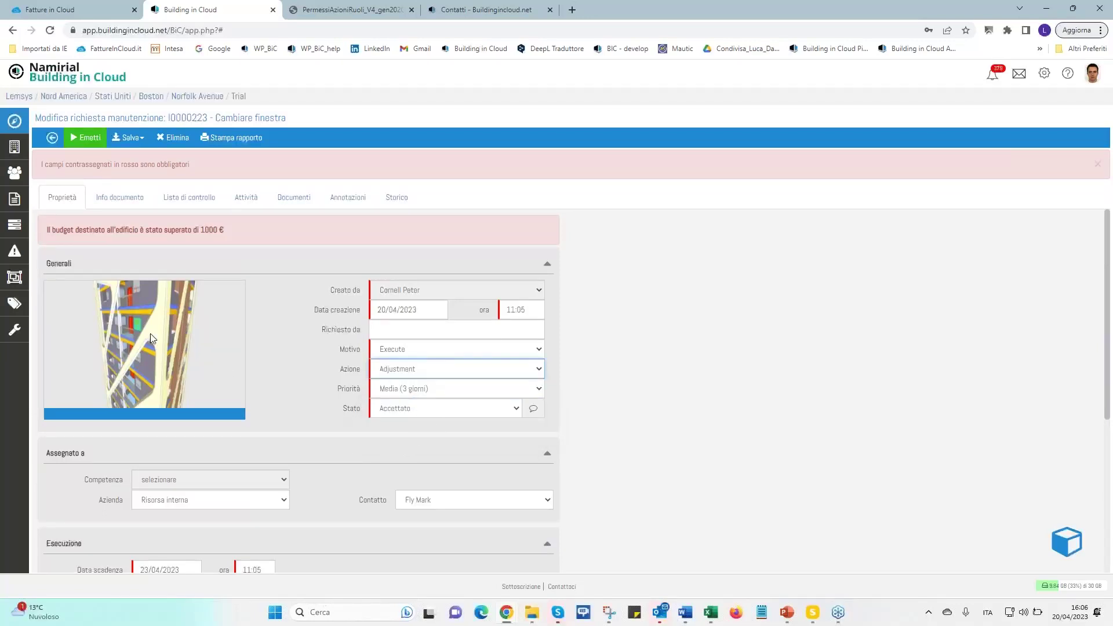
{"action": "left_click", "coordinate": [90, 139]}
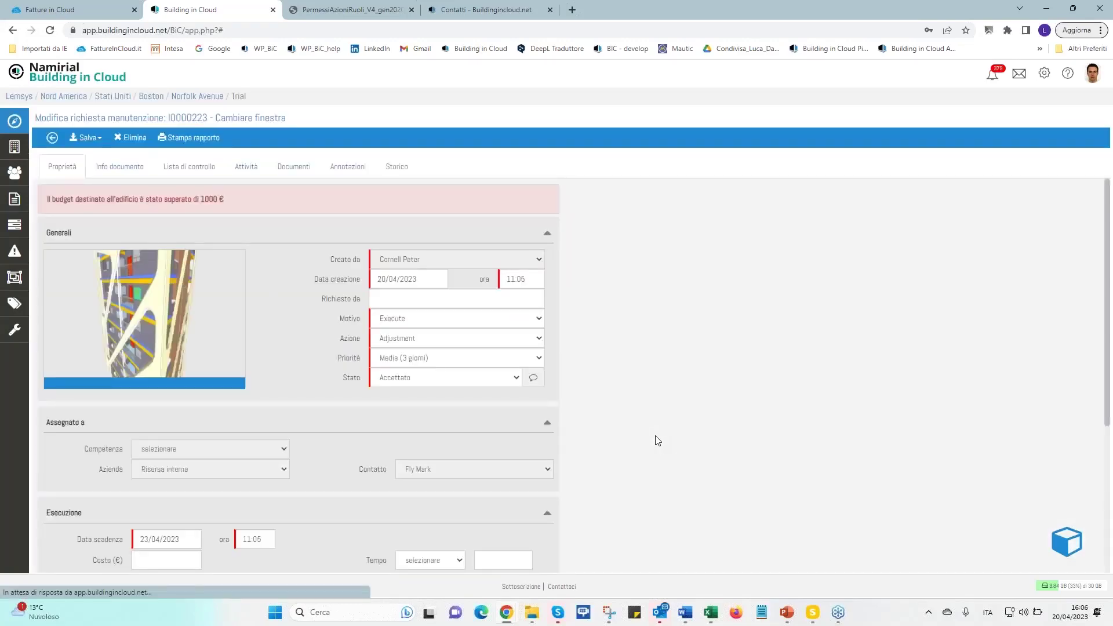
Refresh the problem list, read the notification about the issued Cambiare finestra problem, and return to the list
{"action": "left_click", "coordinate": [54, 138]}
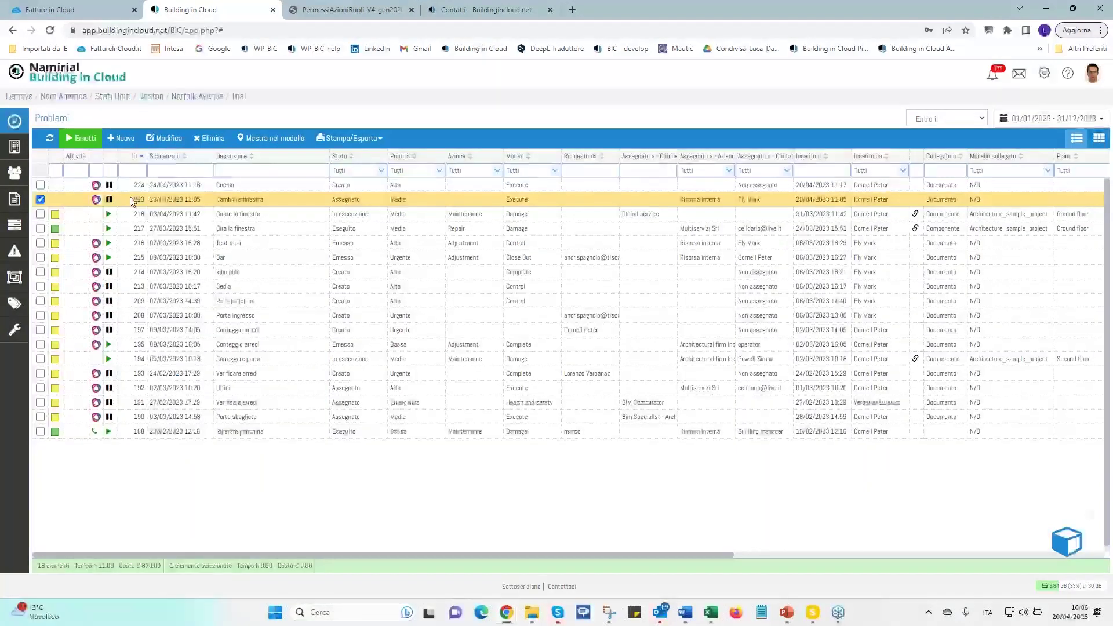
{"action": "left_click", "coordinate": [49, 140]}
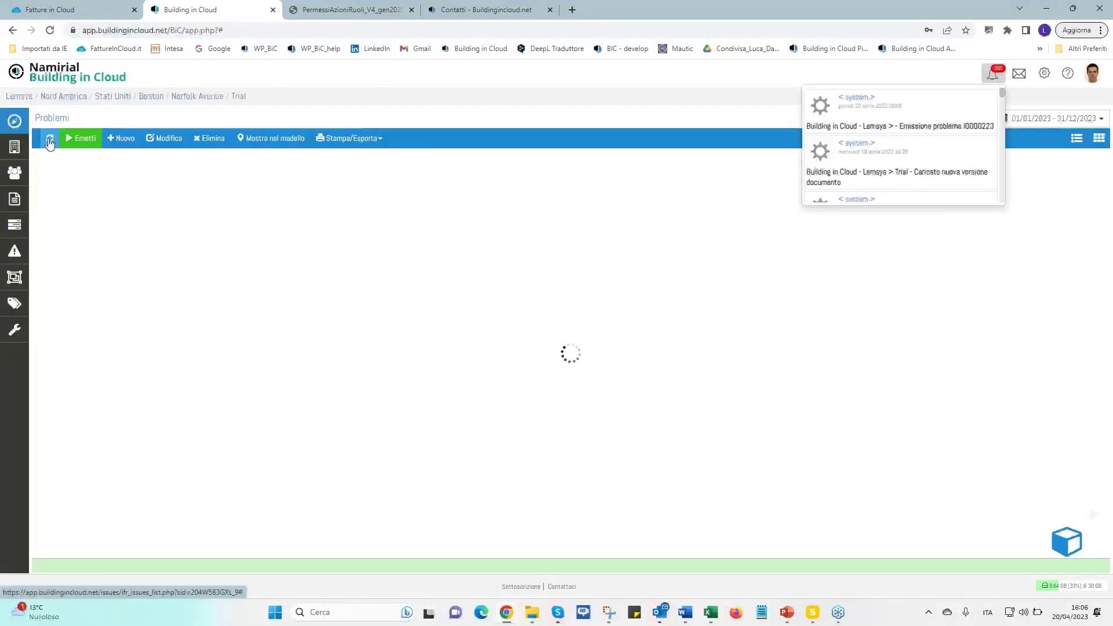
{"action": "left_click", "coordinate": [846, 118]}
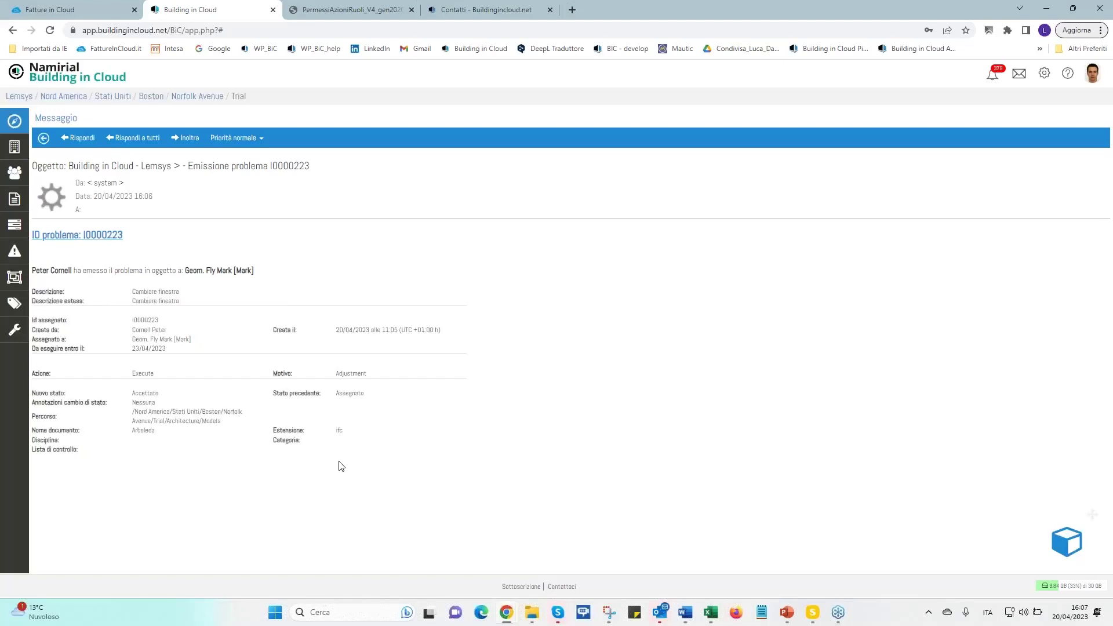
{"action": "left_click", "coordinate": [47, 141]}
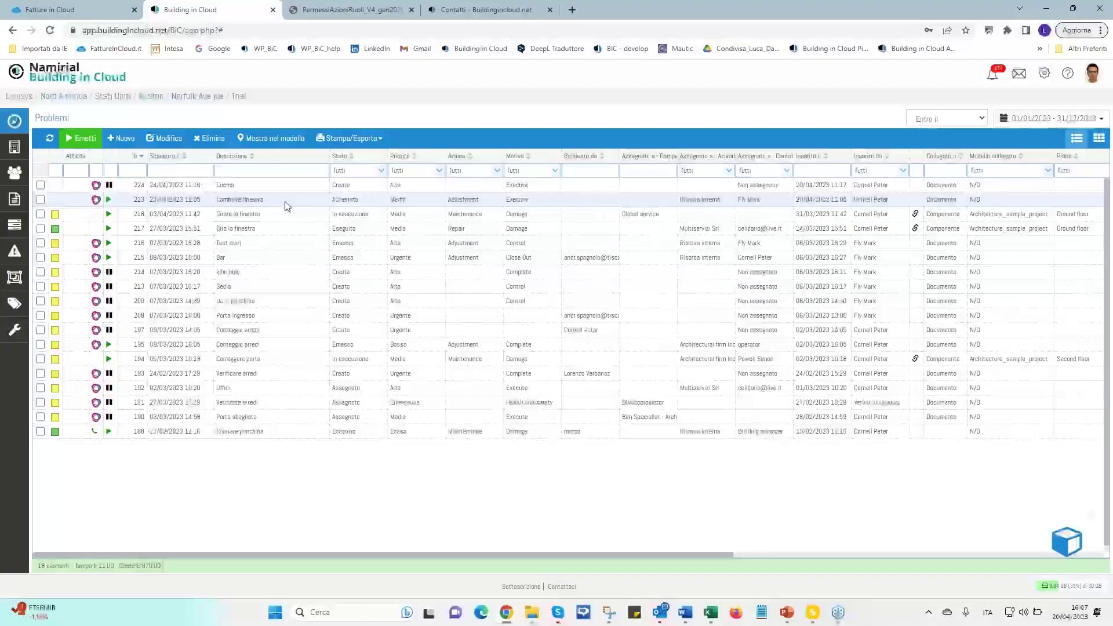
Set the Cambiare finestra problem's status to In esecuzione, save it and close it
{"action": "double_click", "coordinate": [355, 208]}
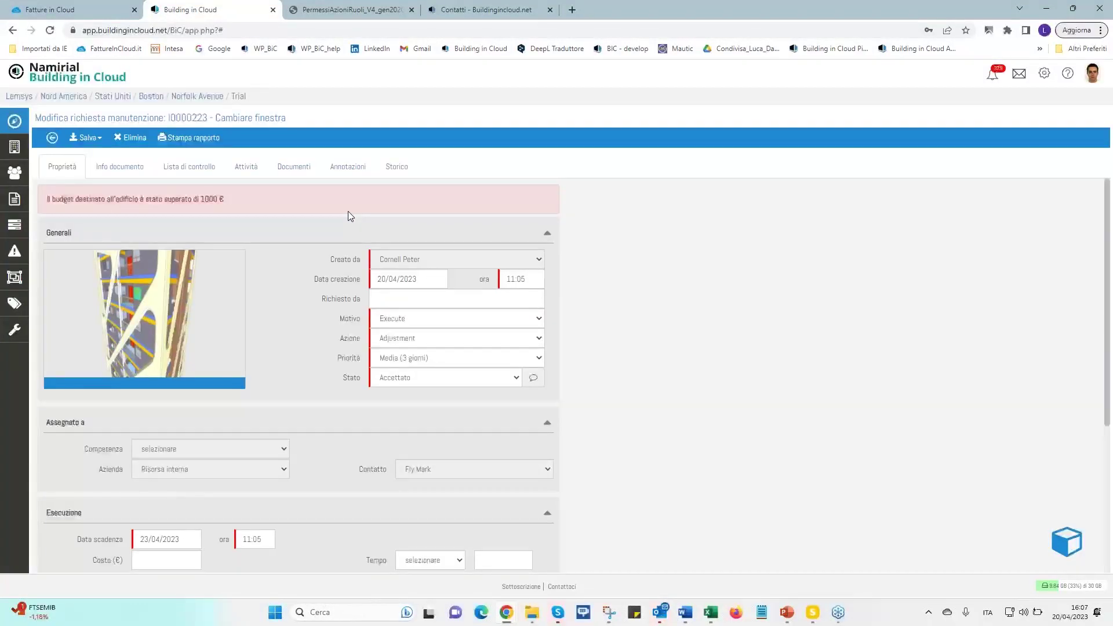
{"action": "left_click", "coordinate": [419, 378]}
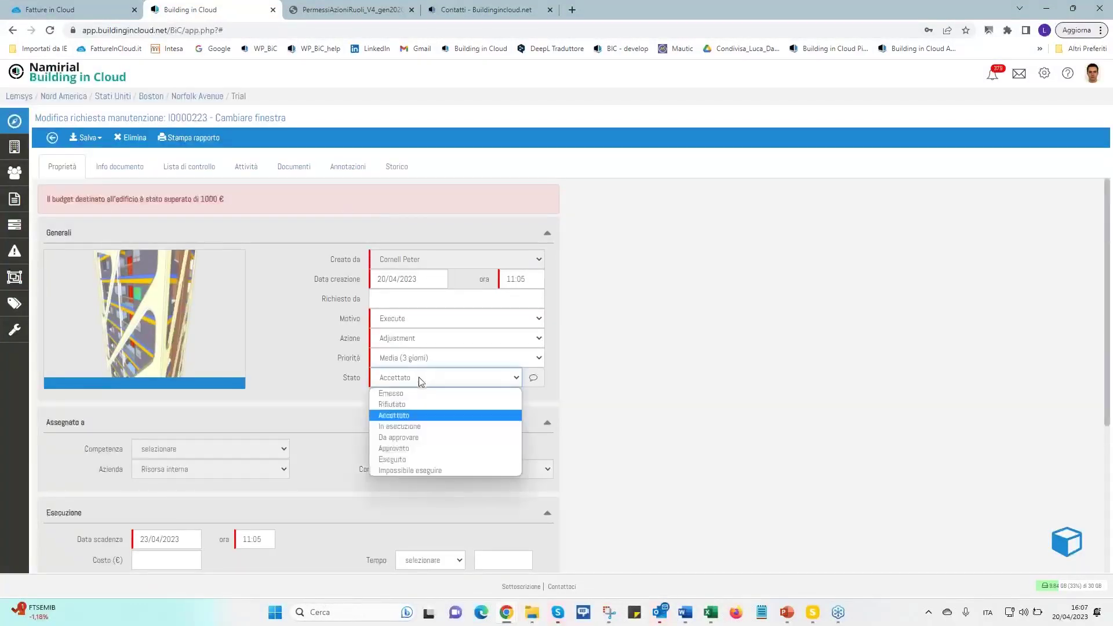
{"action": "left_click", "coordinate": [414, 428]}
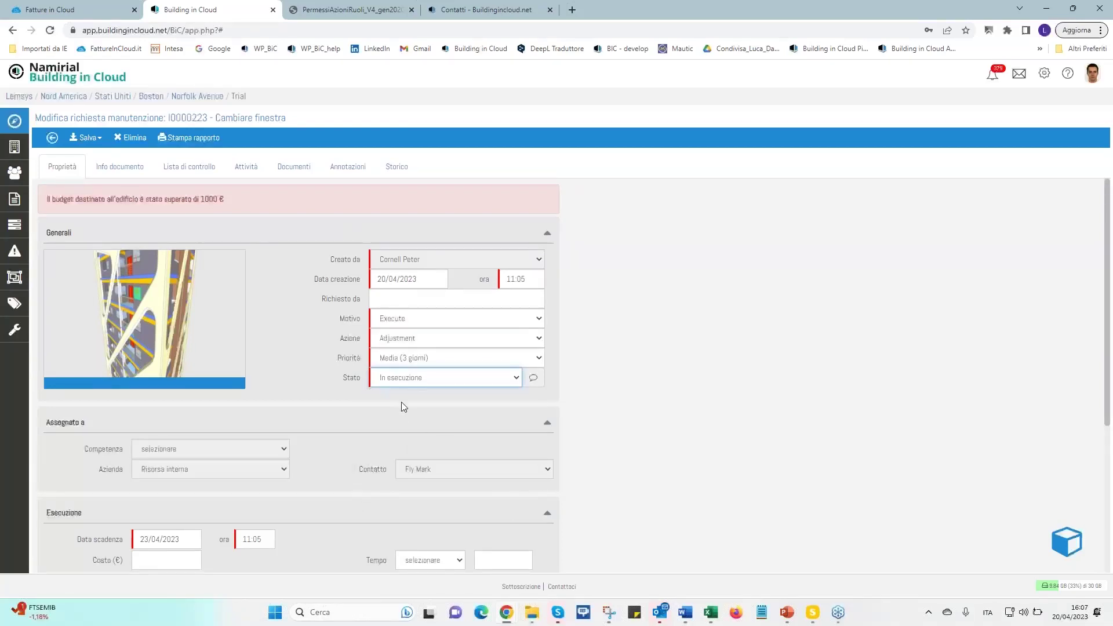
{"action": "left_click", "coordinate": [85, 137]}
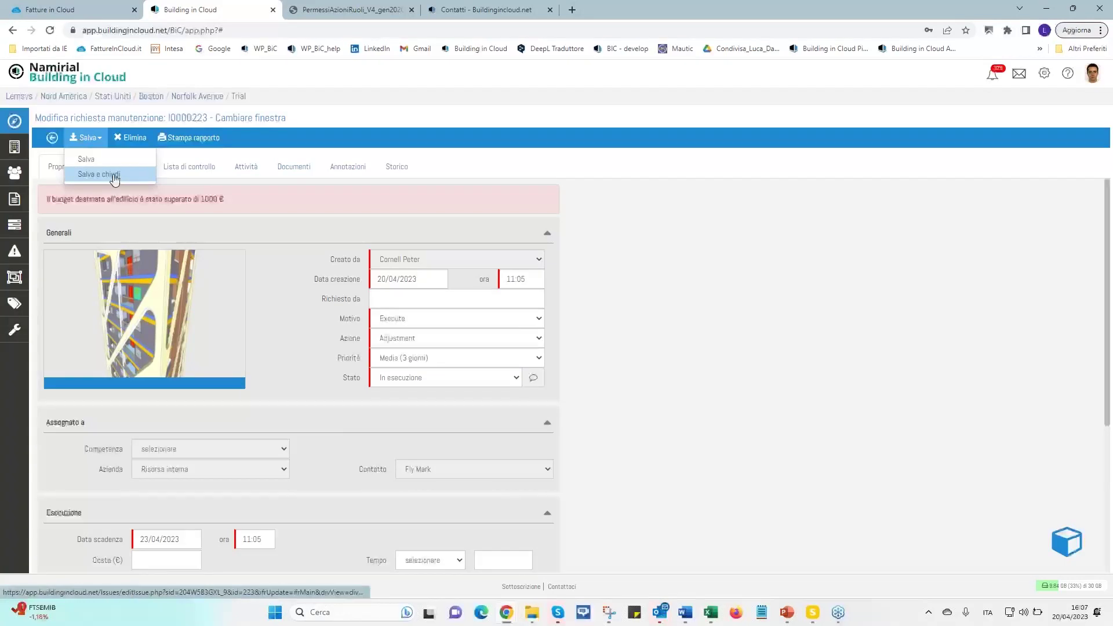
{"action": "left_click", "coordinate": [110, 175]}
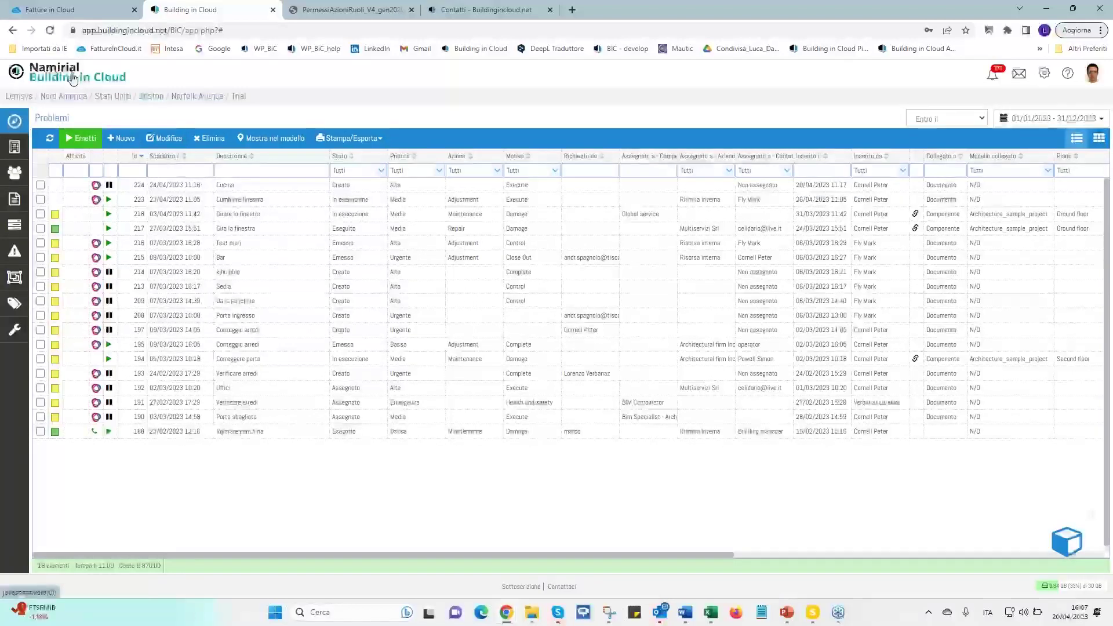
Open the problems dashboard, pin the side menu, and list the accepted or in-execution problems assigned to the current account
{"action": "left_click", "coordinate": [13, 256]}
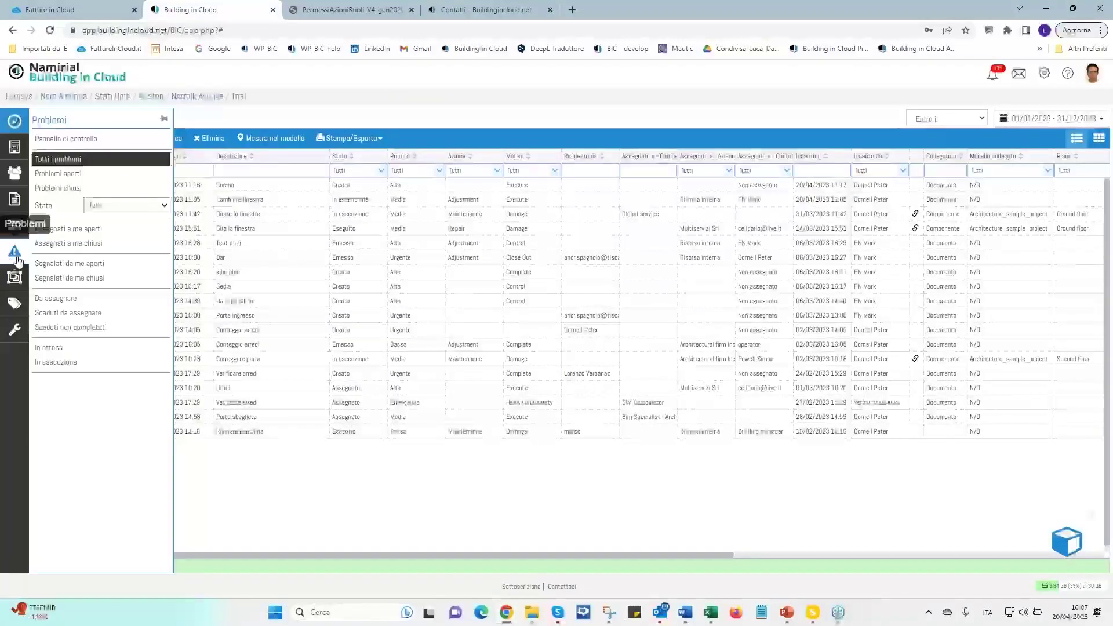
{"action": "left_click", "coordinate": [67, 139]}
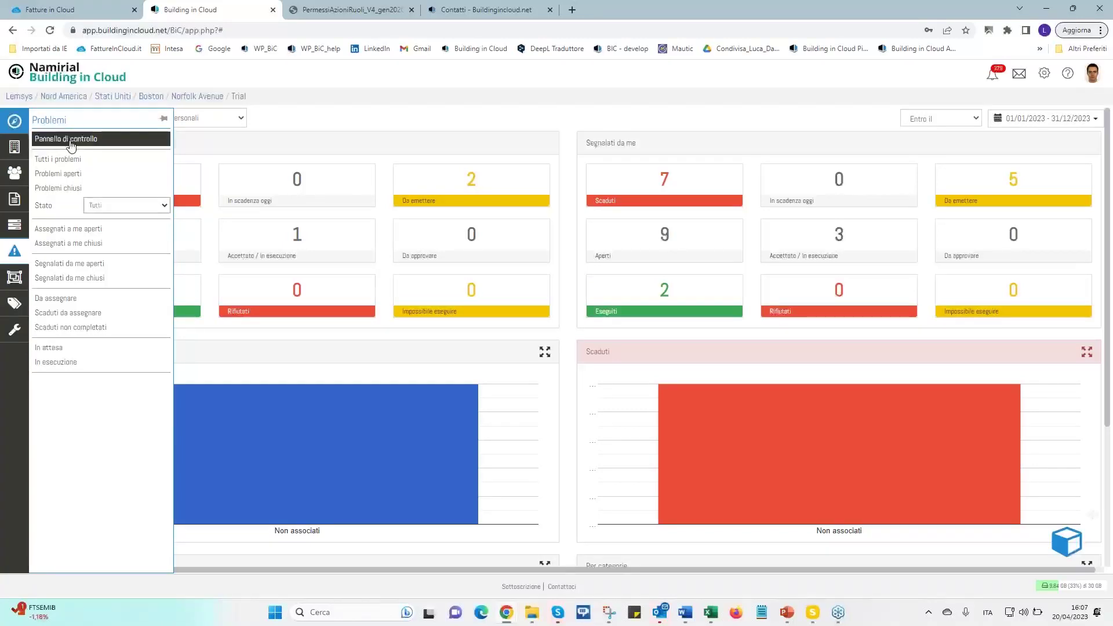
{"action": "left_click", "coordinate": [164, 119]}
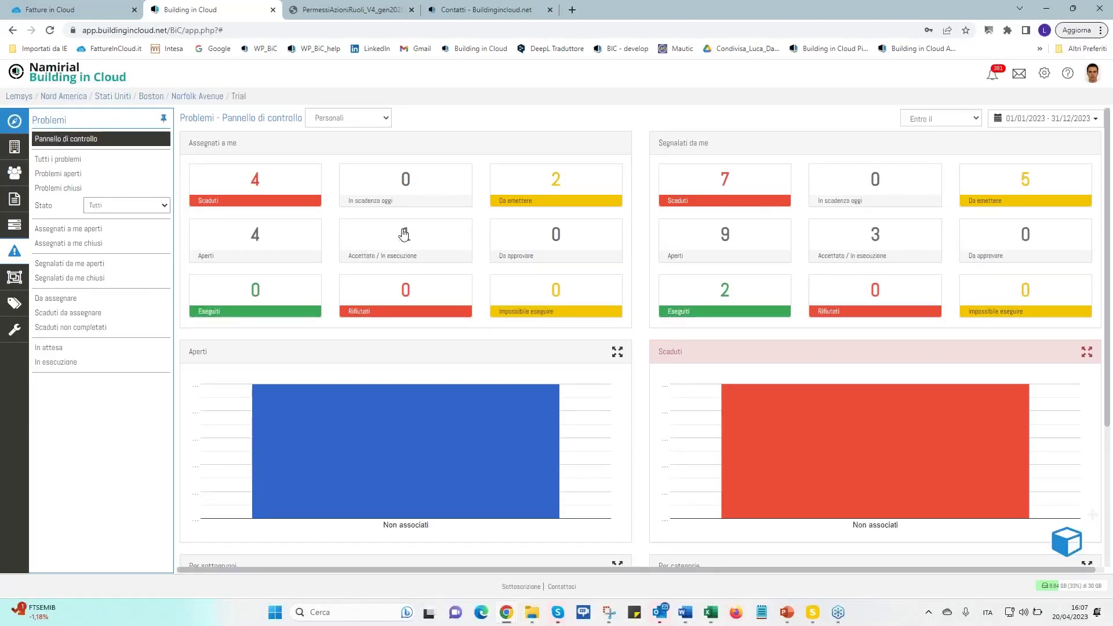
{"action": "left_click", "coordinate": [428, 258]}
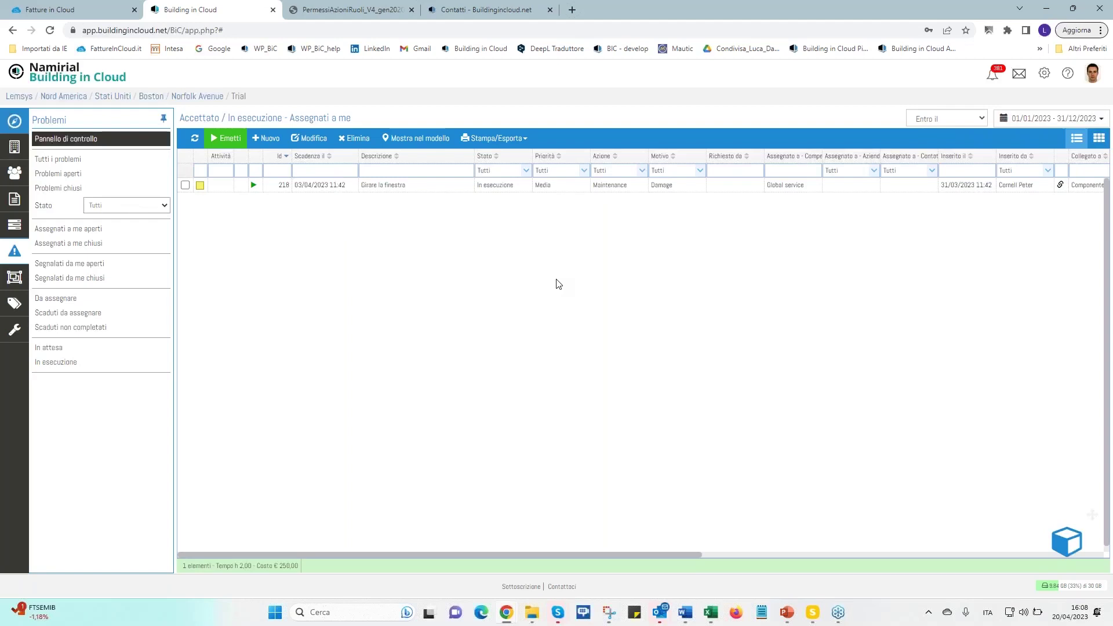
Select the Girare la finestra problem, export the problem list as a PDF, and close the report after viewing it
{"action": "left_click", "coordinate": [389, 184]}
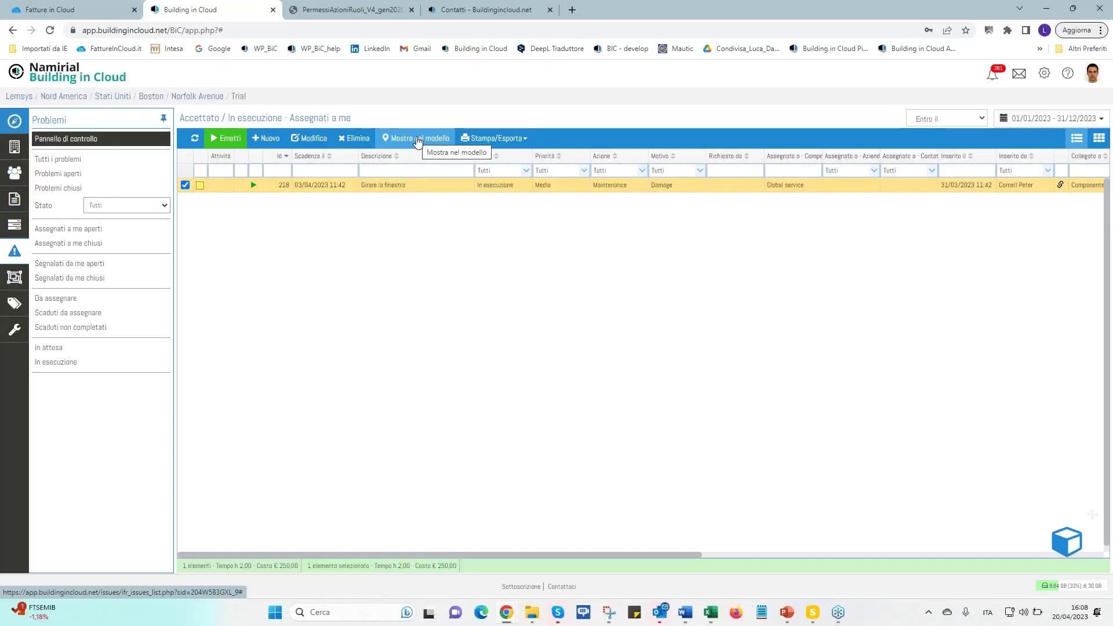
{"action": "left_click", "coordinate": [490, 139]}
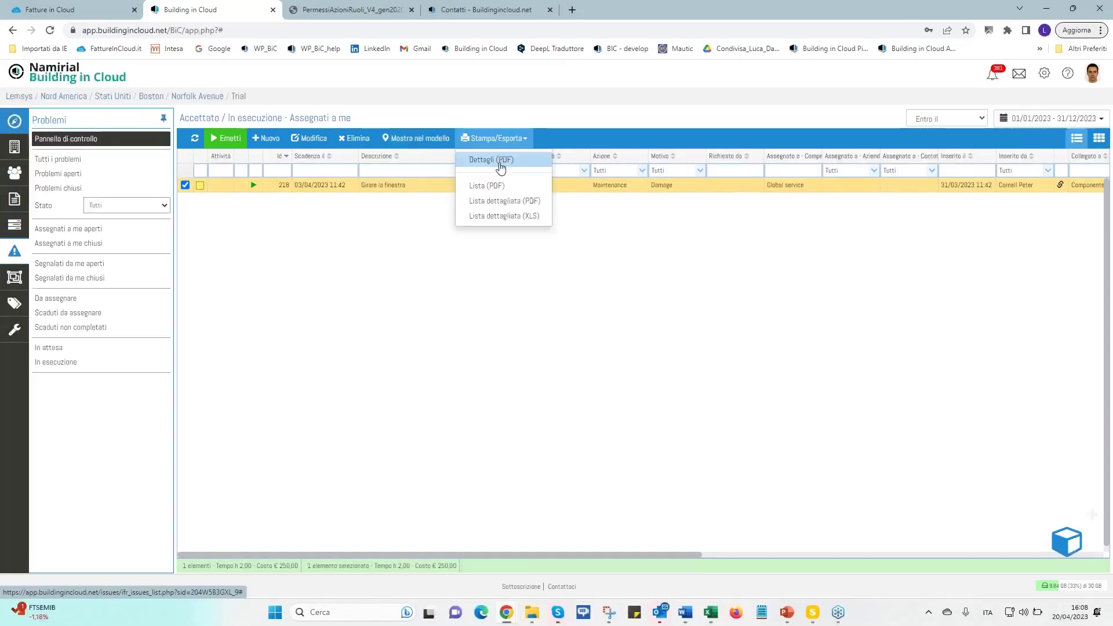
{"action": "left_click", "coordinate": [488, 185]}
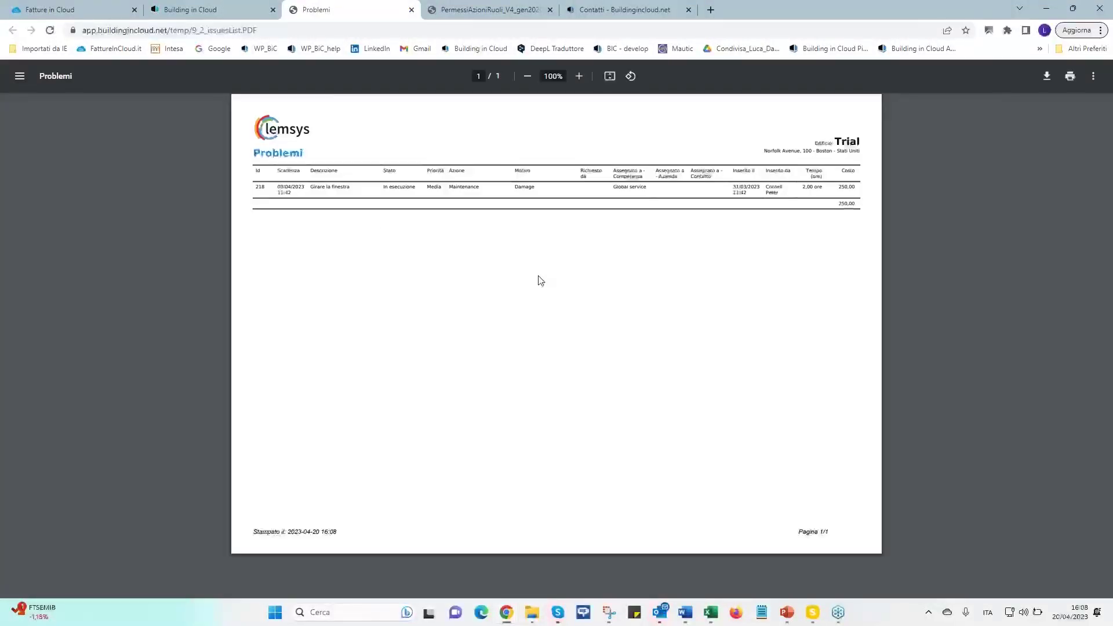
{"action": "left_click", "coordinate": [411, 9]}
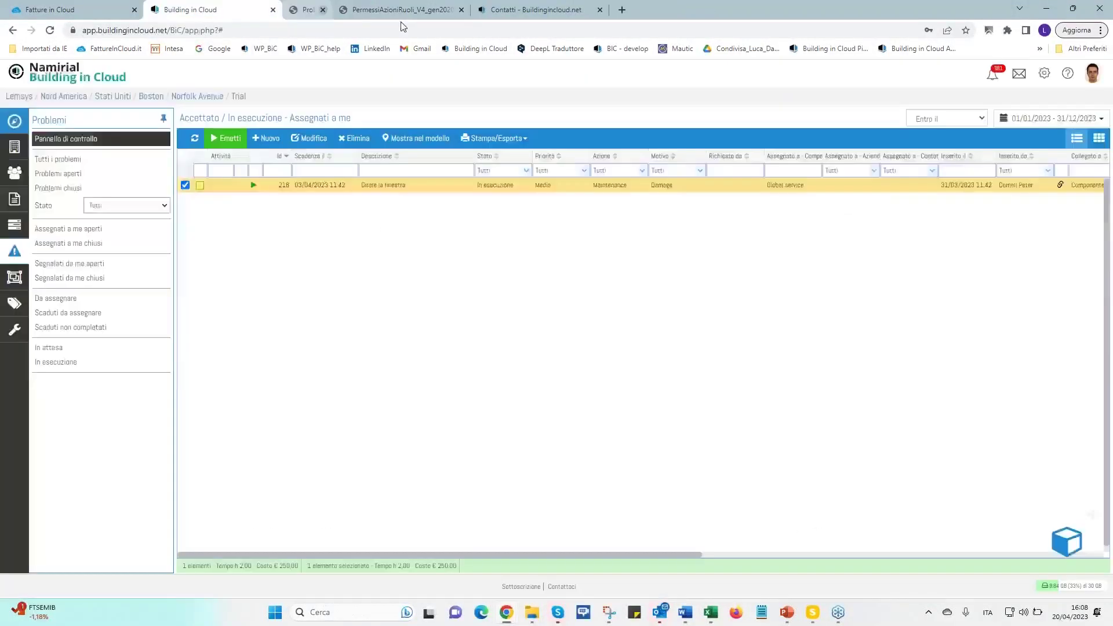
Print the selected Girare la finestra problem's detail sheet with its linked documents and status changes, view the PDF and close it
{"action": "left_click", "coordinate": [494, 138]}
{"action": "left_click", "coordinate": [490, 161]}
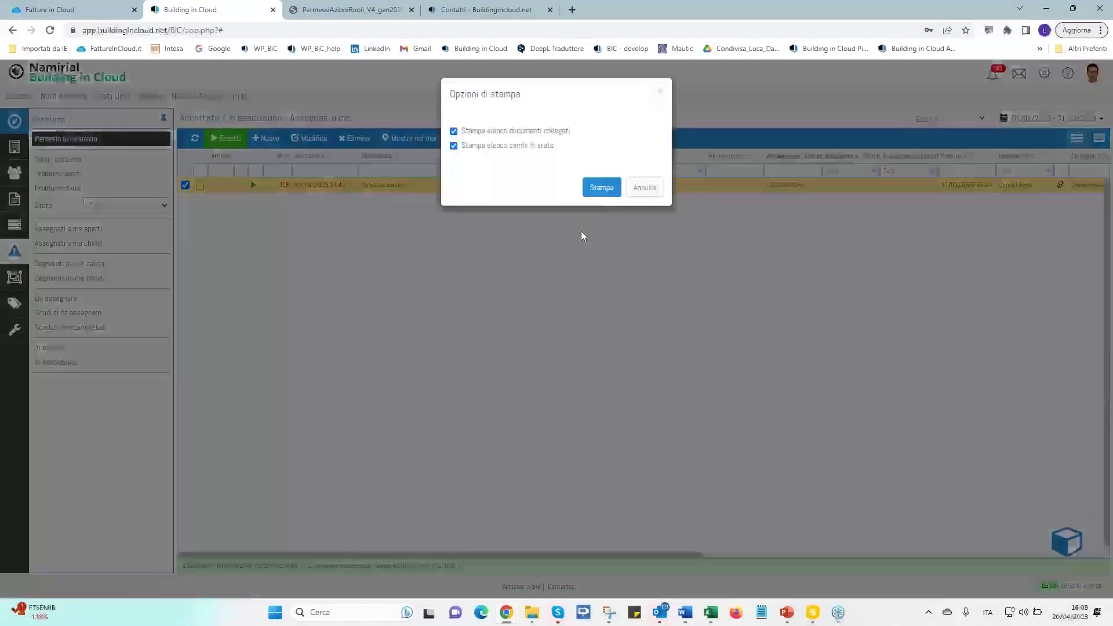
{"action": "left_click", "coordinate": [601, 187]}
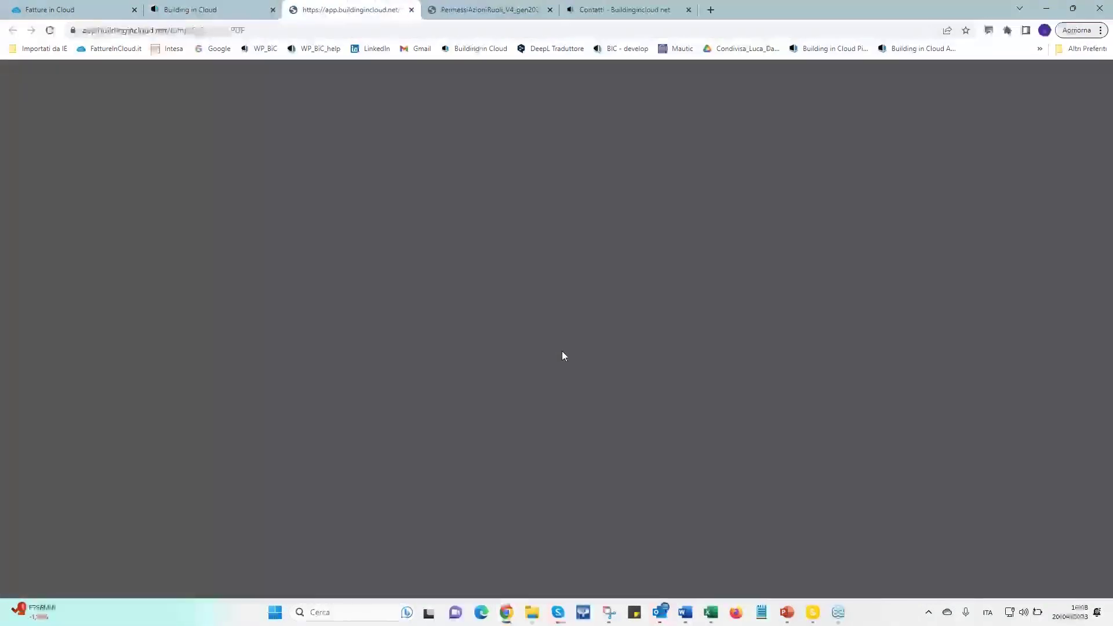
{"action": "scroll", "coordinate": [562, 356], "scroll_direction": "down", "scroll_amount": 3}
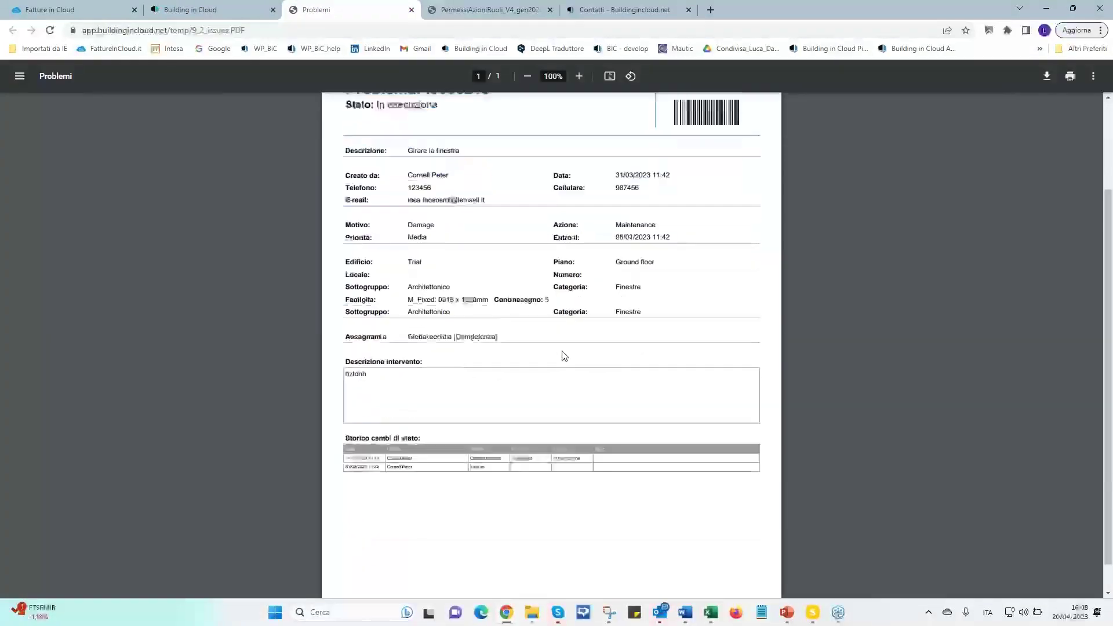
{"action": "scroll", "coordinate": [562, 356], "scroll_direction": "up", "scroll_amount": 3}
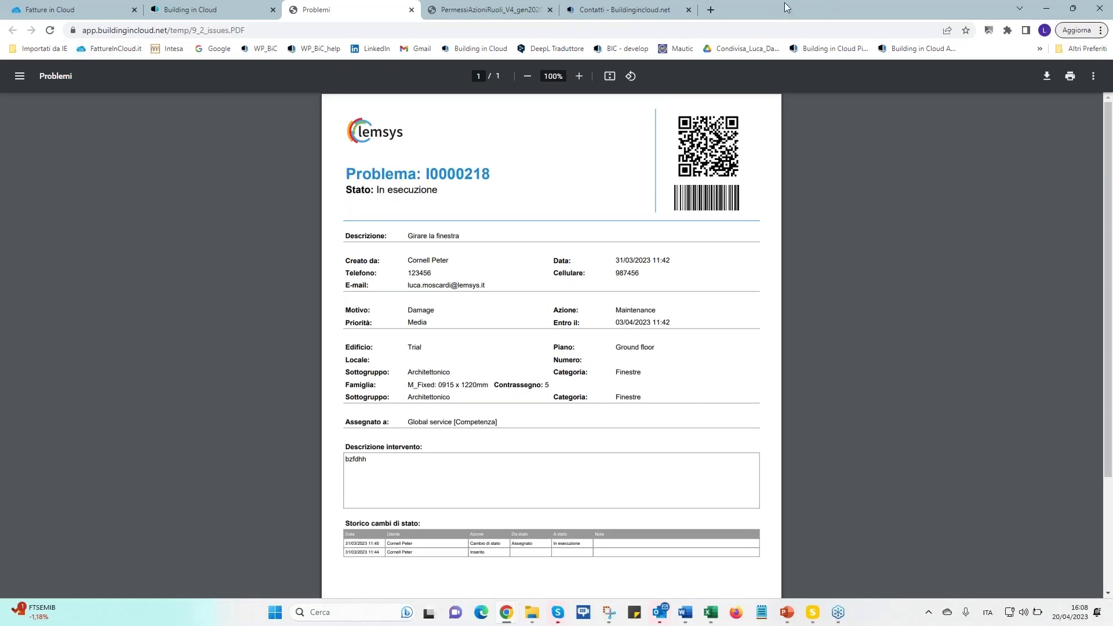
{"action": "left_click", "coordinate": [412, 10]}
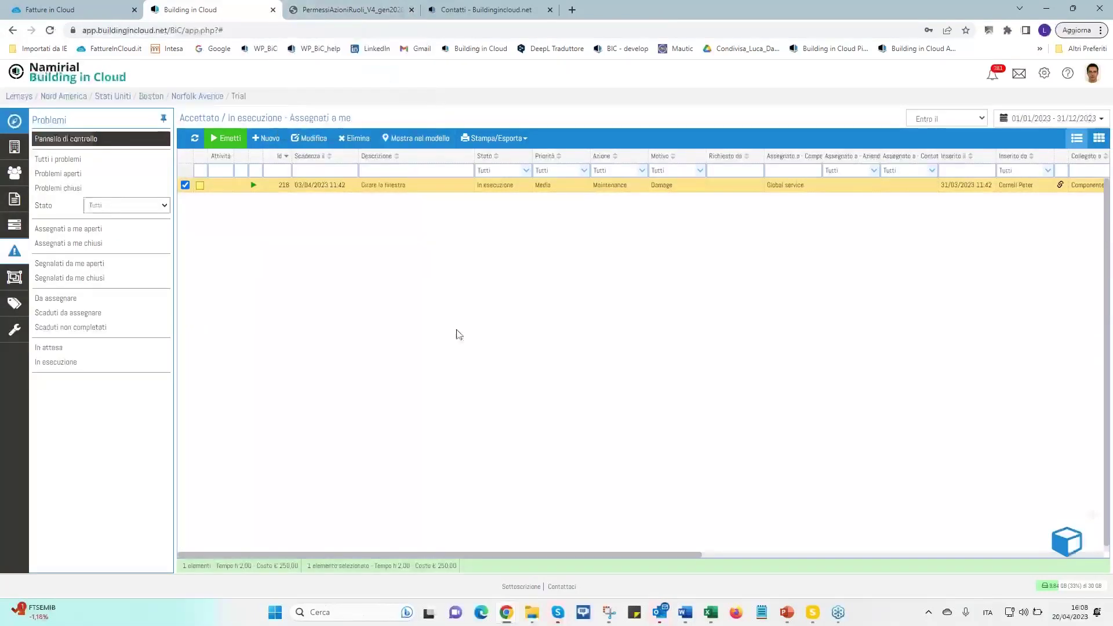
Close the PermessiAzioniRuoli document, and view the building's 3D model from the problem list before returning to the list
{"action": "left_click", "coordinate": [364, 16]}
{"action": "left_click", "coordinate": [412, 9]}
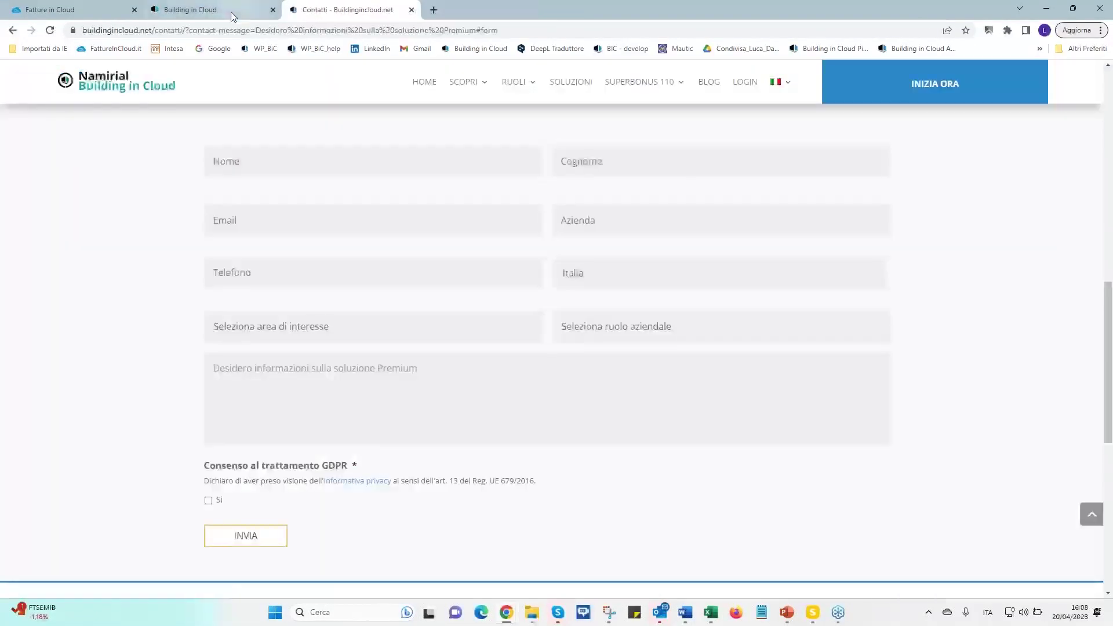
{"action": "left_click", "coordinate": [231, 12]}
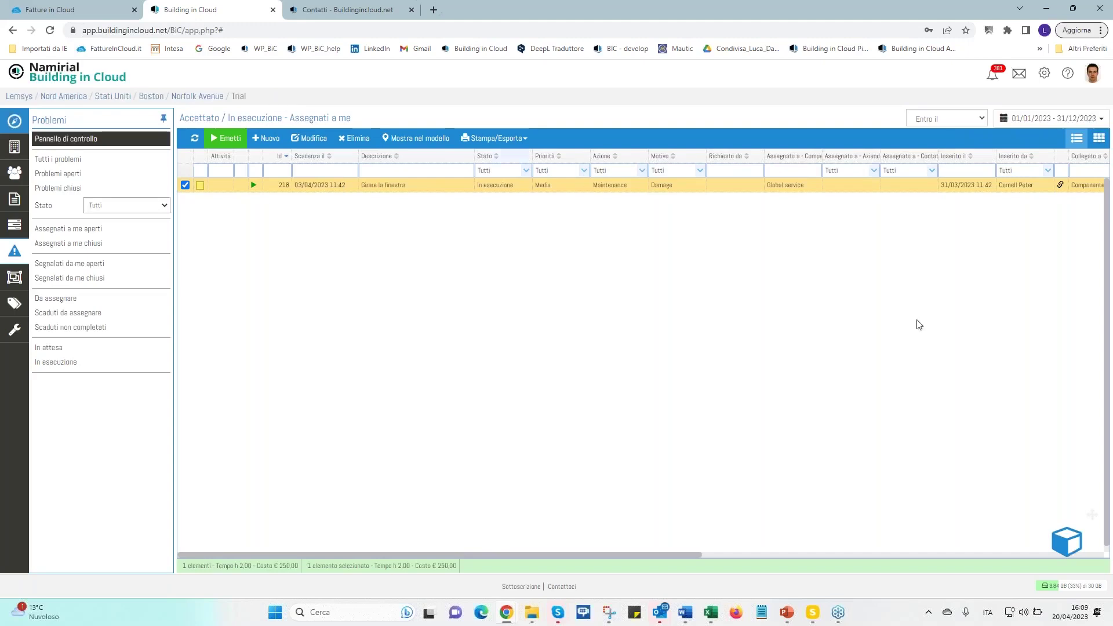
{"action": "left_click", "coordinate": [1029, 538]}
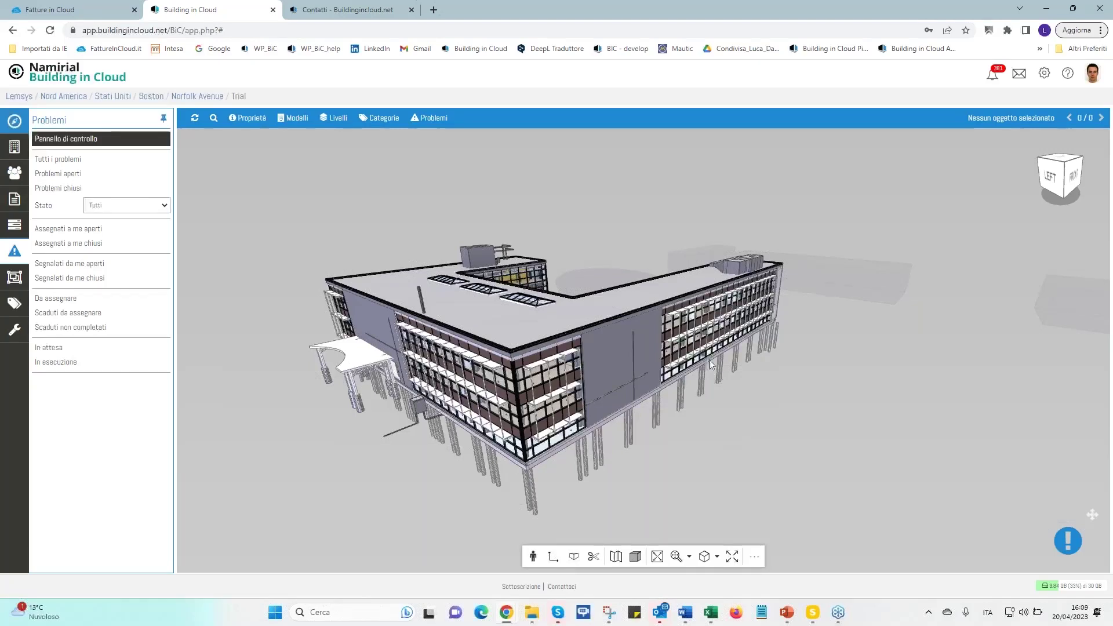
{"action": "left_click", "coordinate": [1067, 545]}
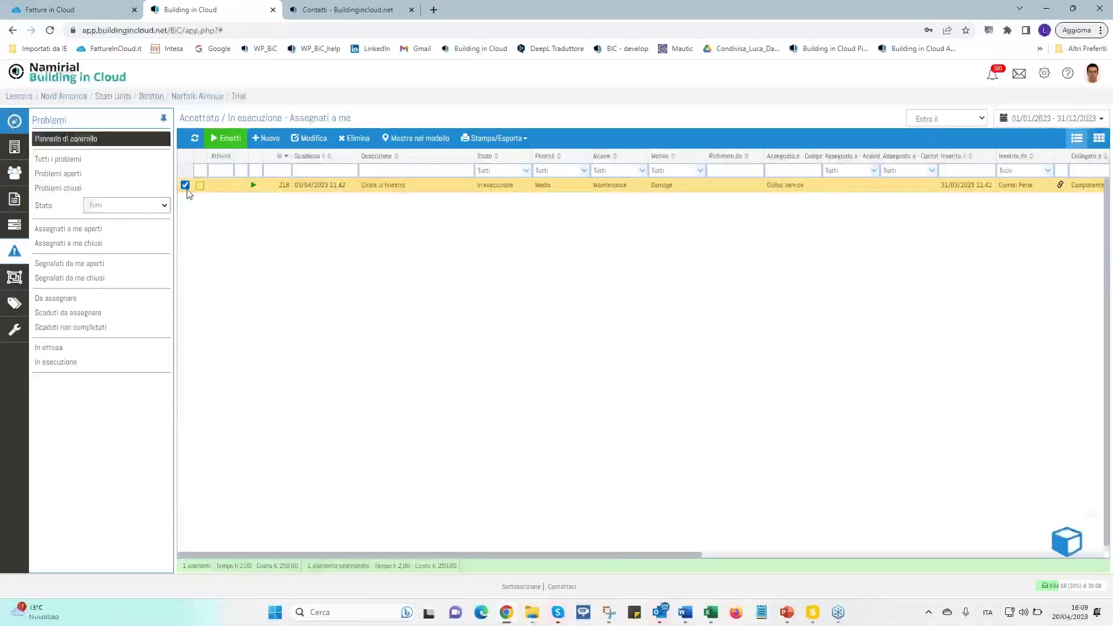
Open the Trial building's linked models and try to load a new BIM model, dismissing the upload dialog
{"action": "left_click", "coordinate": [13, 150]}
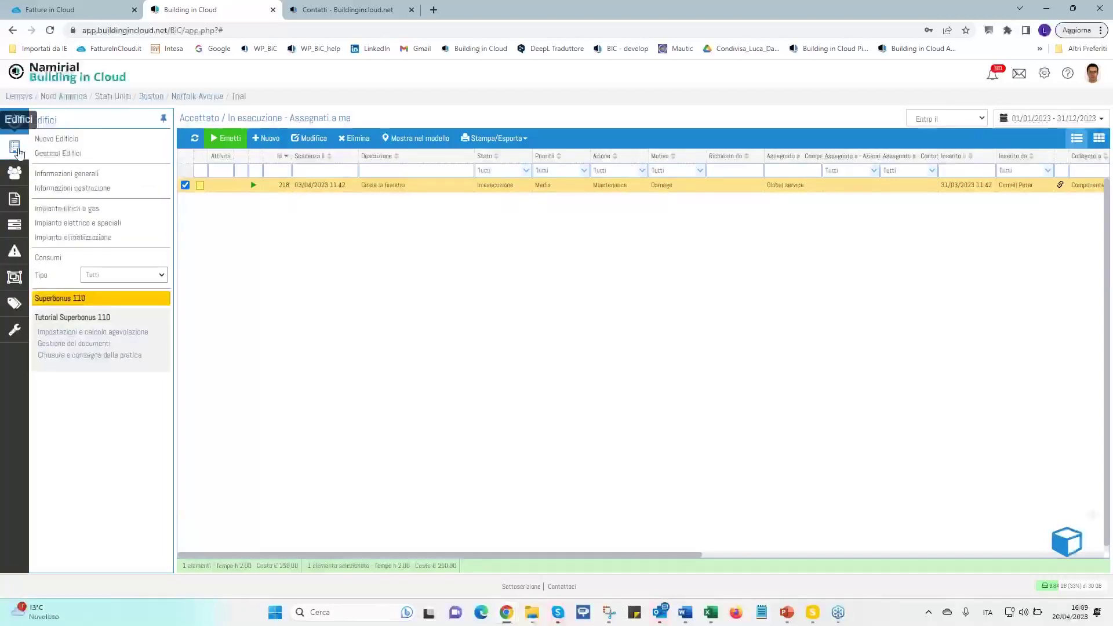
{"action": "left_click", "coordinate": [69, 154]}
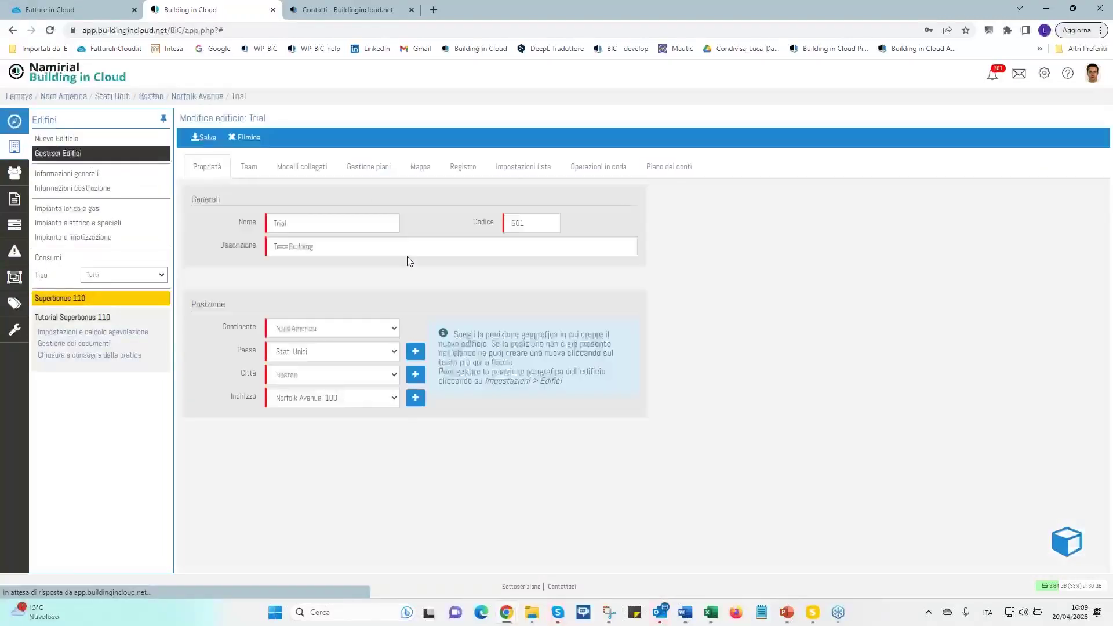
{"action": "left_click", "coordinate": [311, 169]}
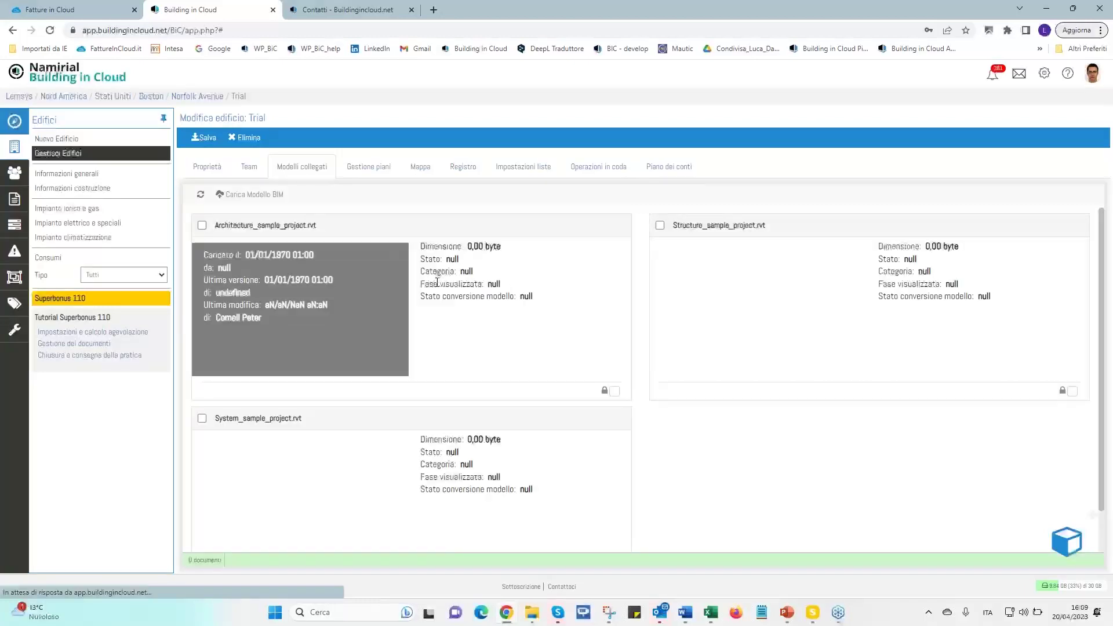
{"action": "left_click", "coordinate": [254, 195]}
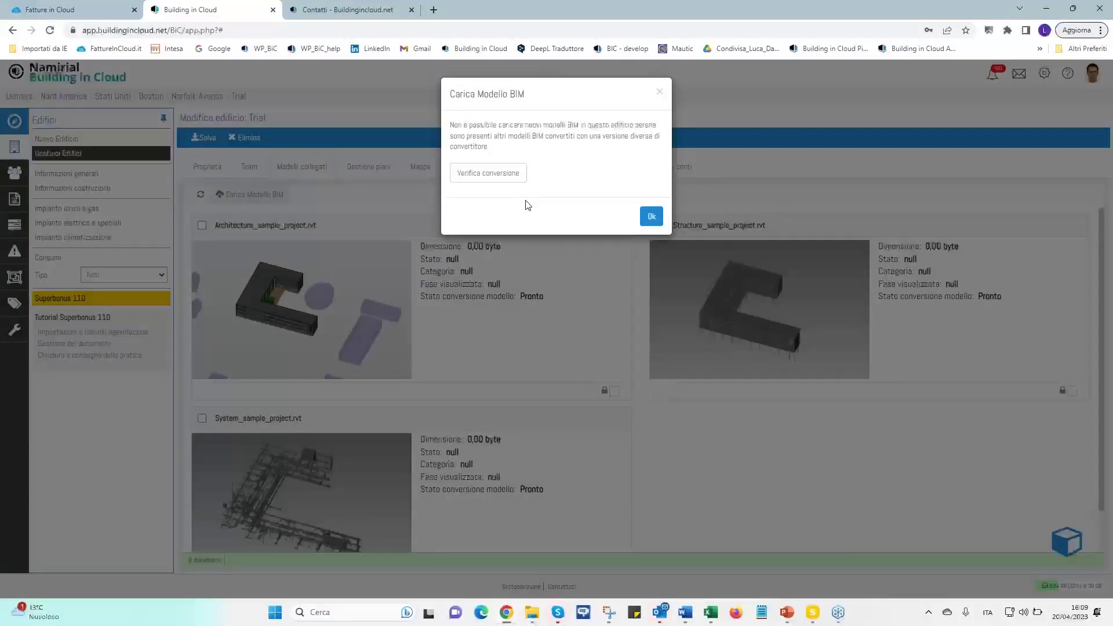
{"action": "left_click", "coordinate": [659, 91]}
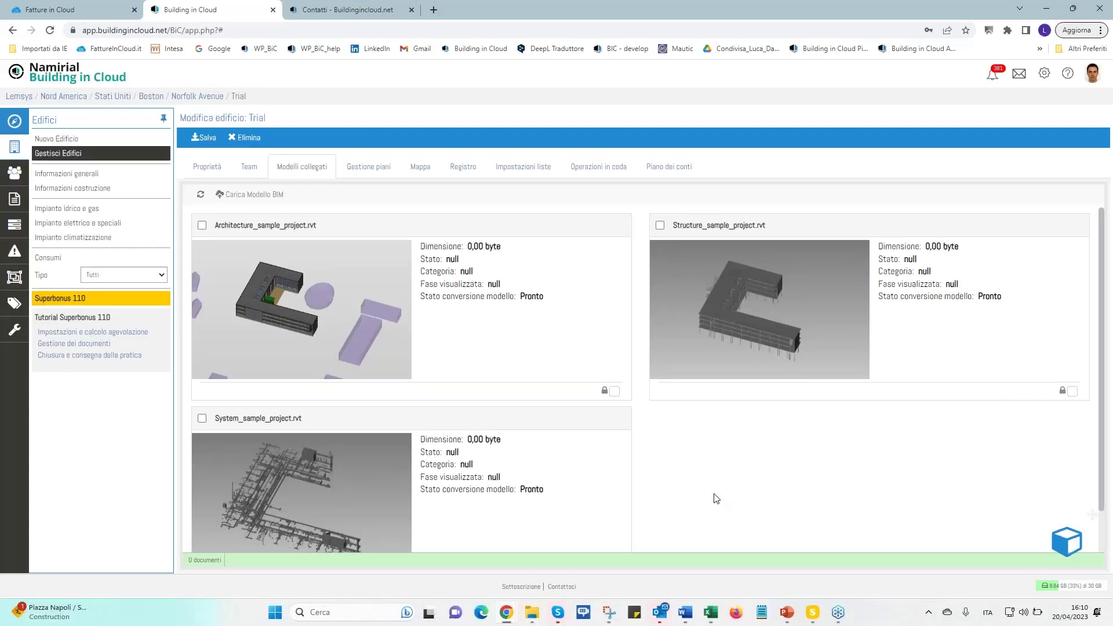
Reset the component group to Tutto, and list the components in group Edificio, subgroup Architettonico, category Finestre
{"action": "left_click", "coordinate": [14, 277]}
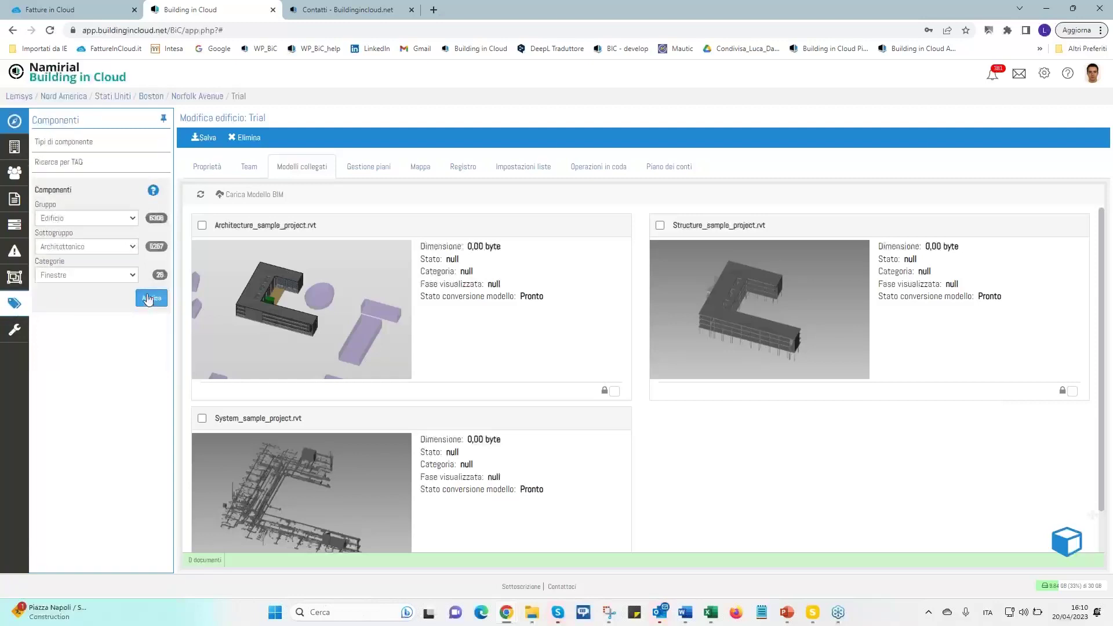
{"action": "left_click", "coordinate": [131, 218]}
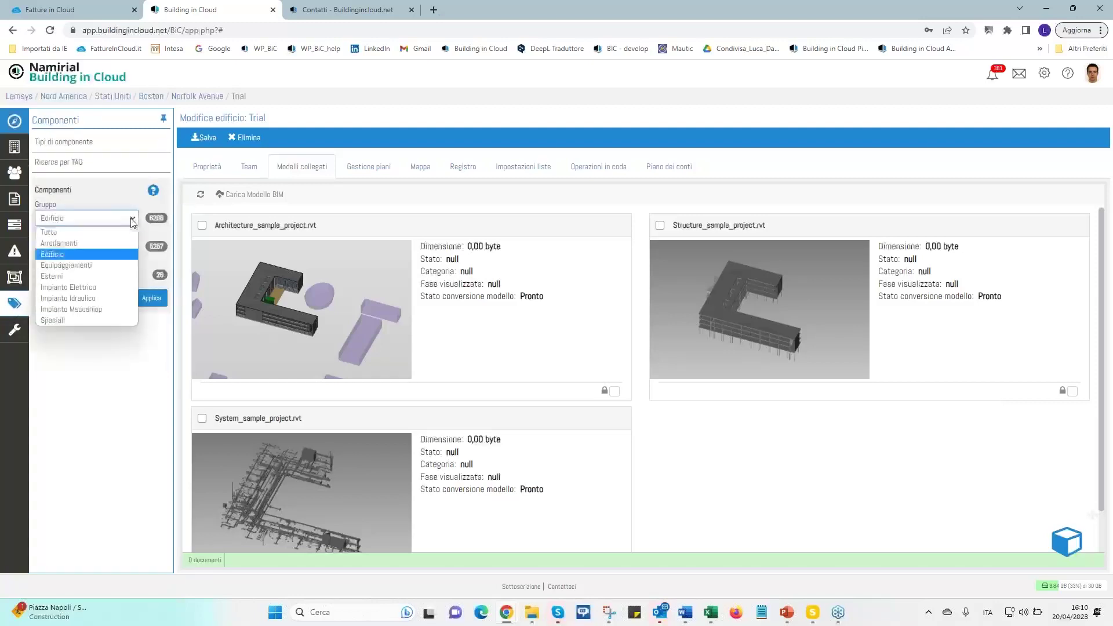
{"action": "left_click", "coordinate": [72, 231]}
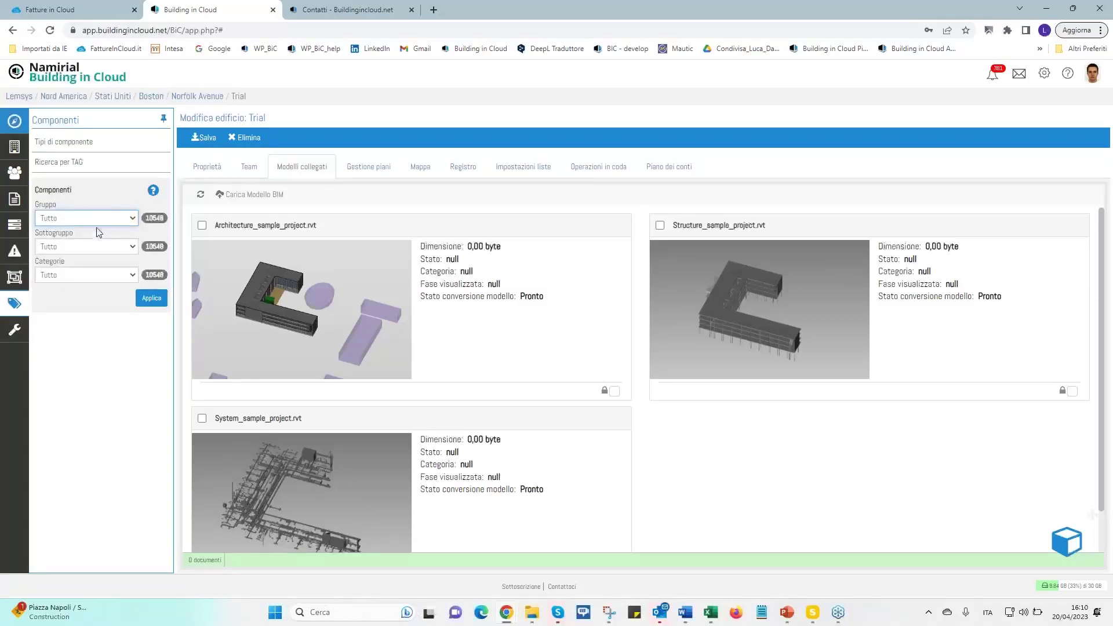
{"action": "left_click", "coordinate": [133, 219]}
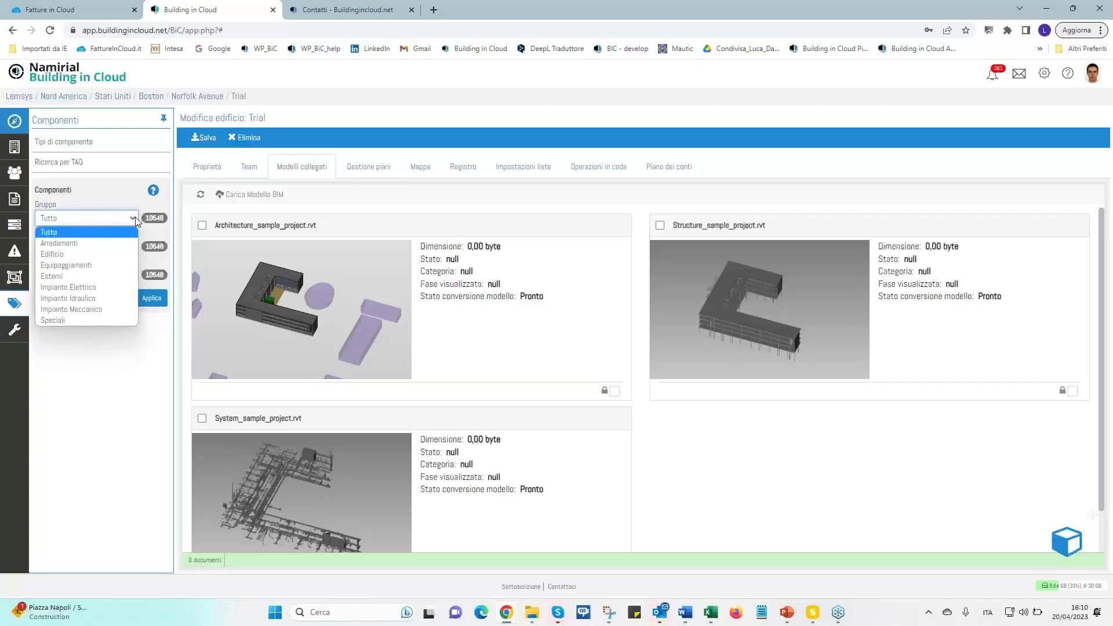
{"action": "left_click", "coordinate": [58, 255]}
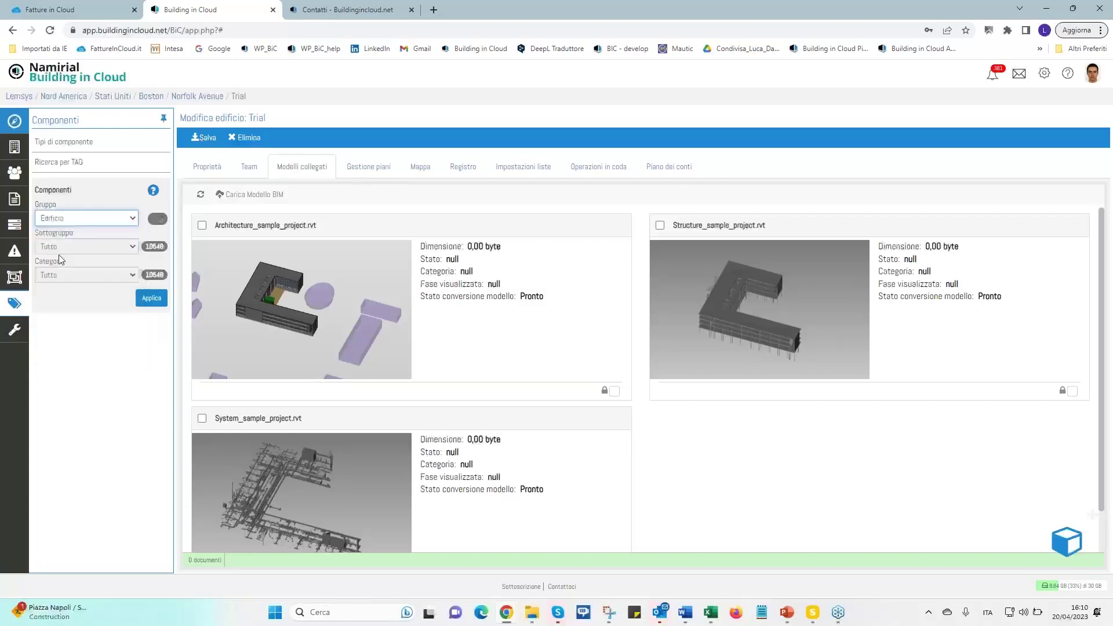
{"action": "left_click", "coordinate": [133, 246]}
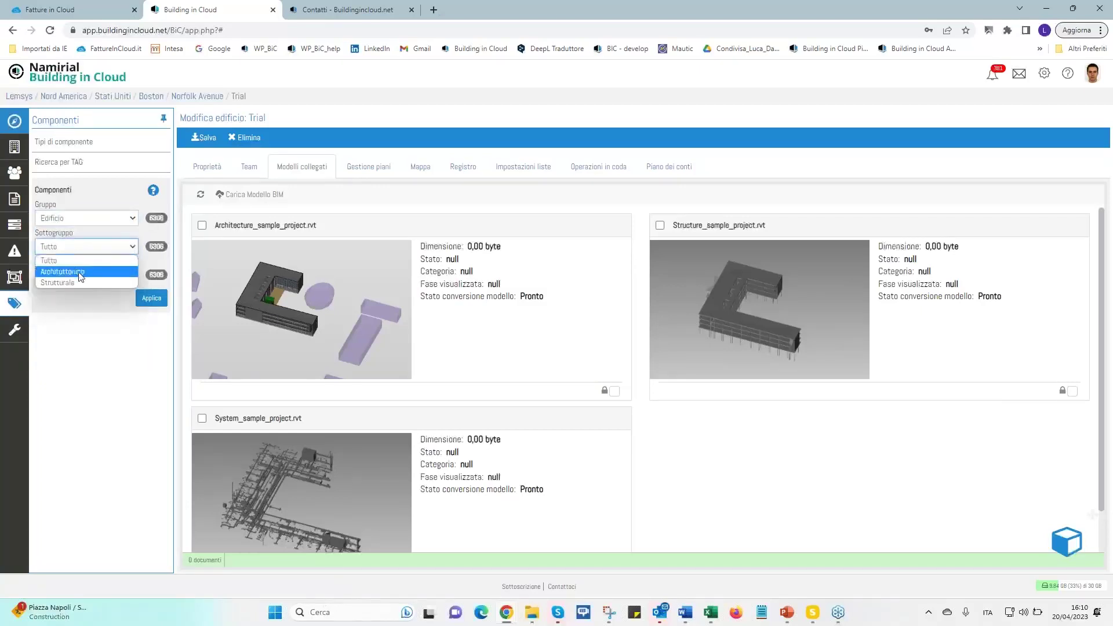
{"action": "left_click", "coordinate": [81, 271]}
{"action": "left_click", "coordinate": [133, 275]}
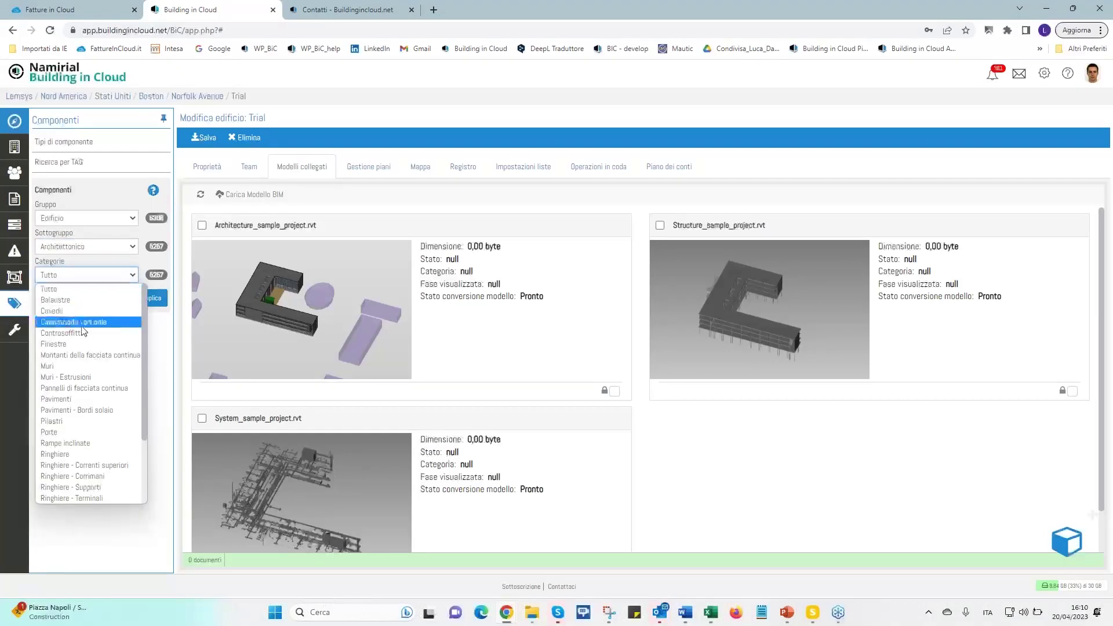
{"action": "left_click", "coordinate": [66, 345]}
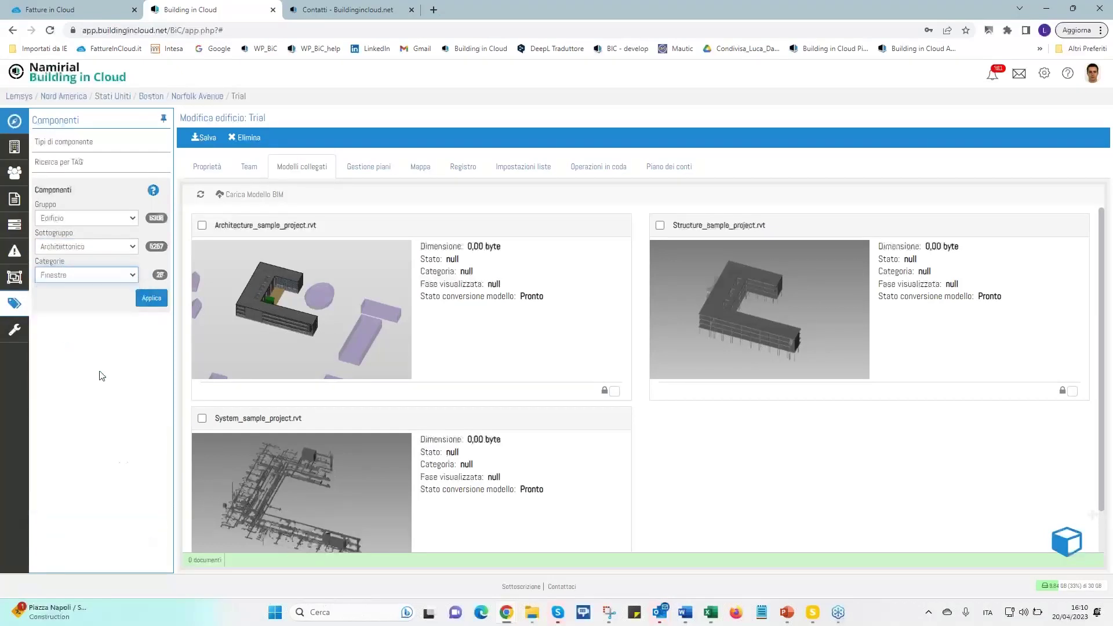
{"action": "left_click", "coordinate": [151, 299]}
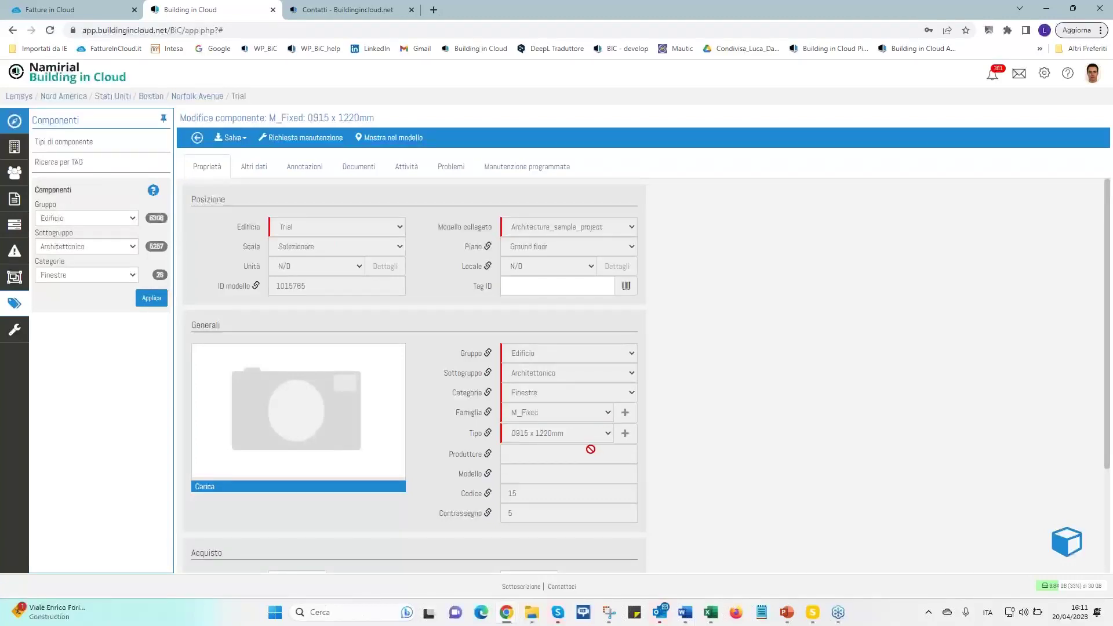
Review the M_Fixed 0915 x 1220mm window's component and type parameters, annotations and documents, and return to the component list
{"action": "left_click", "coordinate": [258, 169]}
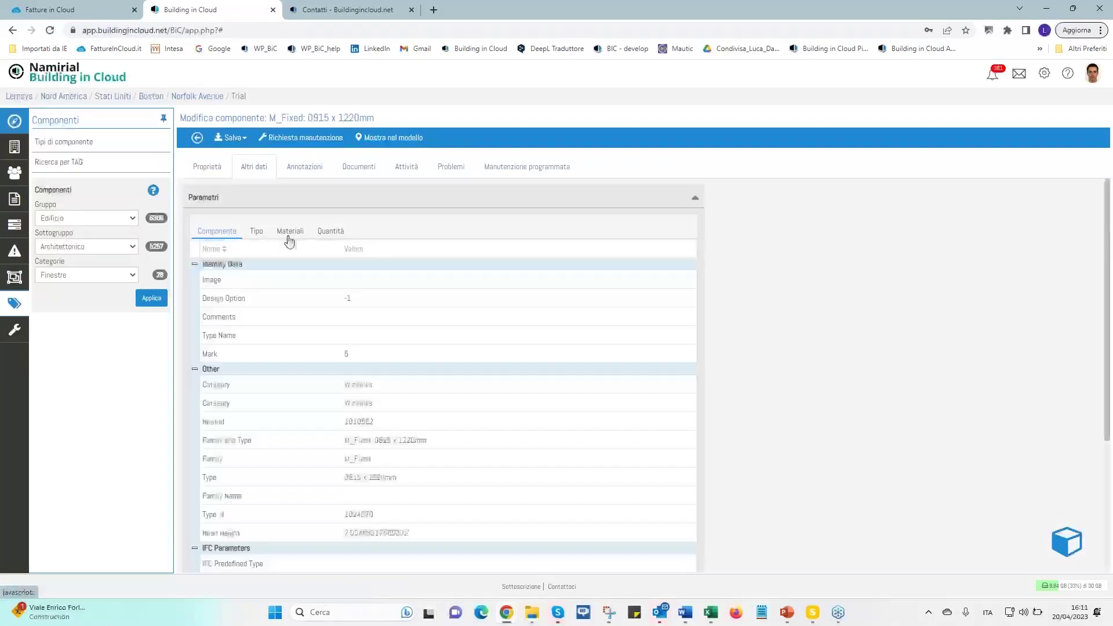
{"action": "scroll", "coordinate": [399, 336], "scroll_direction": "down", "scroll_amount": 3}
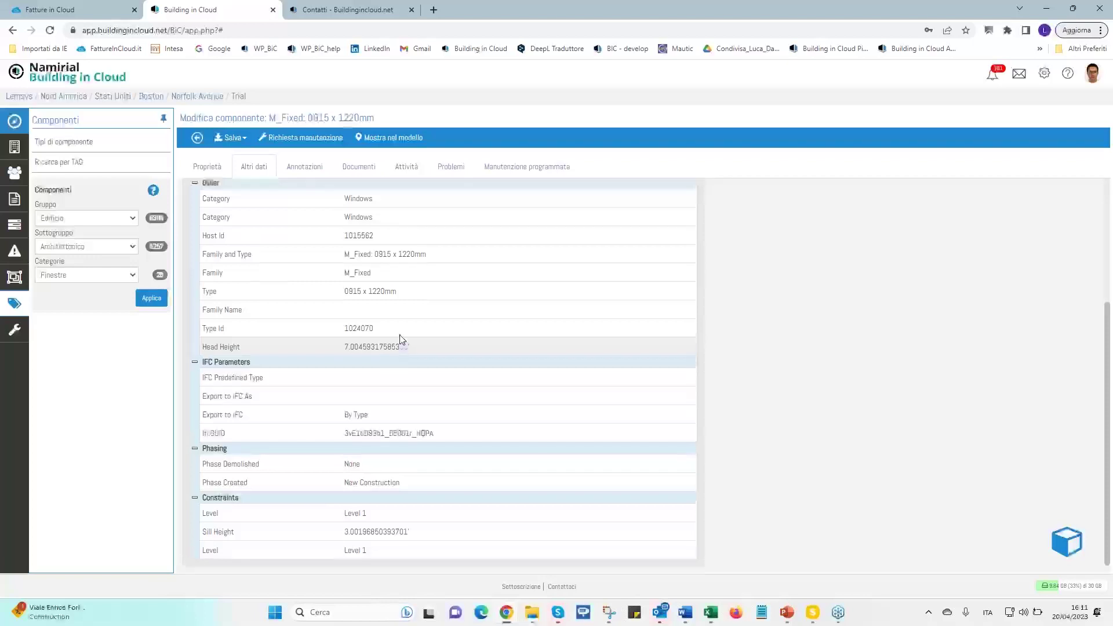
{"action": "scroll", "coordinate": [400, 337], "scroll_direction": "up", "scroll_amount": 3}
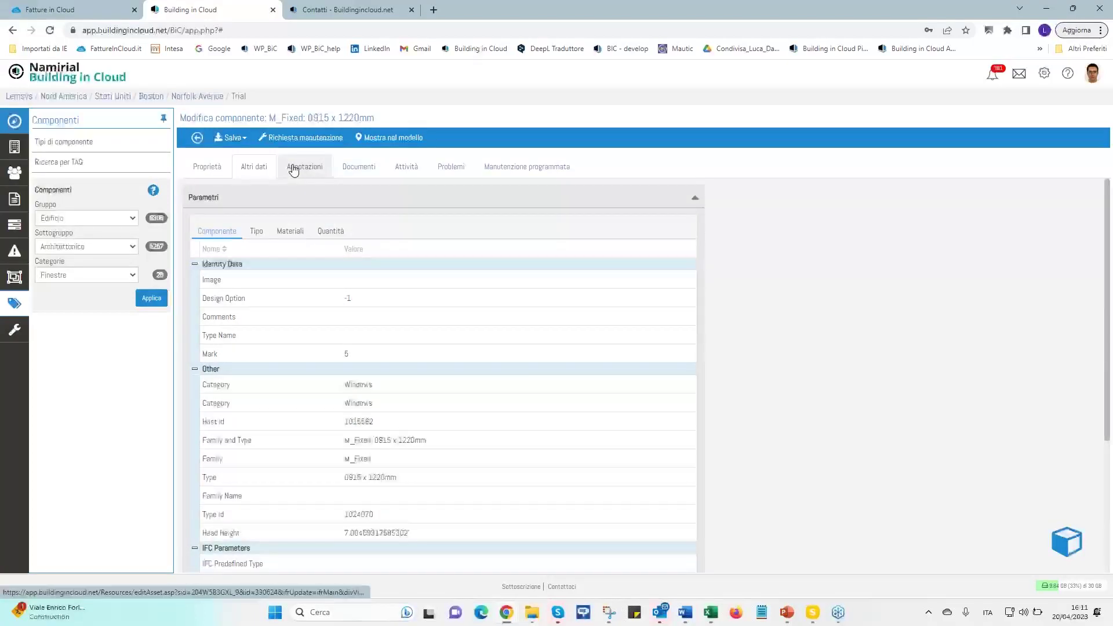
{"action": "left_click", "coordinate": [257, 232]}
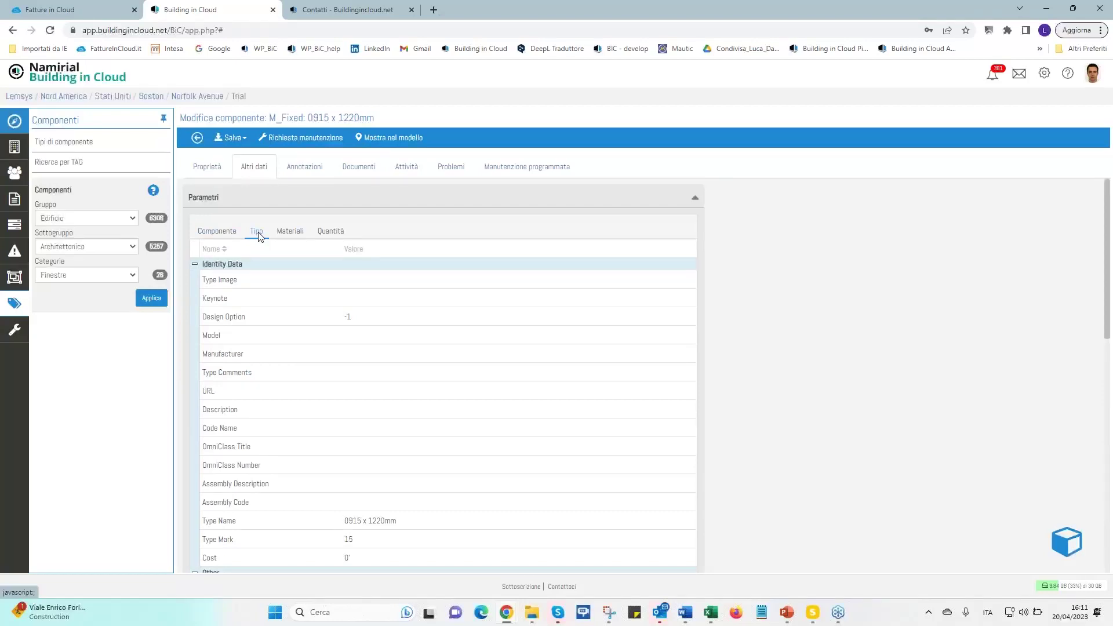
{"action": "left_click", "coordinate": [305, 168]}
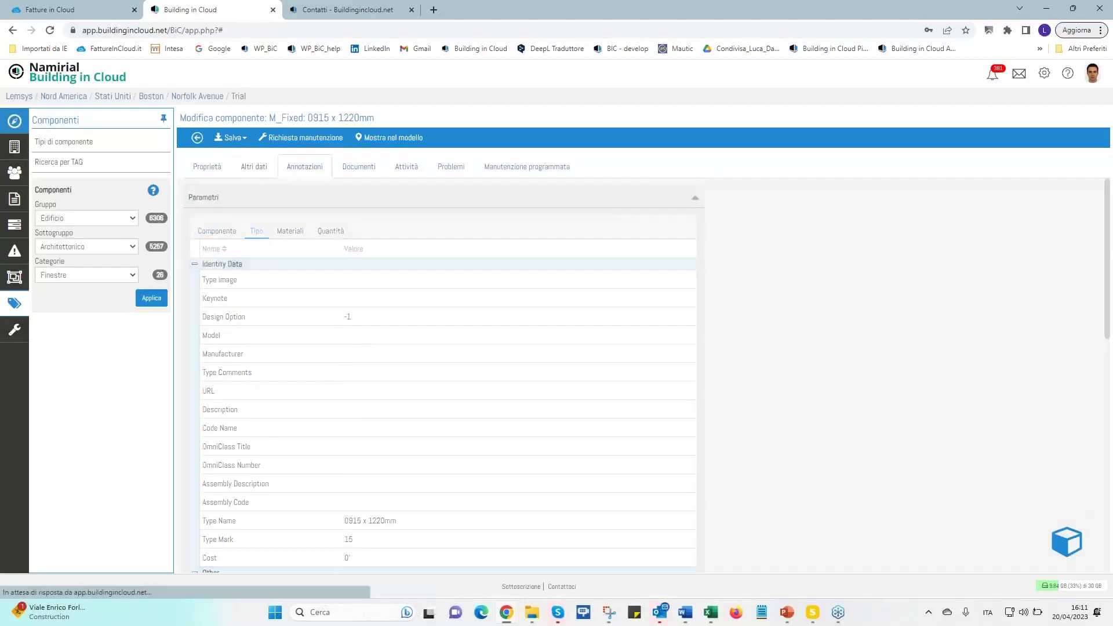
{"action": "left_click", "coordinate": [368, 172]}
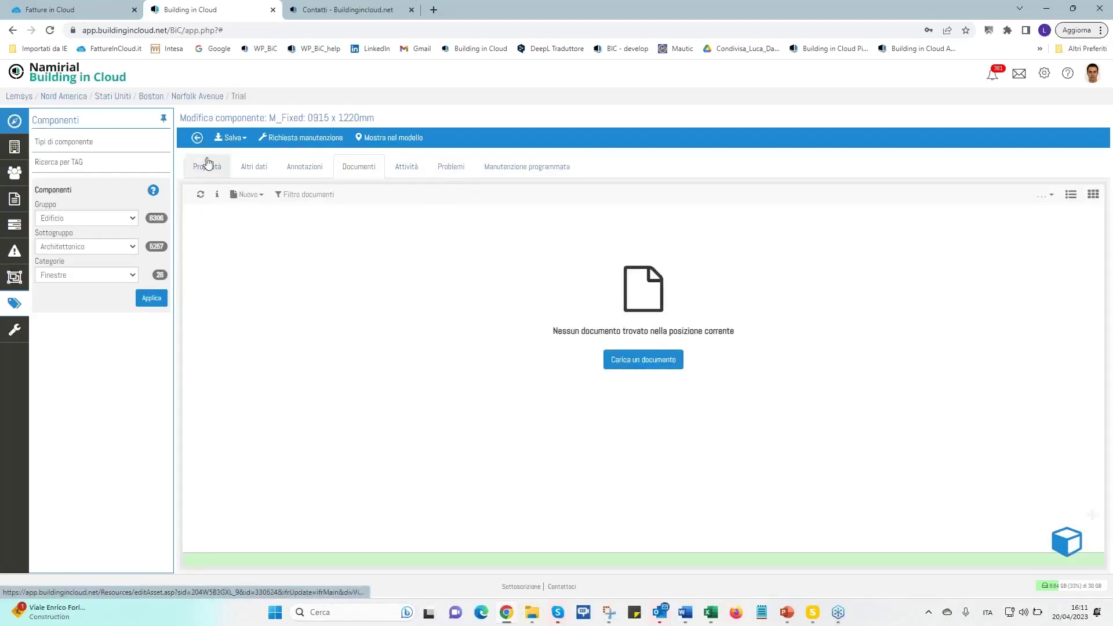
{"action": "left_click", "coordinate": [197, 138]}
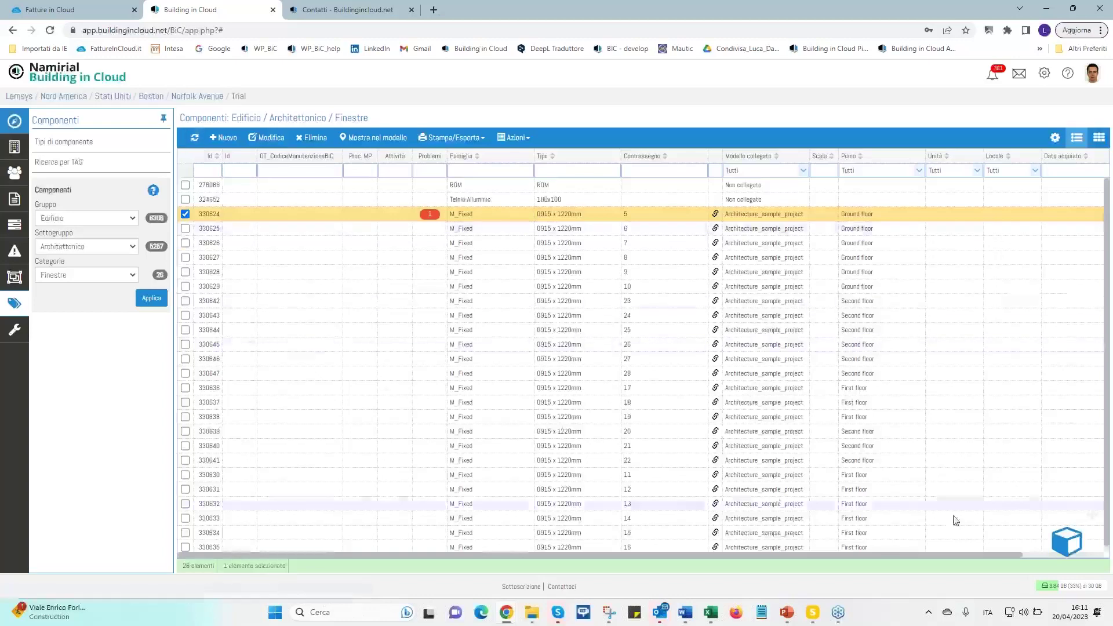
Open the 3D model and select the grey wall with the small windows on the back facade
{"action": "left_click", "coordinate": [1065, 542]}
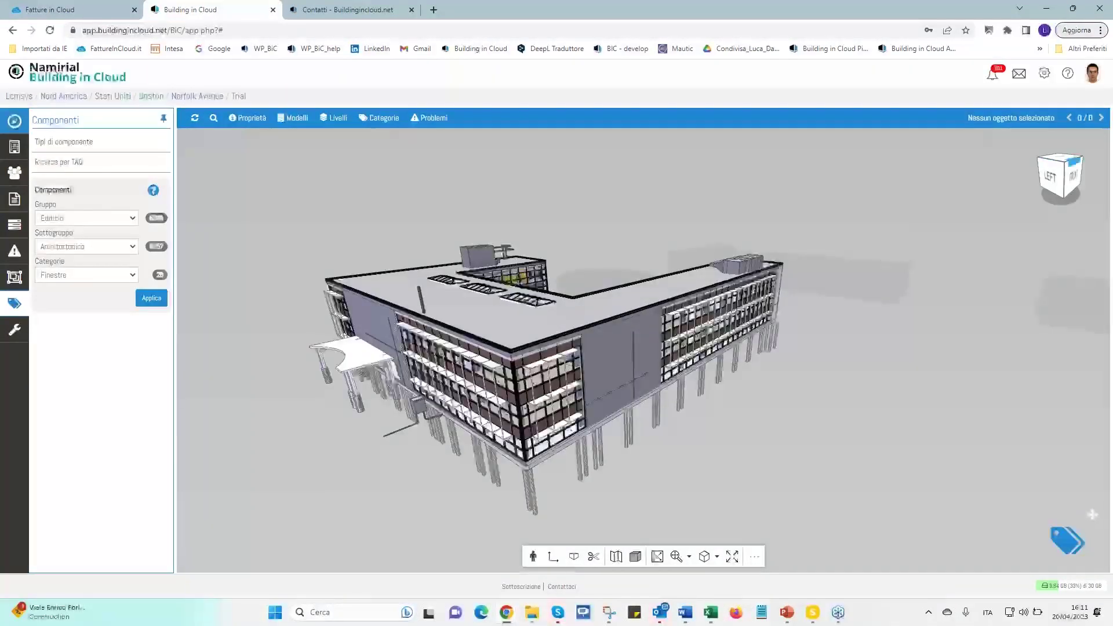
{"action": "left_click", "coordinate": [1040, 160]}
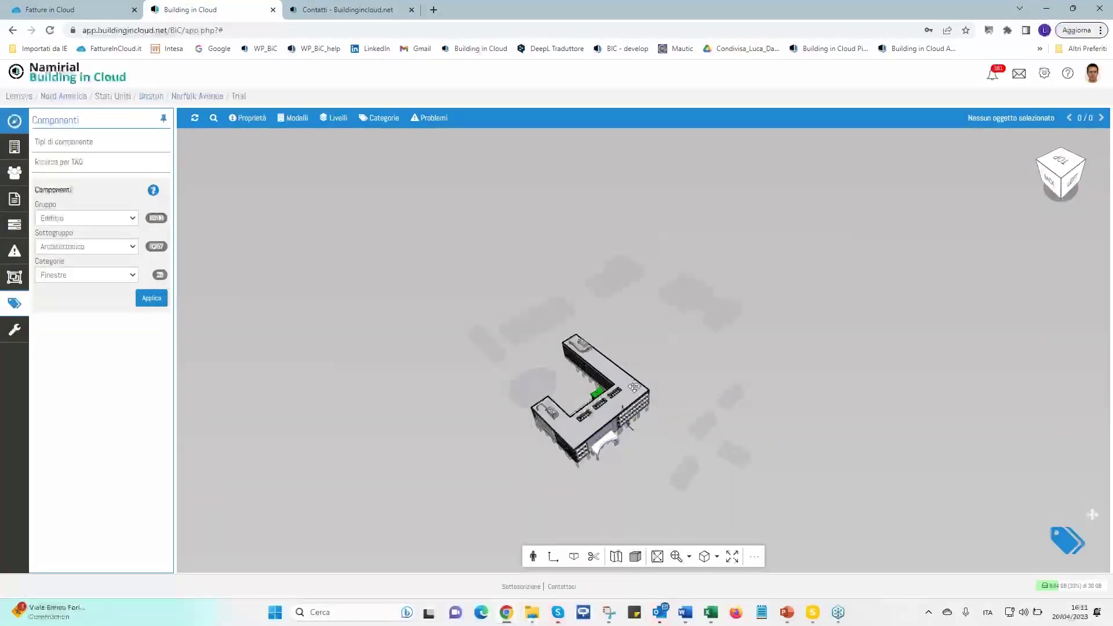
{"action": "scroll", "coordinate": [638, 377], "scroll_direction": "up", "scroll_amount": 5}
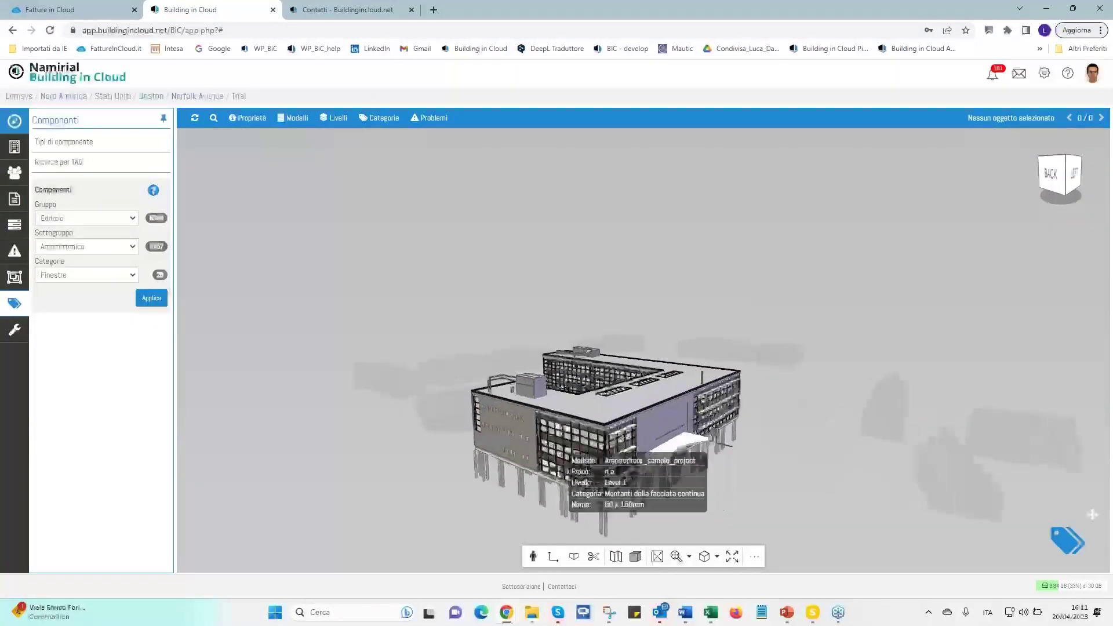
{"action": "scroll", "coordinate": [552, 459], "scroll_direction": "up", "scroll_amount": 3}
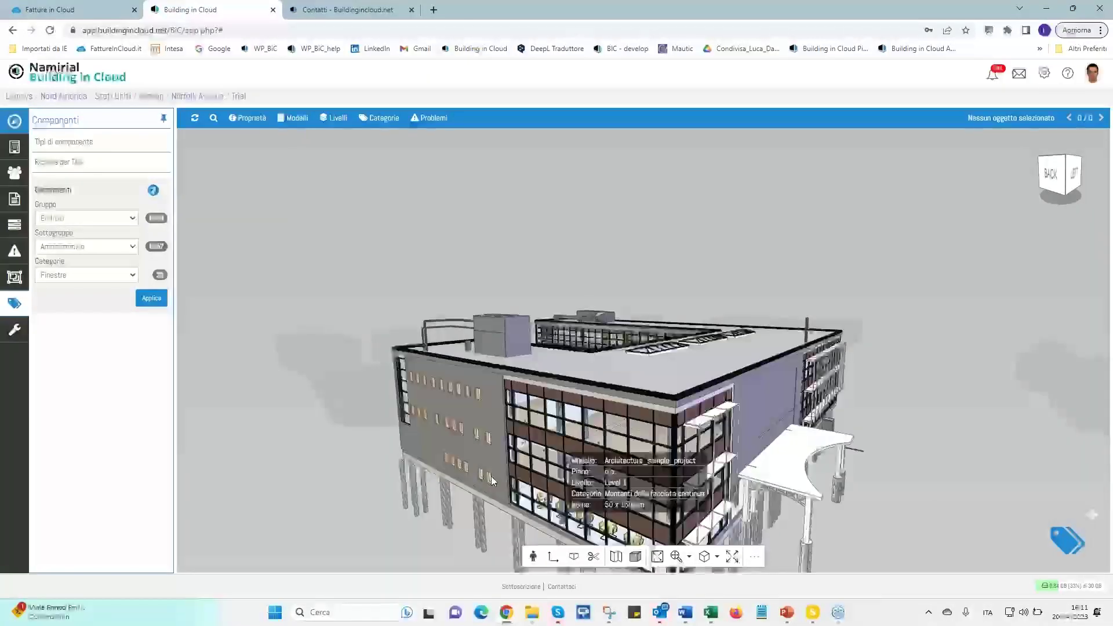
{"action": "left_click", "coordinate": [506, 492]}
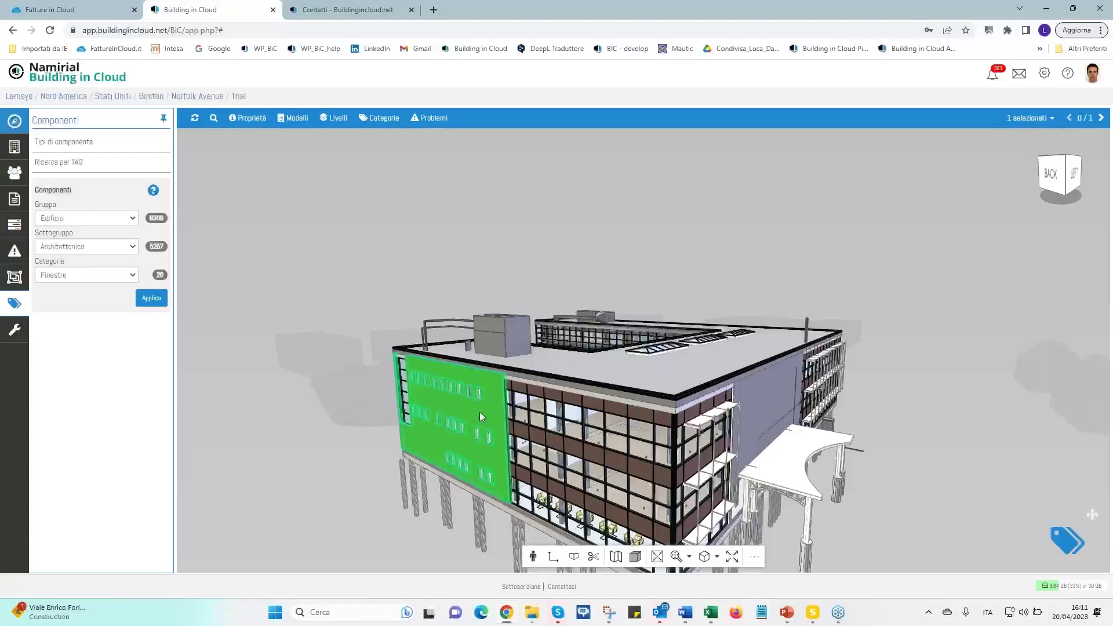
Select the lowest small window nearest the glazed facade in the grey wall and open its component details
{"action": "left_click", "coordinate": [489, 487]}
{"action": "scroll", "coordinate": [493, 499], "scroll_direction": "up", "scroll_amount": 5}
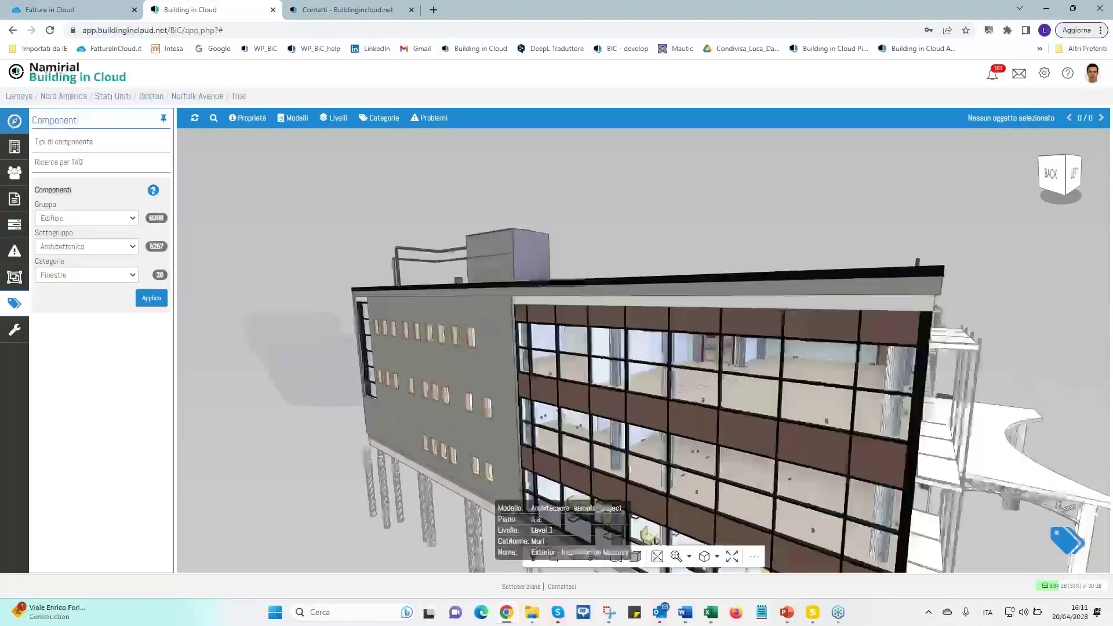
{"action": "scroll", "coordinate": [492, 506], "scroll_direction": "up", "scroll_amount": 3}
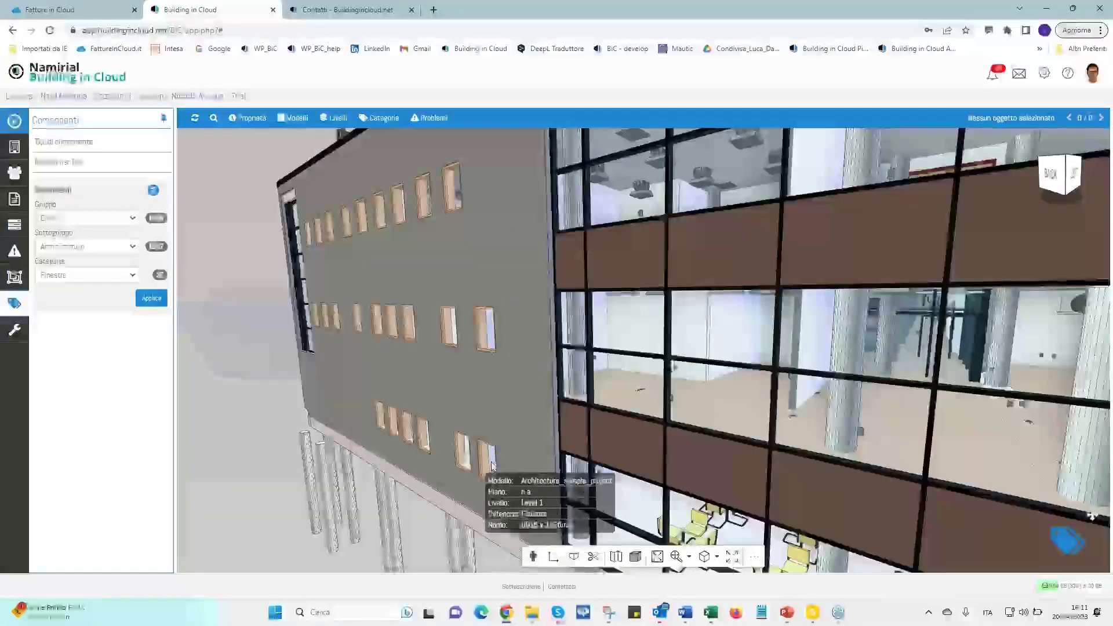
{"action": "left_click", "coordinate": [491, 506]}
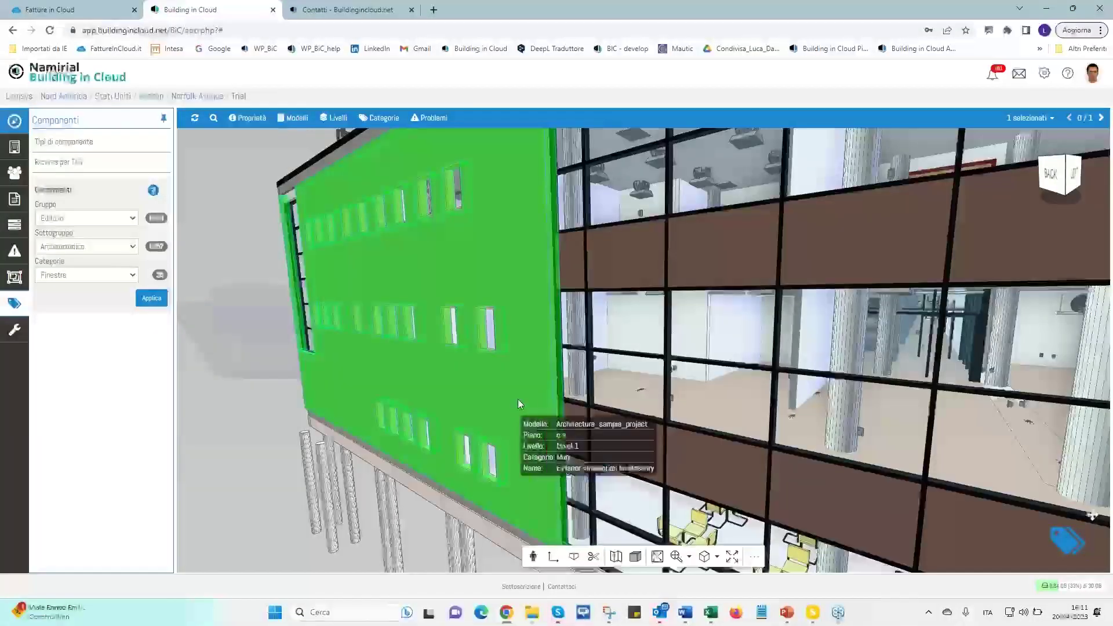
{"action": "left_click", "coordinate": [501, 479]}
{"action": "scroll", "coordinate": [492, 458], "scroll_direction": "up", "scroll_amount": 4}
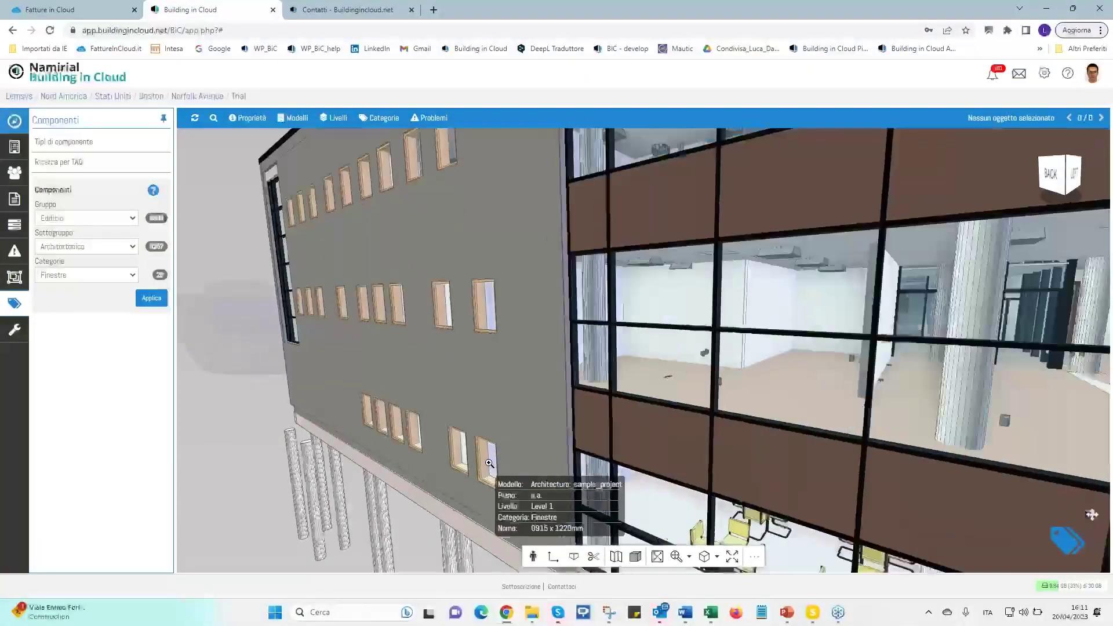
{"action": "left_click", "coordinate": [498, 460]}
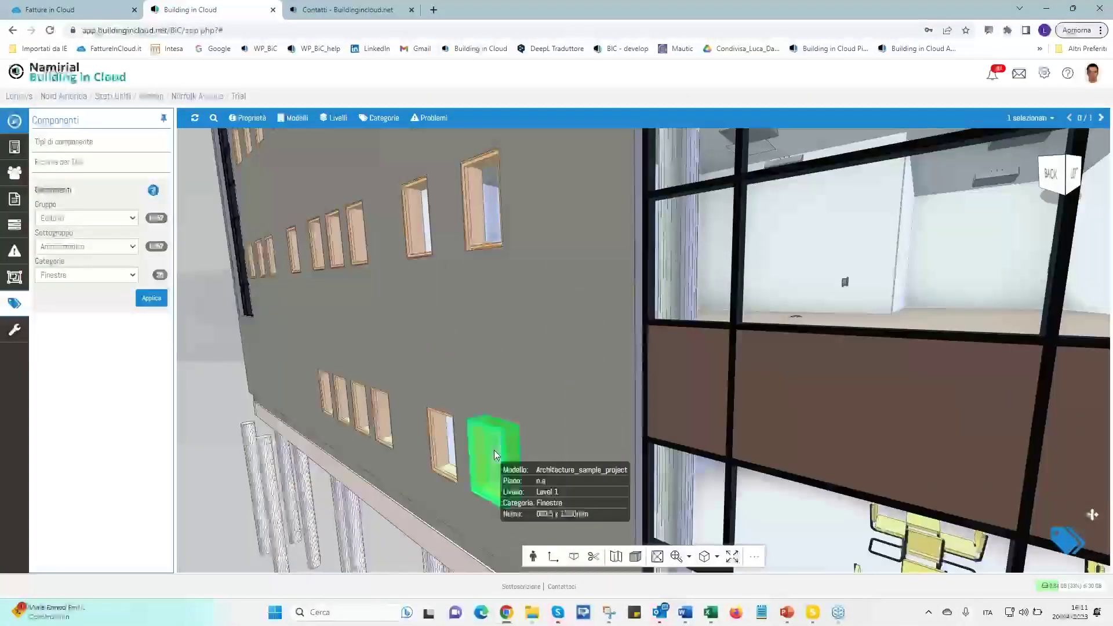
{"action": "left_click", "coordinate": [1028, 117]}
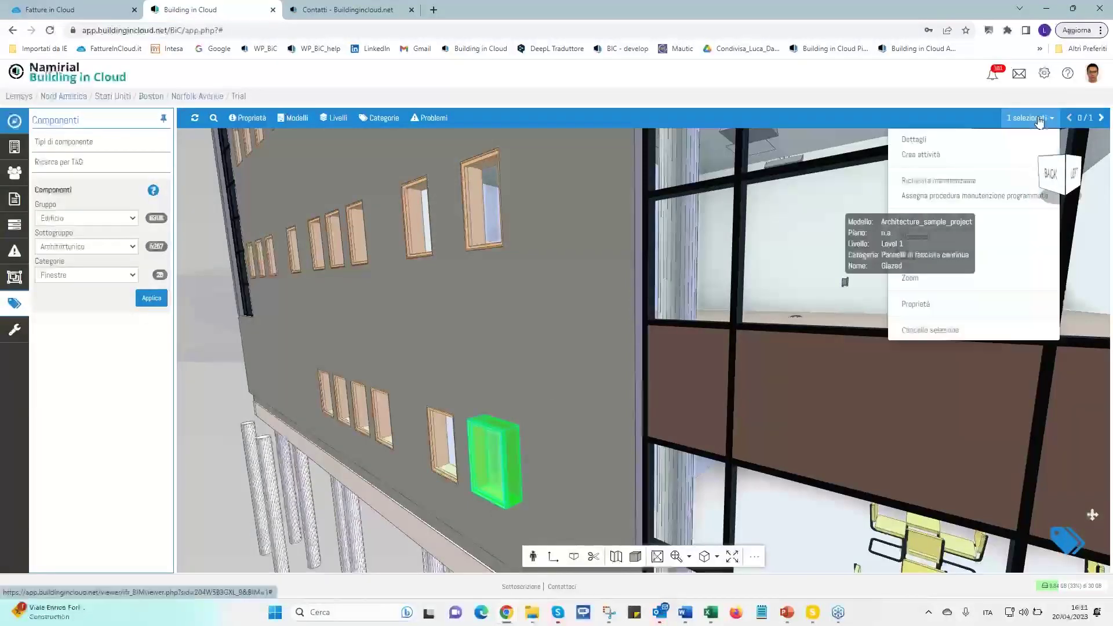
{"action": "left_click", "coordinate": [941, 145]}
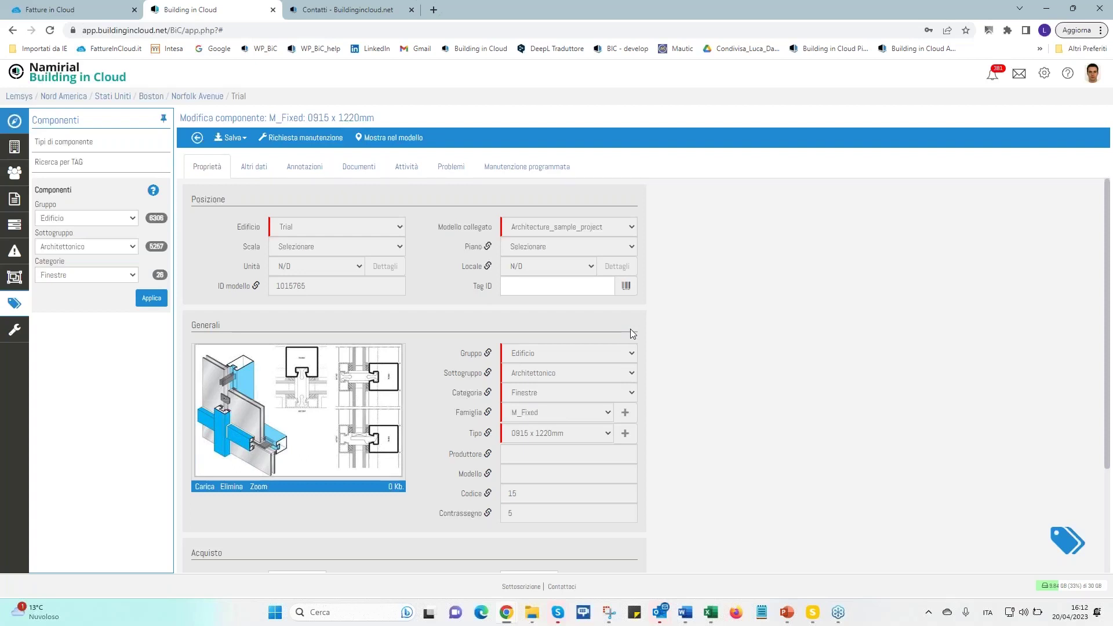
Review the window component's additional data, annotations and documents, and view and close the curtain wall installation instructions PDF
{"action": "left_click", "coordinate": [254, 167]}
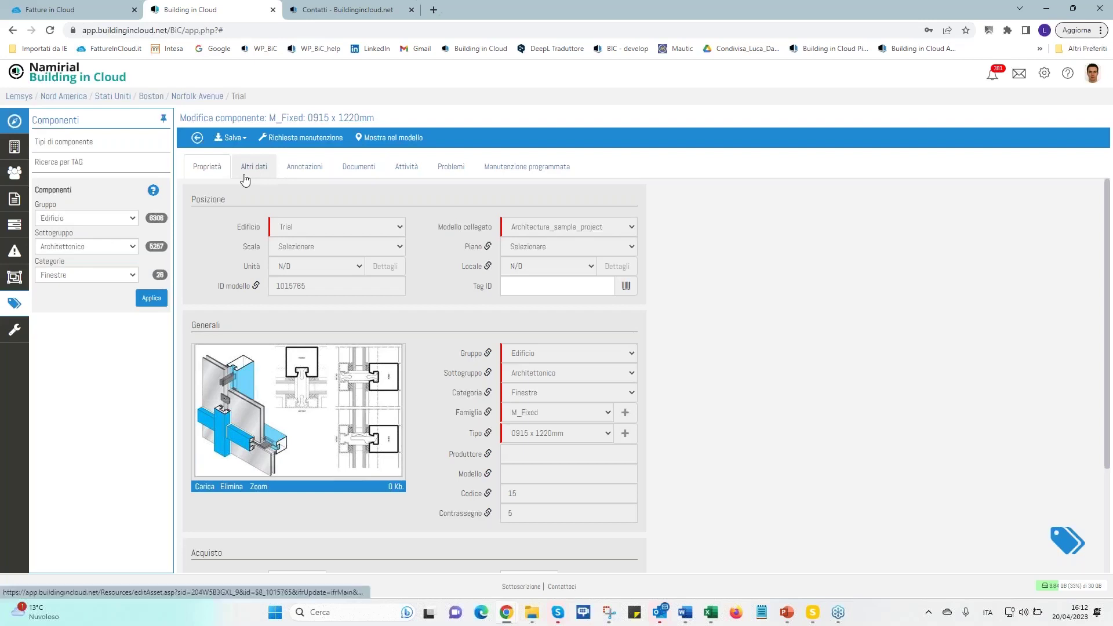
{"action": "left_click", "coordinate": [304, 170]}
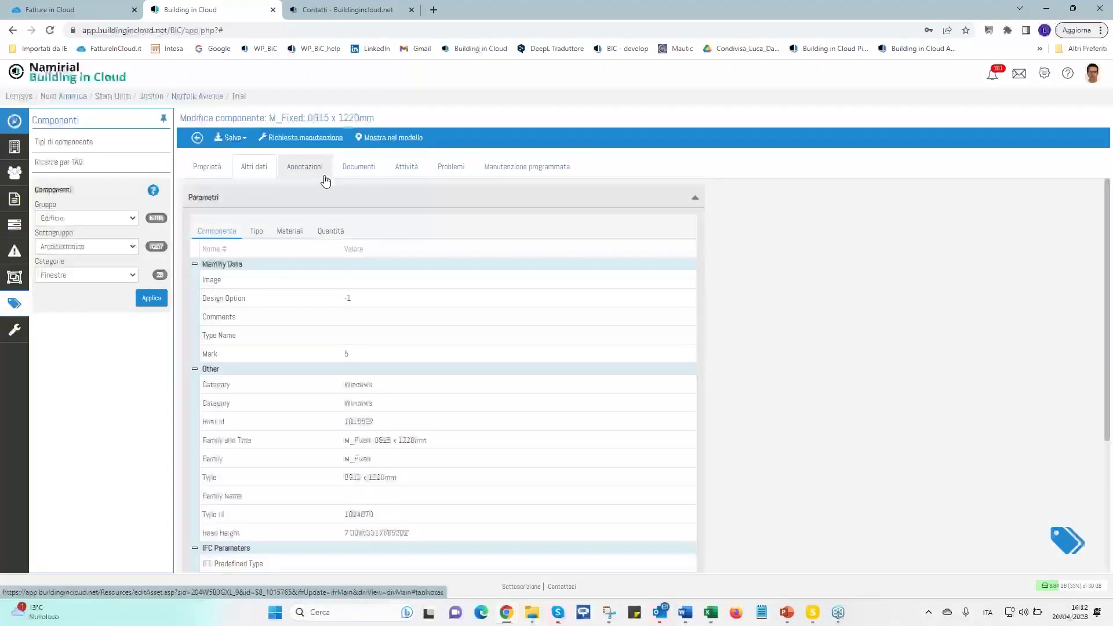
{"action": "left_click", "coordinate": [375, 170]}
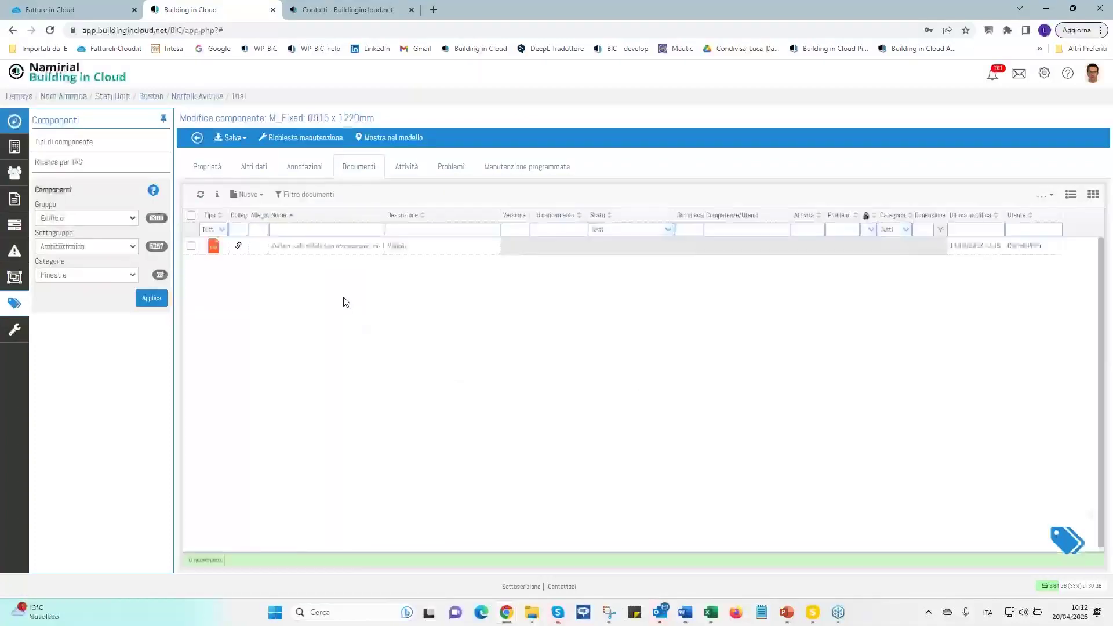
{"action": "left_click", "coordinate": [314, 251]}
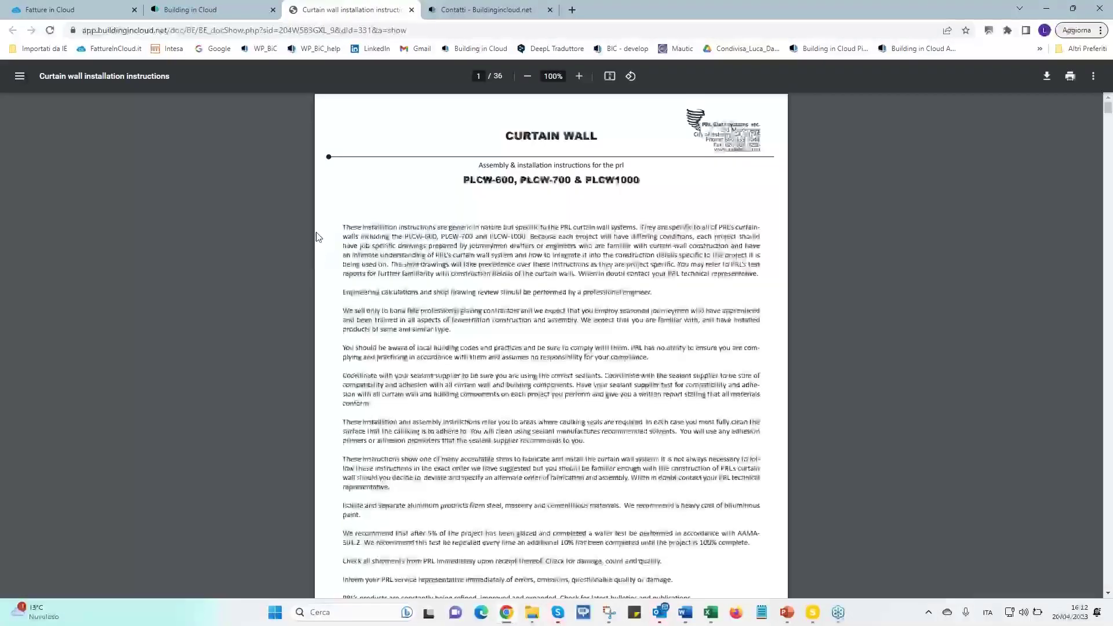
{"action": "left_click", "coordinate": [412, 10]}
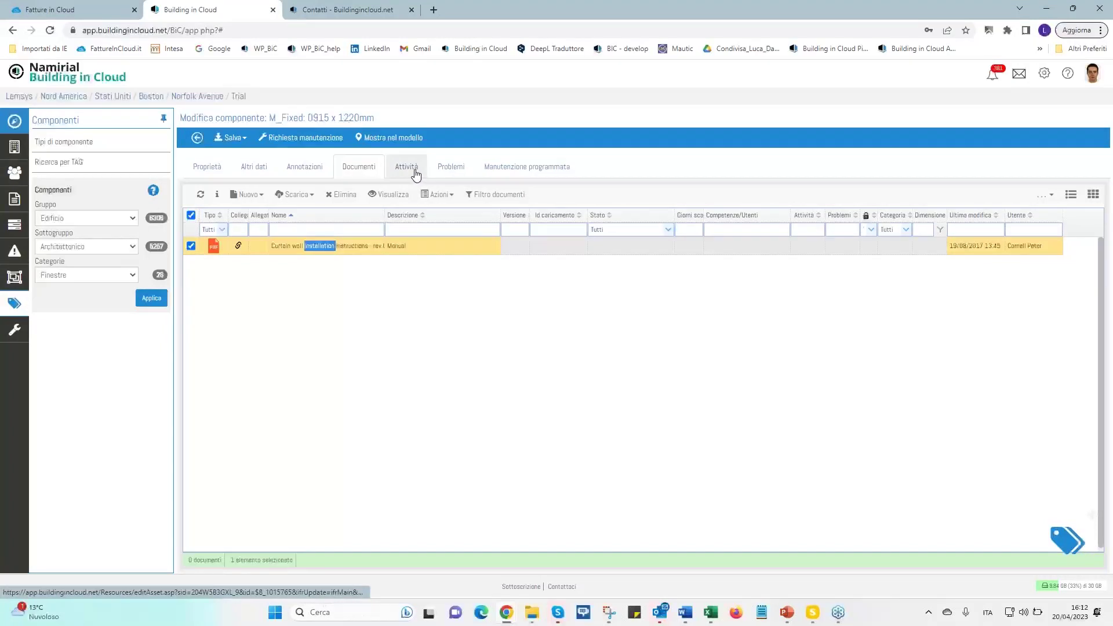
Open the "Finestra rotta" maintenance request from the window's problems and show its component in the 3D model
{"action": "left_click", "coordinate": [464, 169]}
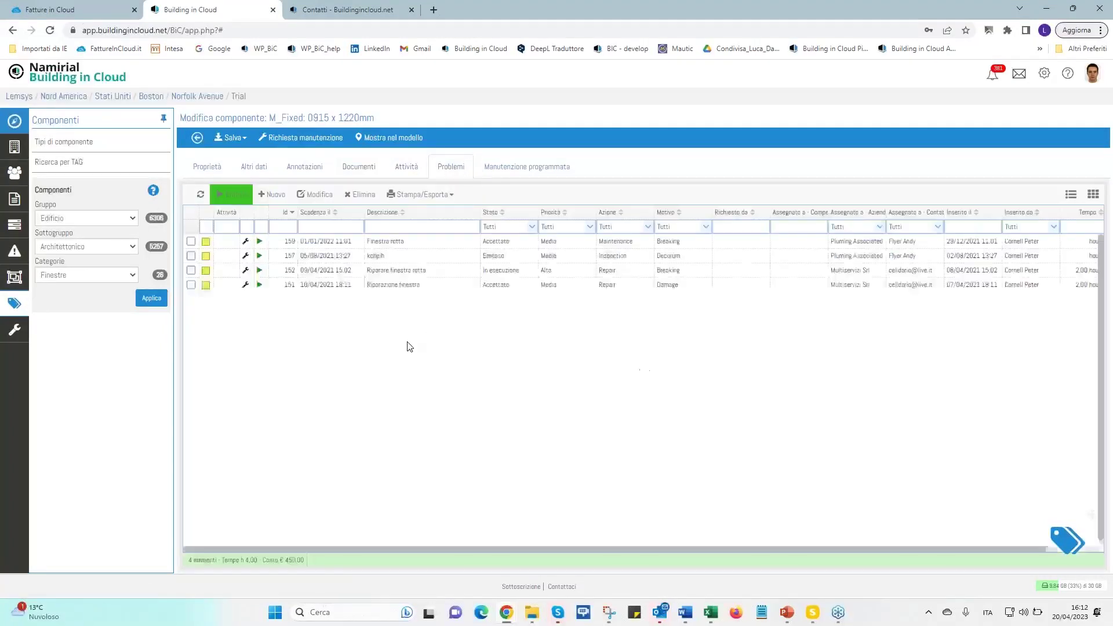
{"action": "double_click", "coordinate": [406, 244]}
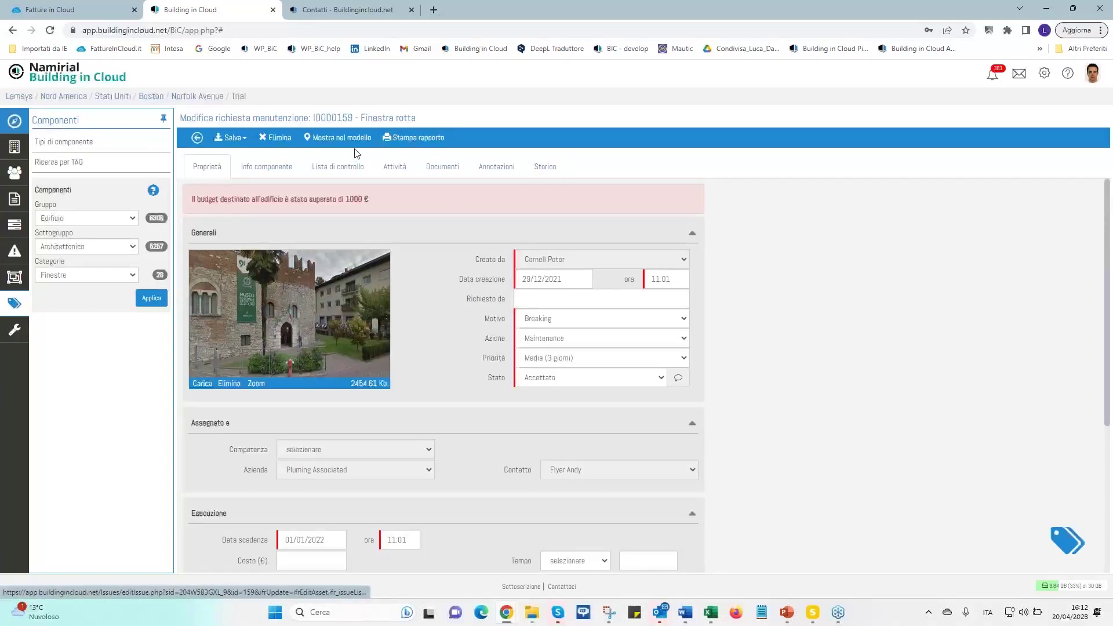
{"action": "left_click", "coordinate": [339, 137]}
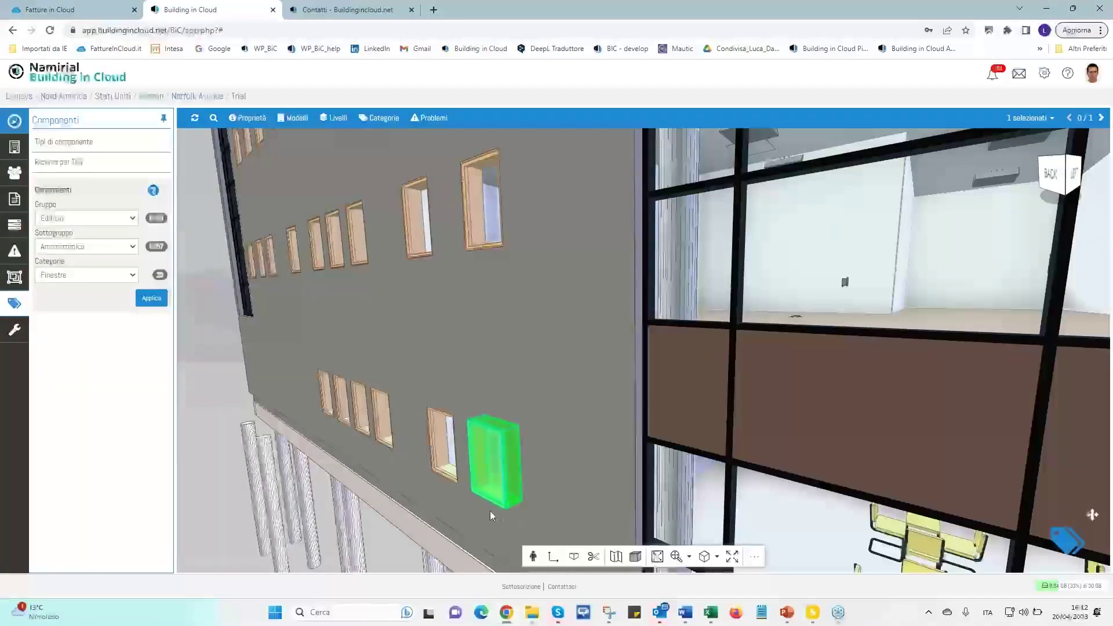
{"action": "mouse_move", "coordinate": [513, 458]}
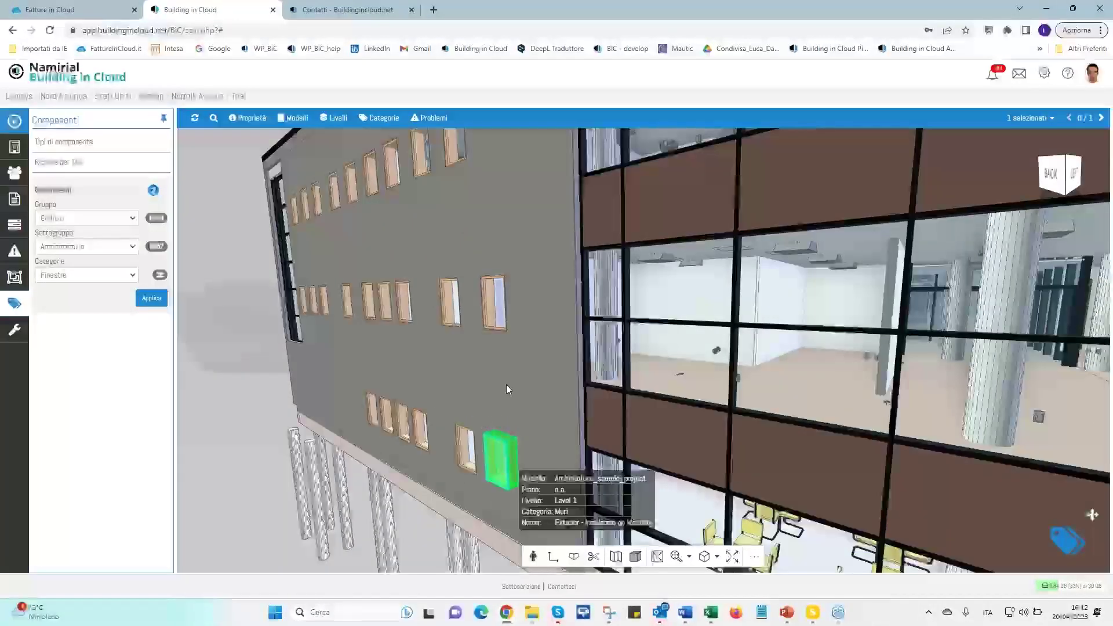
Look through a blank new maintenance request form in the maintenance section, and open the maintenance control panel
{"action": "left_click", "coordinate": [13, 331]}
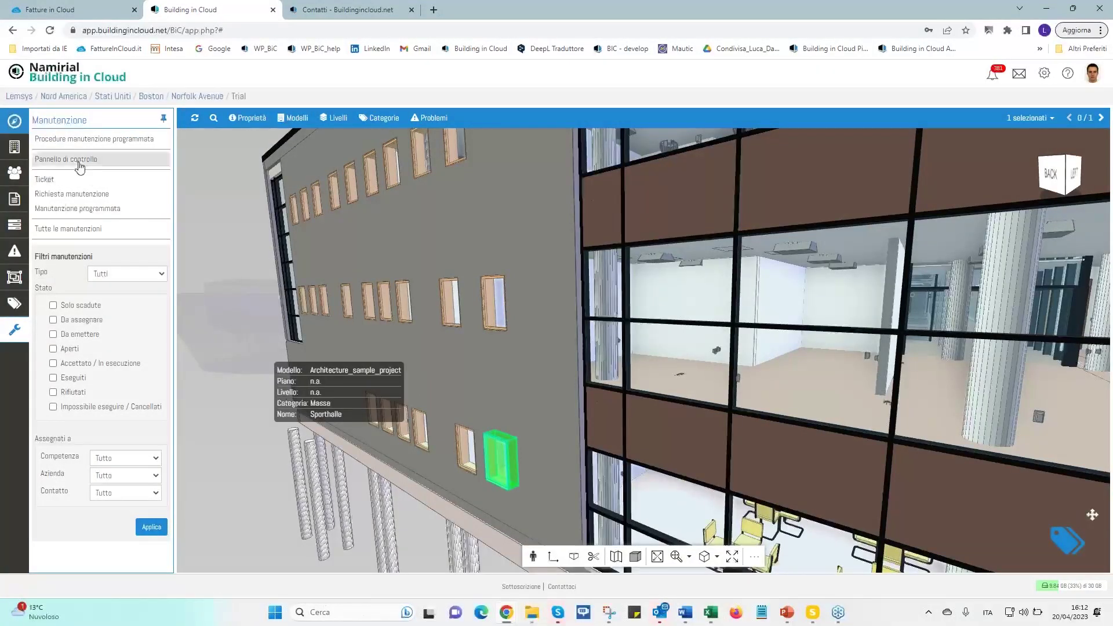
{"action": "left_click", "coordinate": [69, 198]}
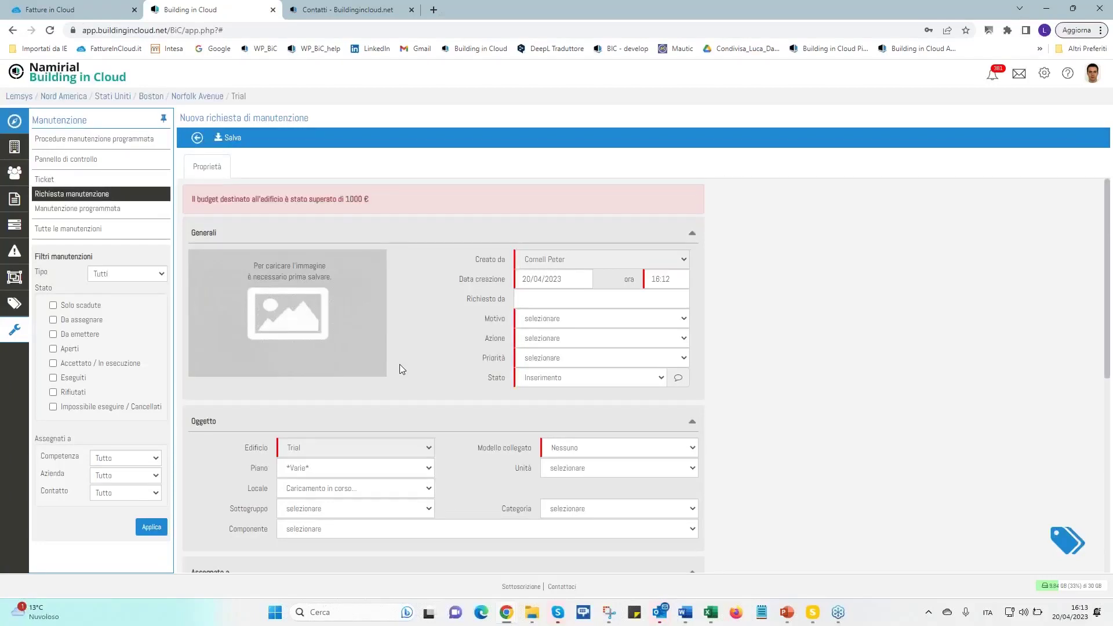
{"action": "scroll", "coordinate": [533, 366], "scroll_direction": "down", "scroll_amount": 5}
{"action": "left_click", "coordinate": [68, 162]}
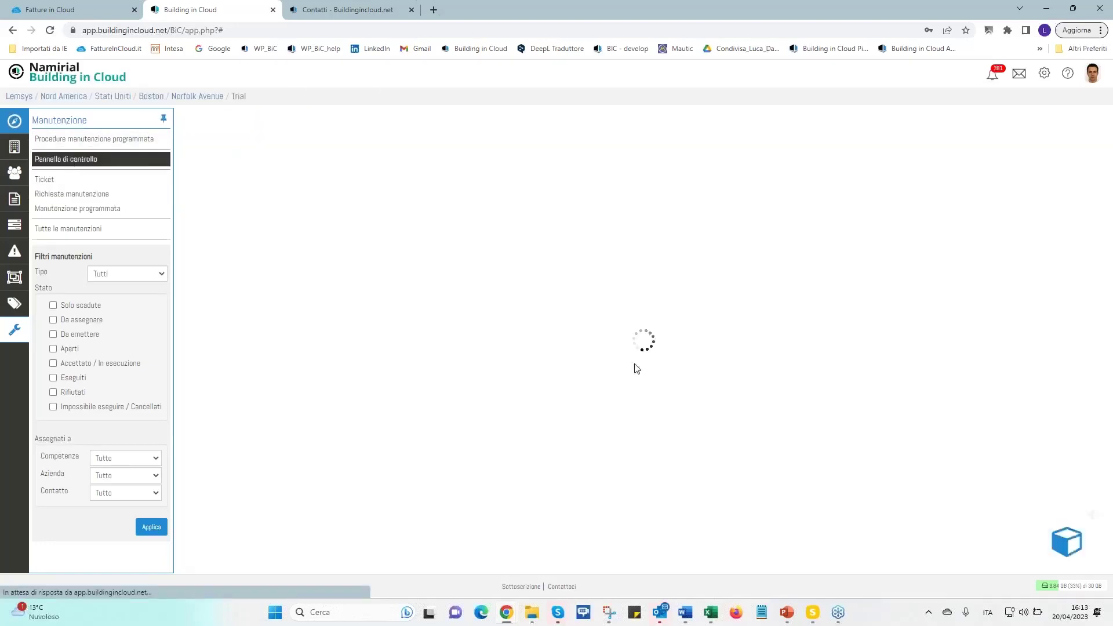